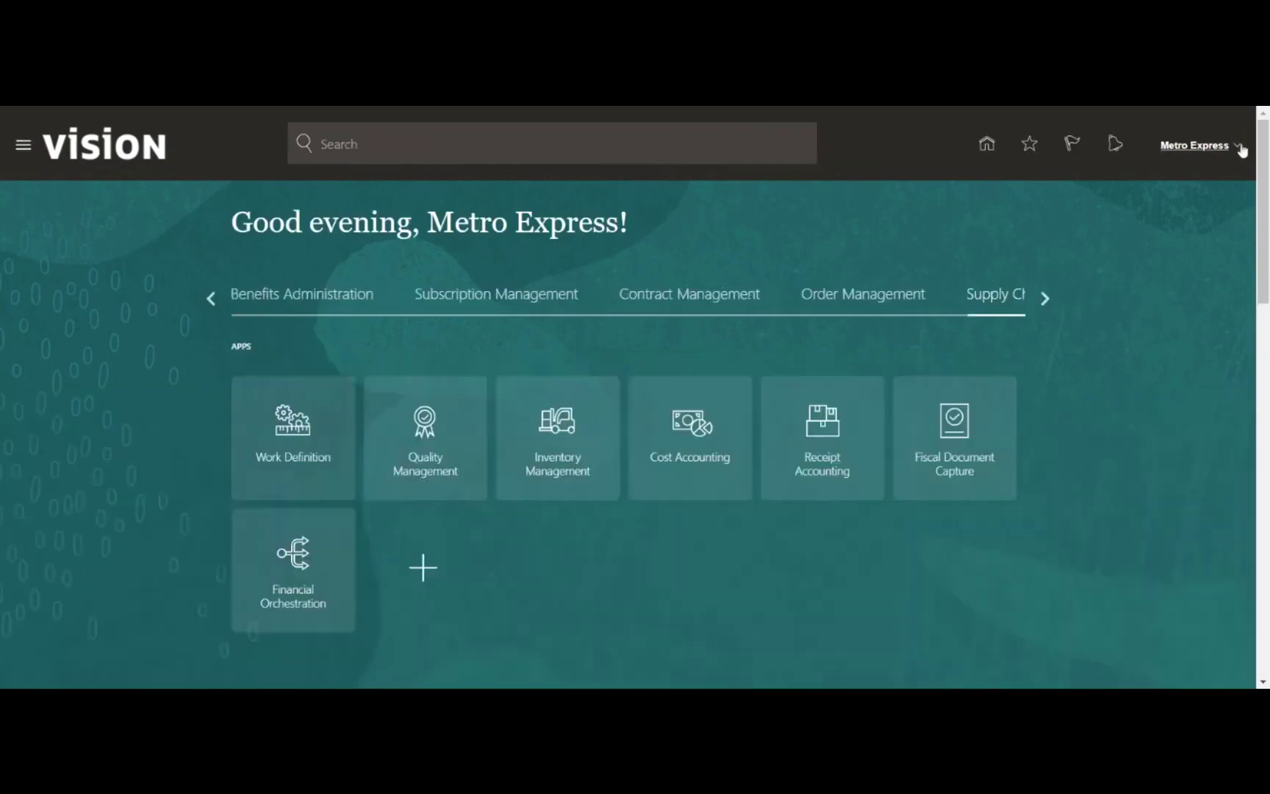
# Go to Setup and Maintenance and switch the setup offering to Procurement.
pyautogui.click(1235, 163)
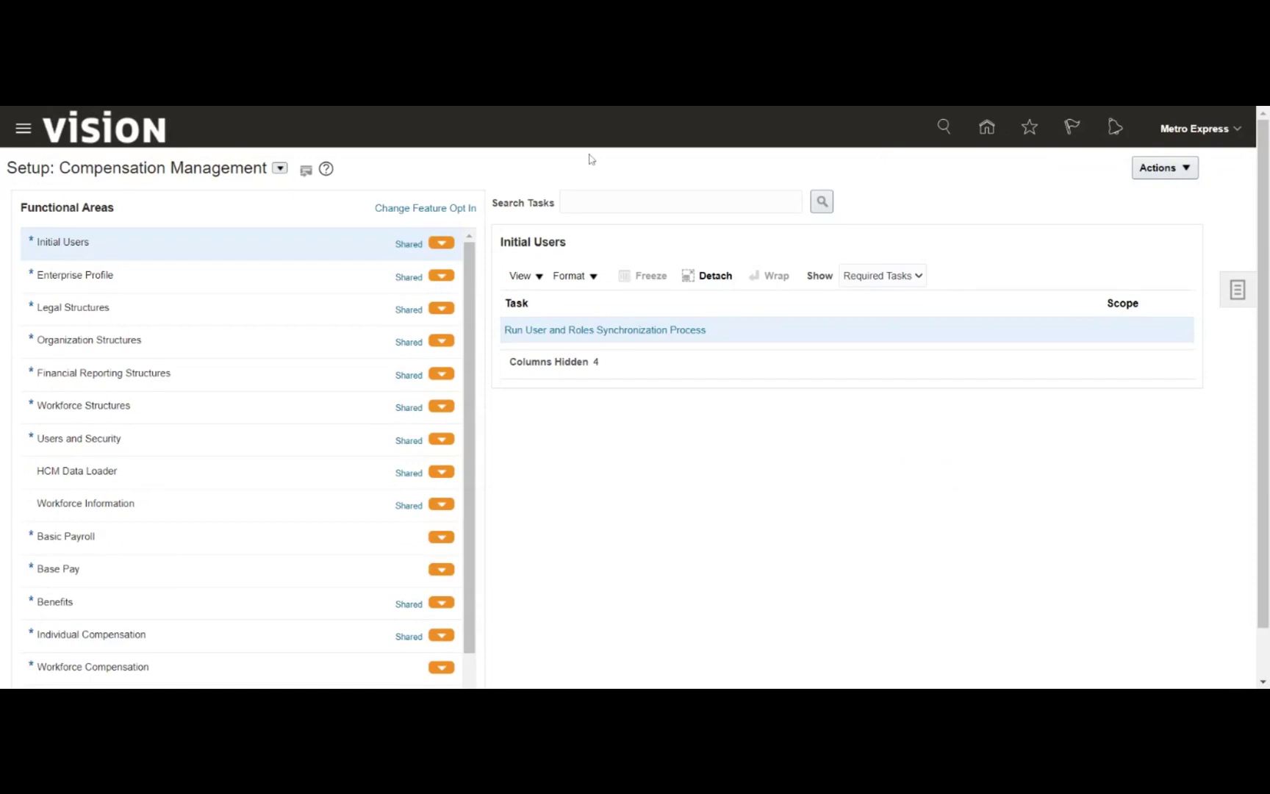
pyautogui.click(280, 168)
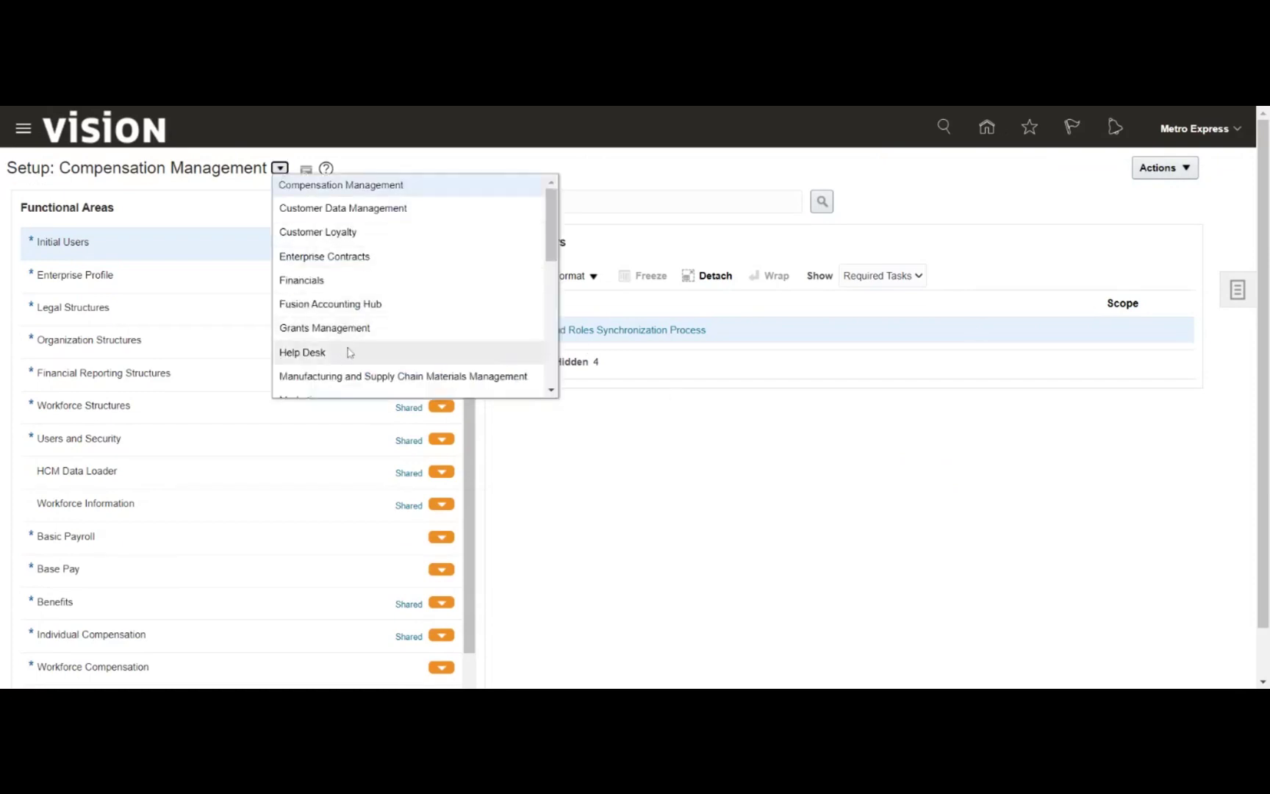
pyautogui.scroll(-1, 432, 279)
pyautogui.scroll(-4, 432, 279)
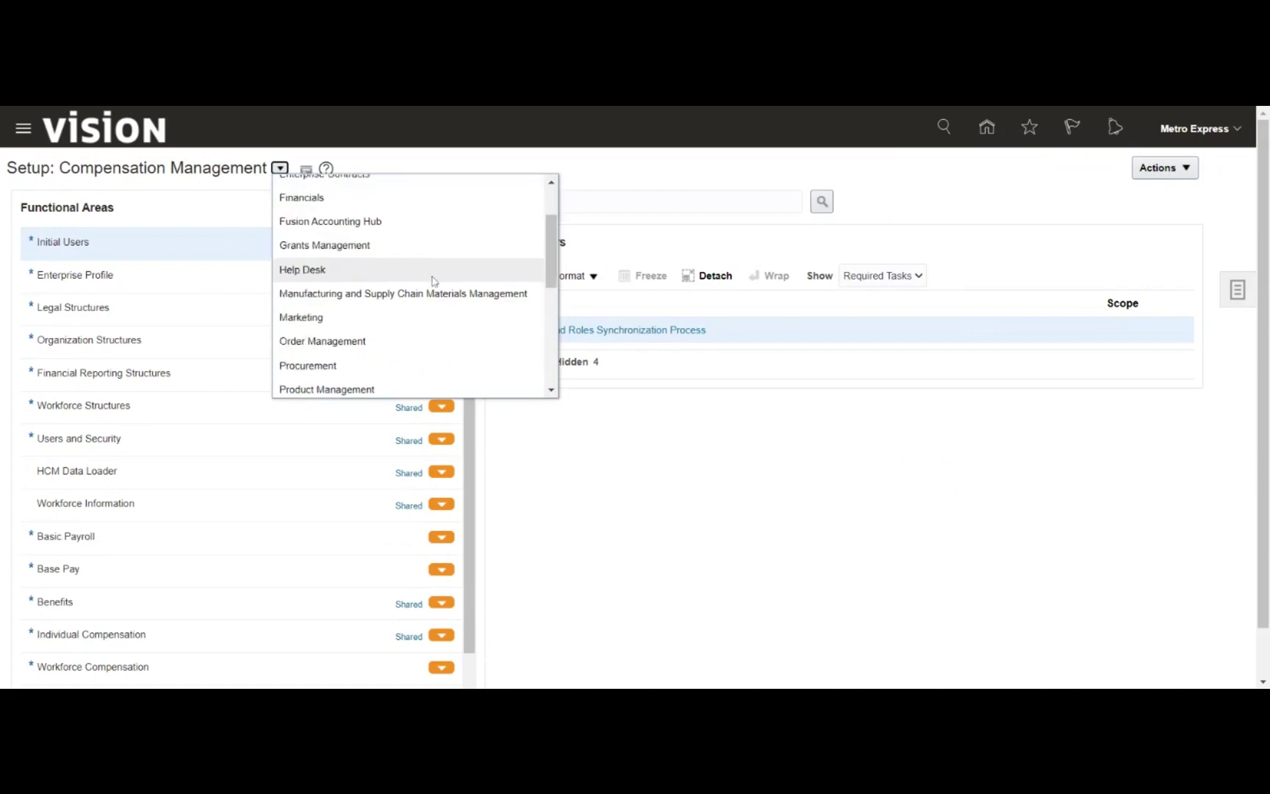
pyautogui.click(380, 287)
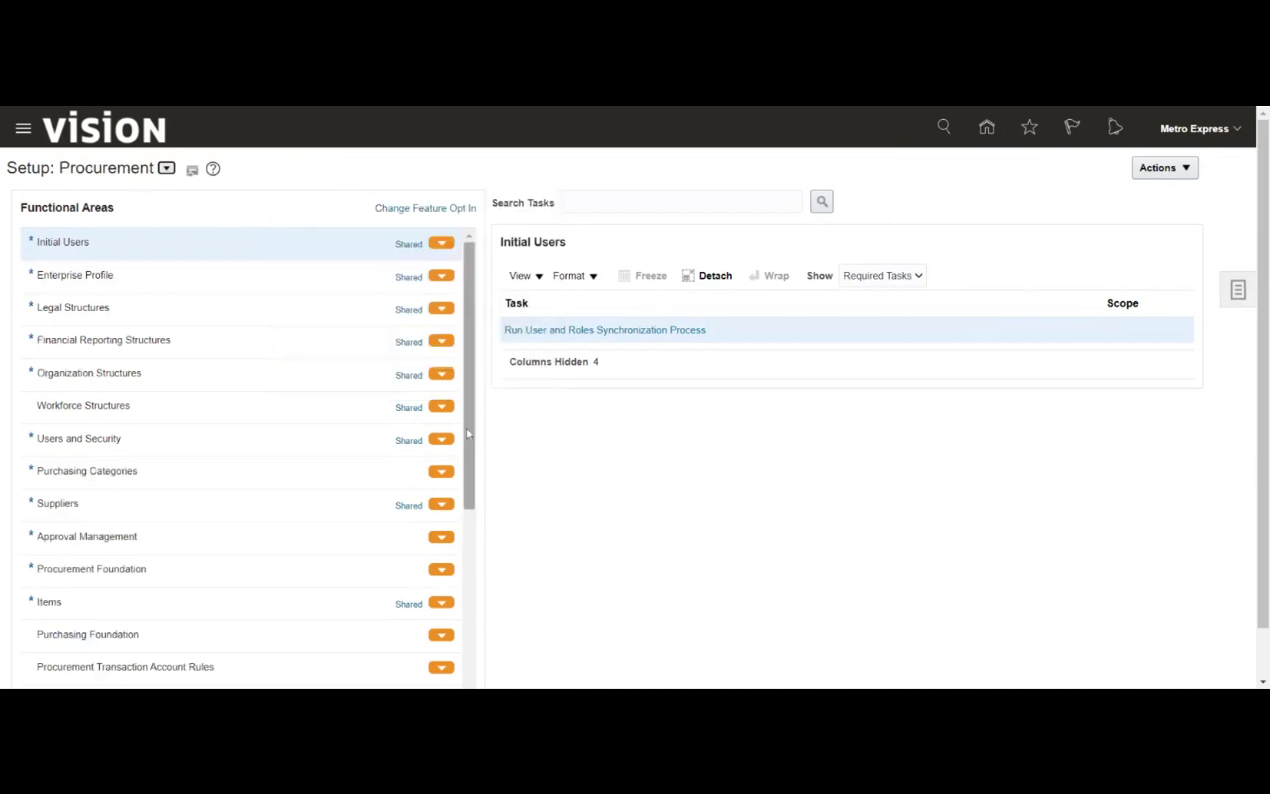
# Show the Purchasing Categories tasks, and open the Manage Procurement Agents task in the Procurement Foundation functional area.
pyautogui.click(343, 470)
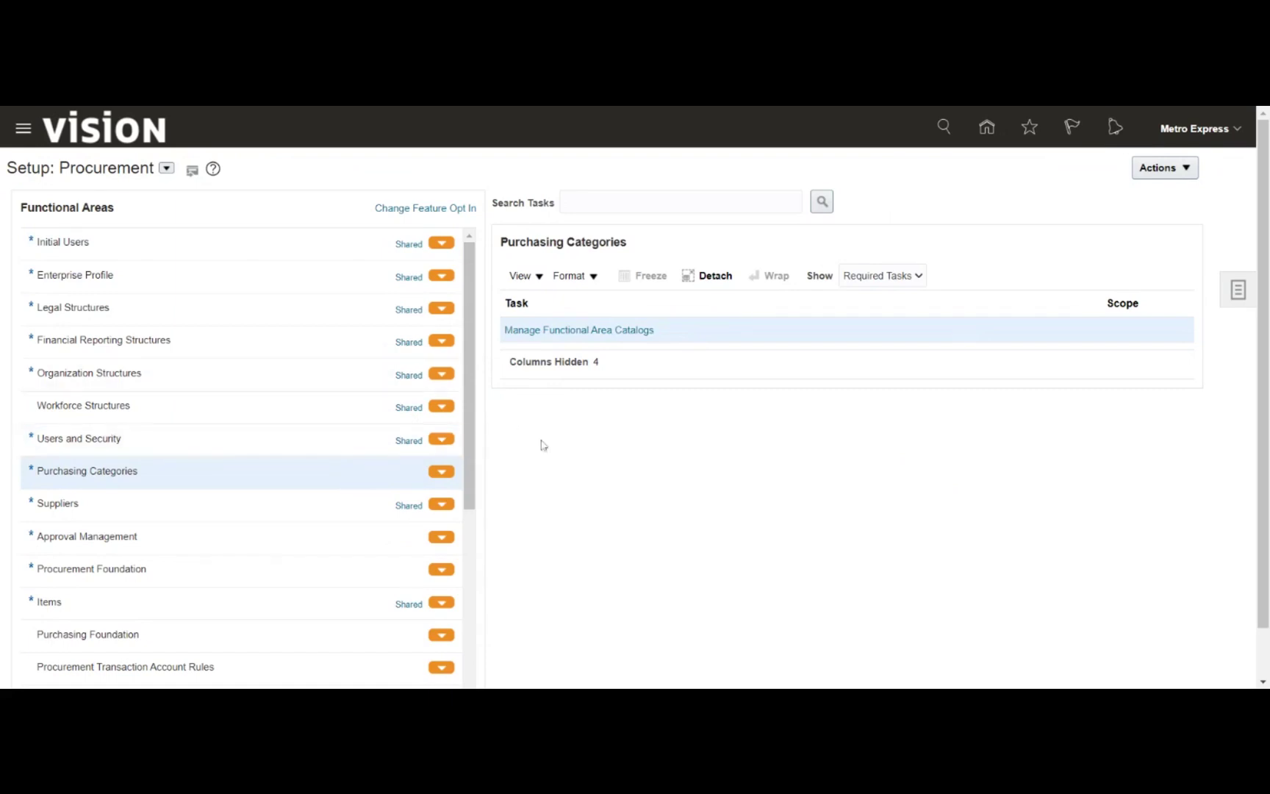
pyautogui.scroll(-1, 542, 445)
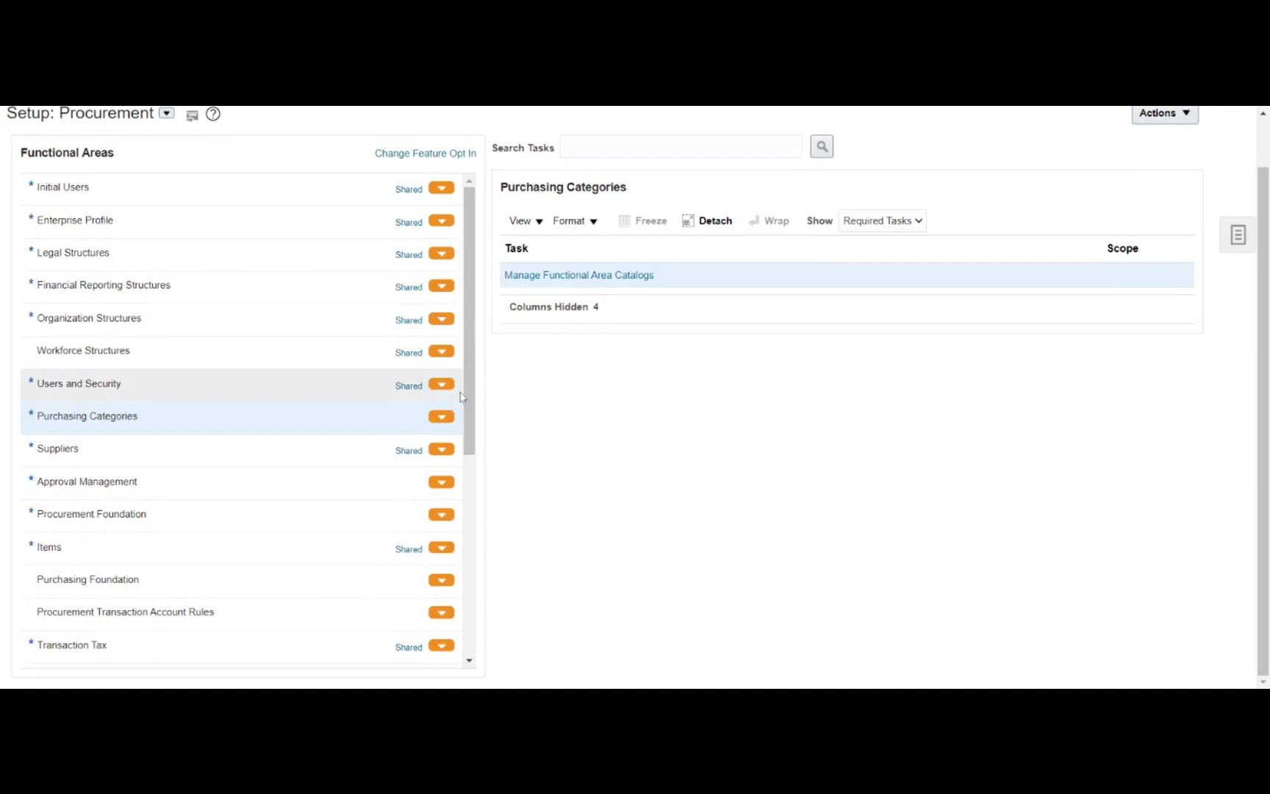
pyautogui.moveTo(473, 410); pyautogui.dragTo(472, 439)
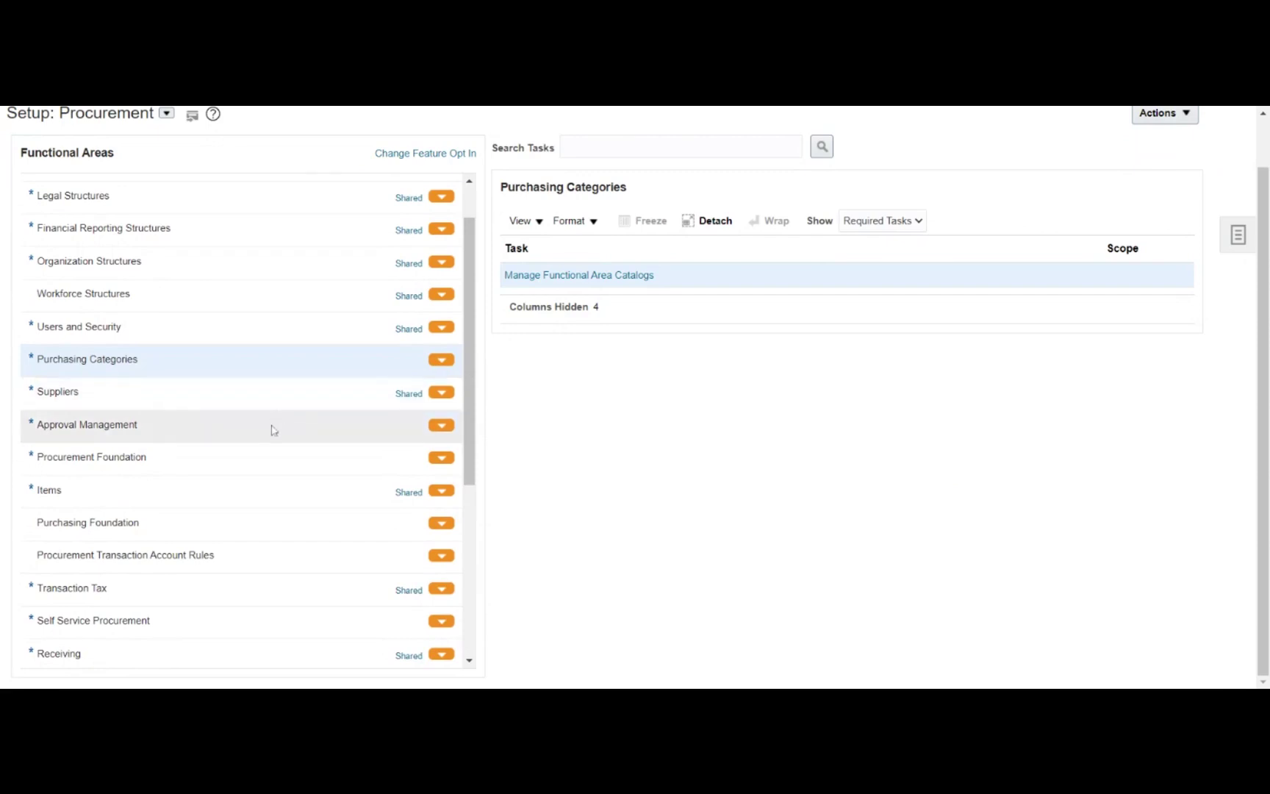
pyautogui.click(271, 457)
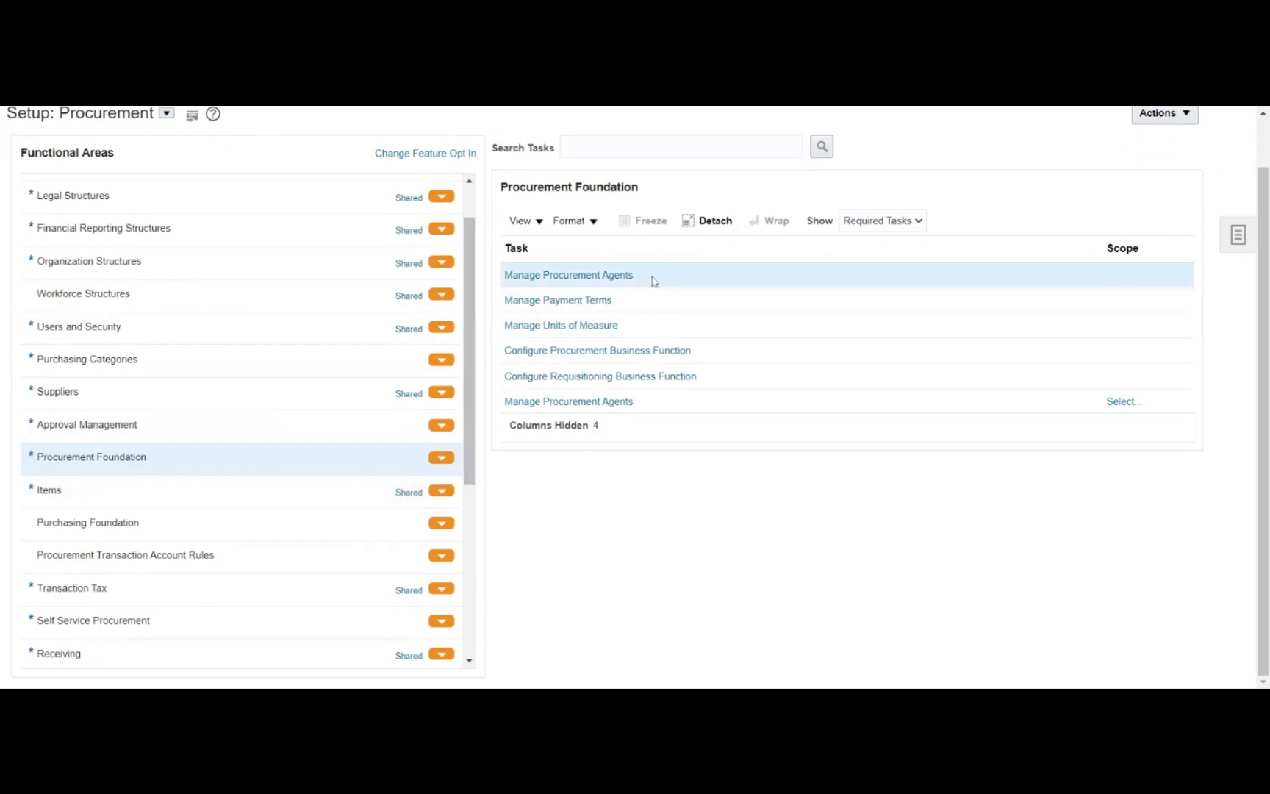
pyautogui.click(574, 276)
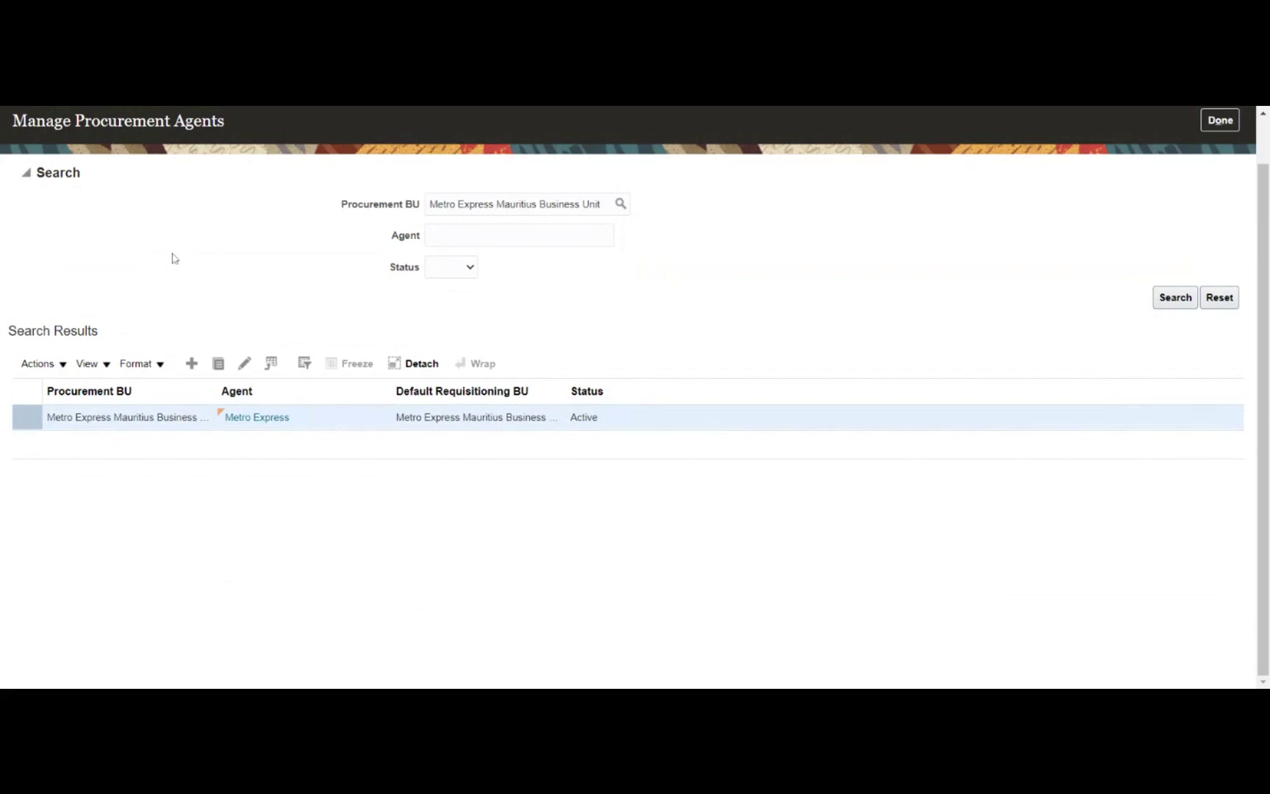
# Start a new procurement agent with Metro Express Mauritius Business Unit as procurement BU and Metro Express as agent.
pyautogui.click(191, 364)
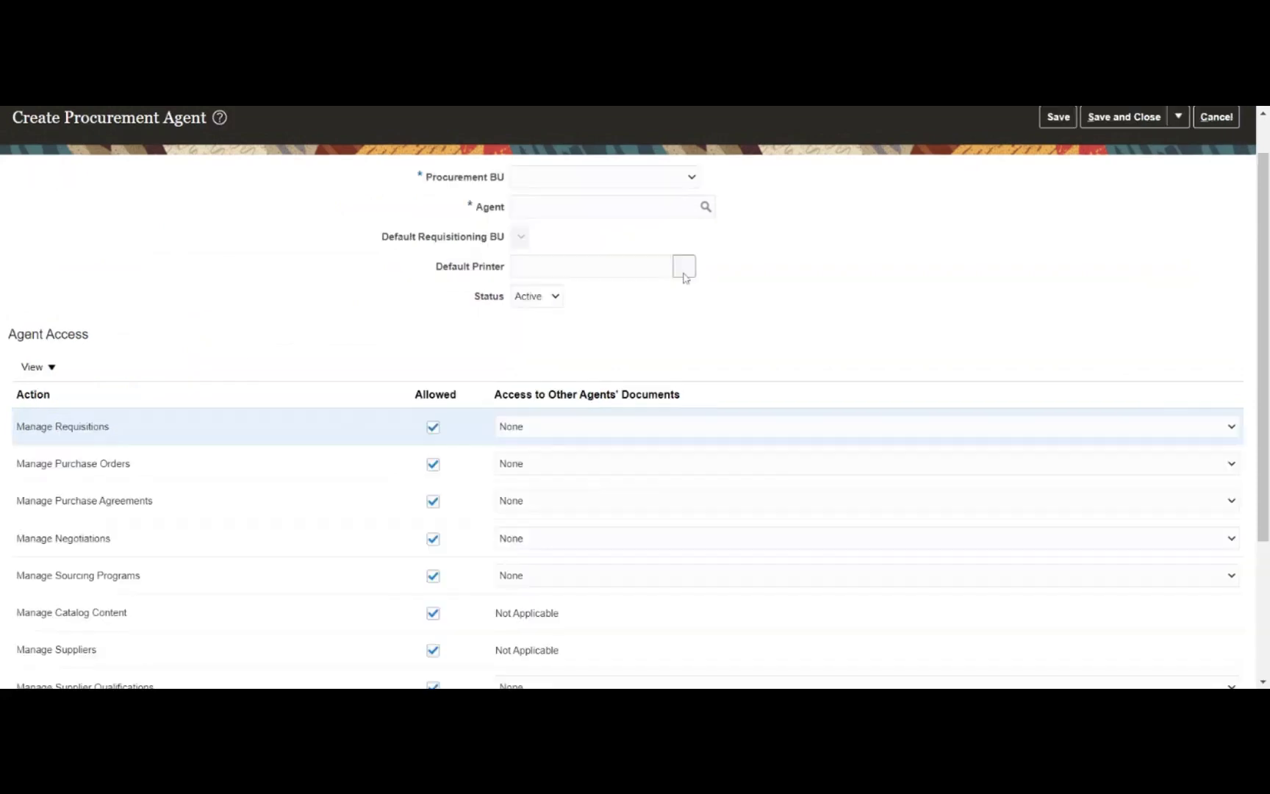
pyautogui.click(601, 181)
pyautogui.click(598, 195)
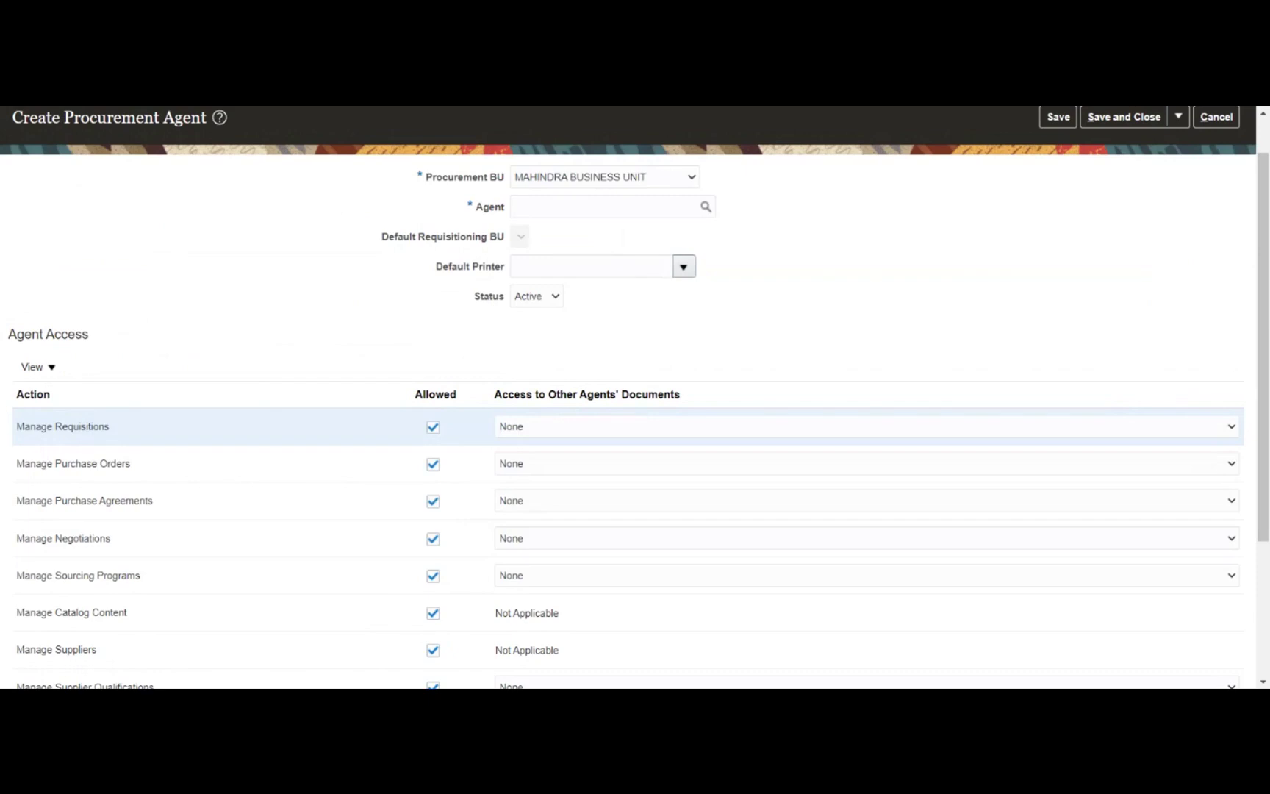
pyautogui.click(600, 253)
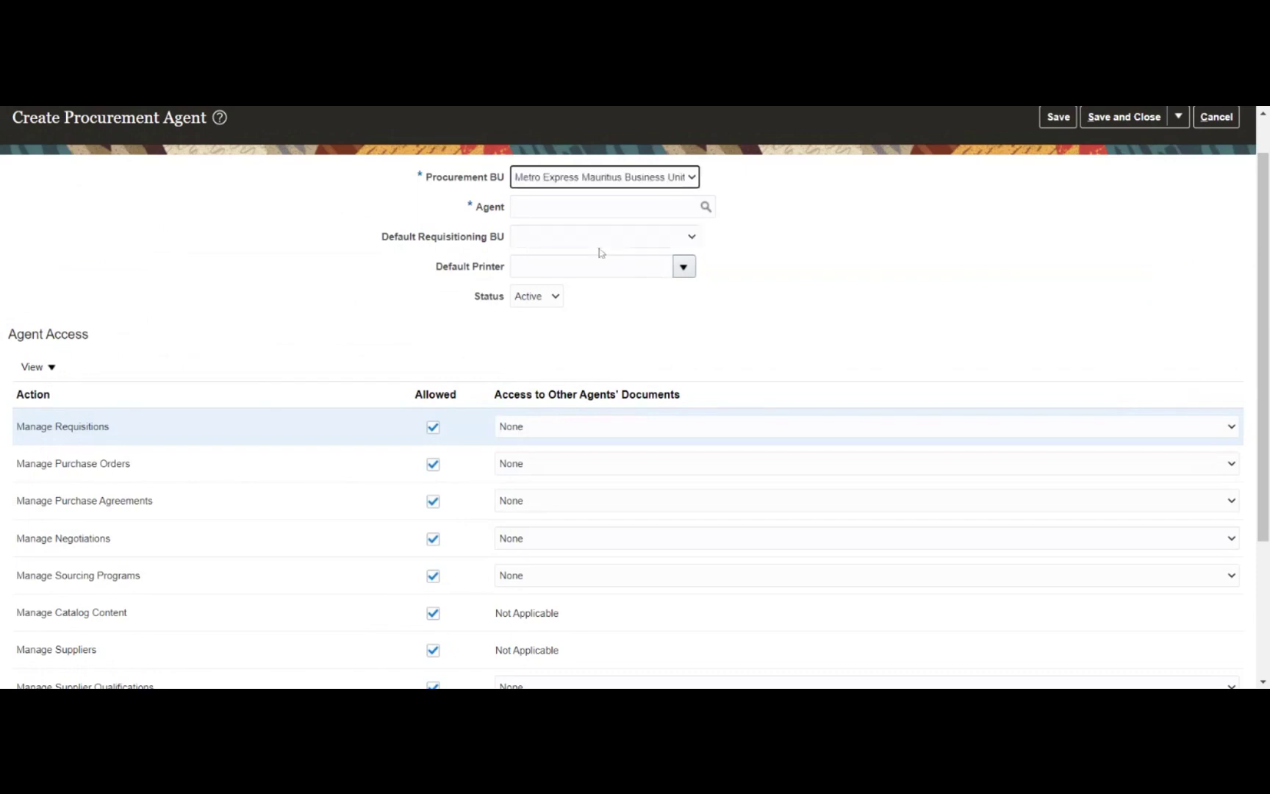
pyautogui.press('Tab')
pyautogui.write('met')
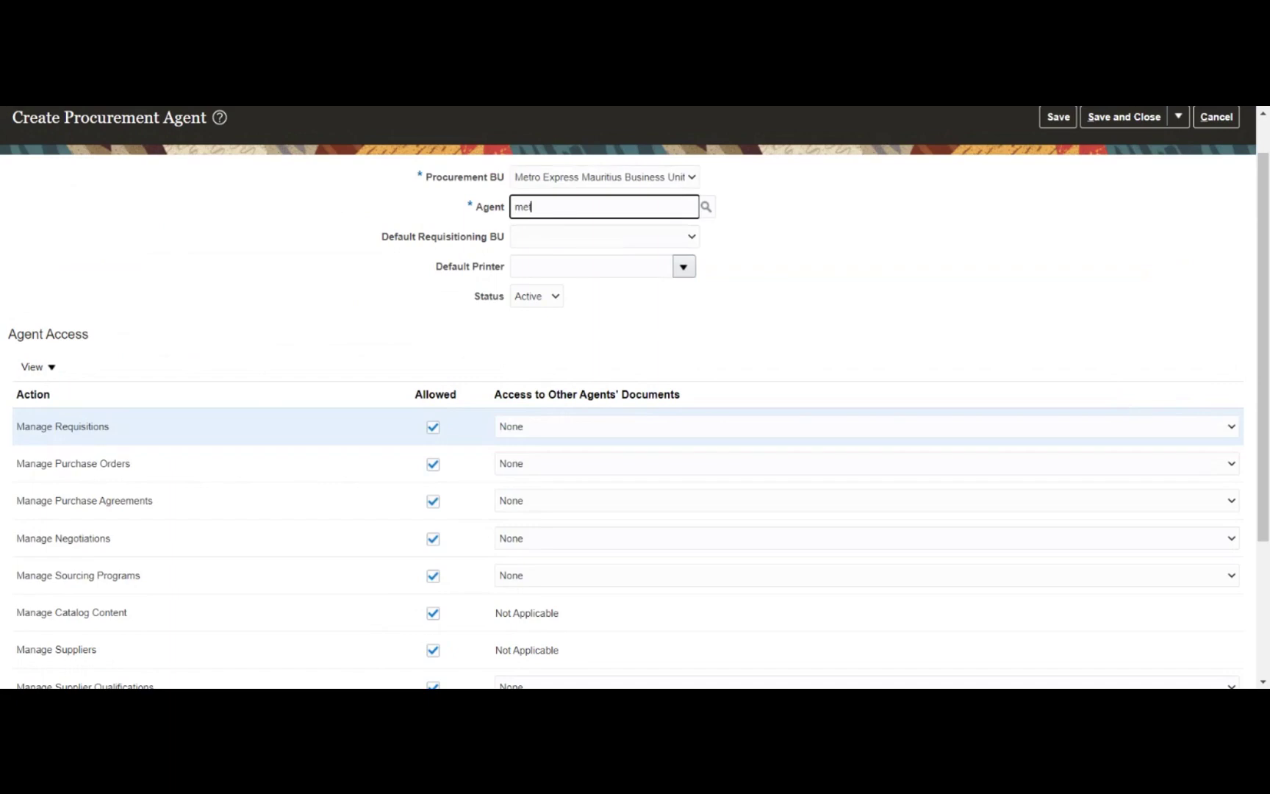
pyautogui.write('ro')
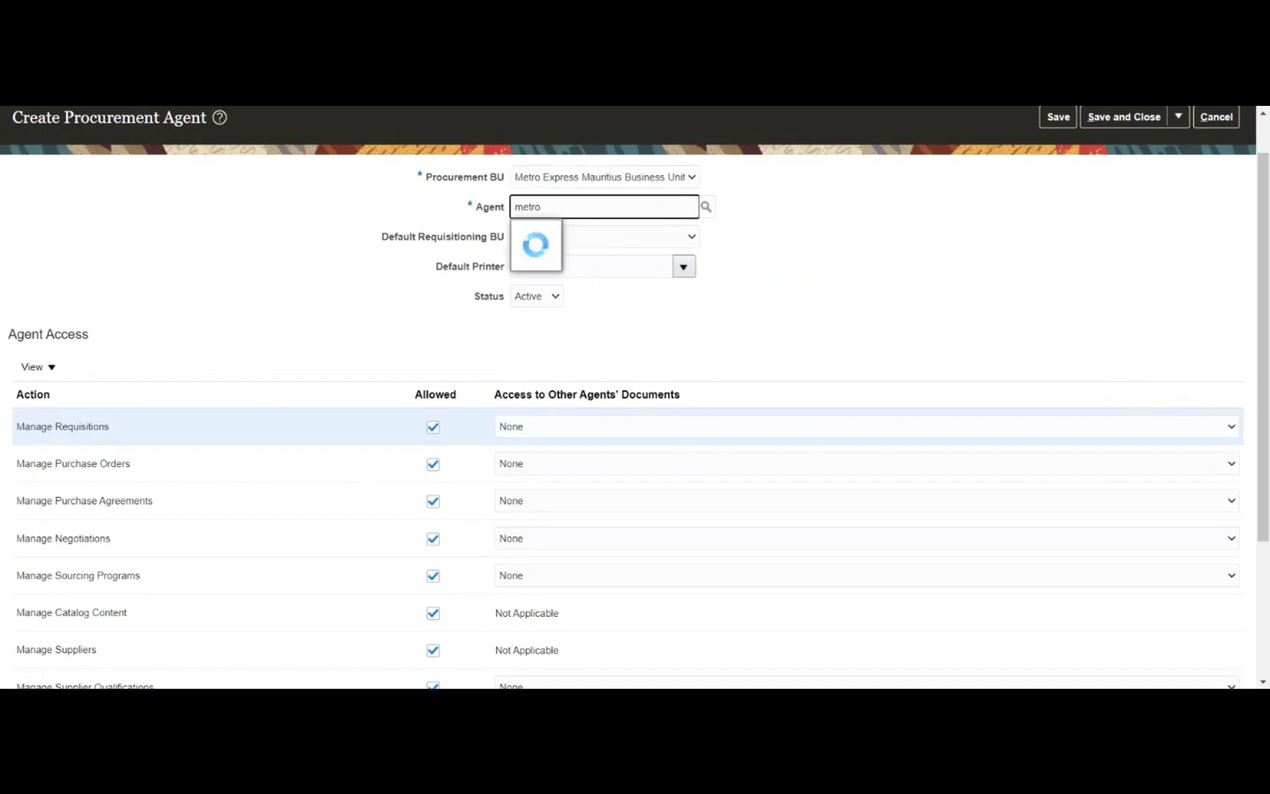
pyautogui.click(599, 240)
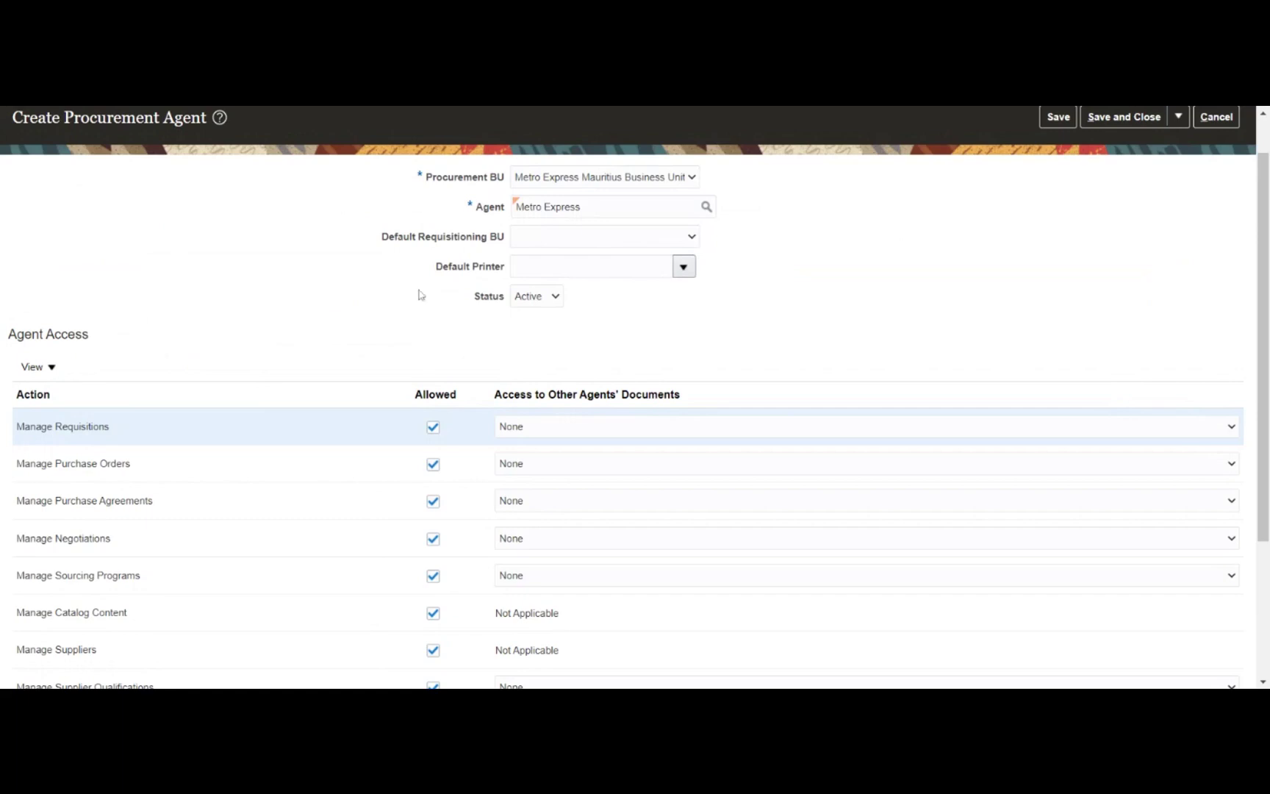
# Examine the agent access actions and access to other agents' documents, discard the new agent and return to the Procurement setup.
pyautogui.scroll(-2, 275, 252)
pyautogui.scroll(-1, 275, 254)
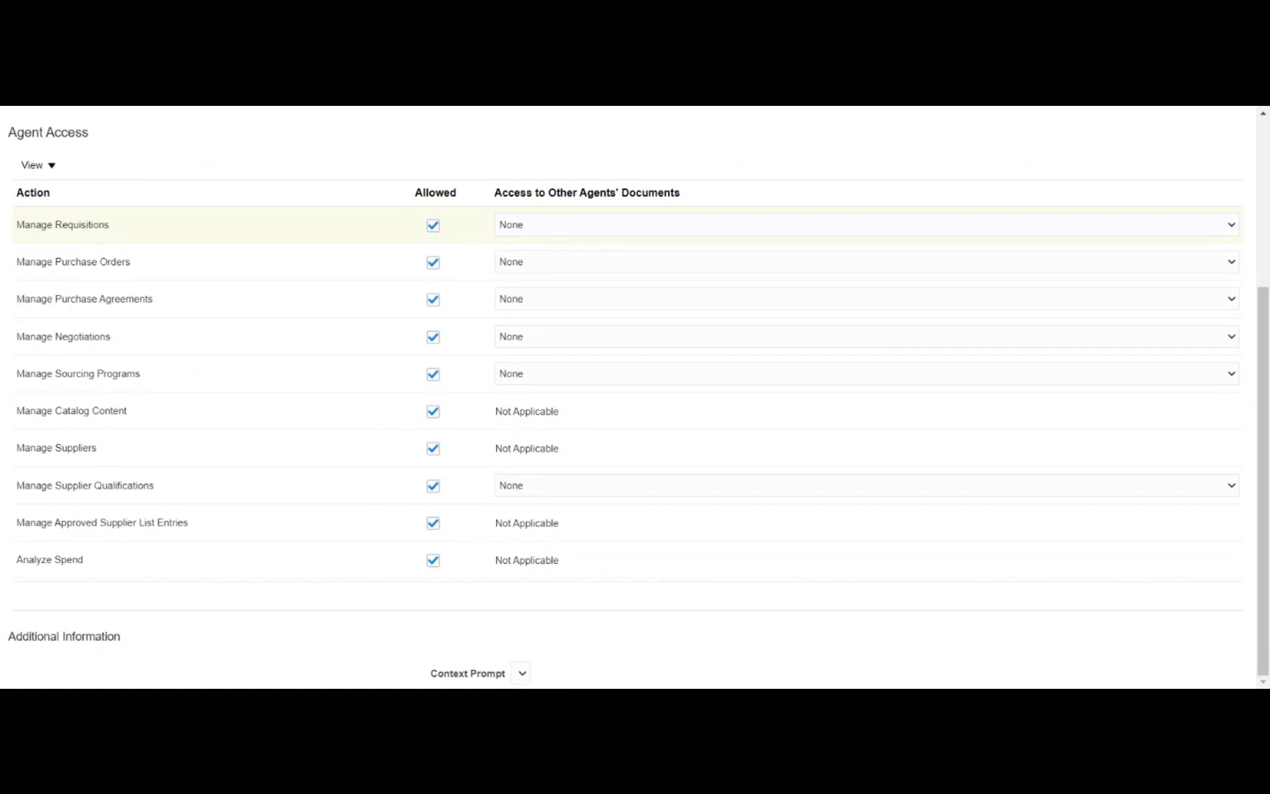
pyautogui.click(566, 238)
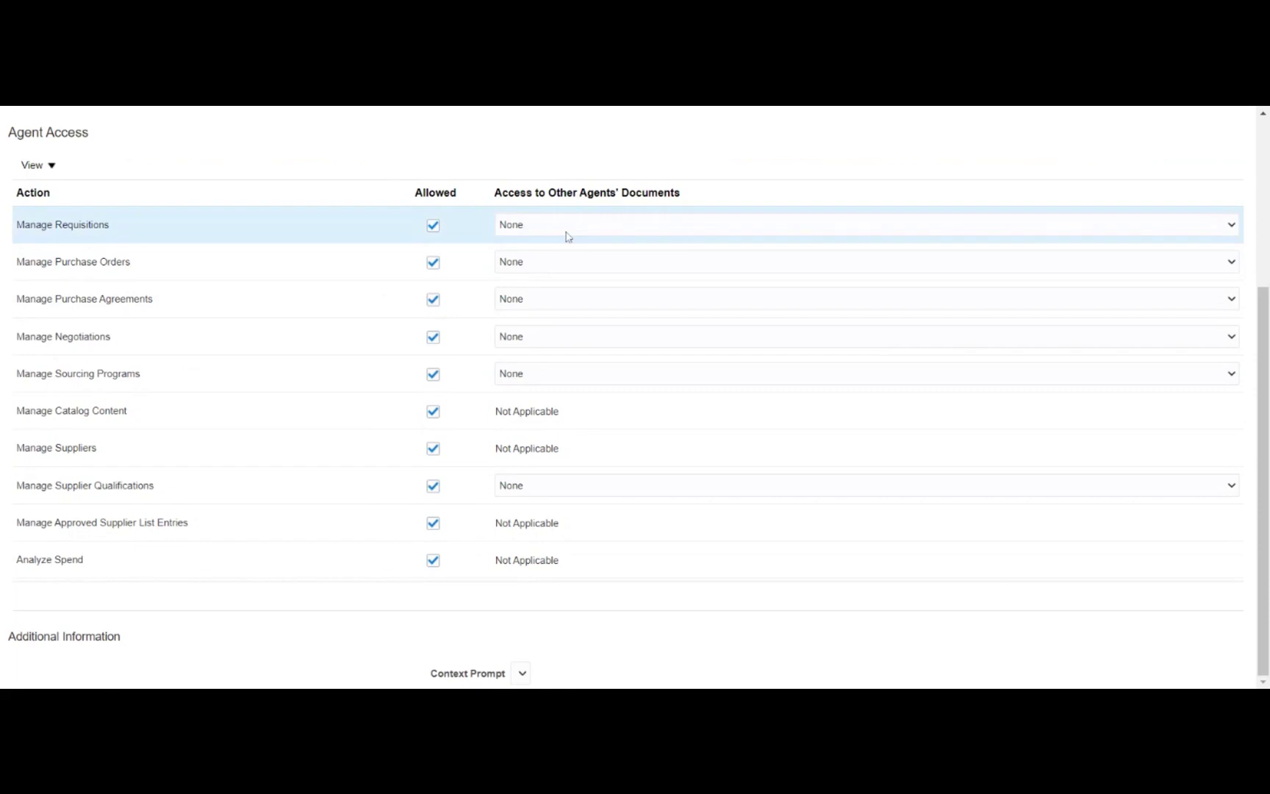
pyautogui.click(511, 297)
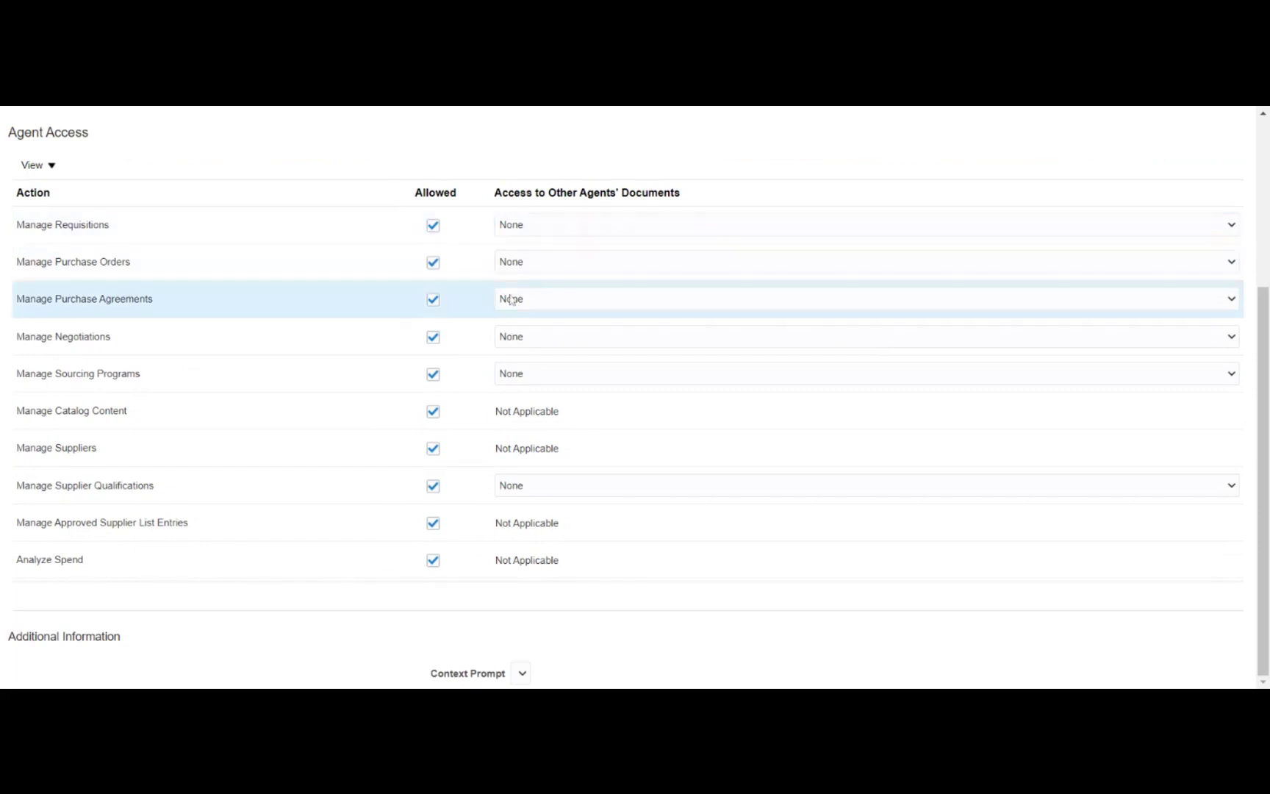
pyautogui.click(538, 266)
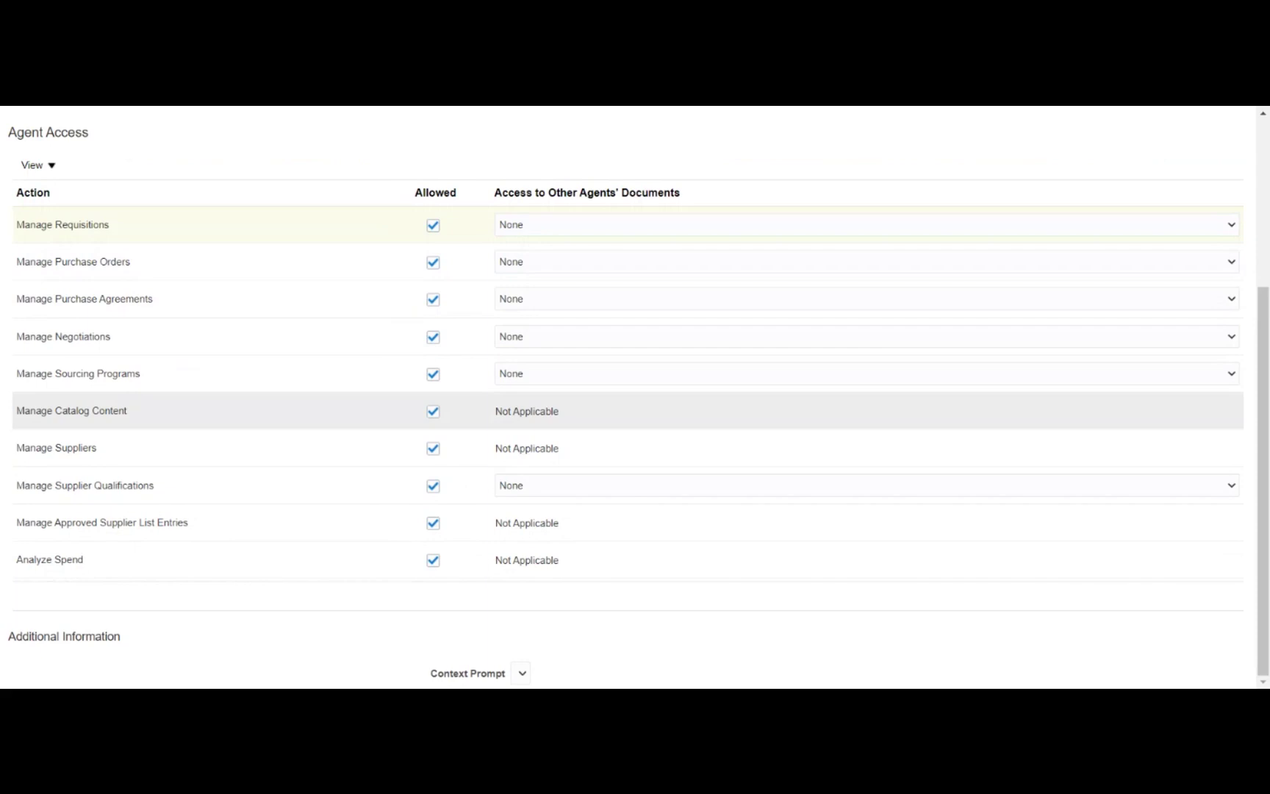
pyautogui.click(174, 303)
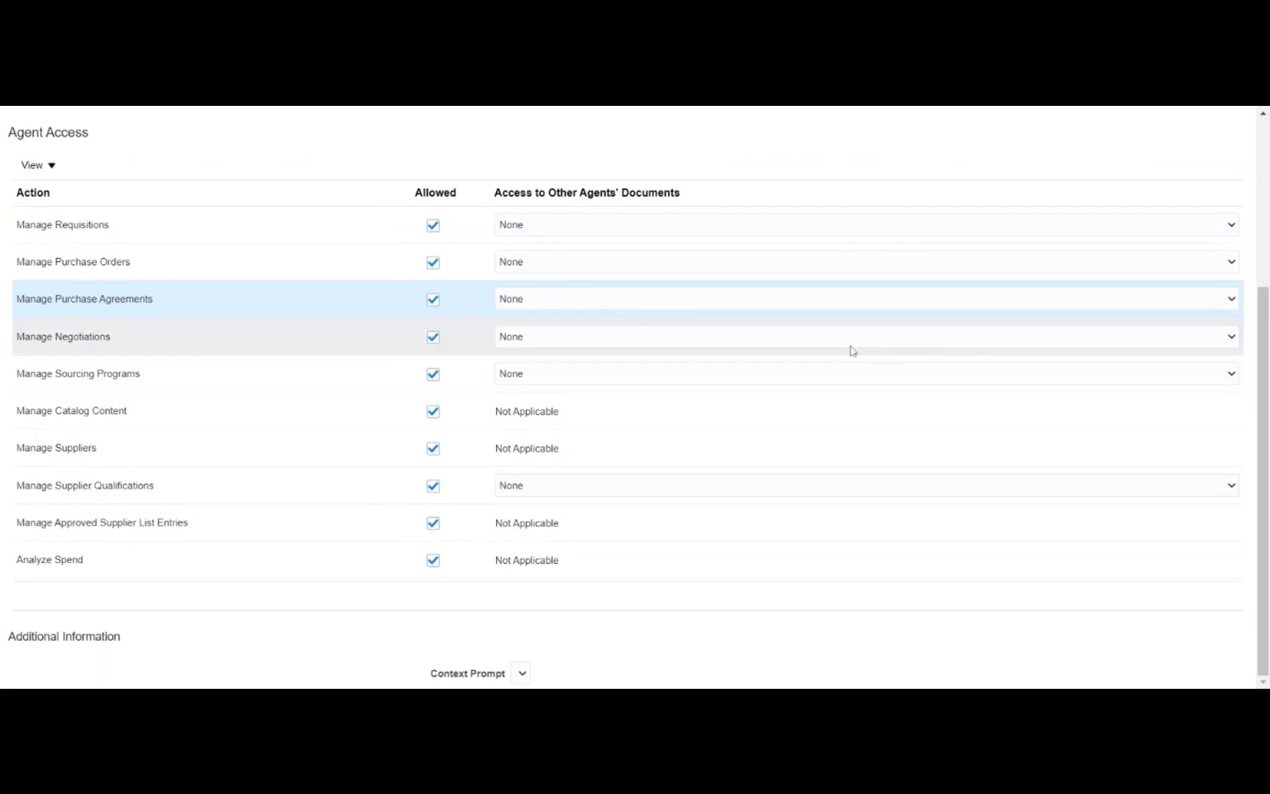
pyautogui.scroll(2, 853, 348)
pyautogui.scroll(3, 856, 348)
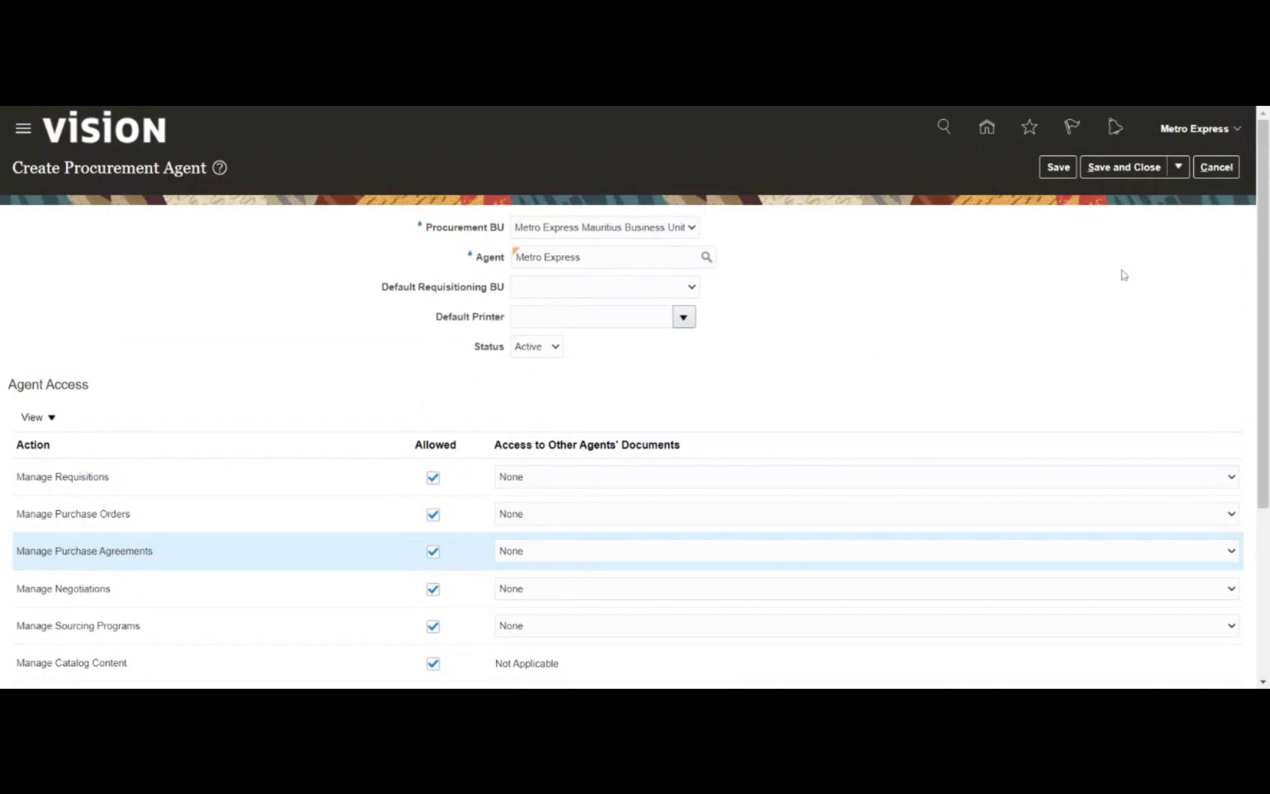
pyautogui.click(1222, 170)
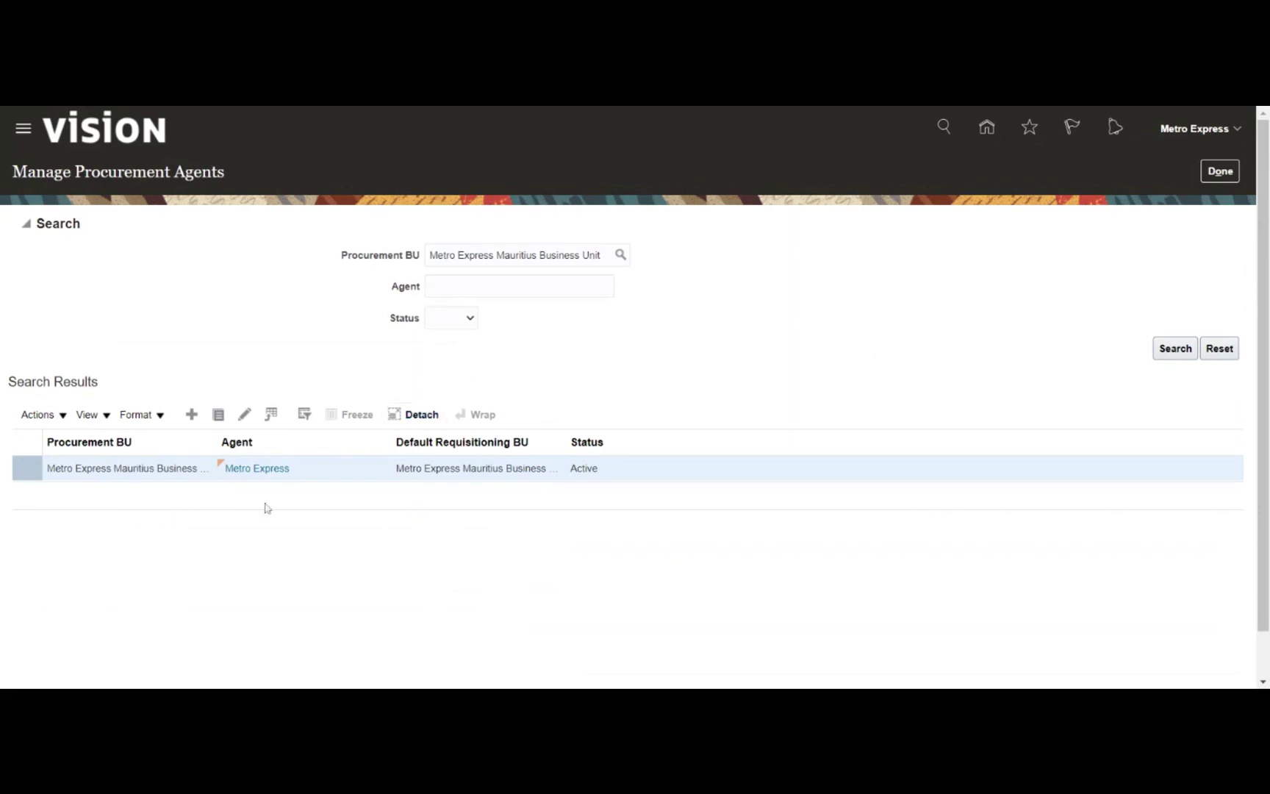
pyautogui.click(1211, 179)
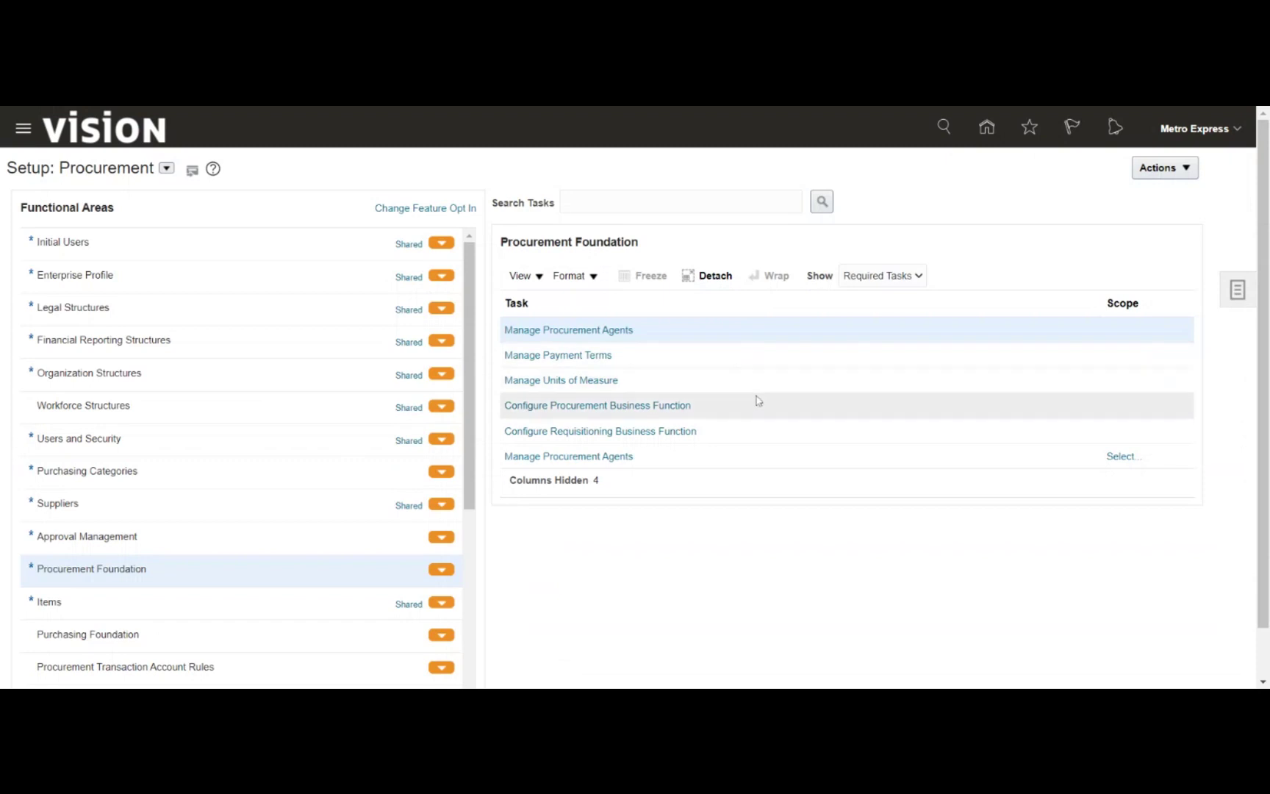
# Examine the installments, discounts and set assignments of the 15to15 payment term, and return to the Procurement setup without saving.
pyautogui.click(742, 402)
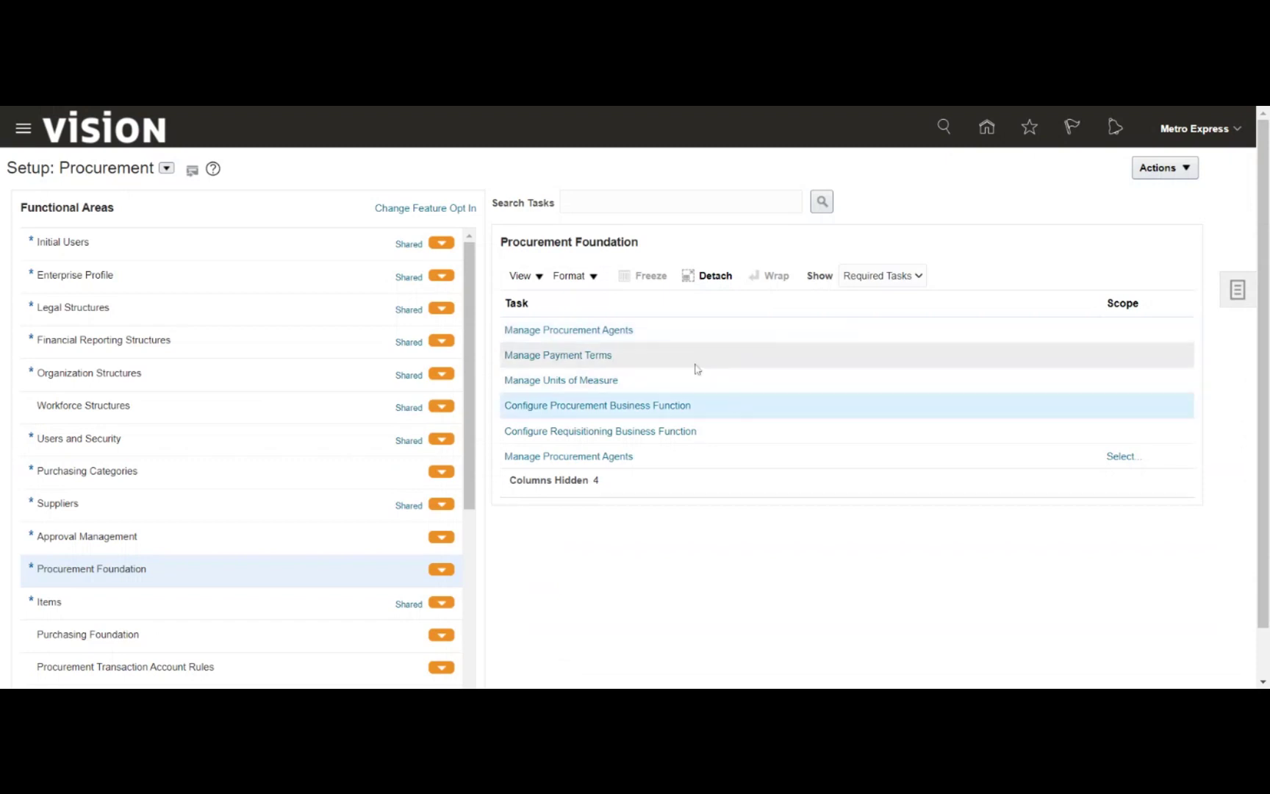
pyautogui.click(610, 359)
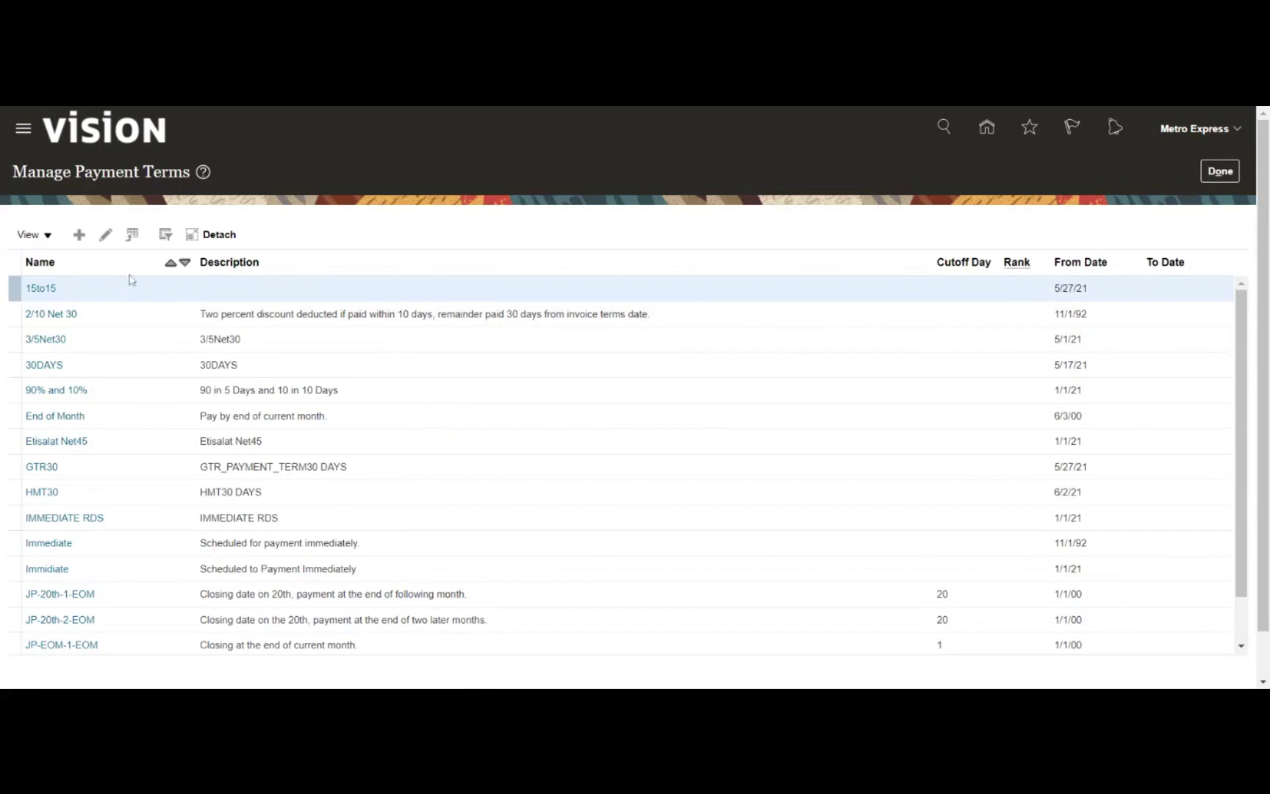
pyautogui.click(40, 288)
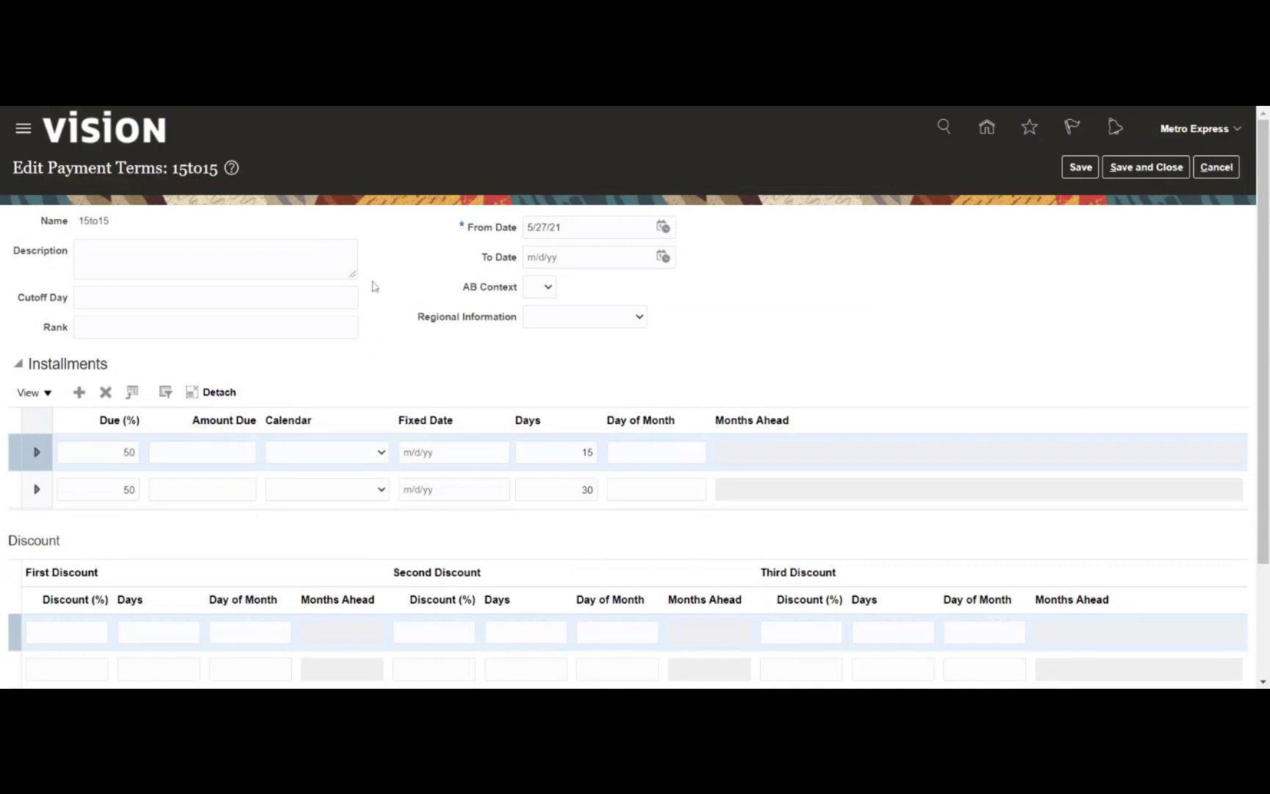
pyautogui.scroll(-3, 374, 287)
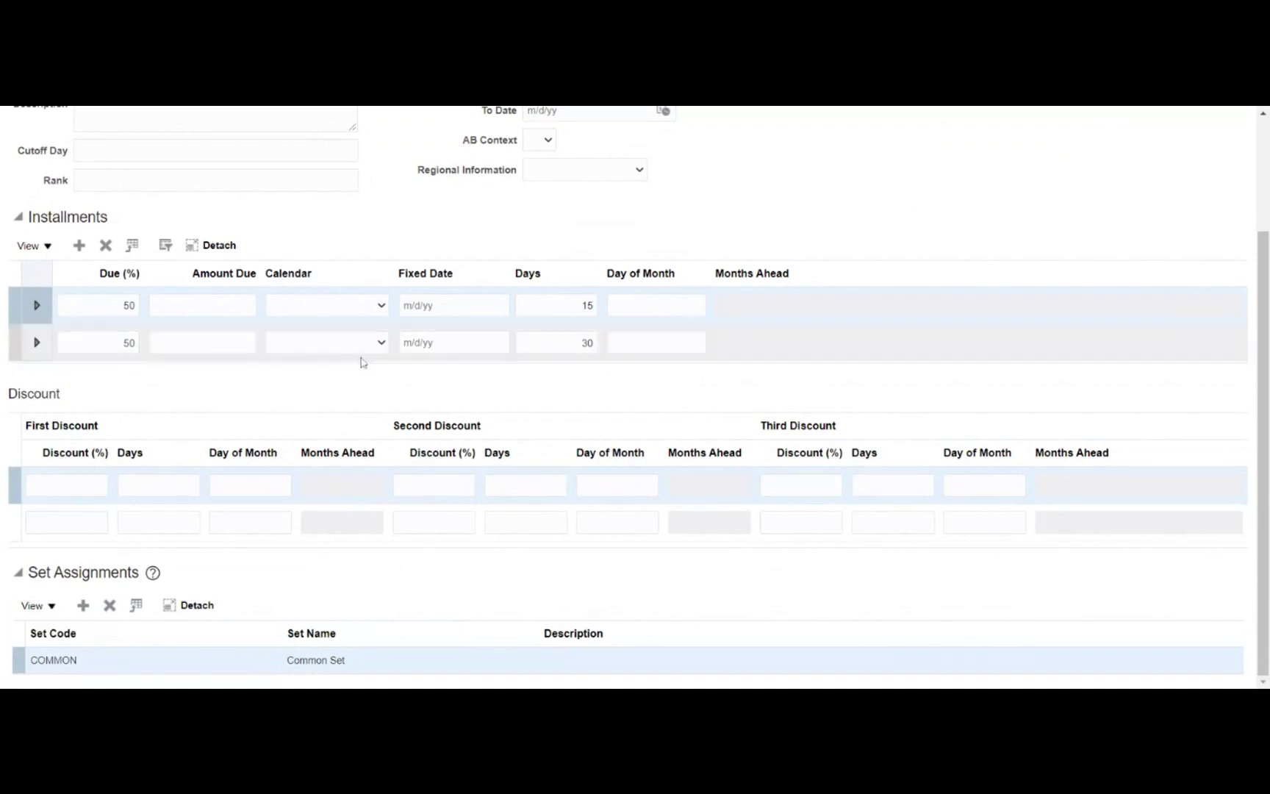
pyautogui.scroll(3, 362, 362)
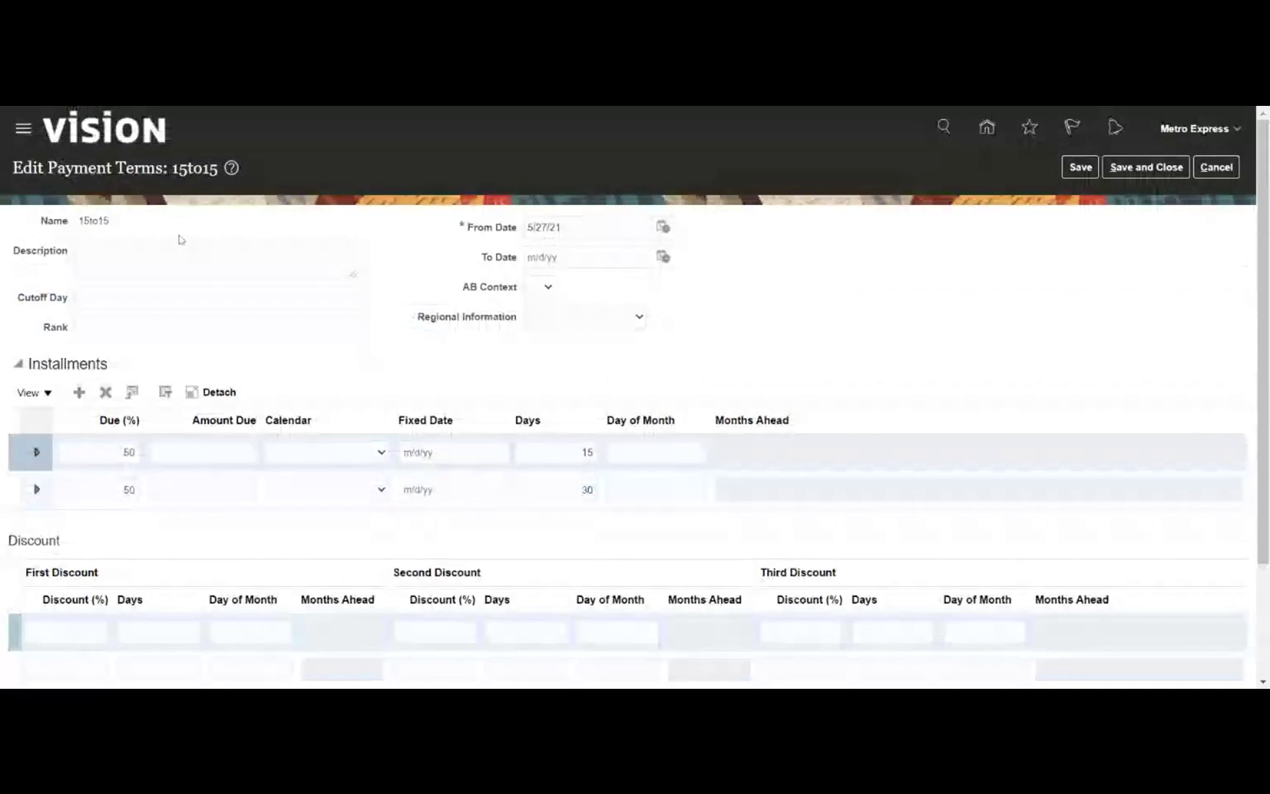
pyautogui.scroll(-3, 355, 355)
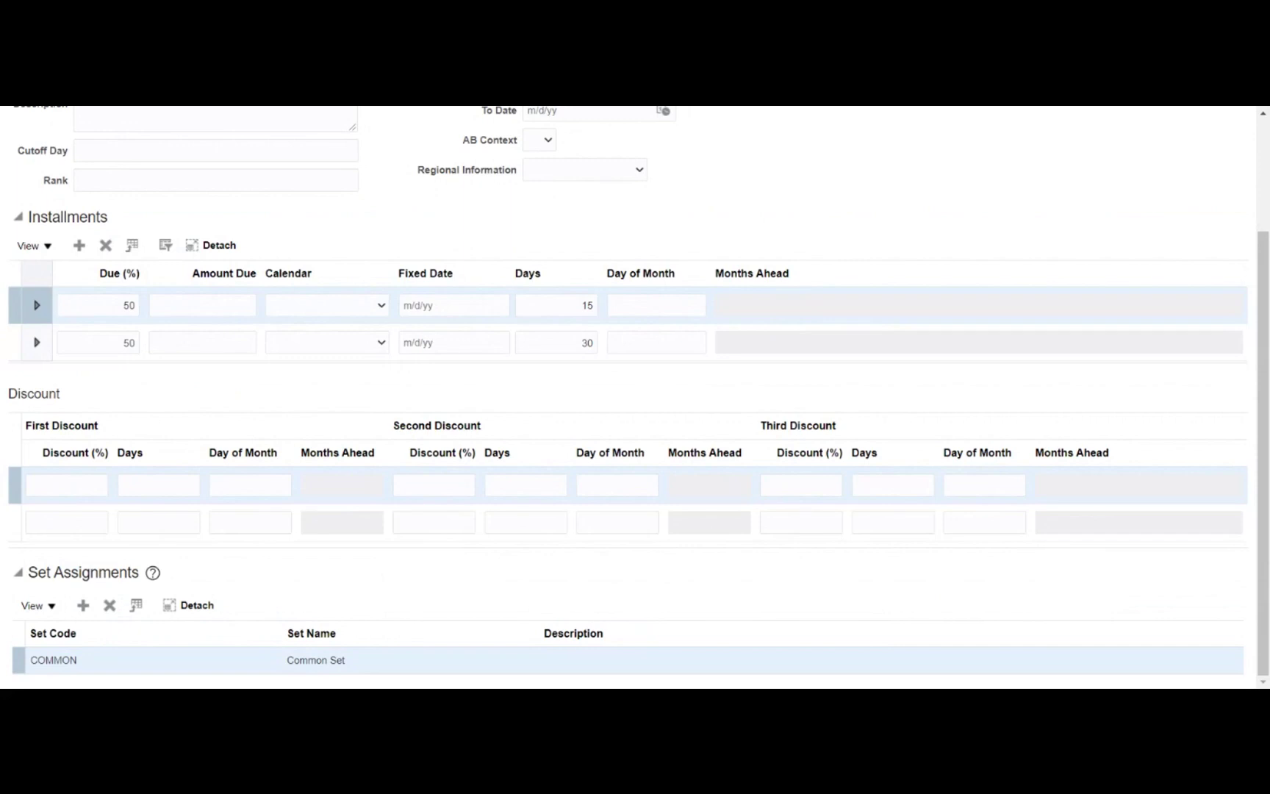
pyautogui.scroll(2, 656, 539)
pyautogui.click(1209, 171)
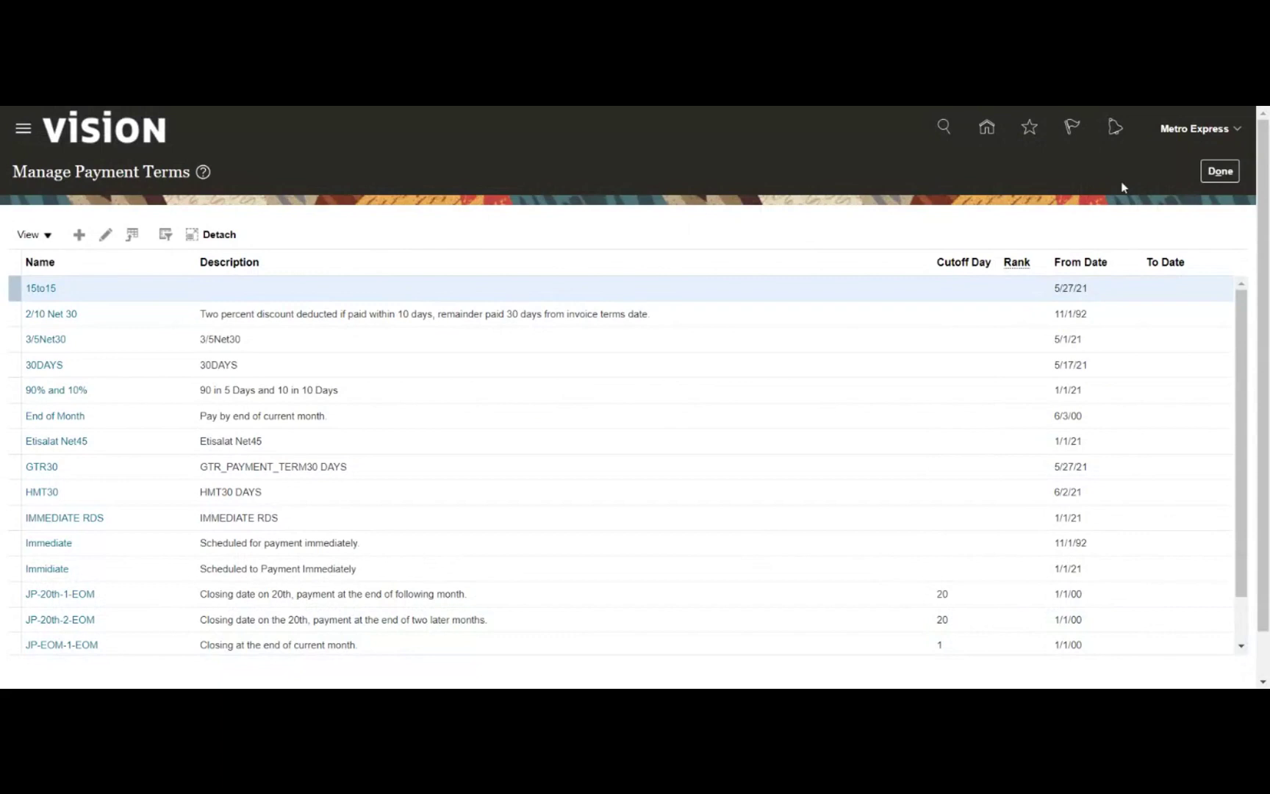
pyautogui.click(1209, 172)
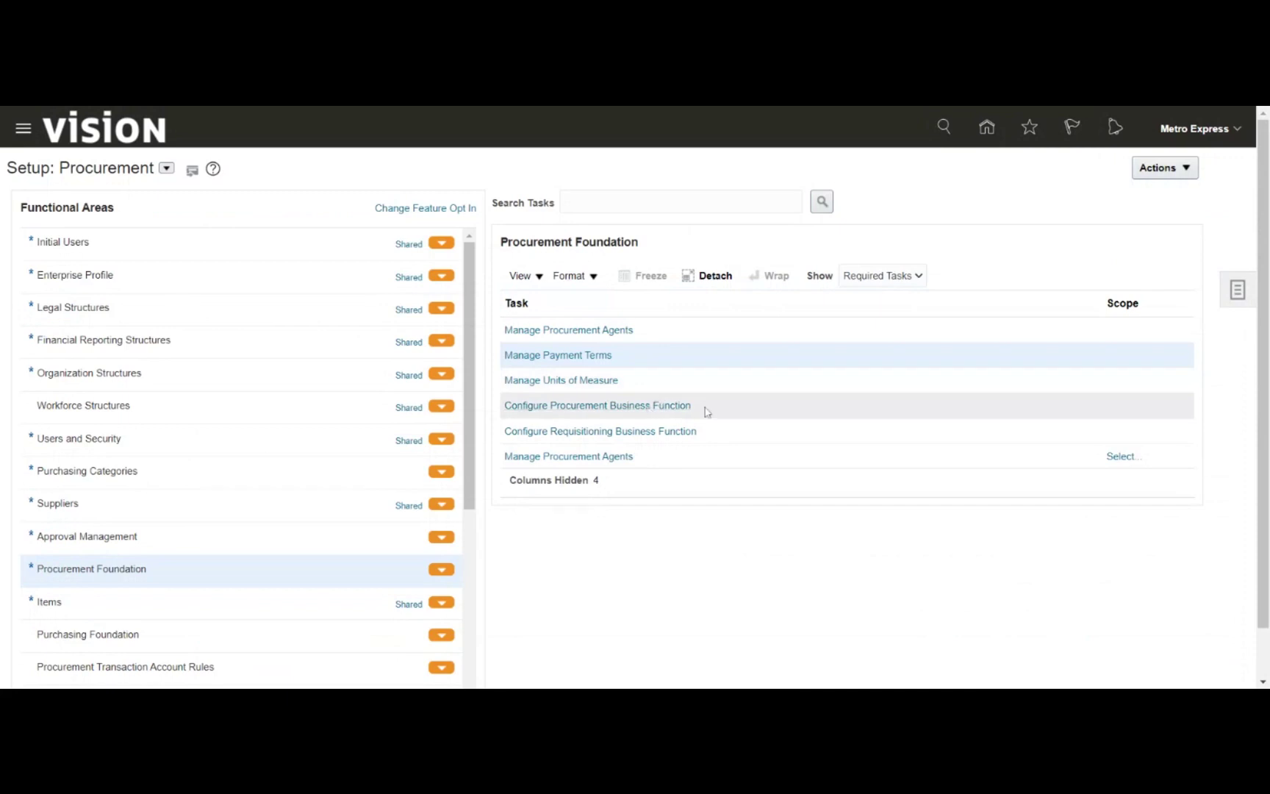
# Open Configure Procurement Business Function for the Metro Express Mauritius Business Unit and look over its general and purchasing settings.
pyautogui.click(610, 414)
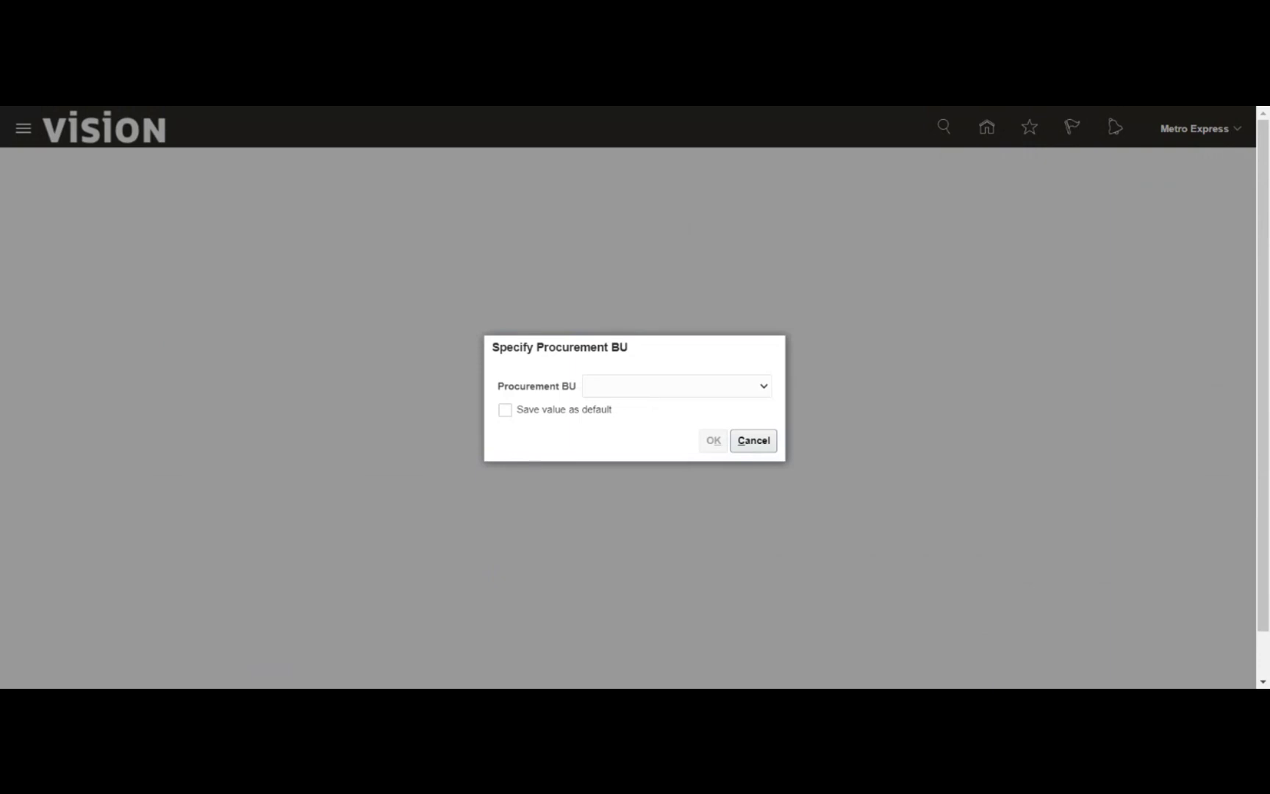
pyautogui.click(687, 450)
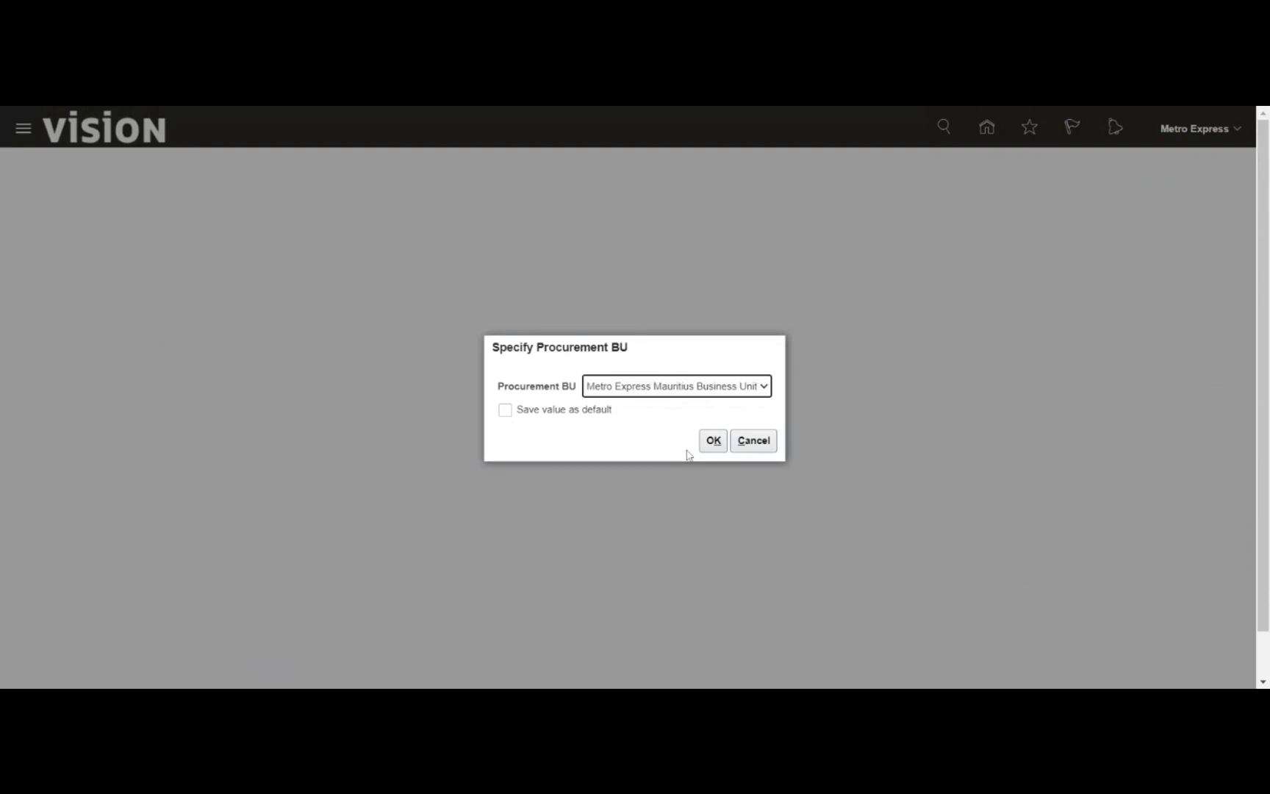
pyautogui.press('Return')
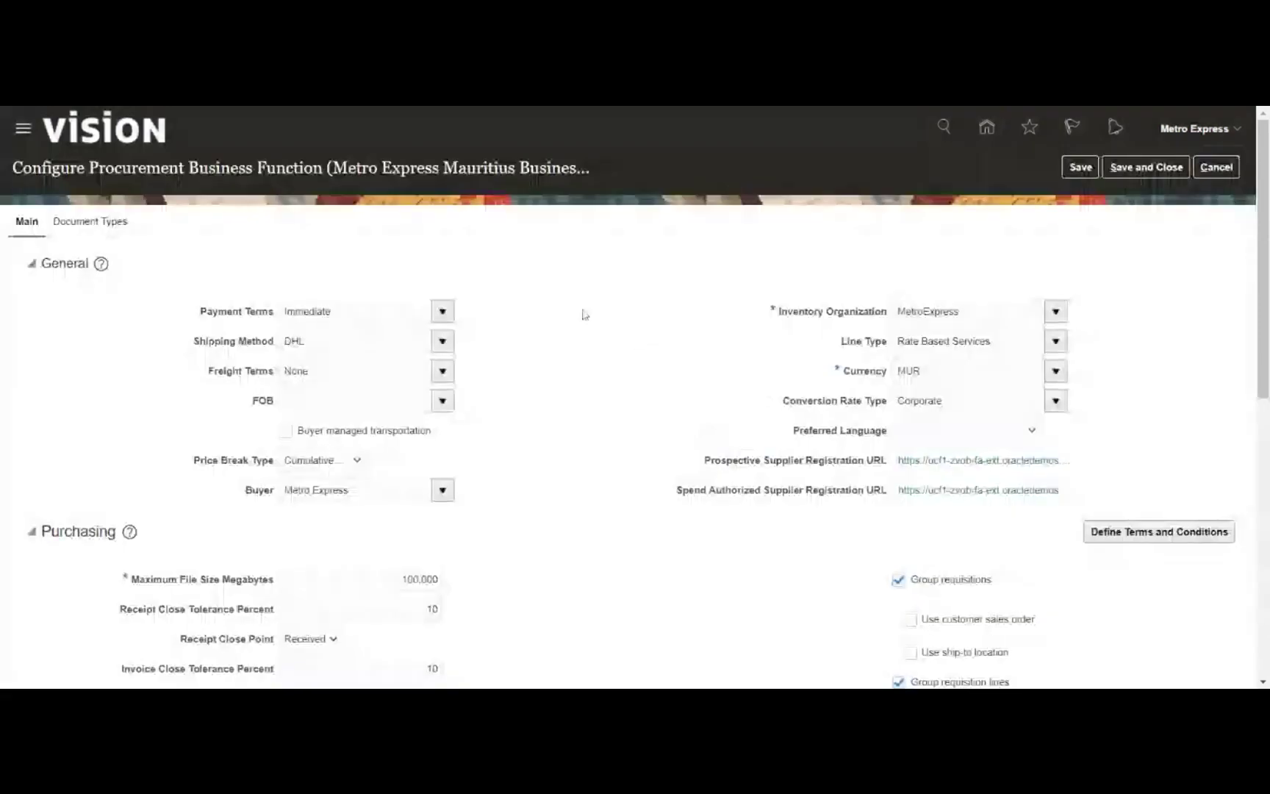
pyautogui.scroll(-2, 584, 317)
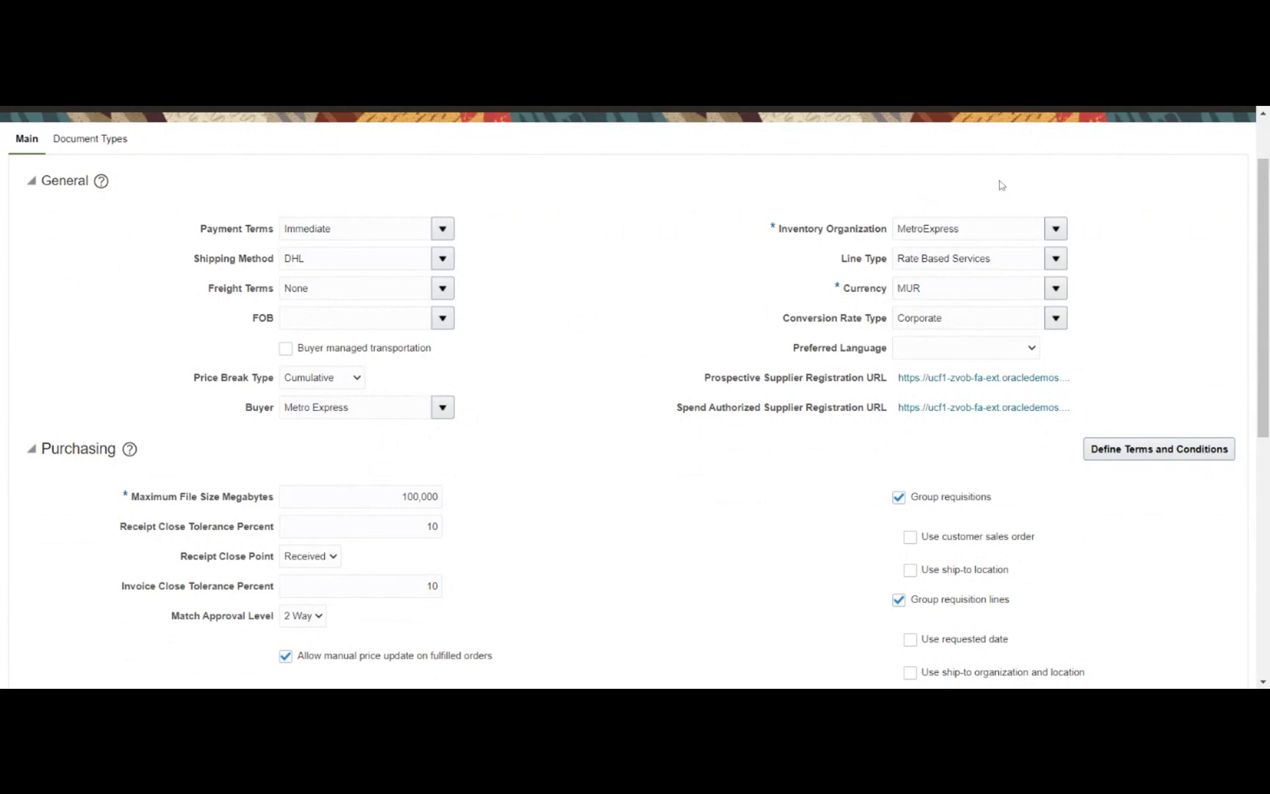
# Check the available inventory organizations and set the default Line Type of the procurement business function to Goods.
pyautogui.scroll(2, 1026, 193)
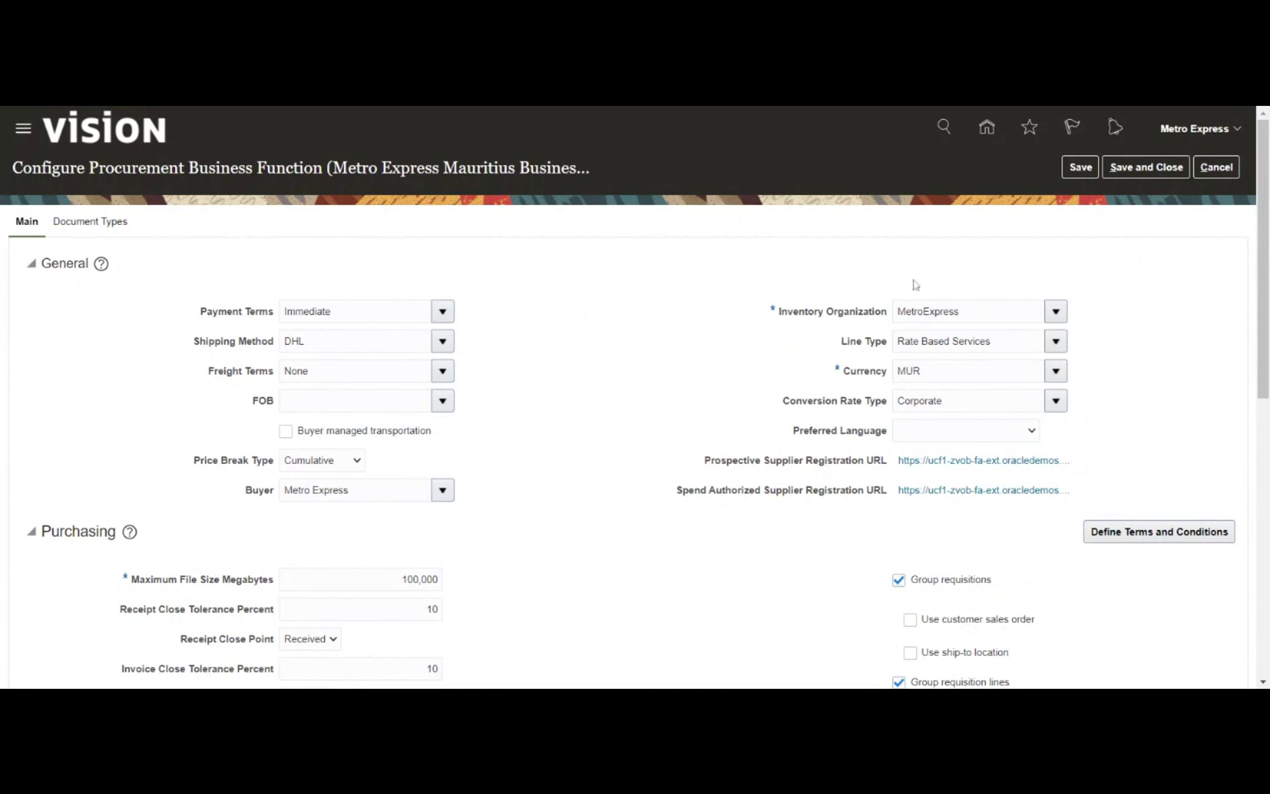
pyautogui.click(1055, 315)
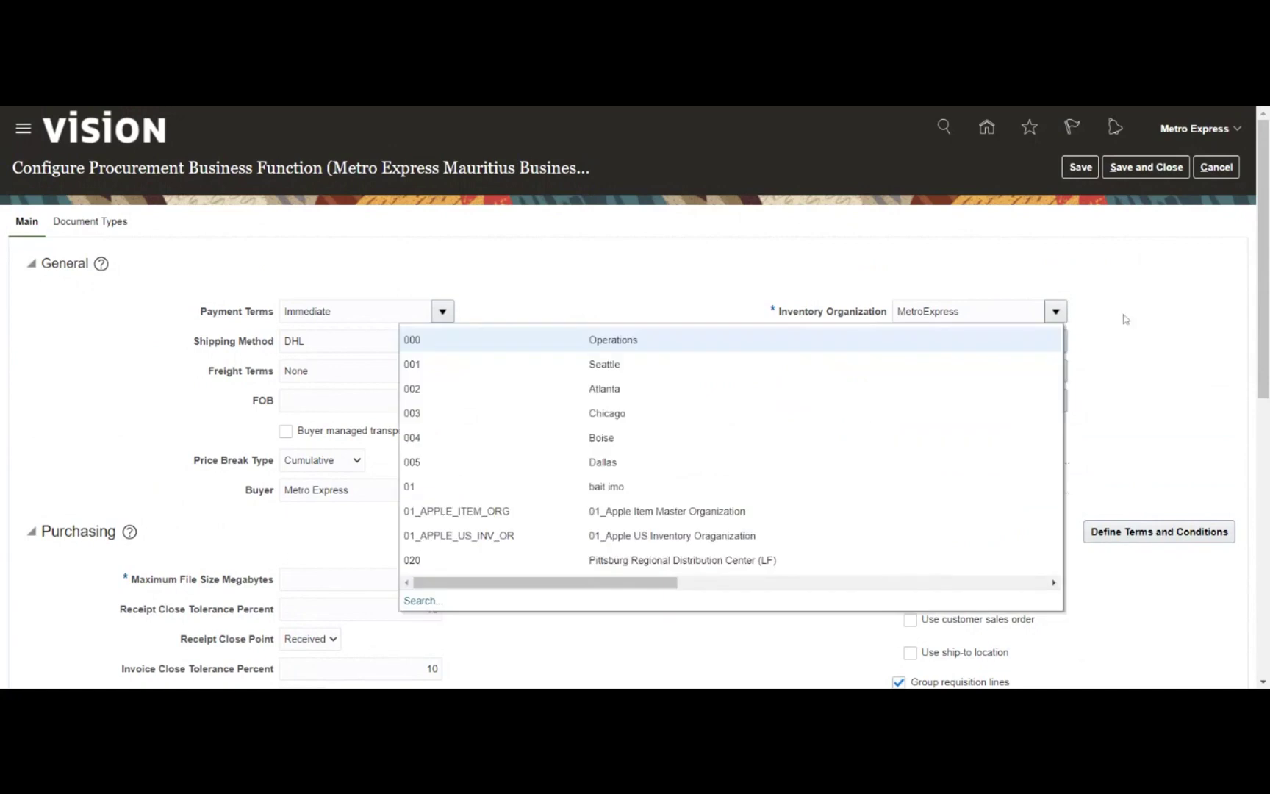
pyautogui.click(1083, 347)
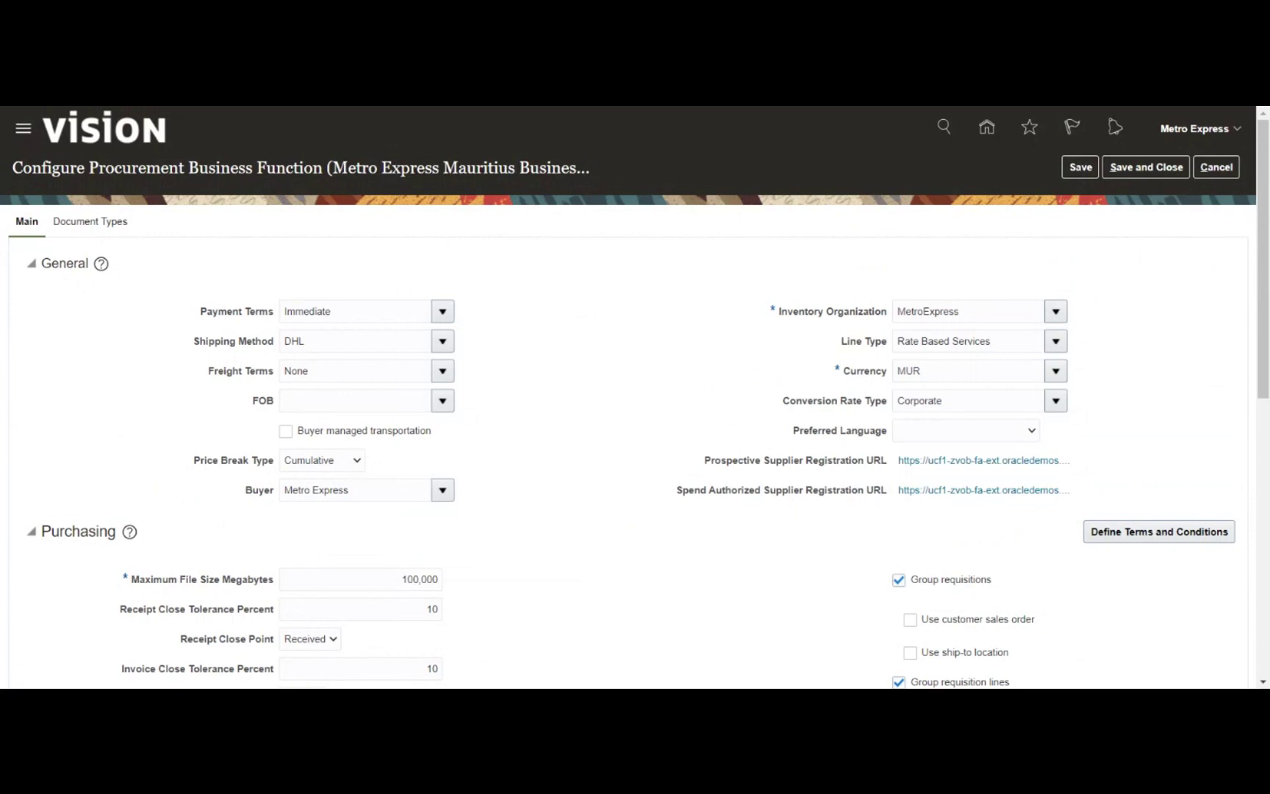
pyautogui.click(1056, 343)
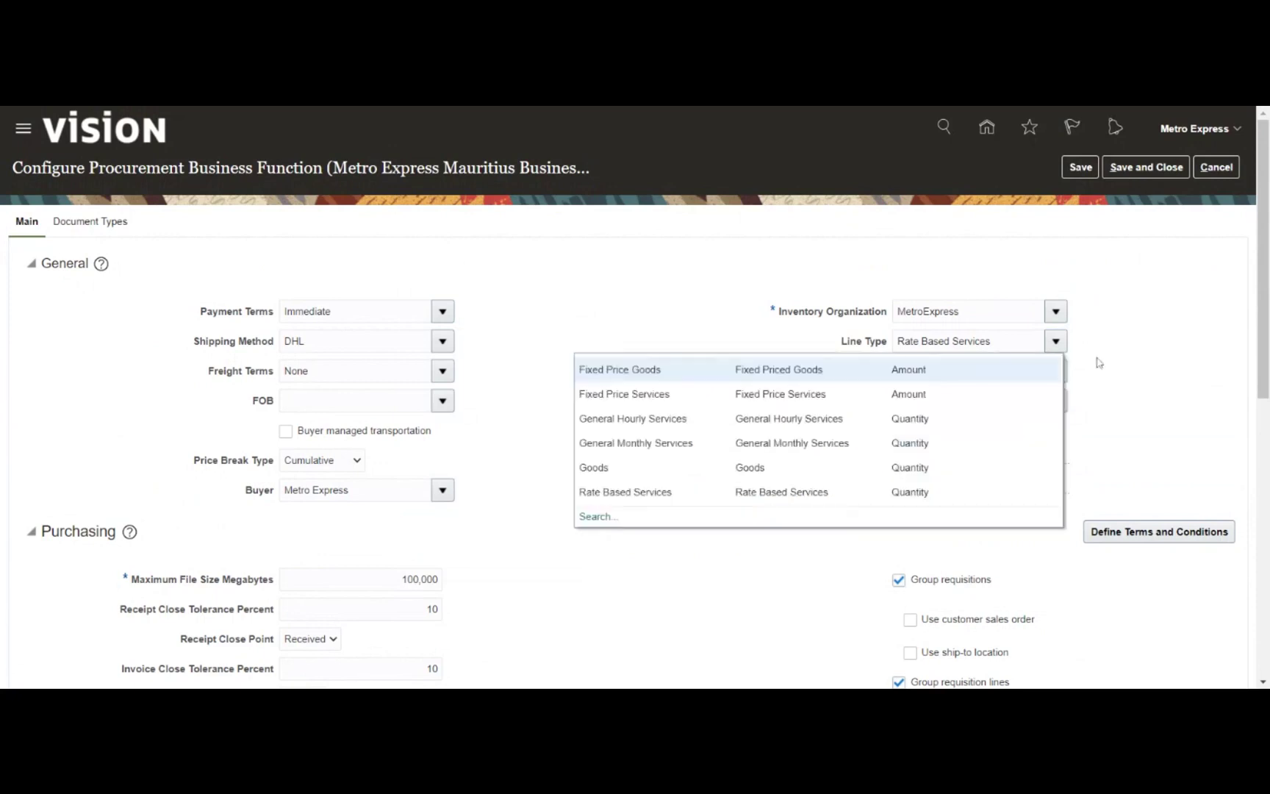
pyautogui.click(746, 467)
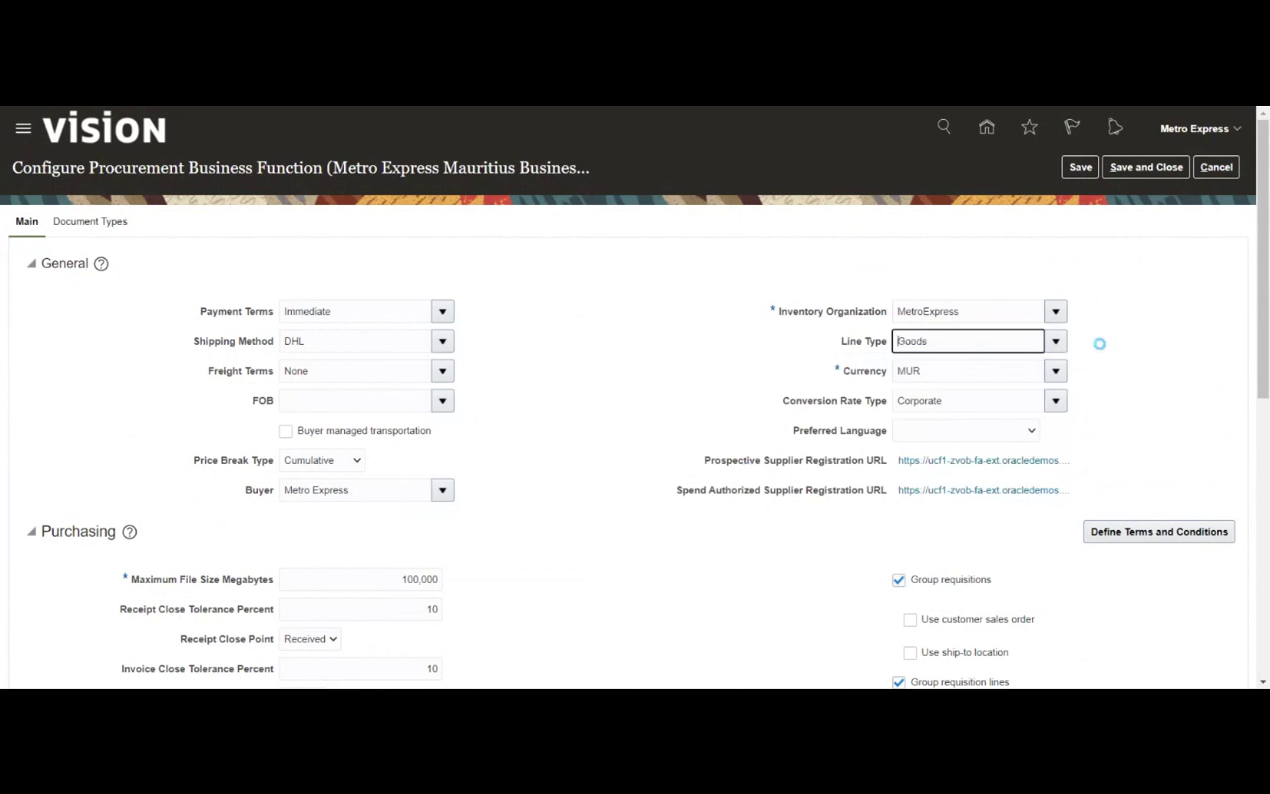
pyautogui.click(1056, 343)
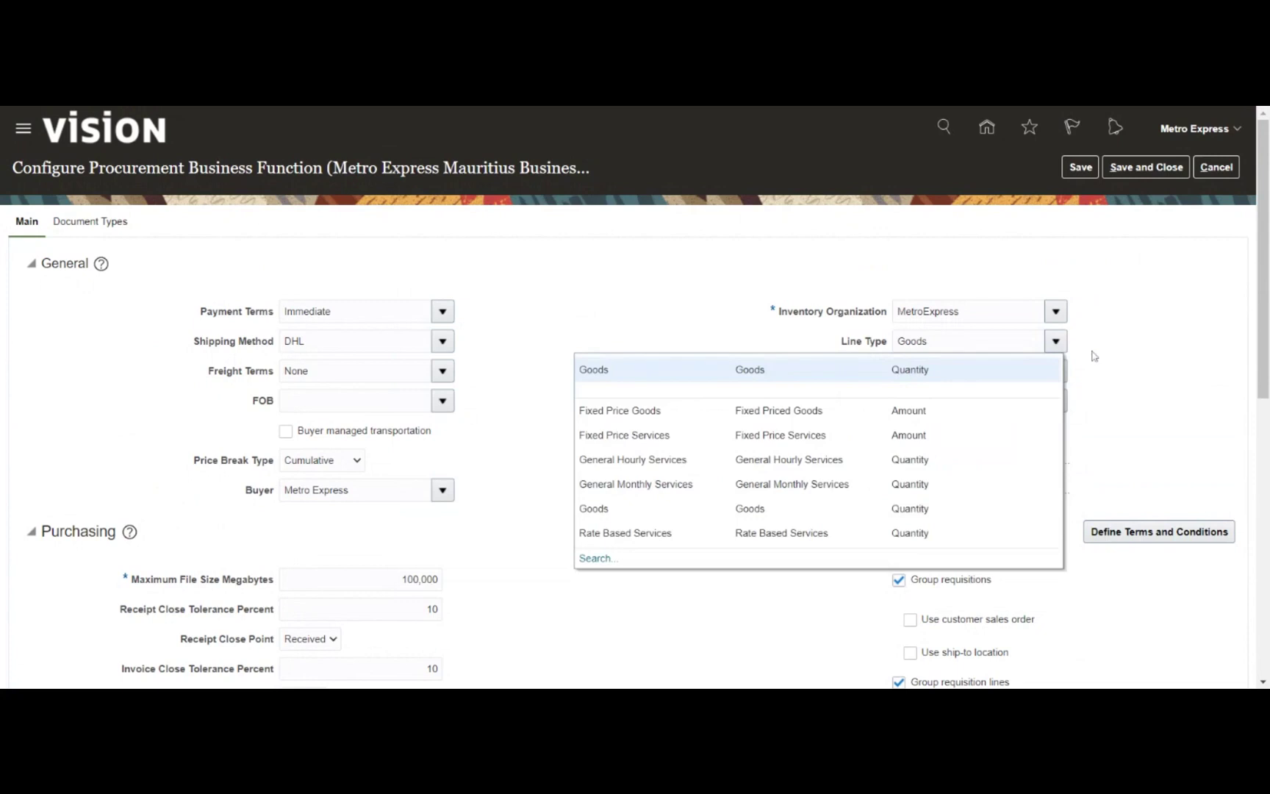
pyautogui.doubleClick(1092, 392)
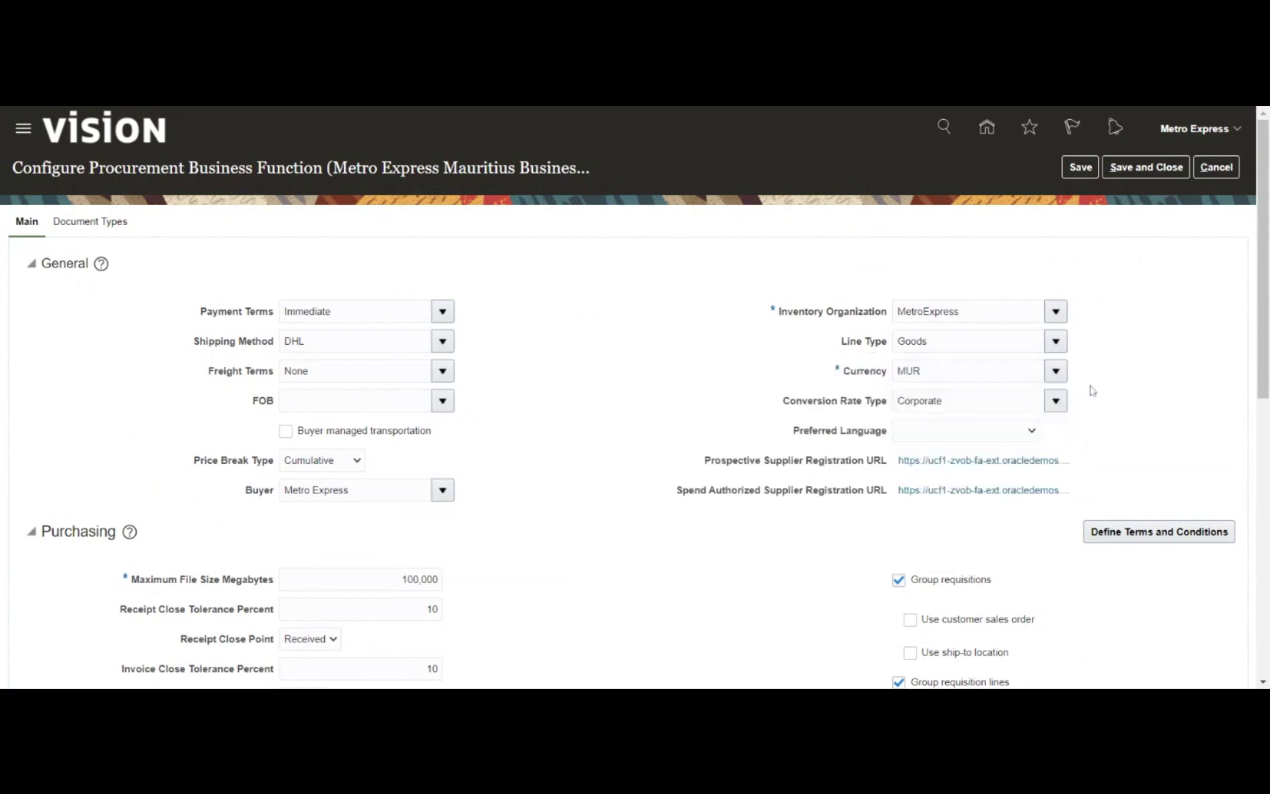
pyautogui.click(1061, 362)
# Examine the purchasing settings, including the close tolerances, match approval level and requisition grouping options.
pyautogui.scroll(-3, 1114, 408)
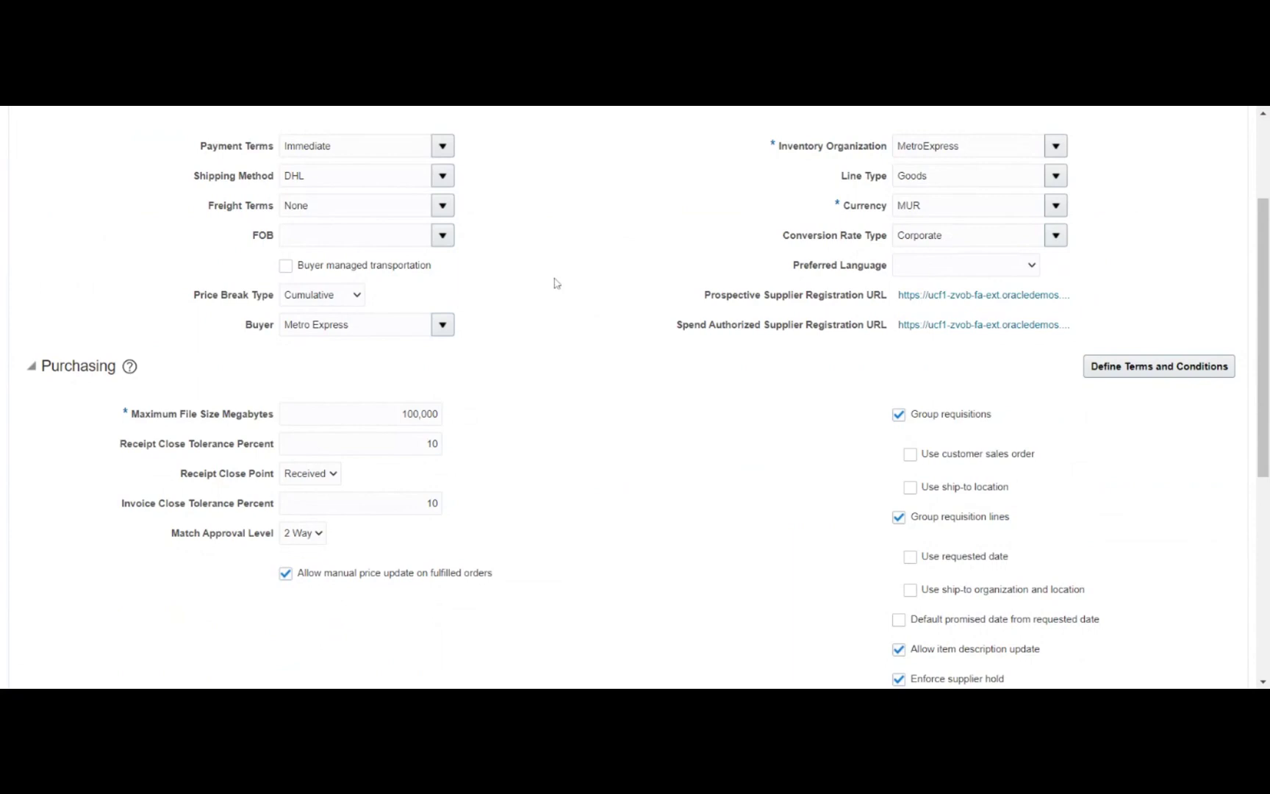
pyautogui.scroll(-1, 557, 283)
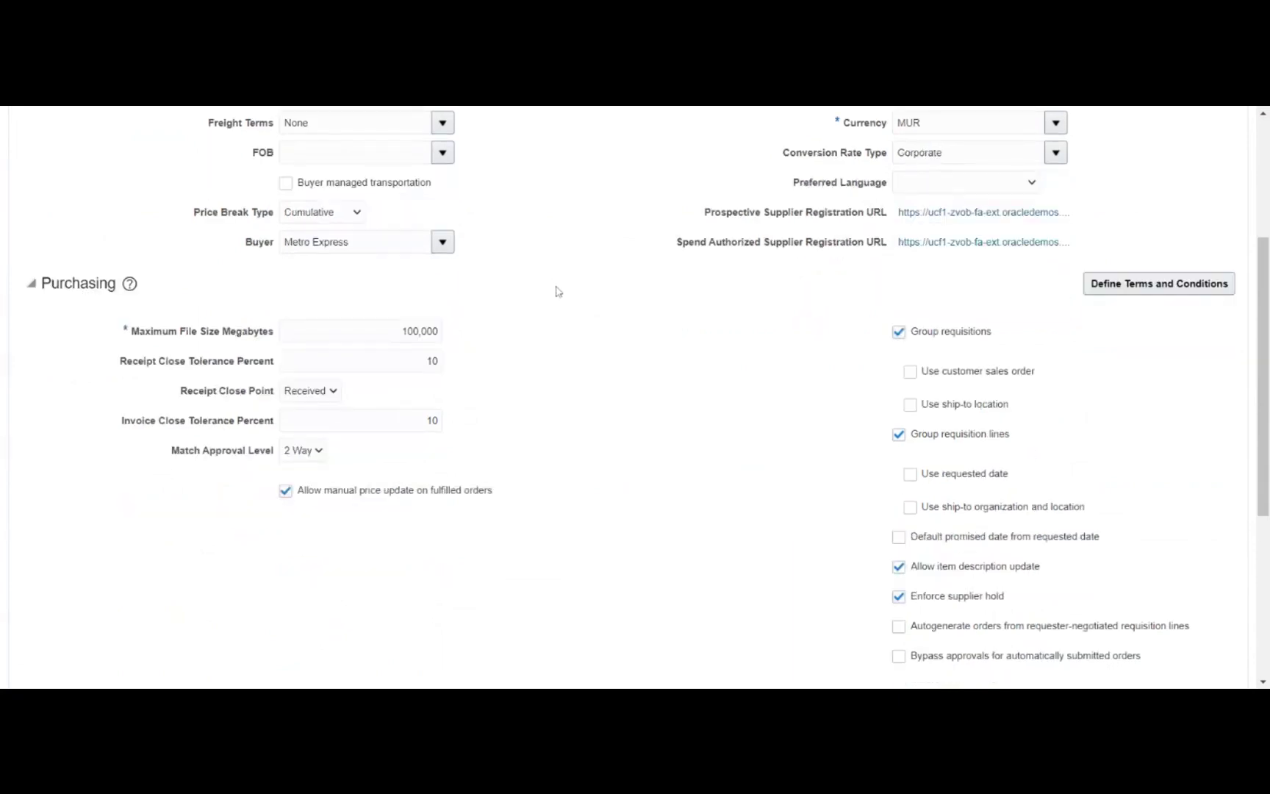
pyautogui.scroll(-1, 558, 292)
pyautogui.scroll(-1, 557, 292)
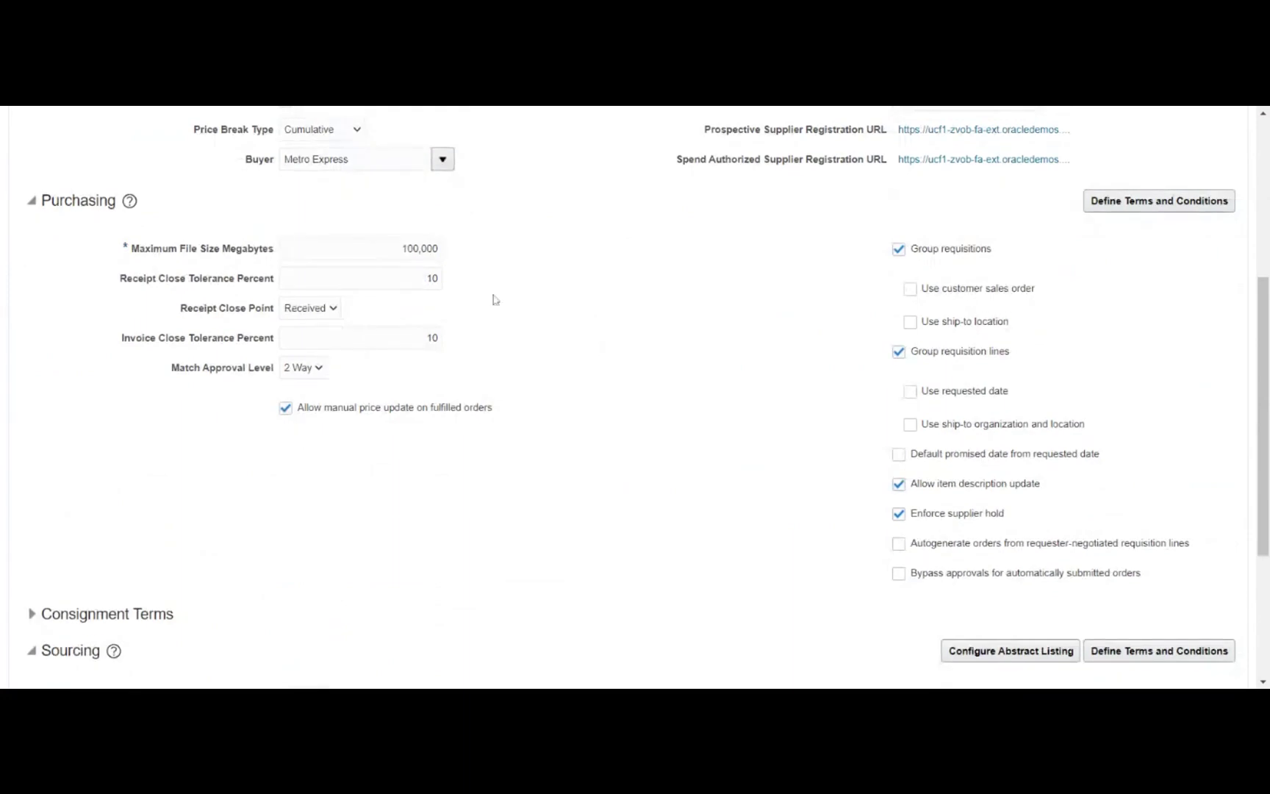
pyautogui.scroll(-1, 607, 431)
pyautogui.scroll(-1, 607, 431)
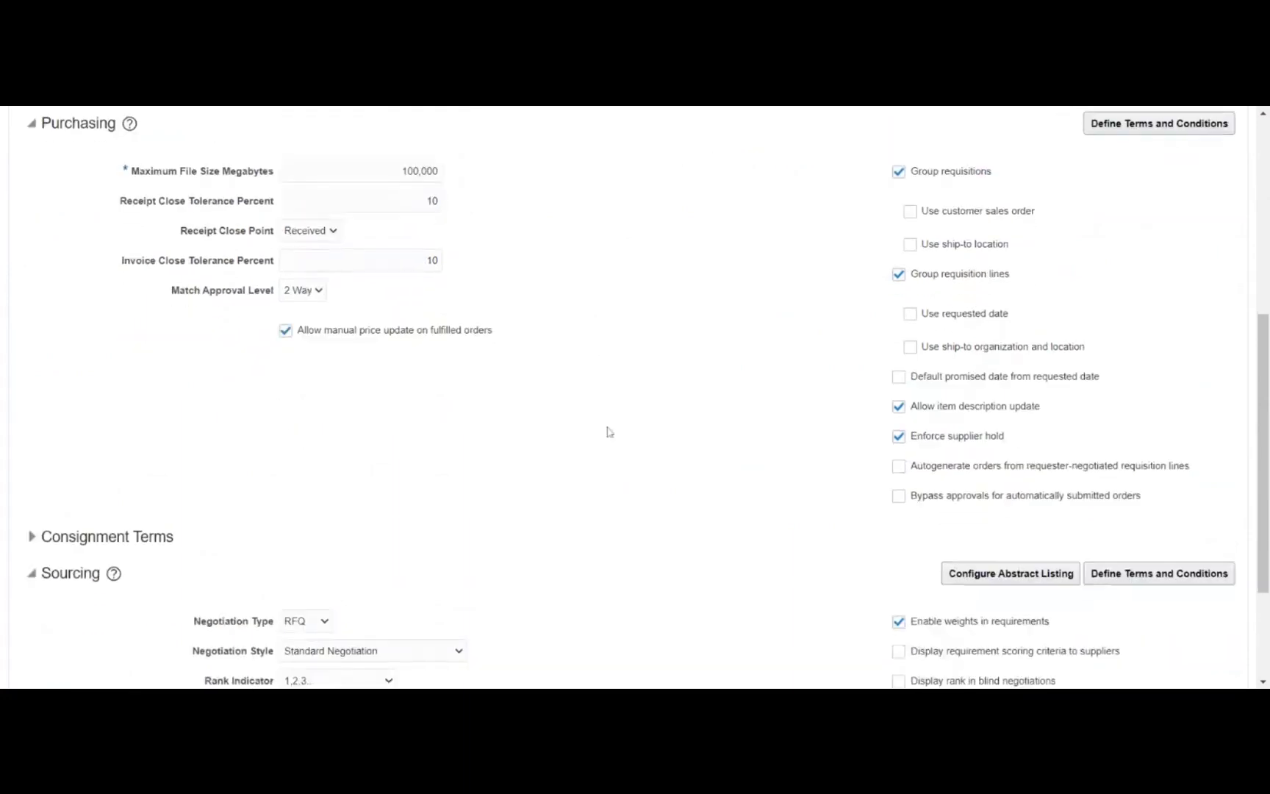
pyautogui.scroll(1, 607, 431)
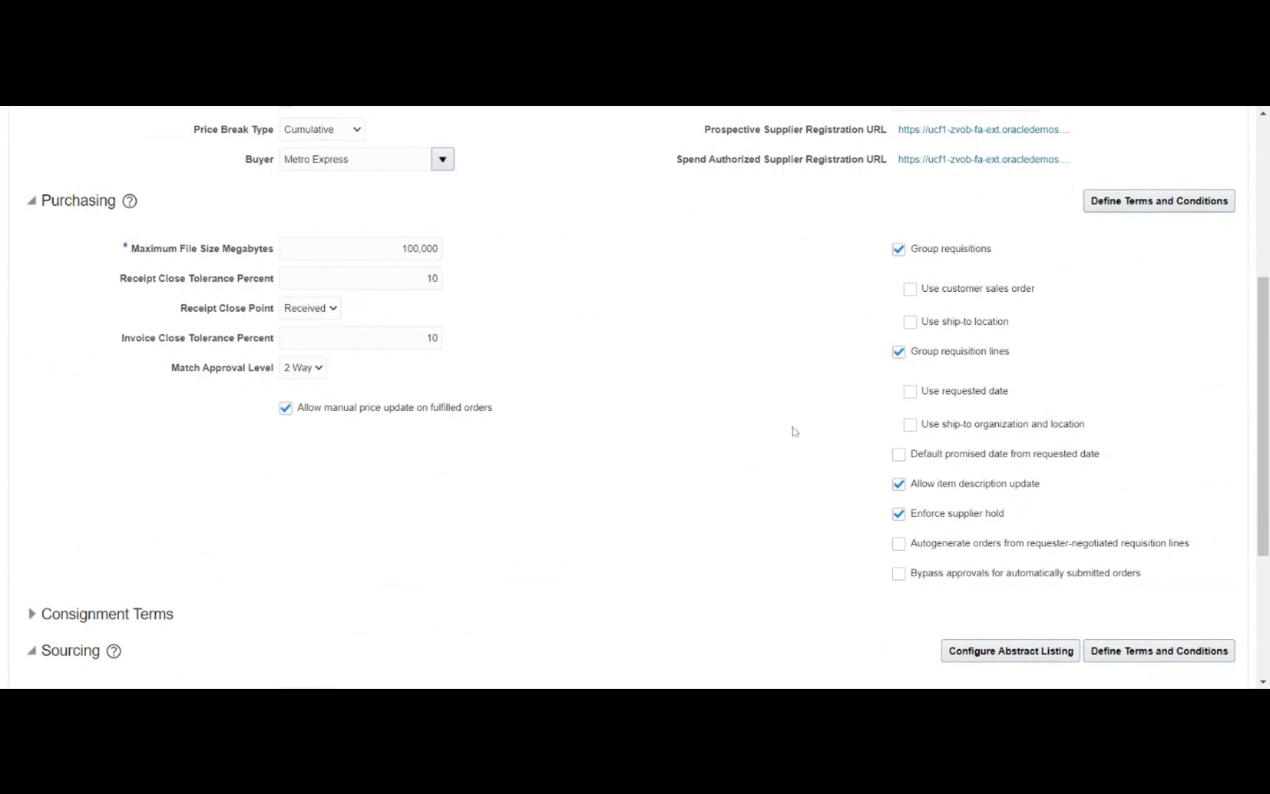
pyautogui.scroll(3, 794, 431)
pyautogui.scroll(-2, 794, 430)
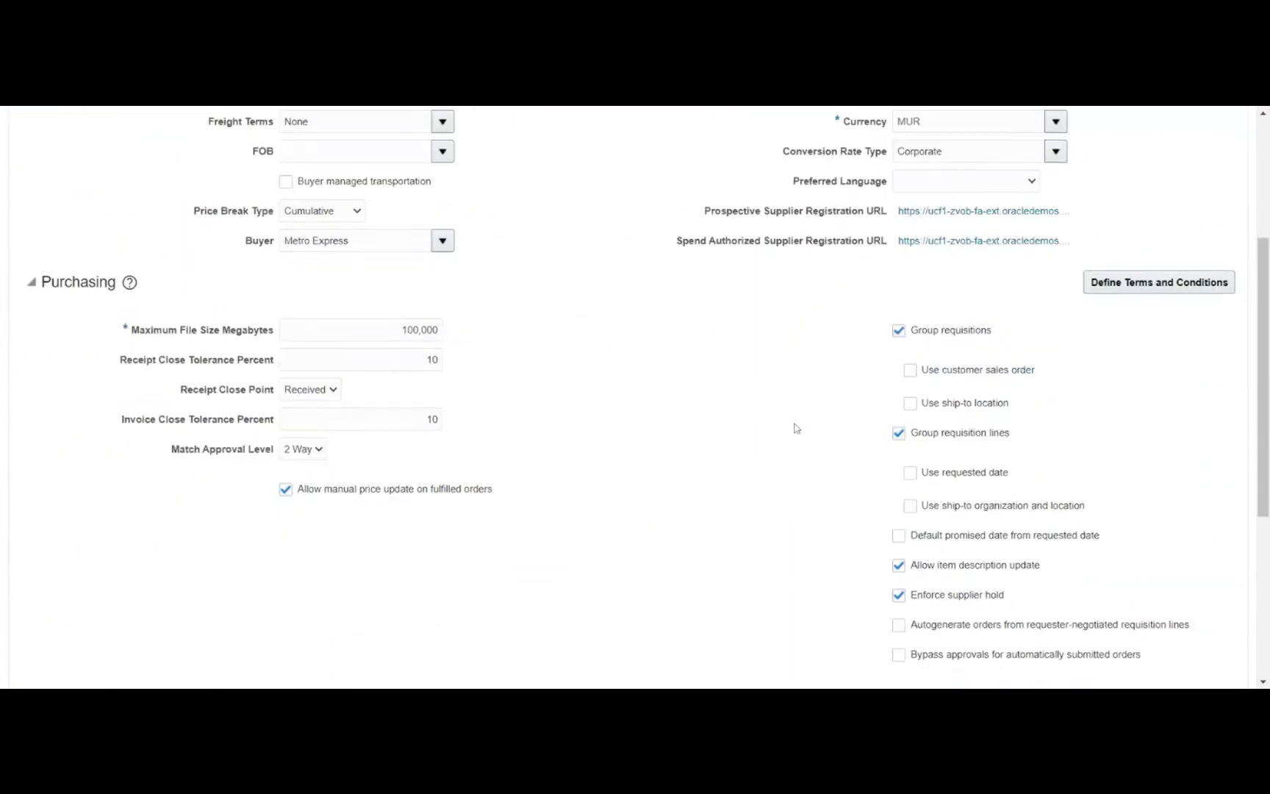
pyautogui.scroll(-1, 795, 429)
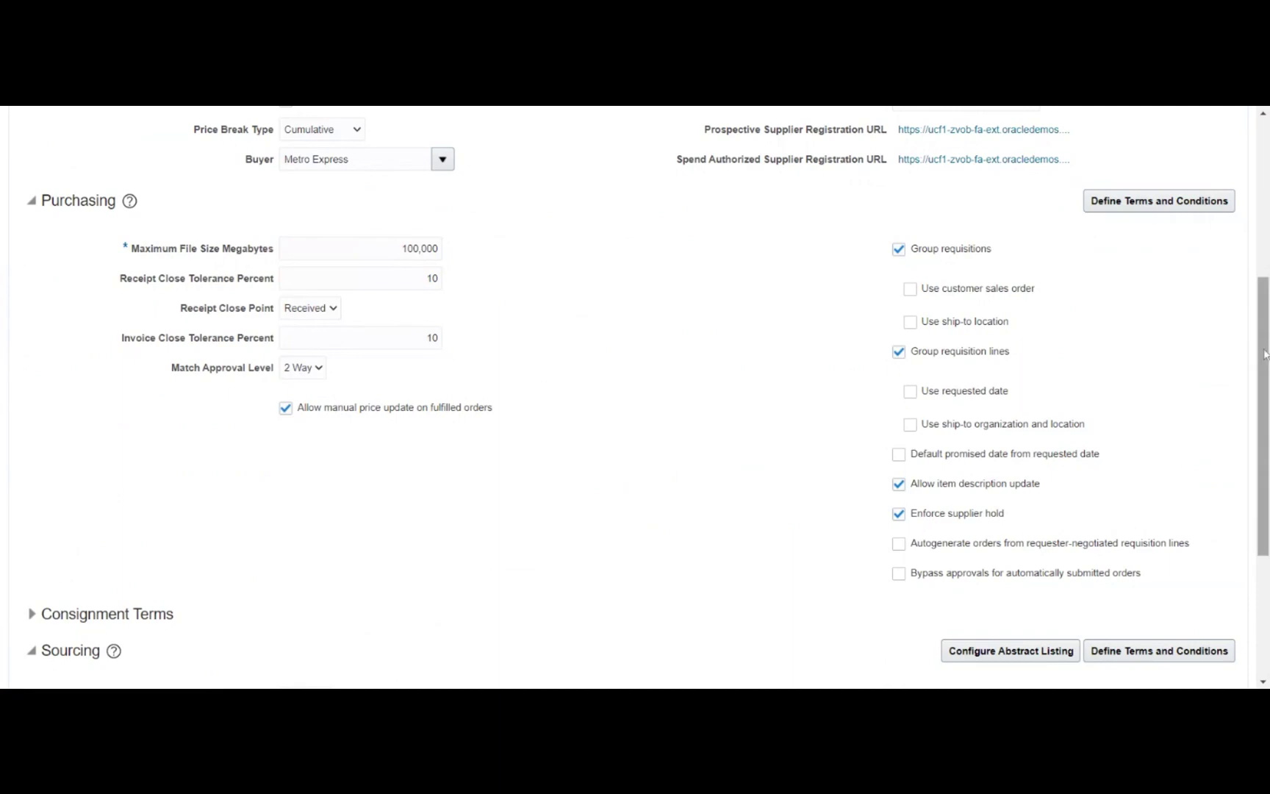
# Review the sourcing settings and document types, and save and close the procurement business function configuration.
pyautogui.moveTo(1265, 355); pyautogui.dragTo(1261, 476)
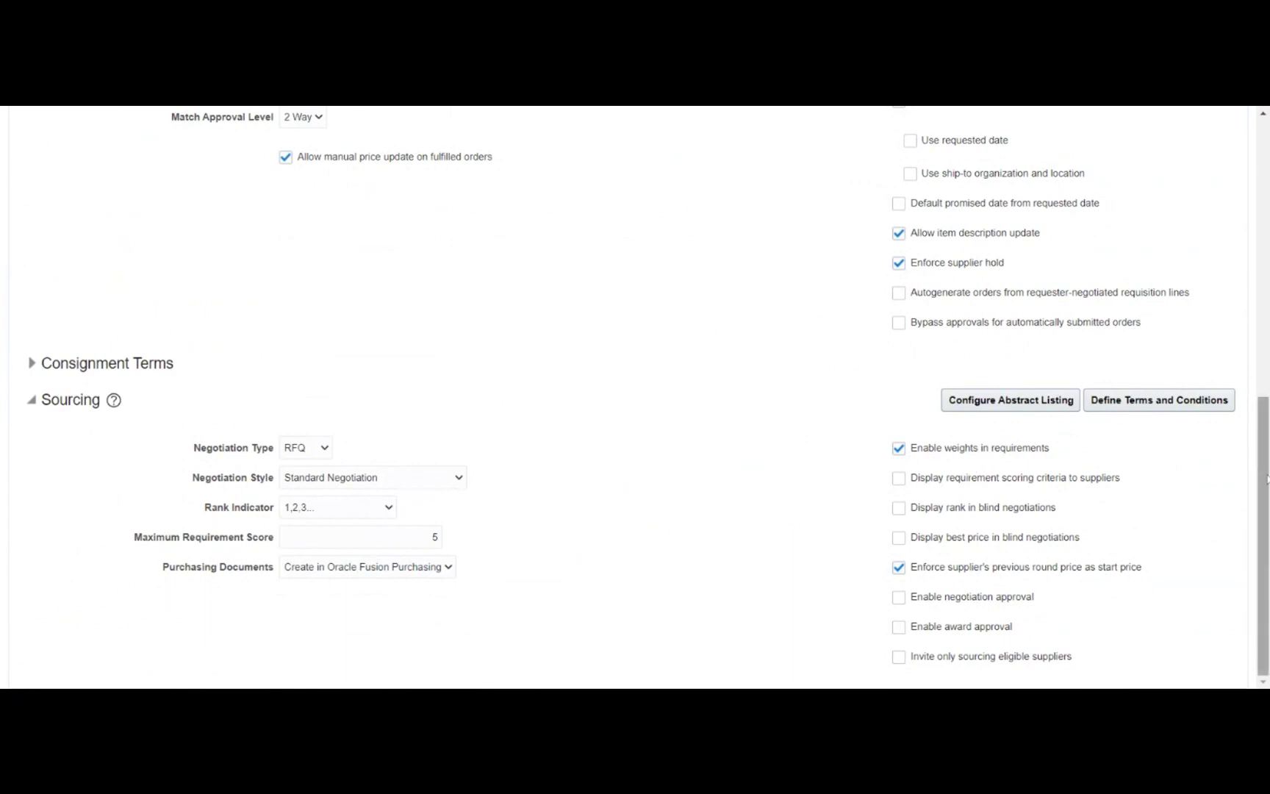
pyautogui.scroll(2, 1266, 479)
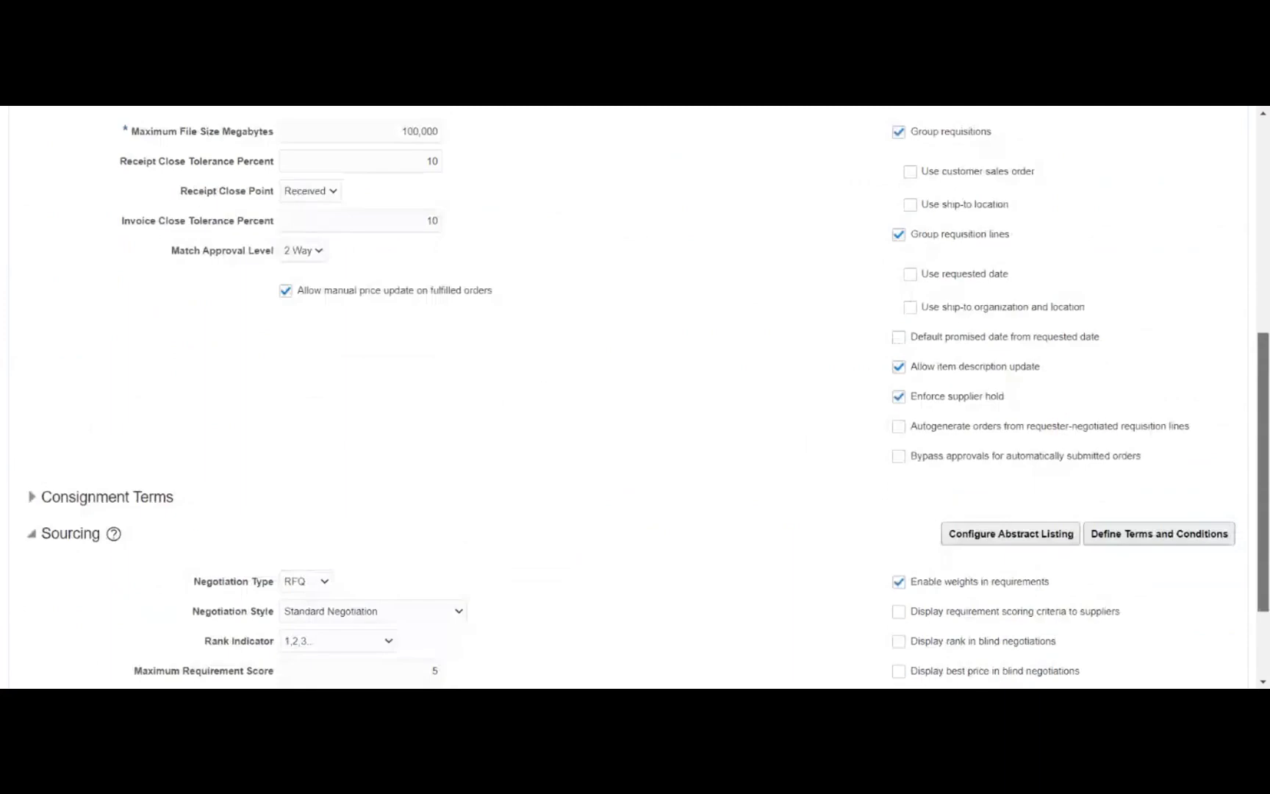
pyautogui.scroll(6, 1266, 479)
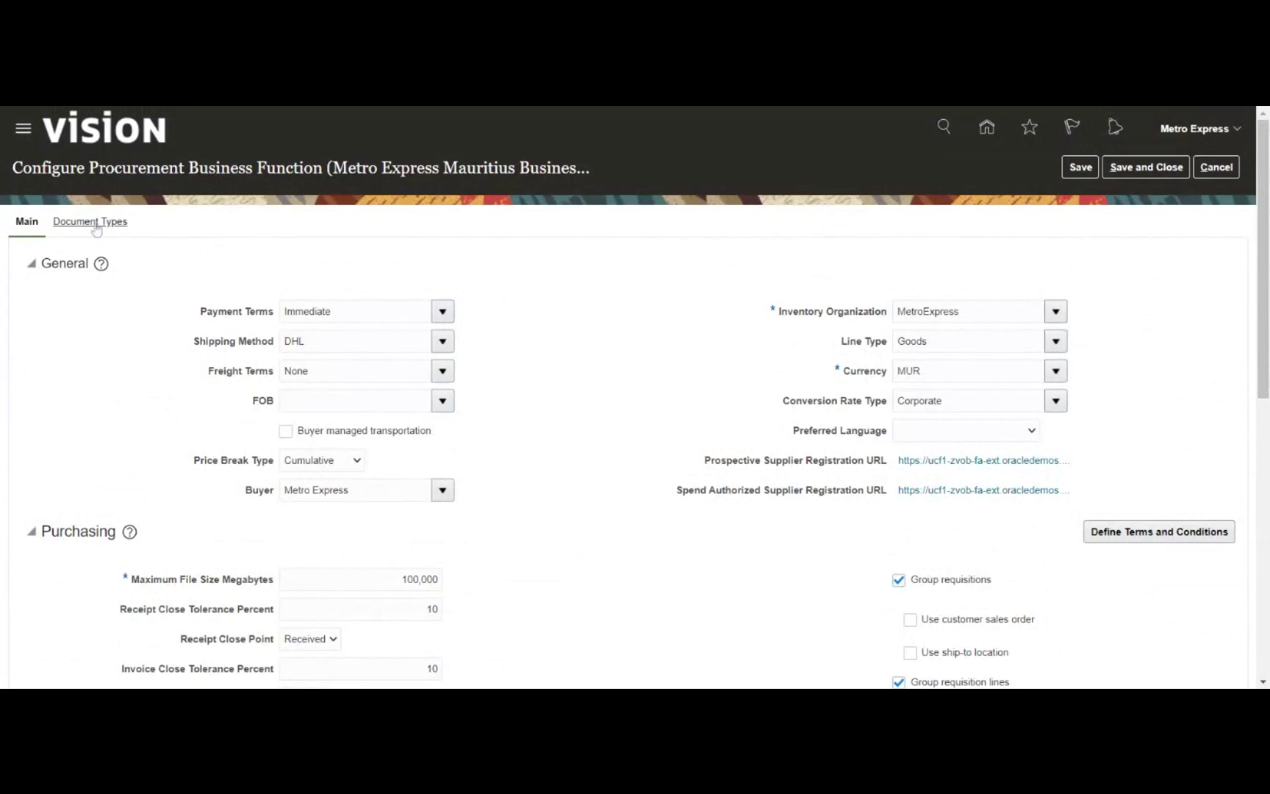
pyautogui.click(1131, 169)
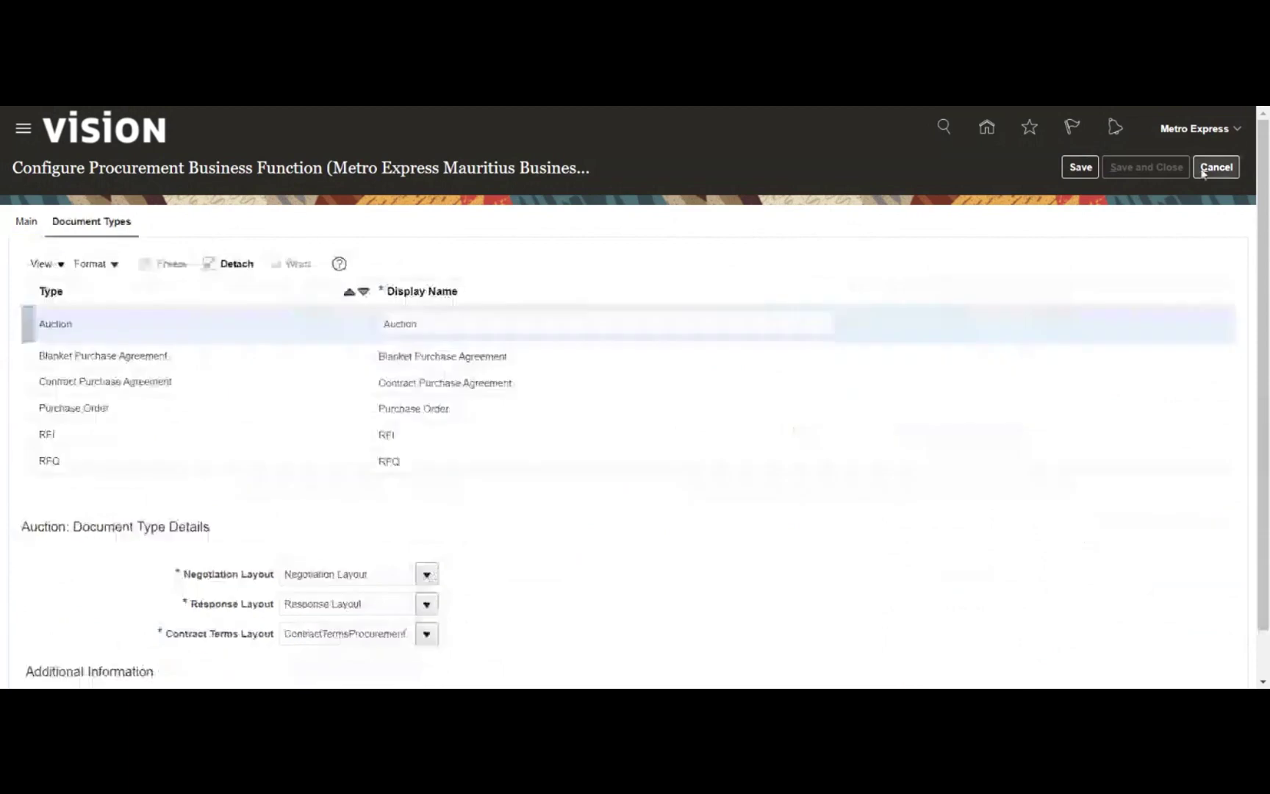
pyautogui.click(1203, 169)
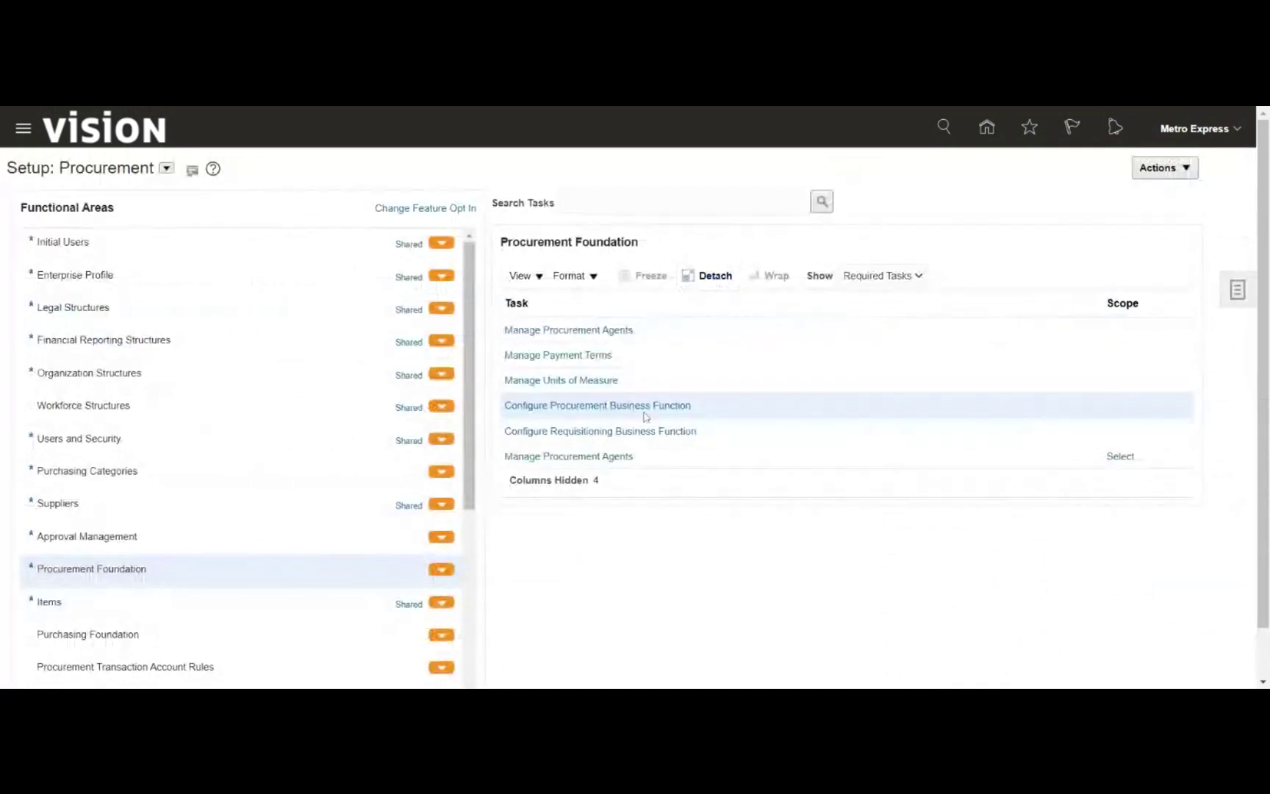
# Open Configure Requisitioning Business Function with the Metro Express Mauritius Business Unit as the requisitioning BU.
pyautogui.click(612, 434)
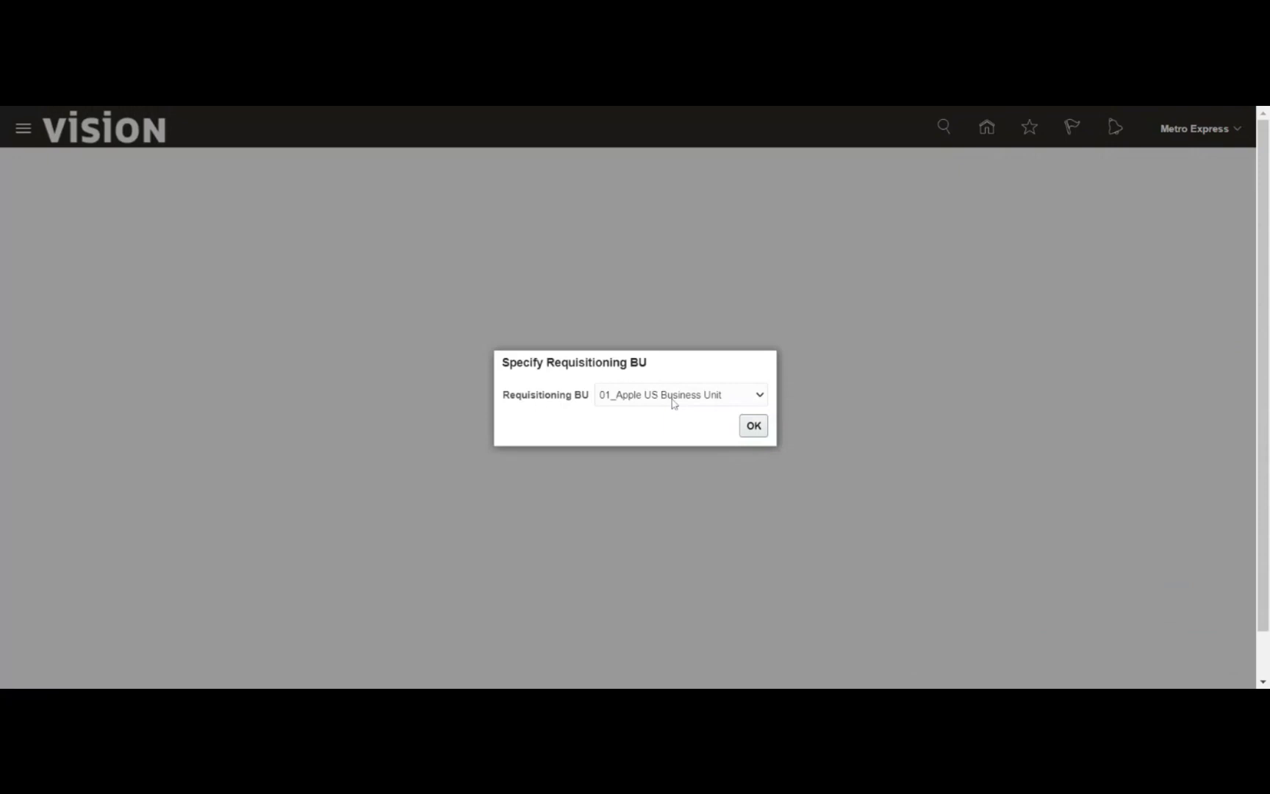
pyautogui.press('m')
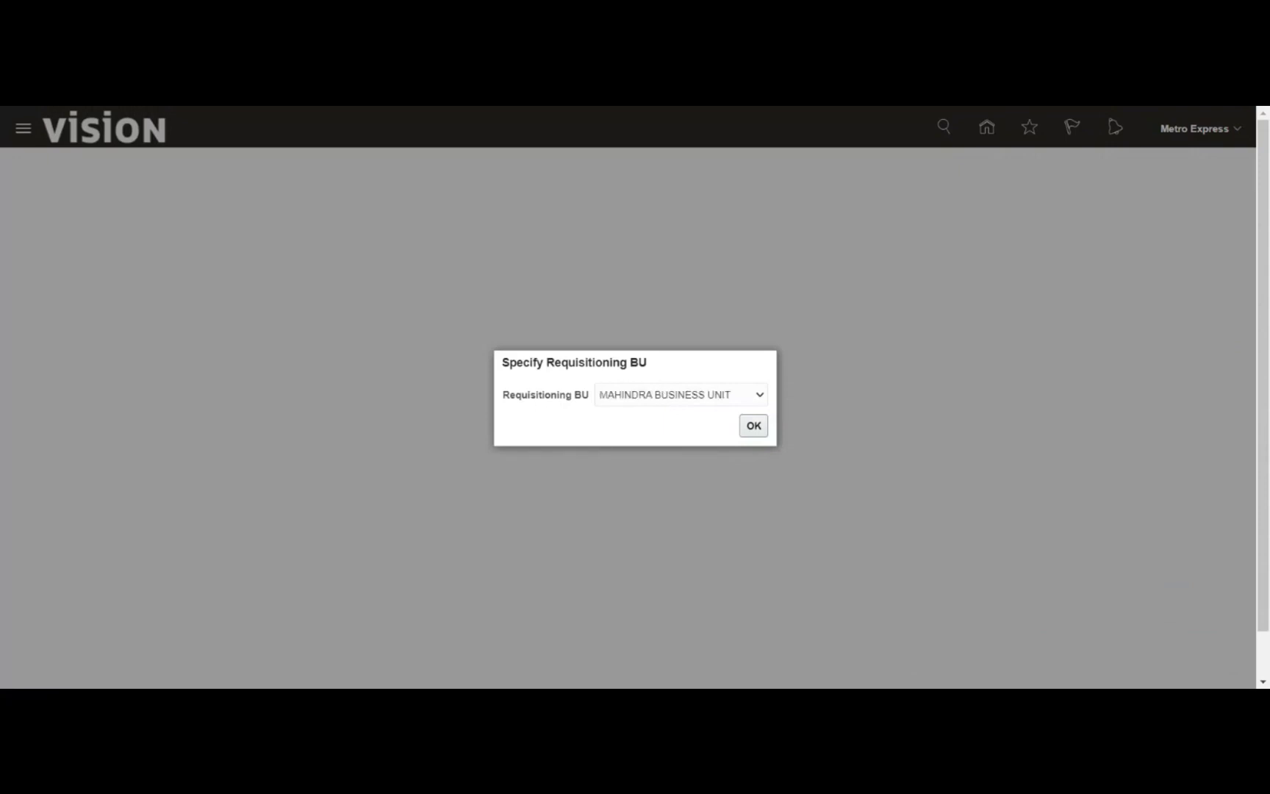
pyautogui.press('n')
pyautogui.press('Up')
pyautogui.press('Up')
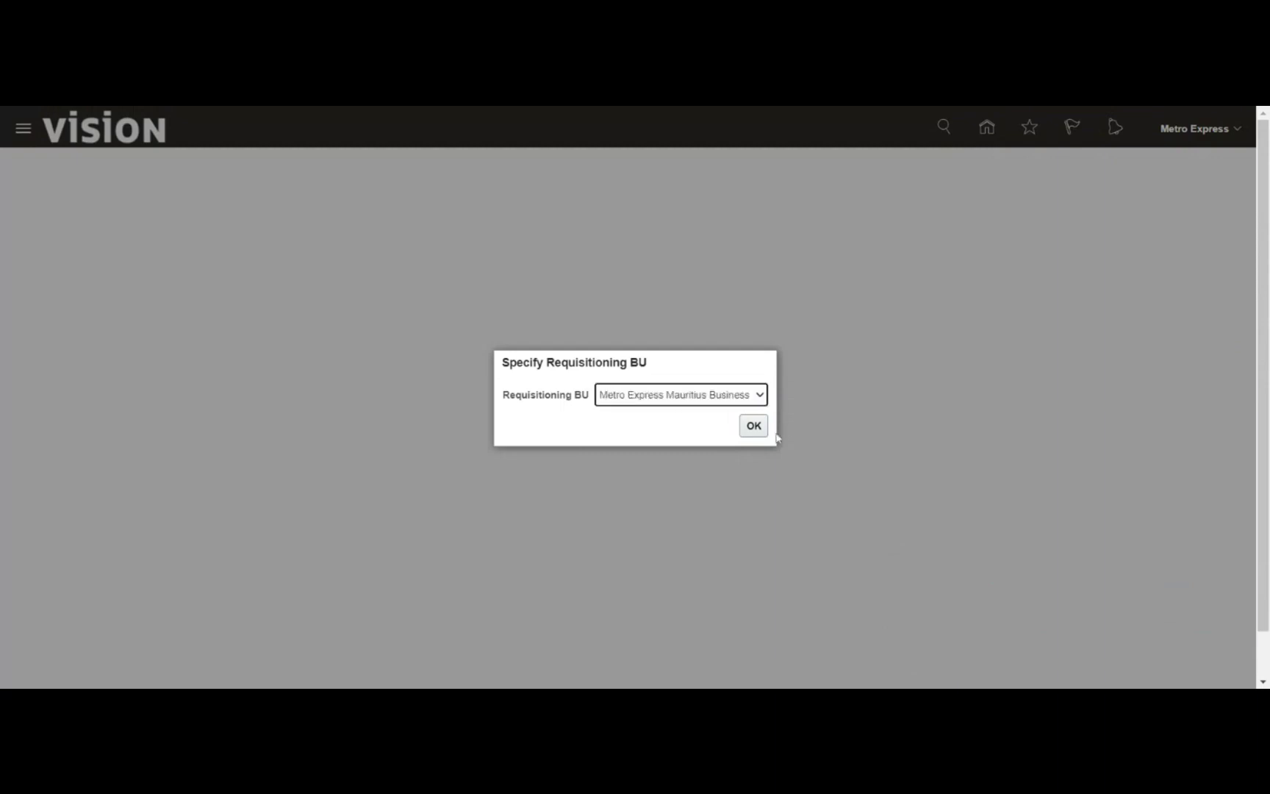
pyautogui.click(755, 429)
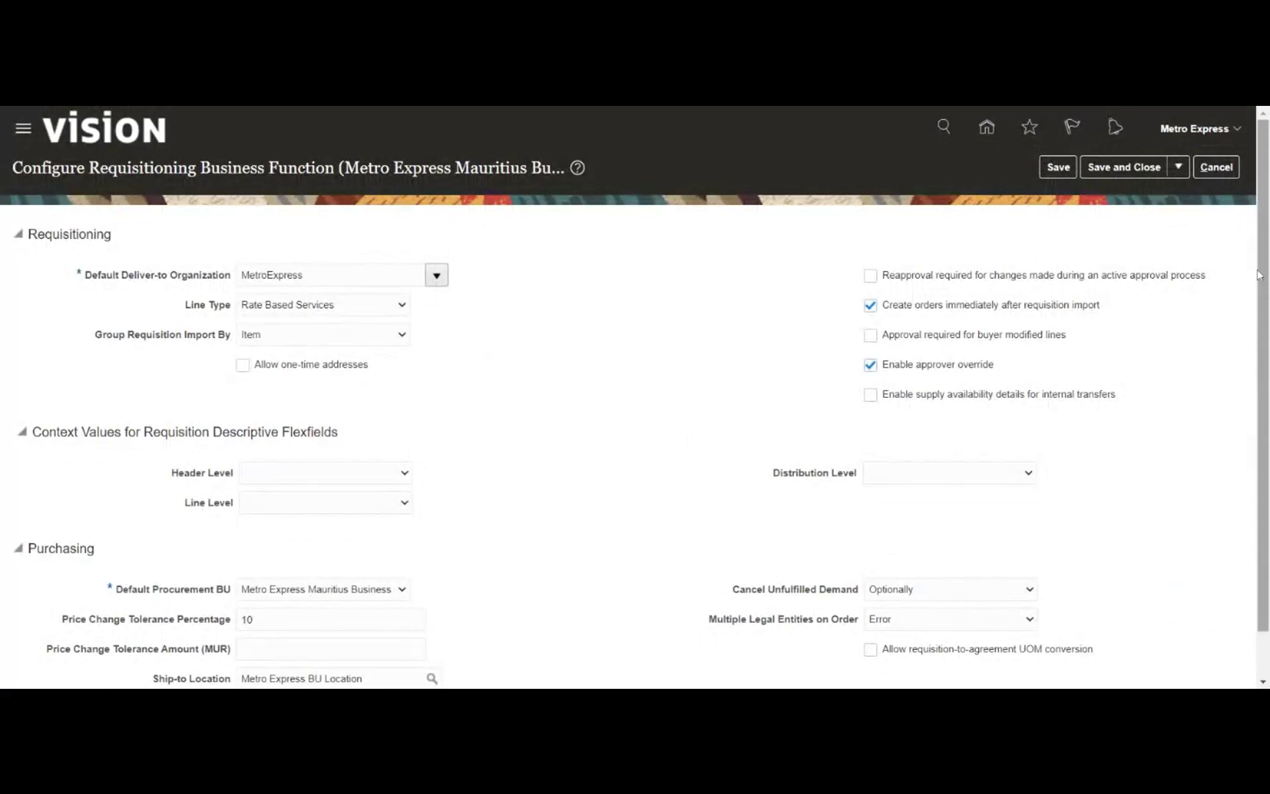
# Try Goods as the requisitioning Line Type, review the requisitioning and purchasing settings, and return to the Procurement setup without saving.
pyautogui.moveTo(1263, 275); pyautogui.dragTo(1268, 345)
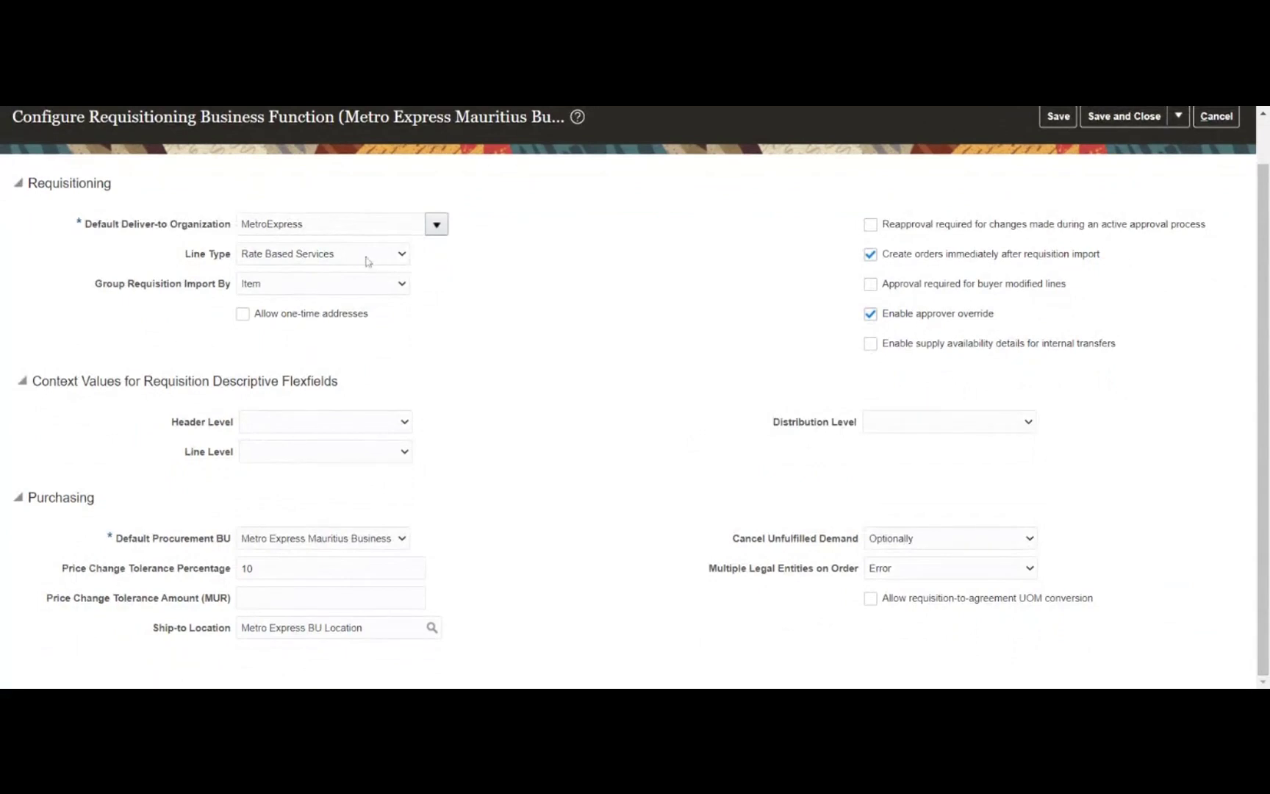
pyautogui.click(301, 321)
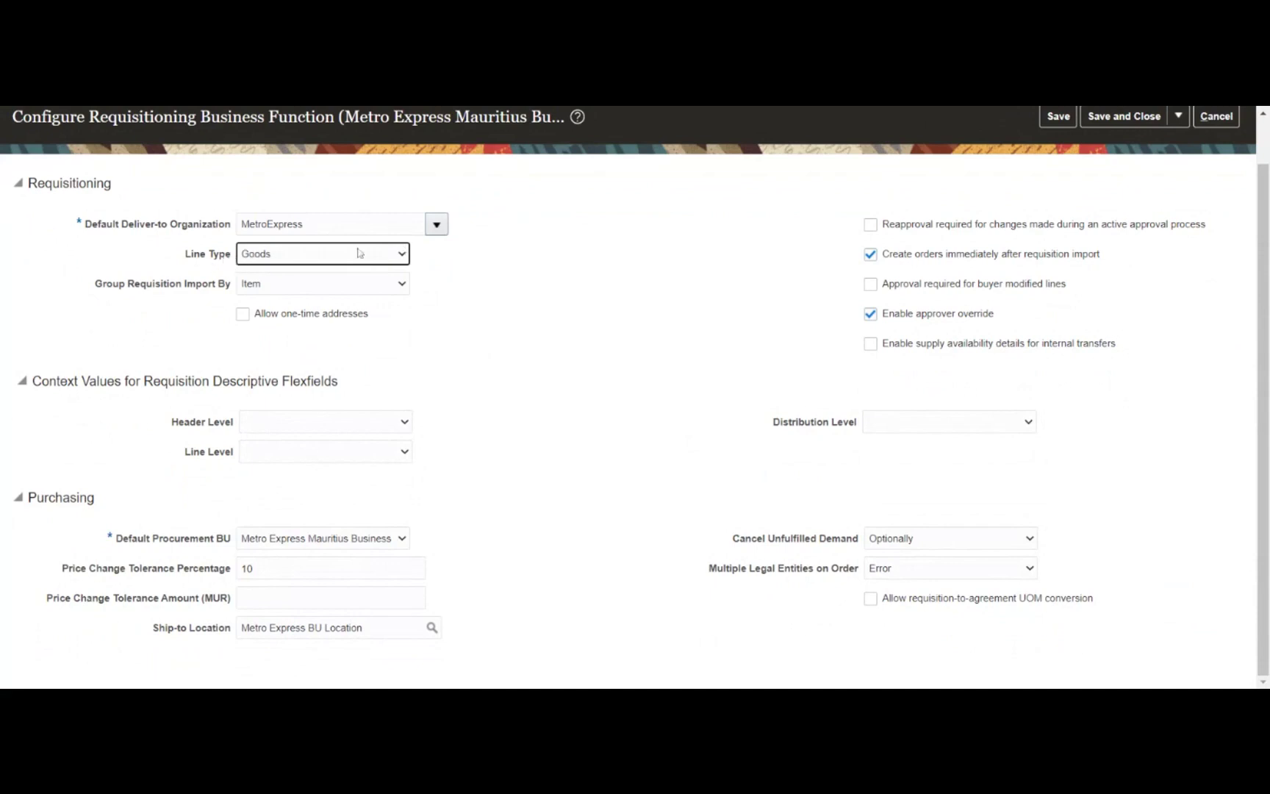
pyautogui.click(514, 265)
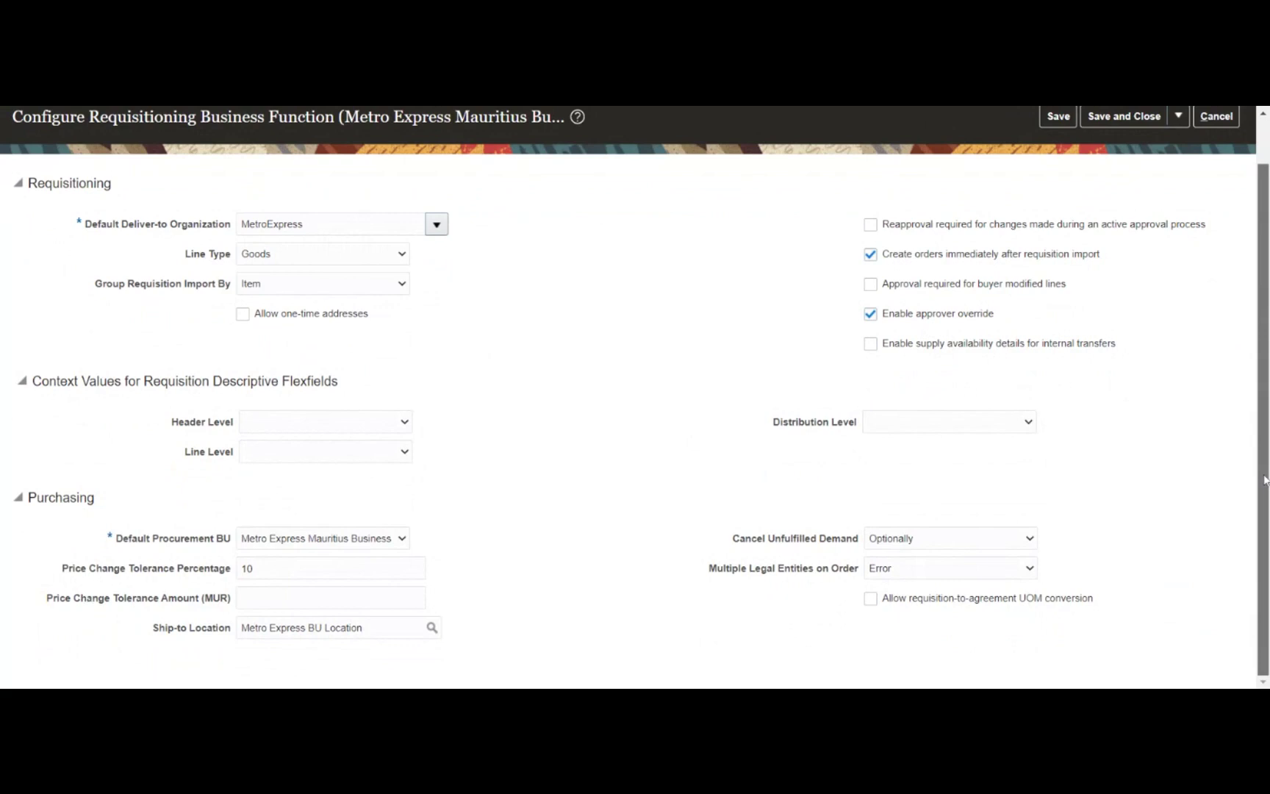
pyautogui.scroll(2, 1265, 480)
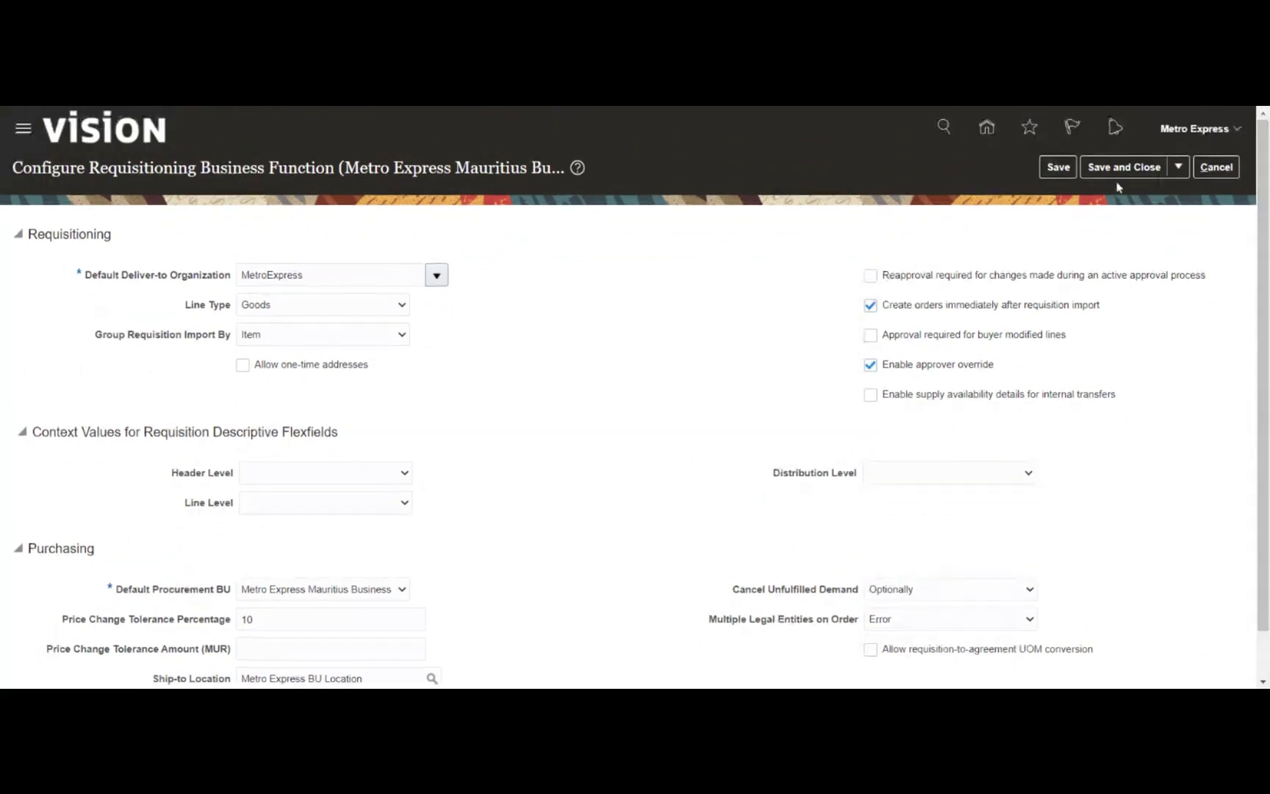
pyautogui.click(1209, 175)
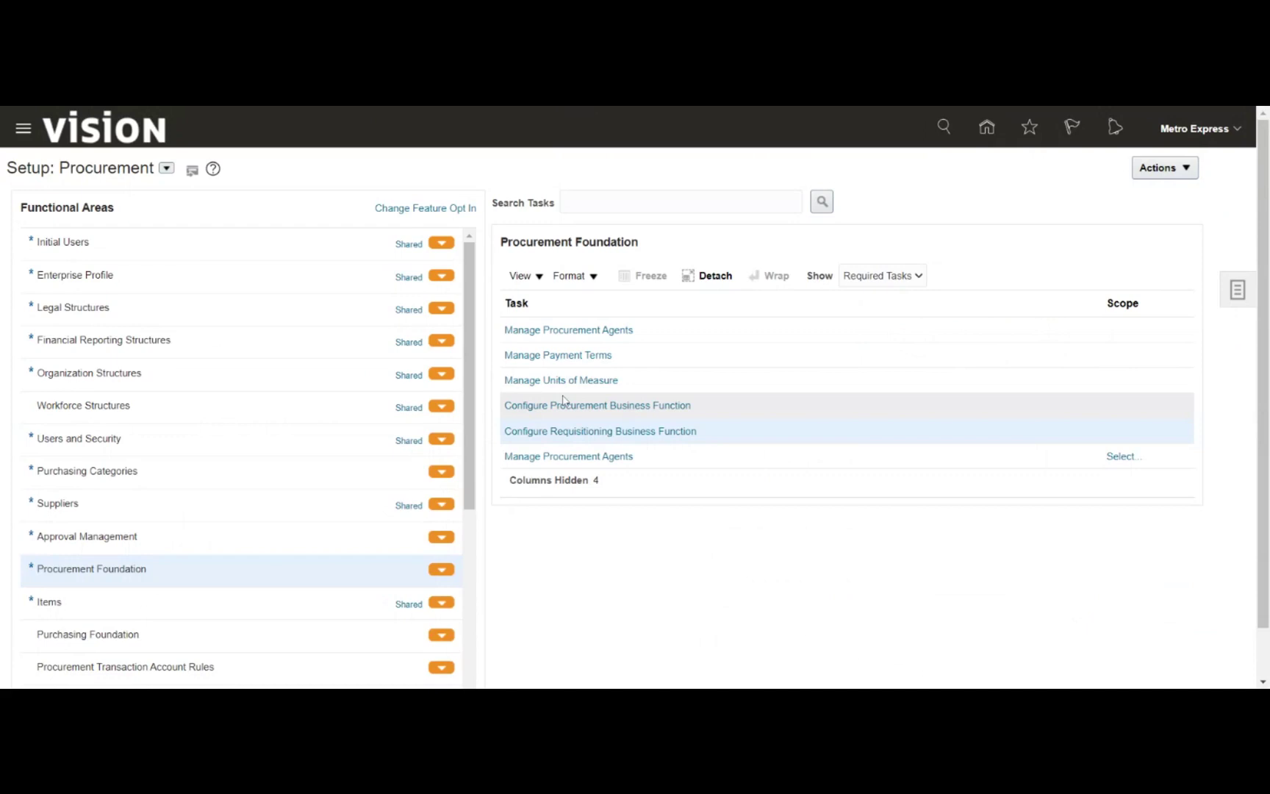
# Show the tasks of the Purchasing Foundation functional area and look through them, including Manage Hazard Classes.
pyautogui.scroll(-3, 221, 428)
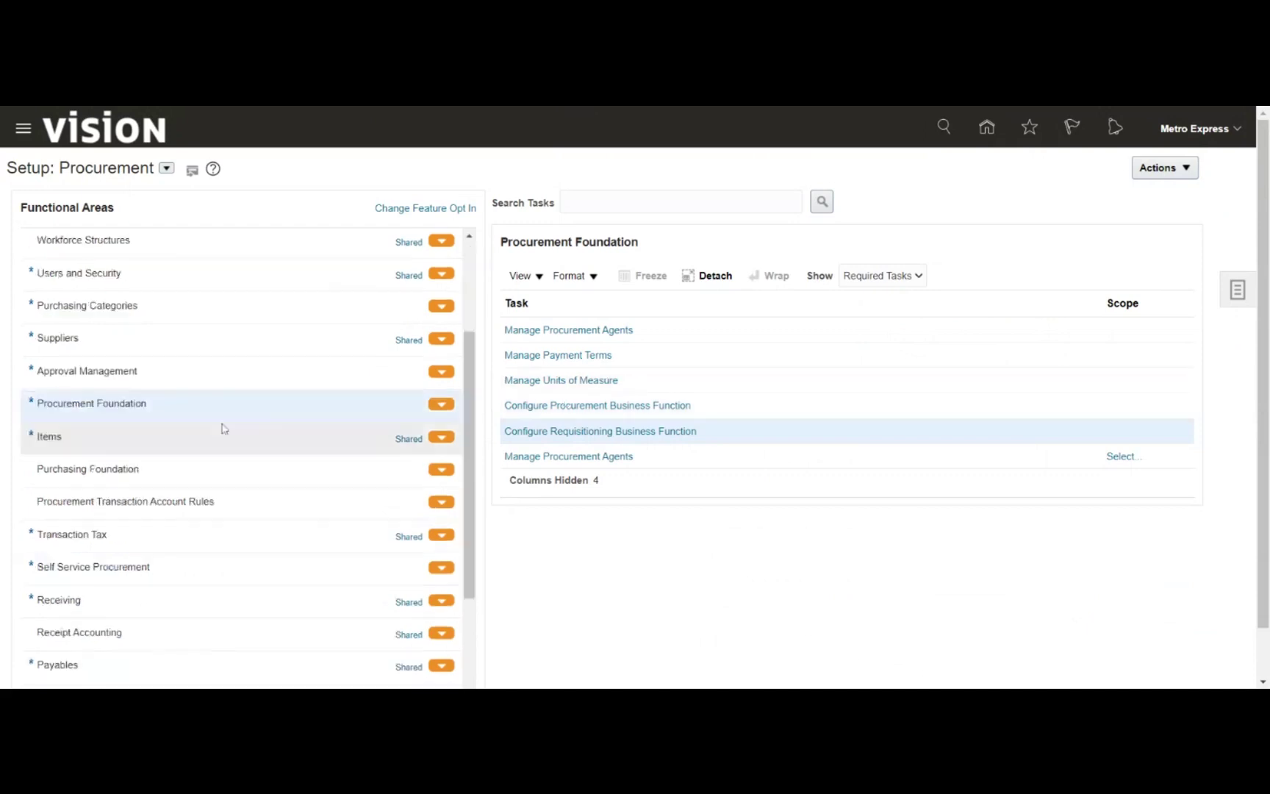
pyautogui.click(177, 482)
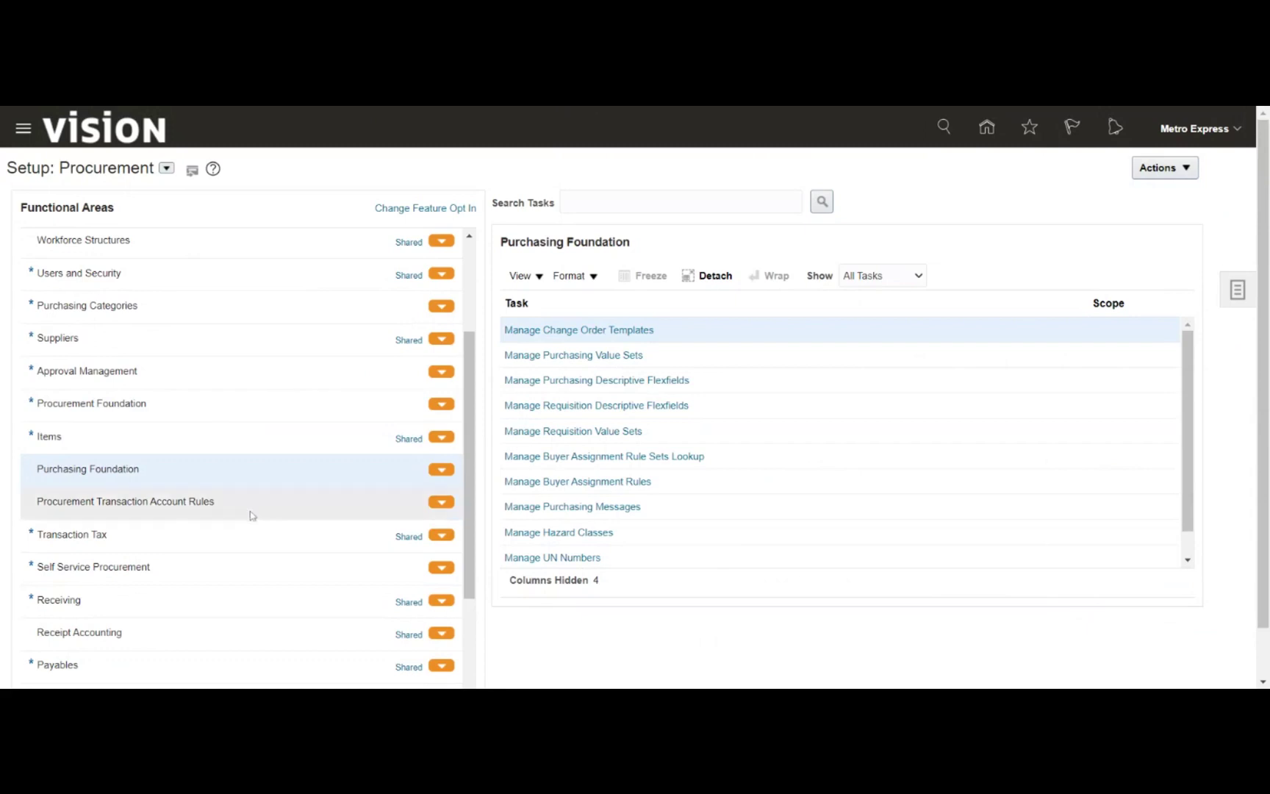
pyautogui.click(633, 542)
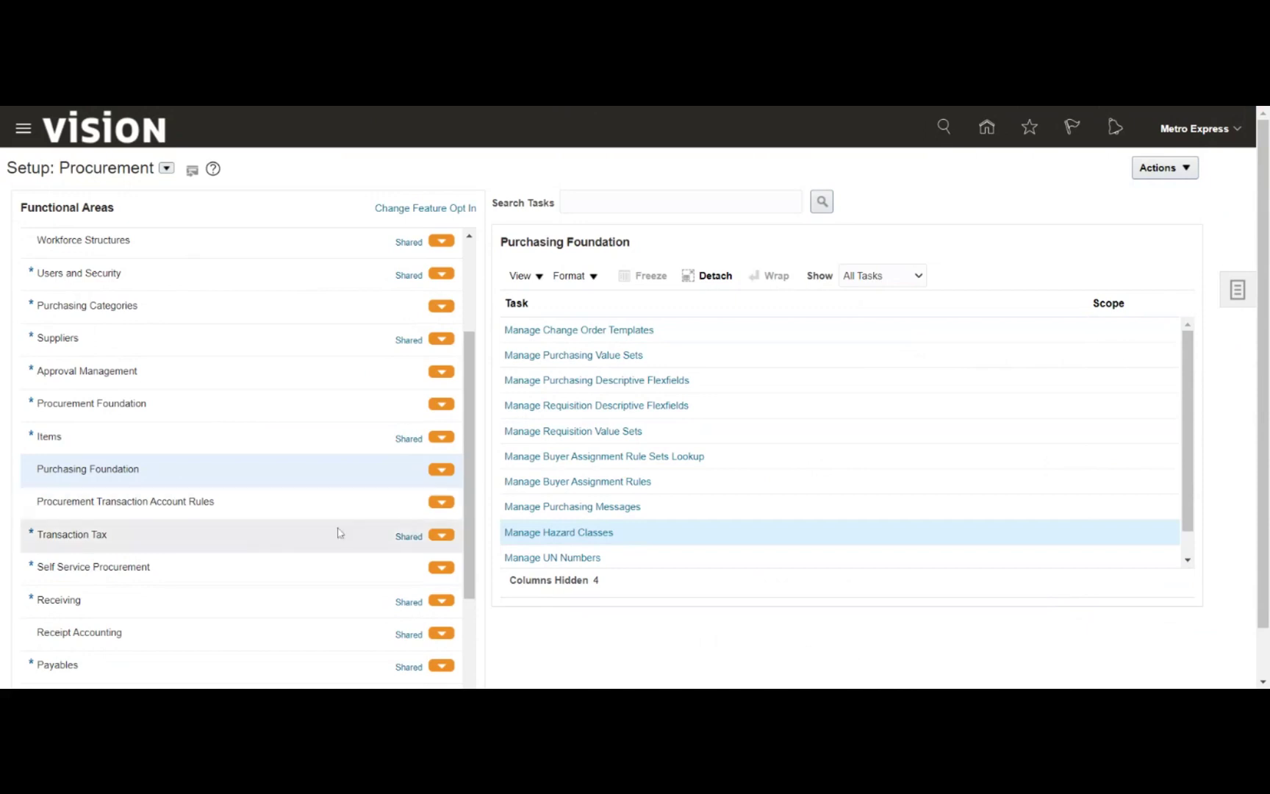
# Open Manage Subledger Accounting Options under Procurement Transaction Account Rules and search for the Metro Express Mauritius PL ledger.
pyautogui.click(253, 511)
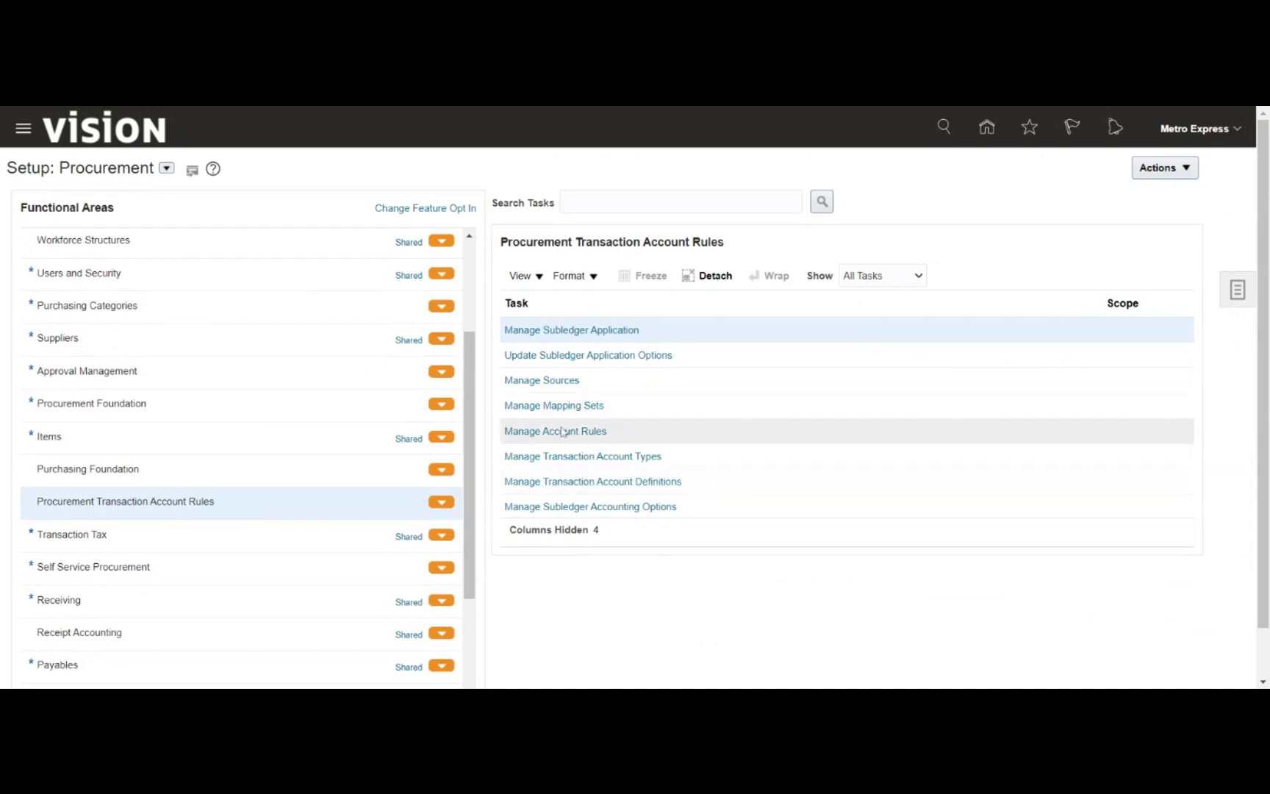
pyautogui.click(561, 508)
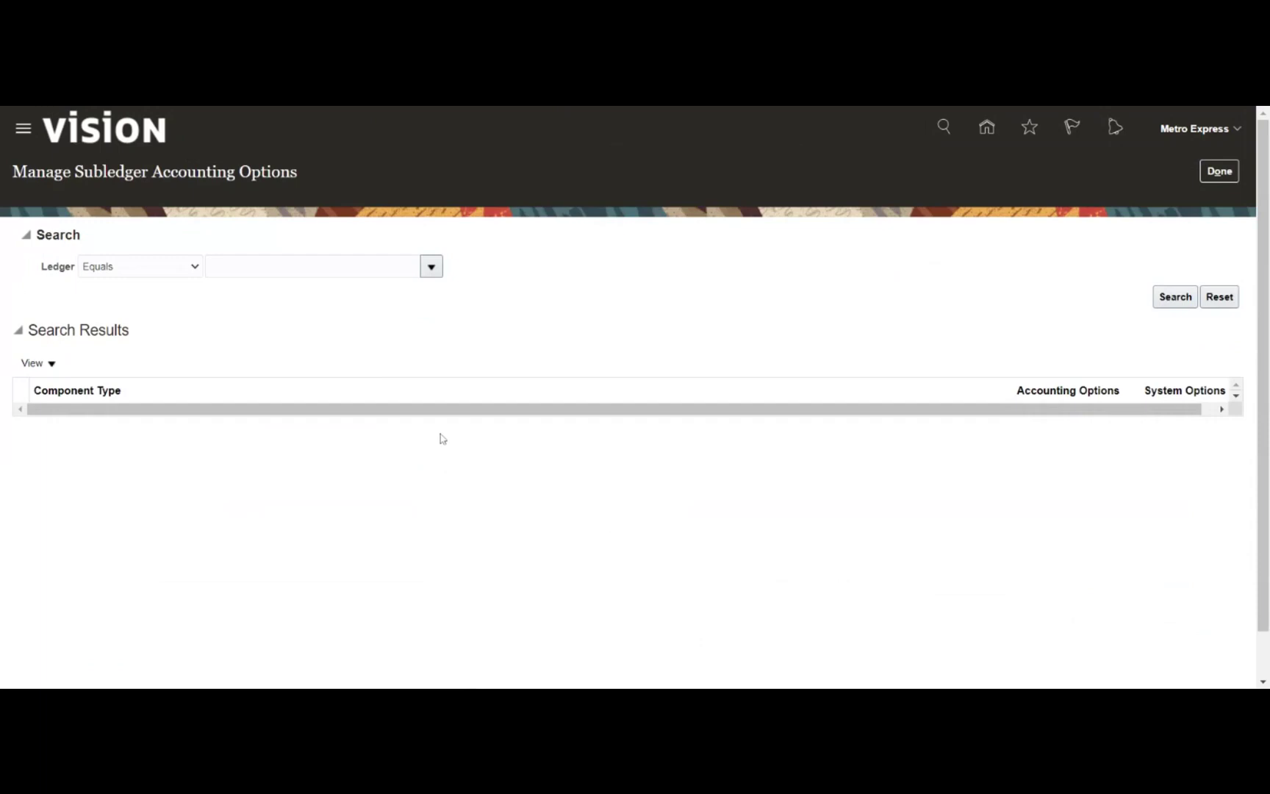
pyautogui.click(313, 266)
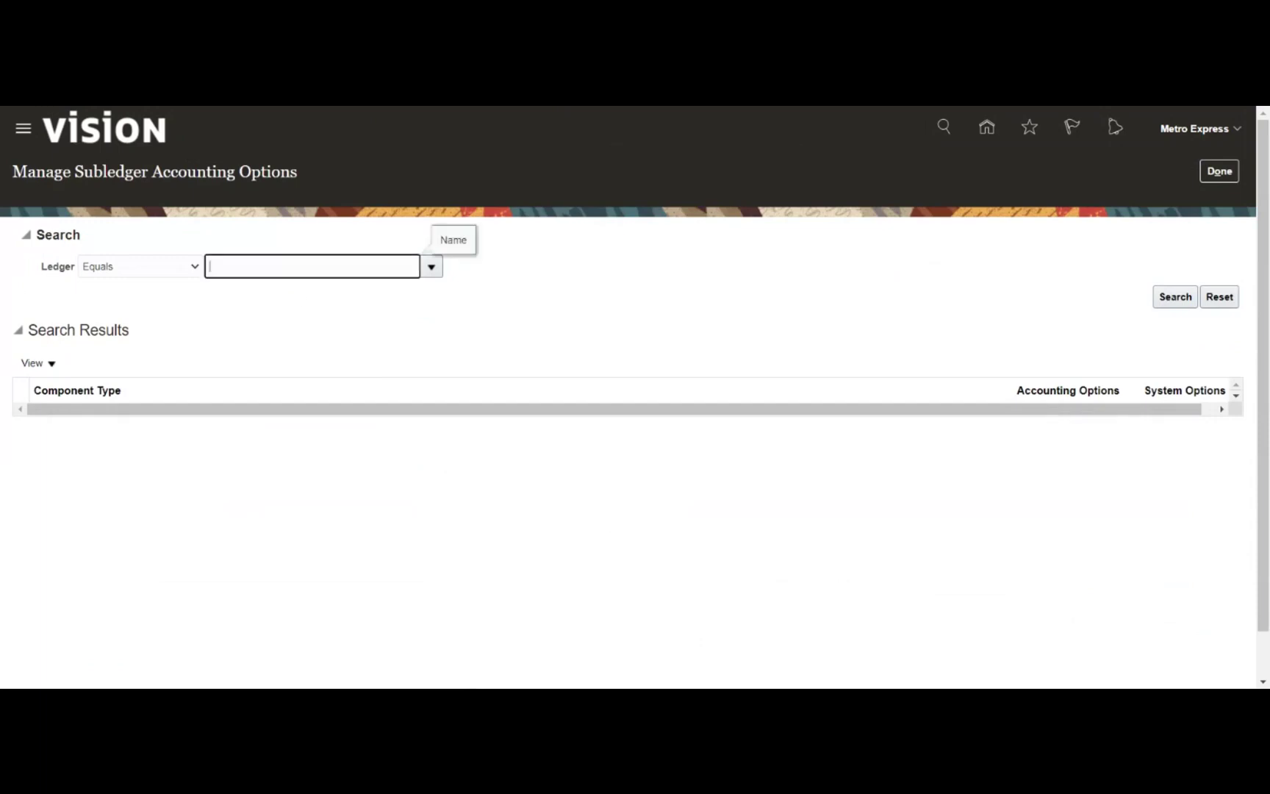
pyautogui.write('Metro')
pyautogui.press('Tab')
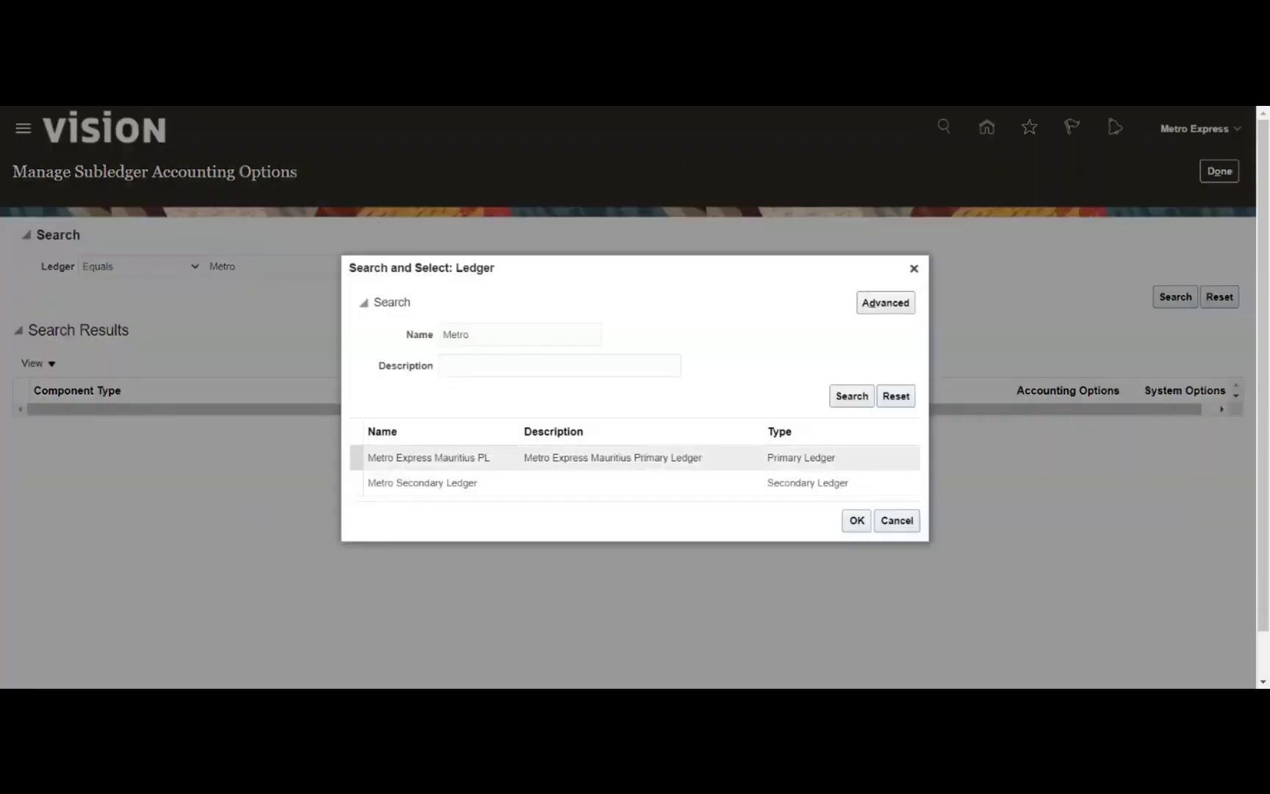
pyautogui.click(429, 457)
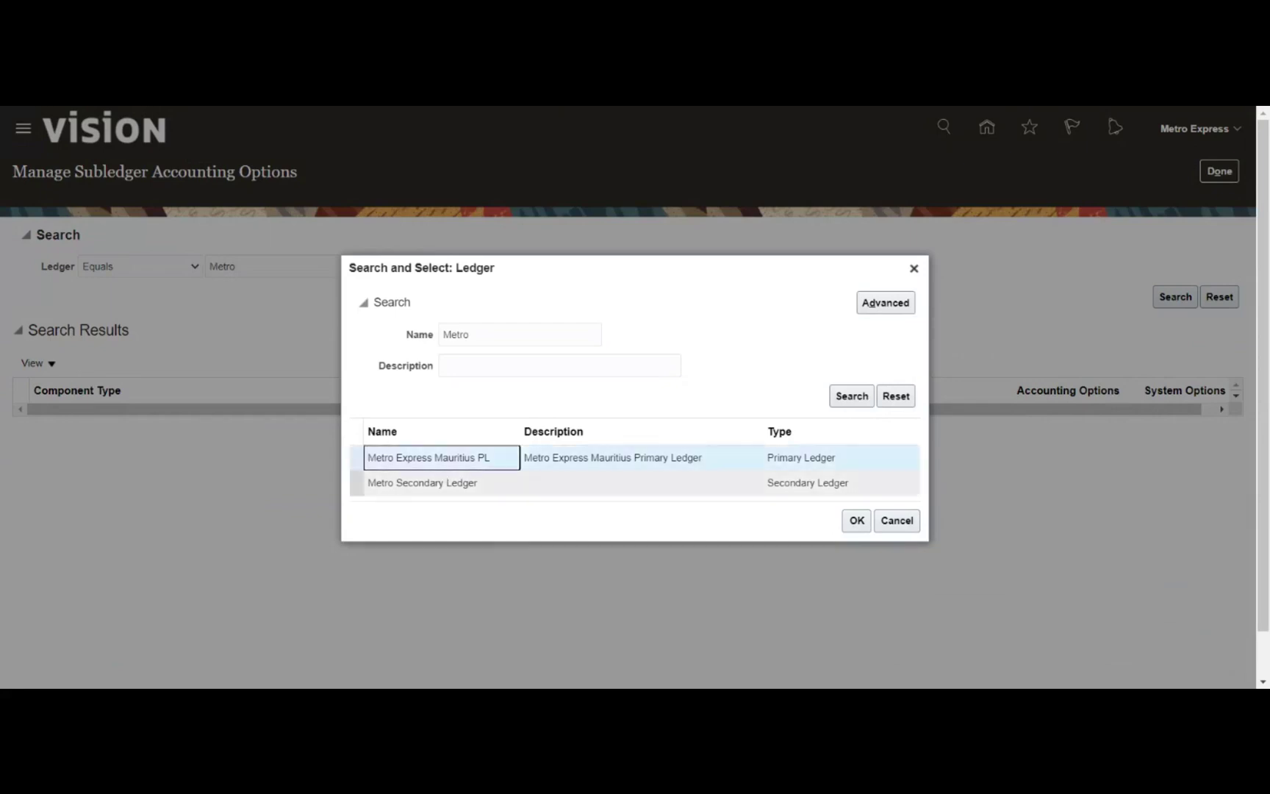
pyautogui.click(857, 521)
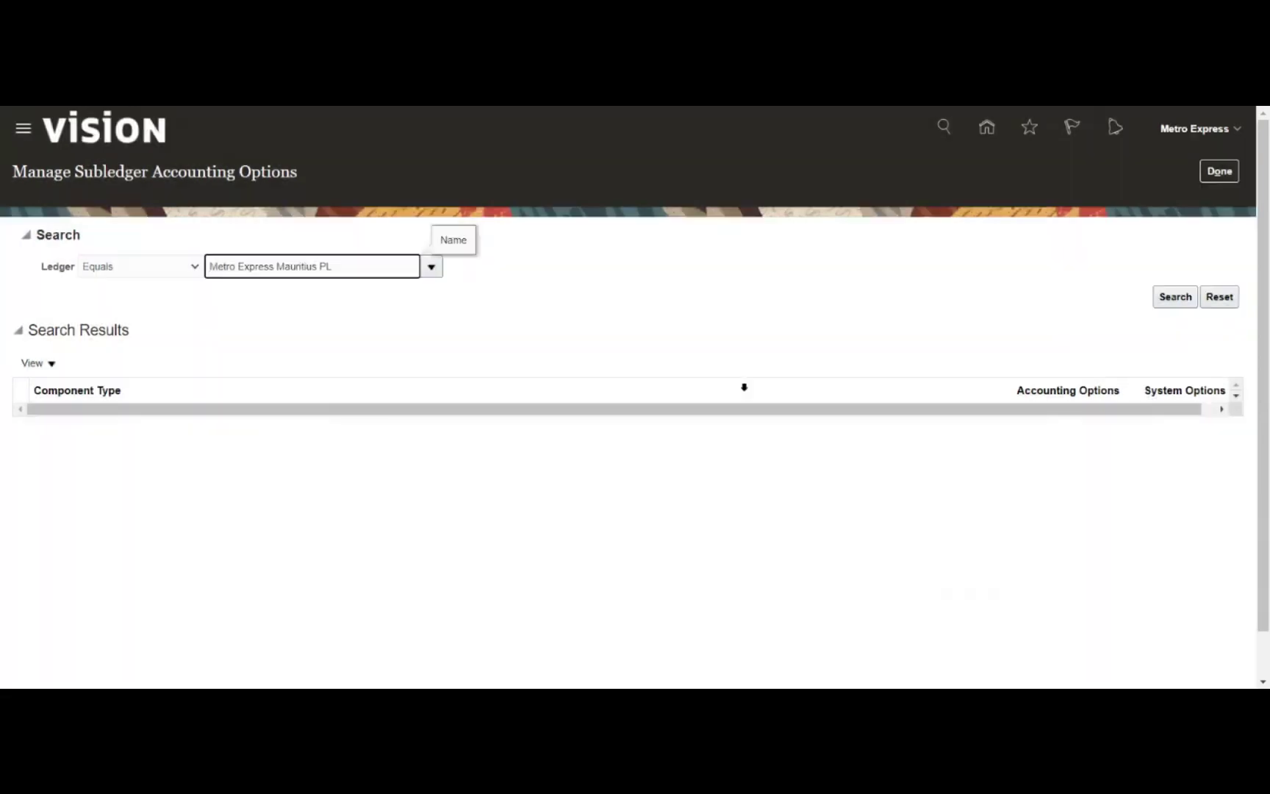
pyautogui.click(1173, 298)
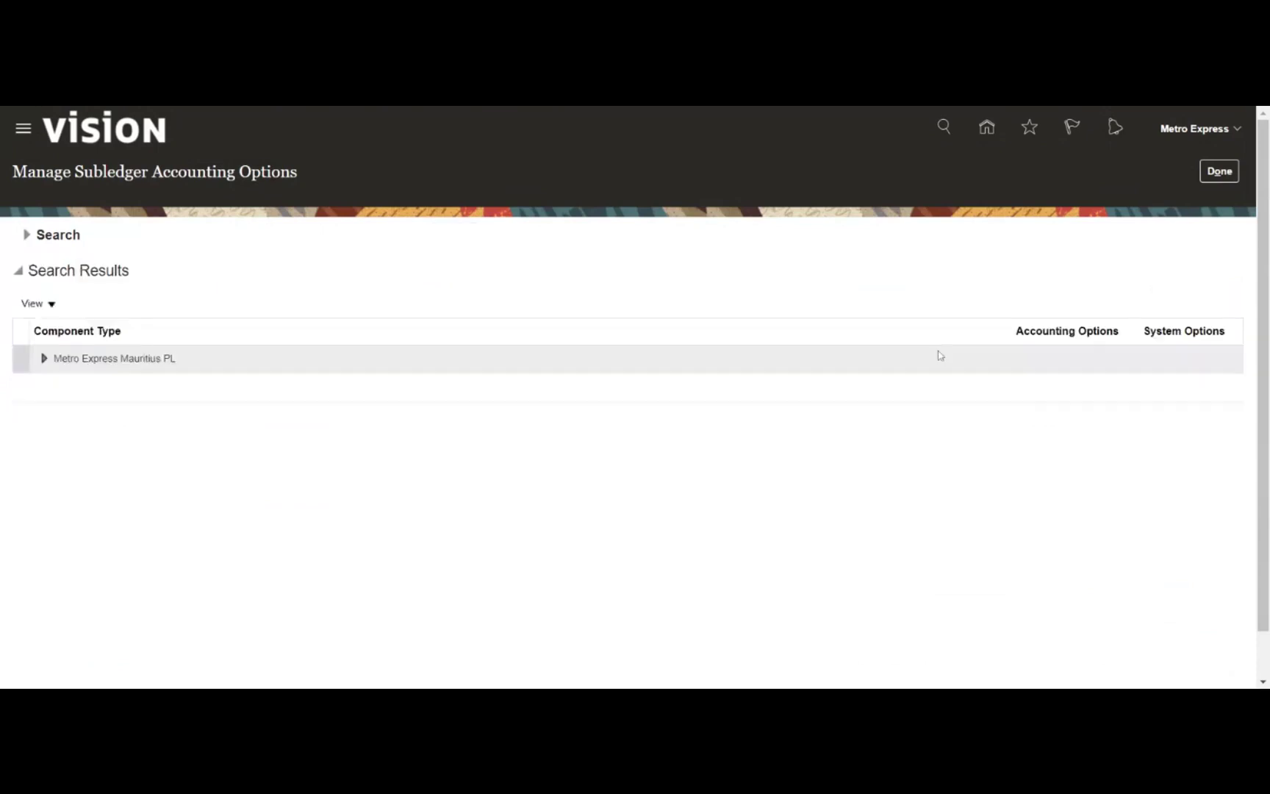
# Expand the Metro Express Mauritius PL ledger and open the accounting options of its Purchasing subledger for editing.
pyautogui.click(43, 358)
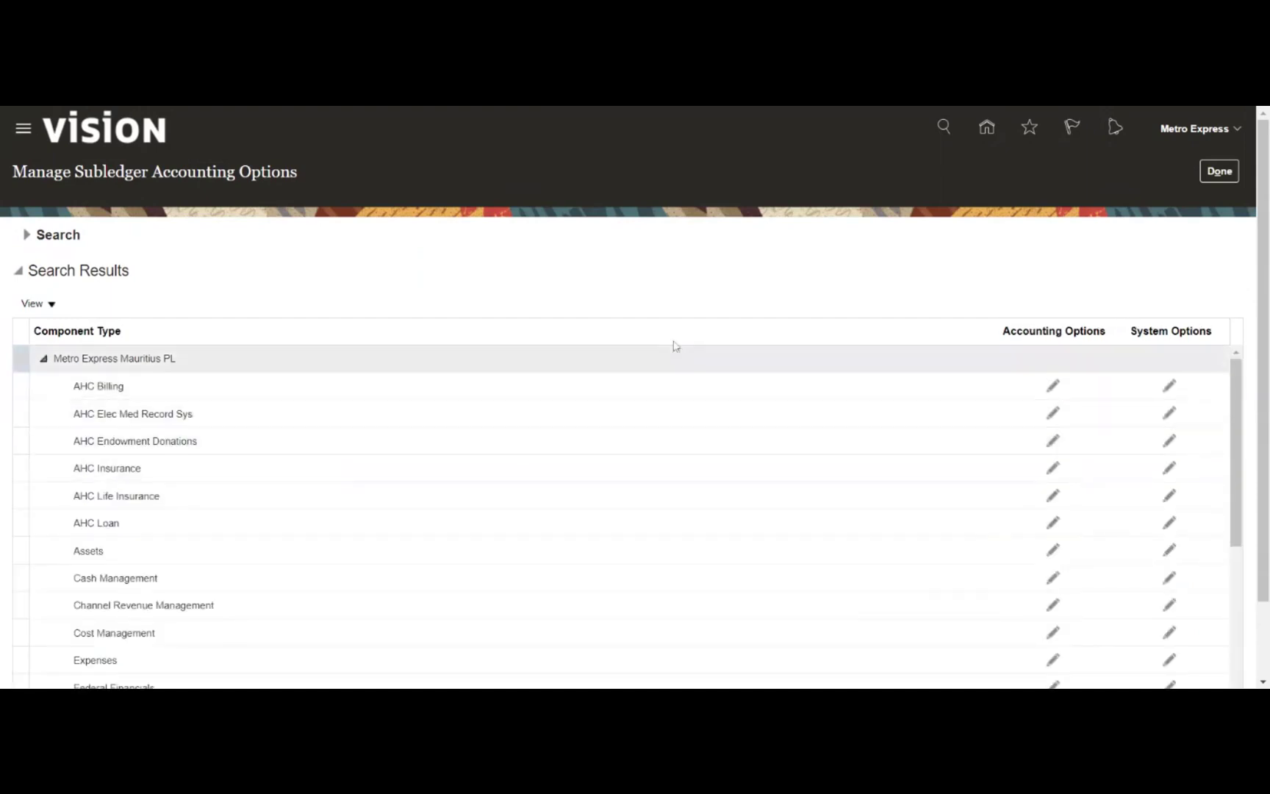
pyautogui.scroll(-2, 1225, 343)
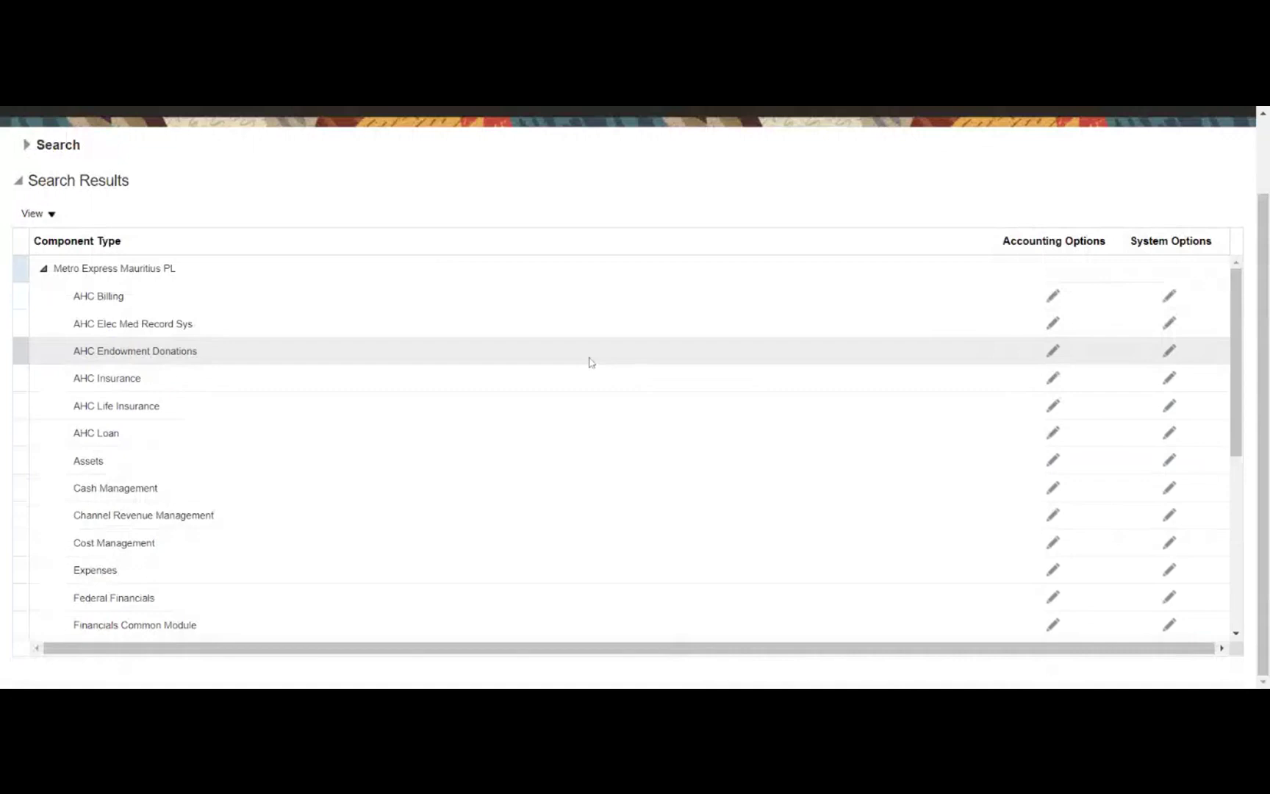
pyautogui.scroll(-3, 586, 367)
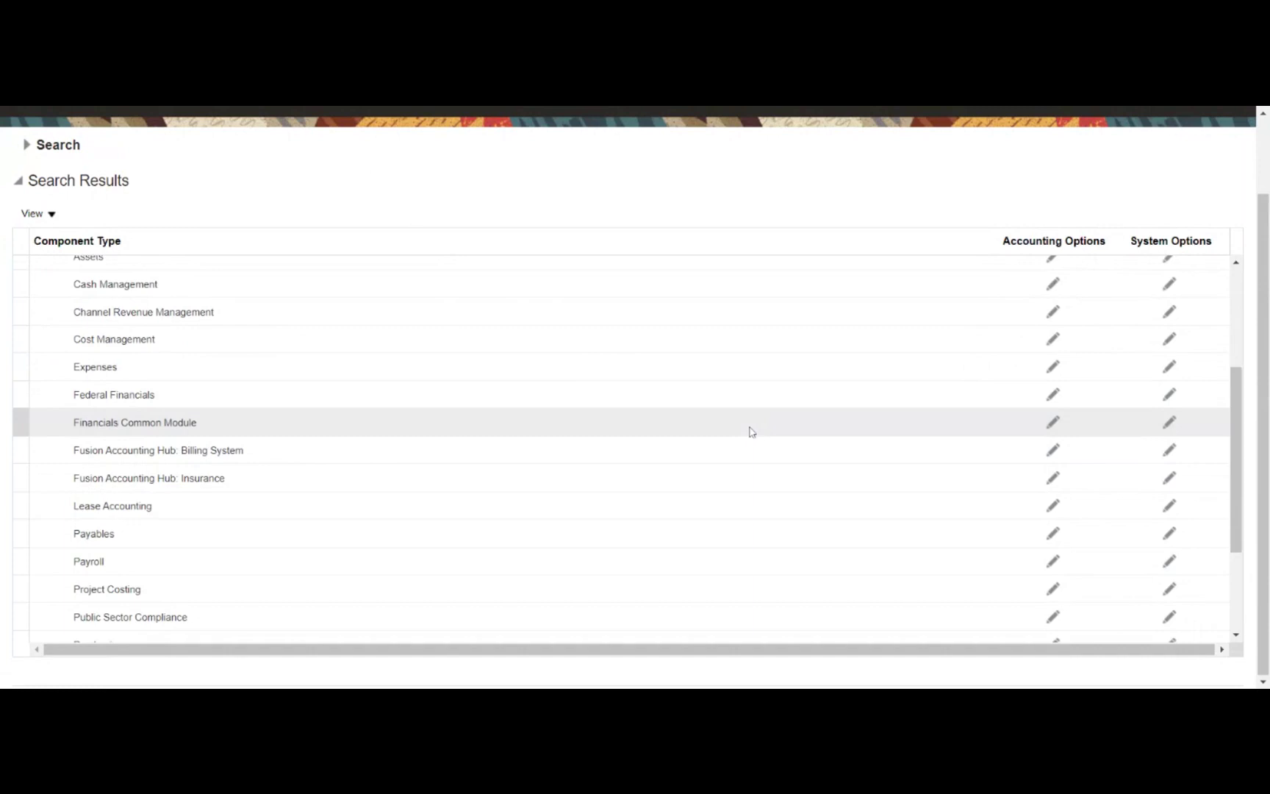
pyautogui.scroll(-2, 750, 431)
pyautogui.click(455, 539)
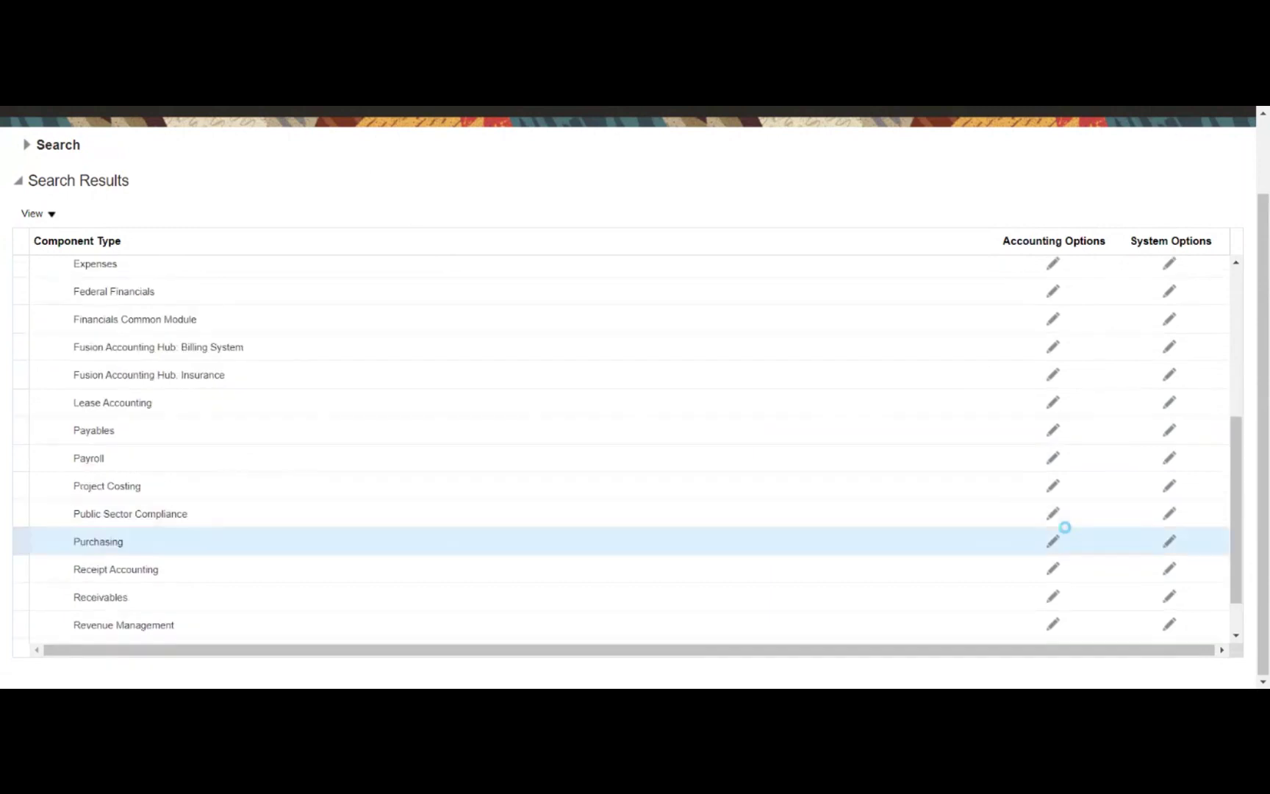
pyautogui.click(1054, 542)
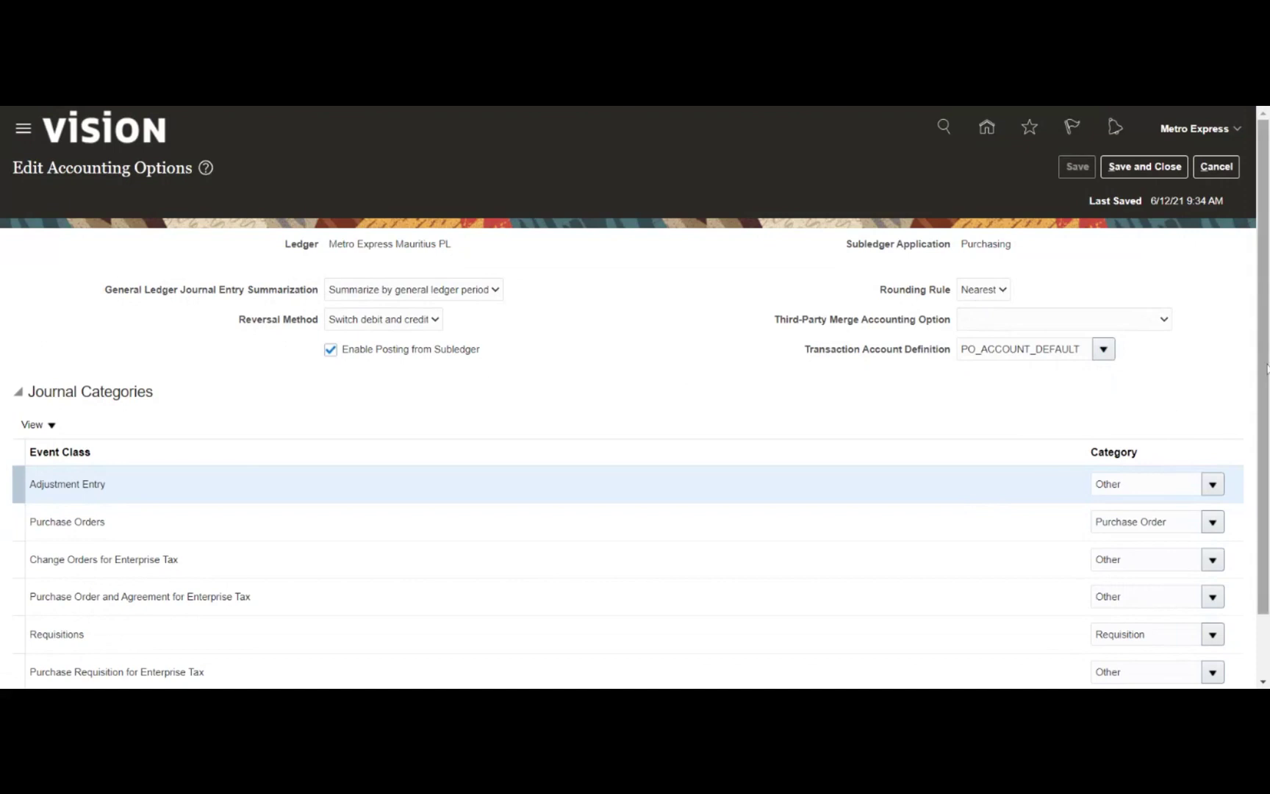
# Review the journal categories for Purchase Orders and Requisitions, save and close the accounting options, and return to the Procurement setup.
pyautogui.scroll(-2, 1266, 367)
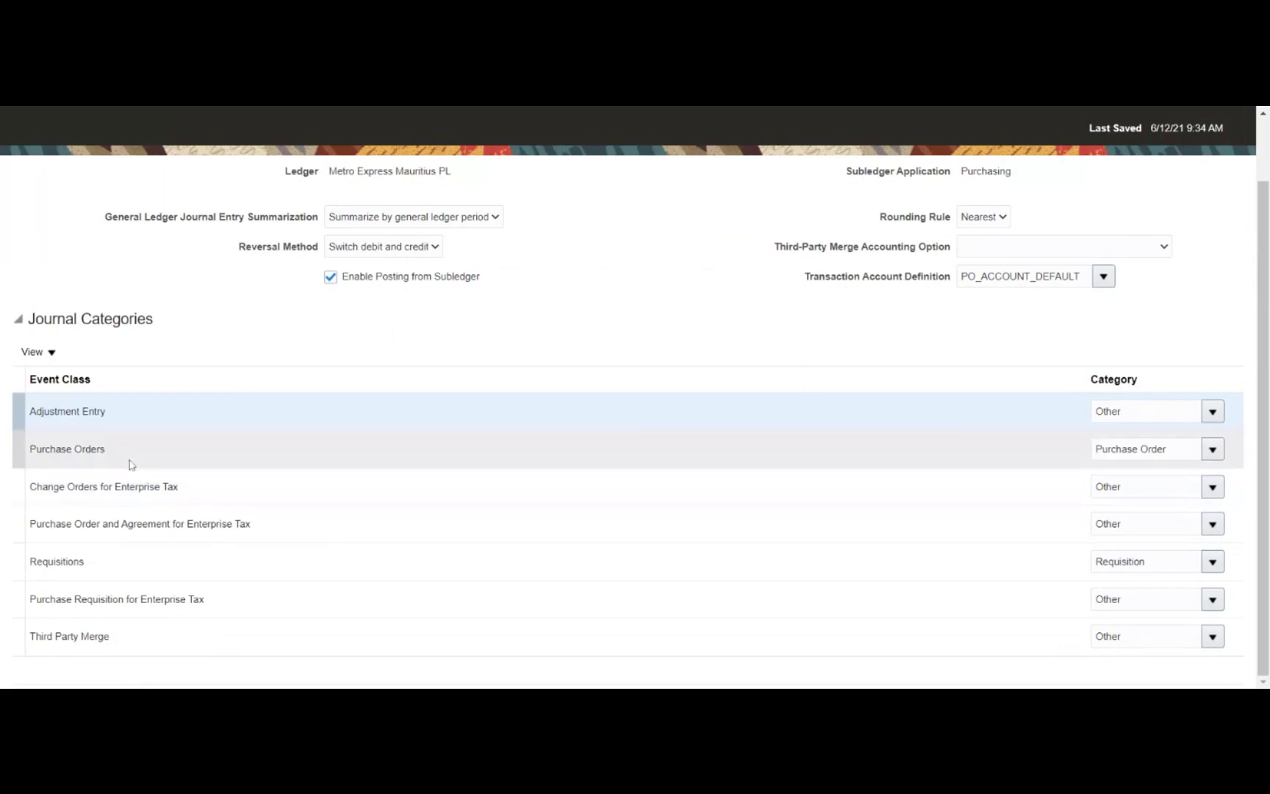
pyautogui.click(129, 461)
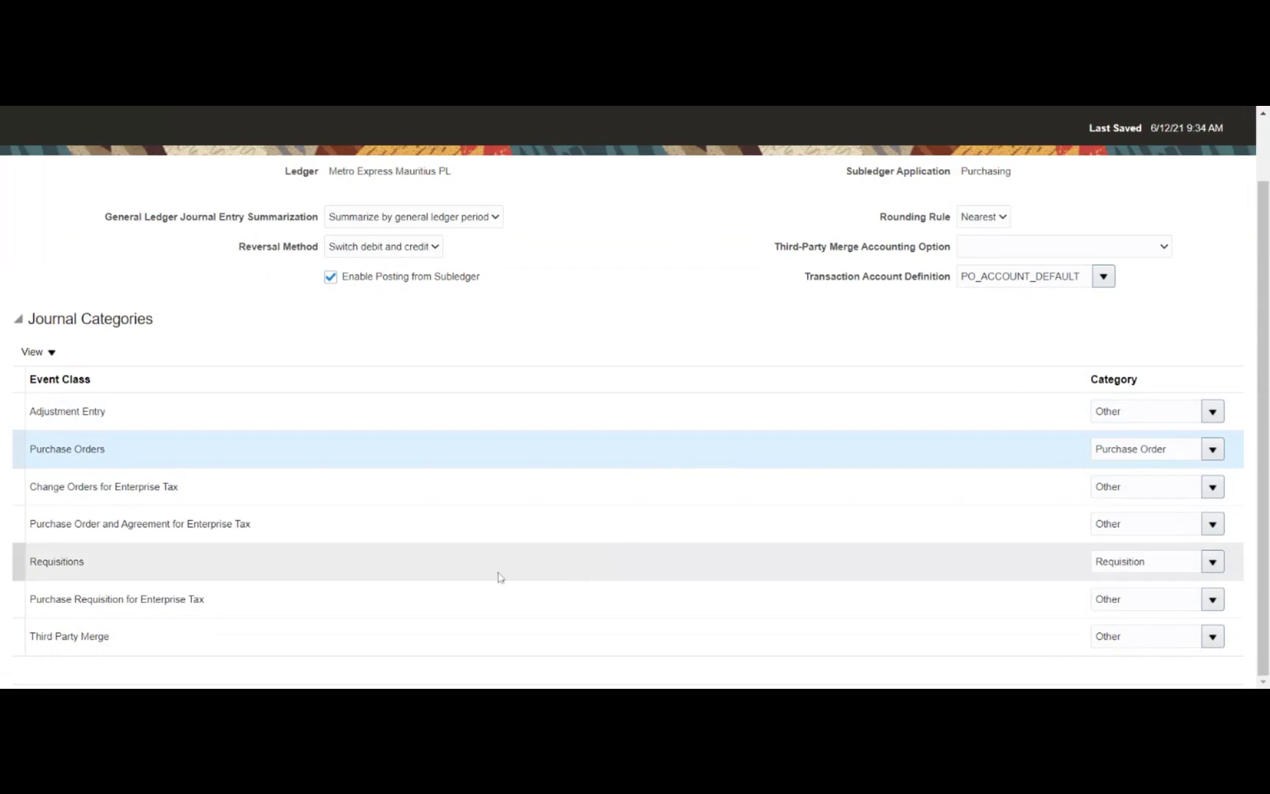
pyautogui.click(355, 570)
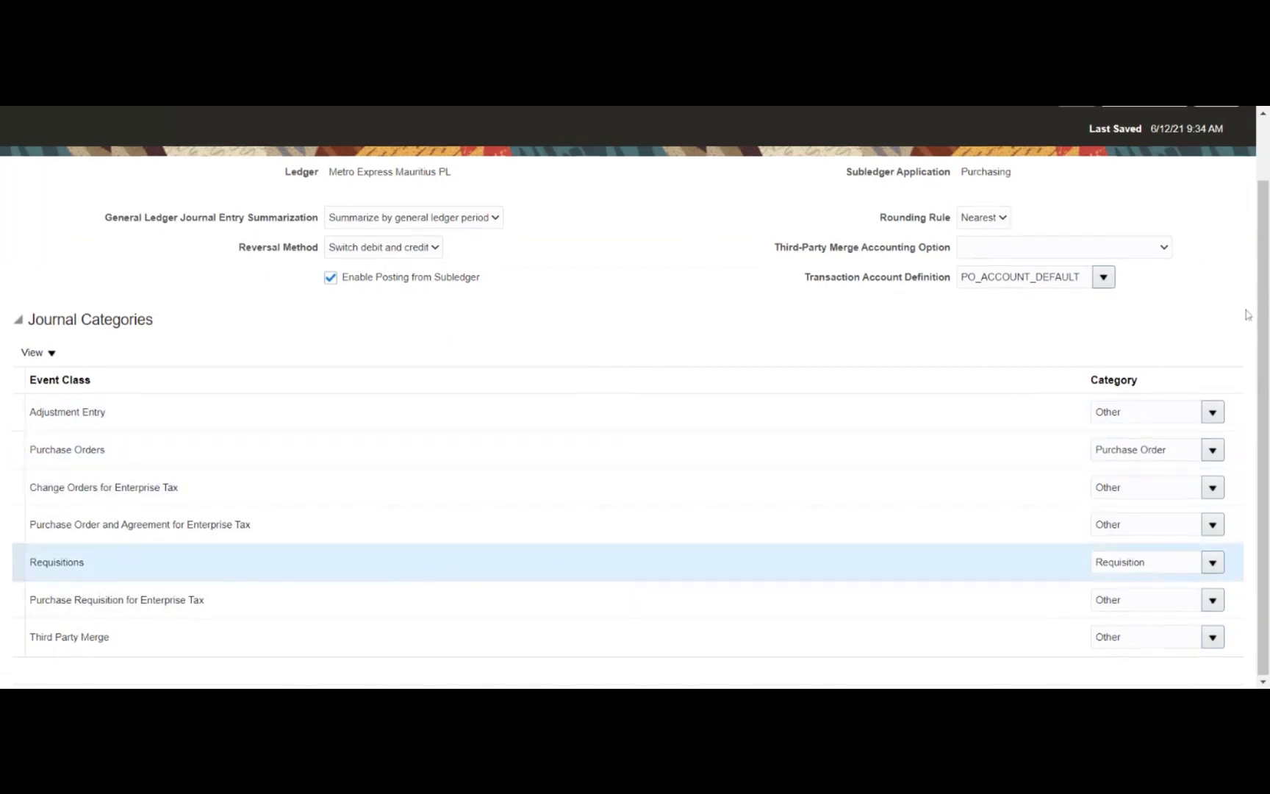
pyautogui.scroll(1, 1248, 316)
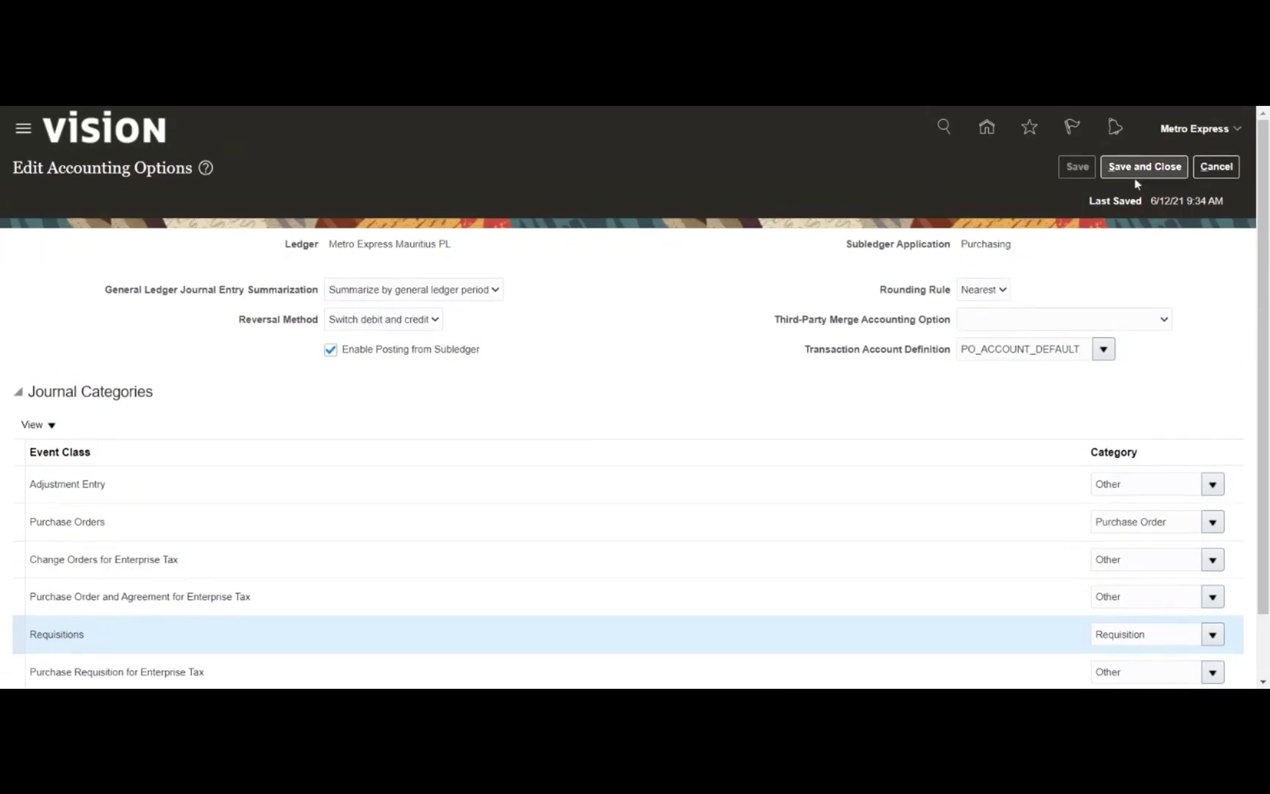
pyautogui.click(1151, 169)
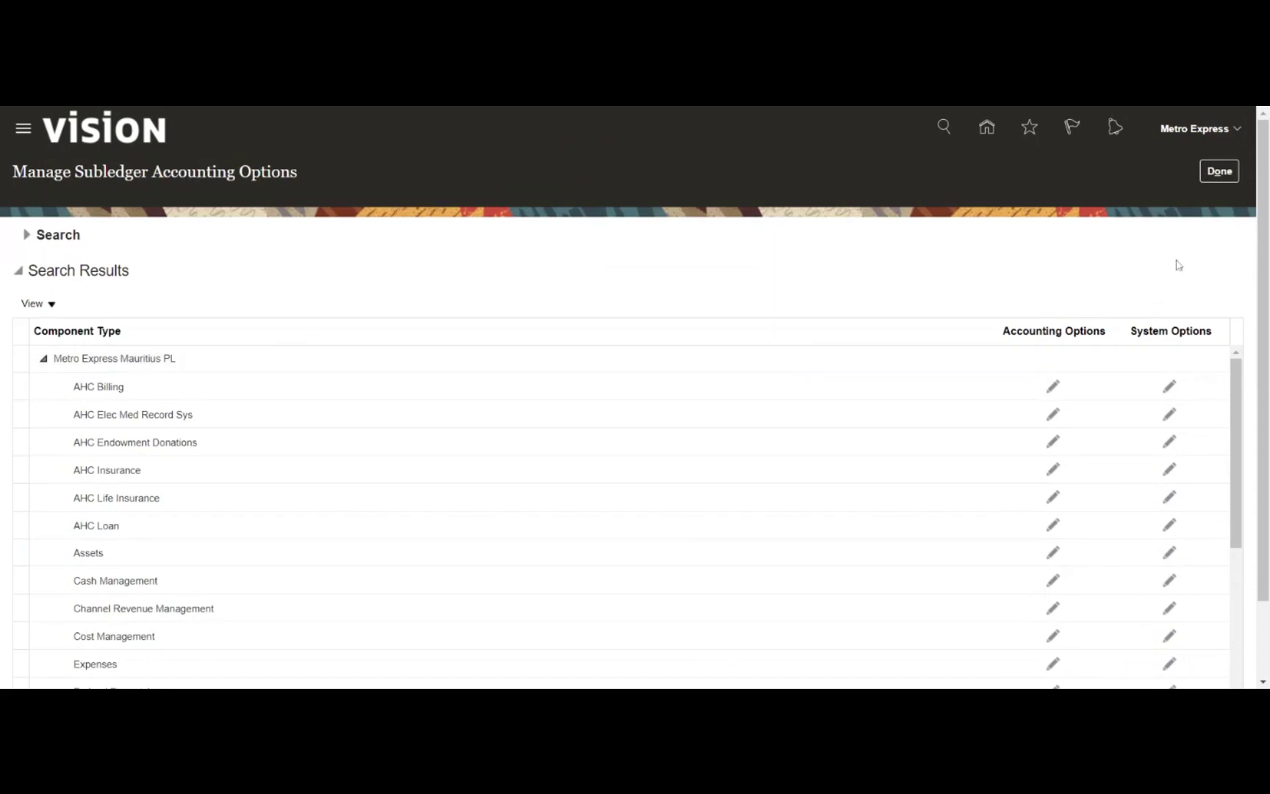
pyautogui.click(1218, 174)
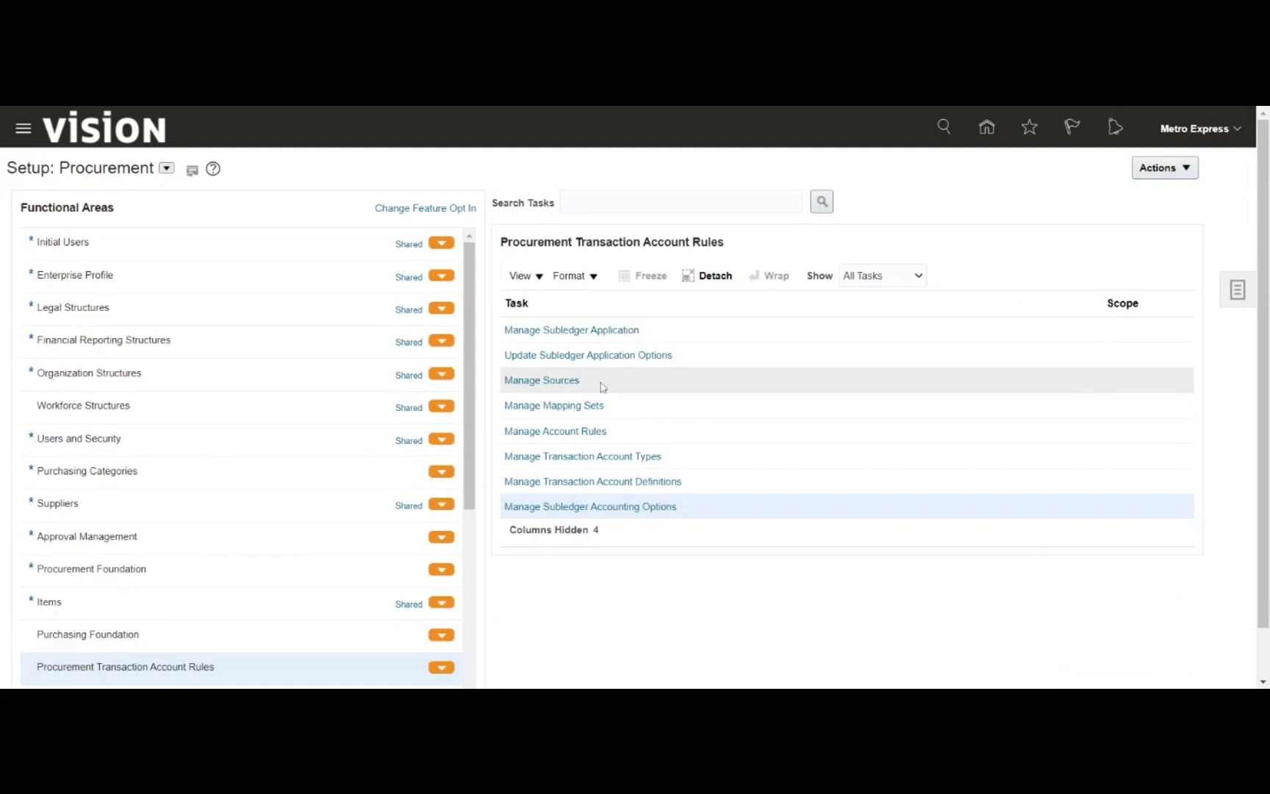
# Open Manage Sources for Purchasing, look through the source list including XCC_ACCOUNT_USER_OVERRIDE_FLAG, and leave without saving.
pyautogui.click(558, 388)
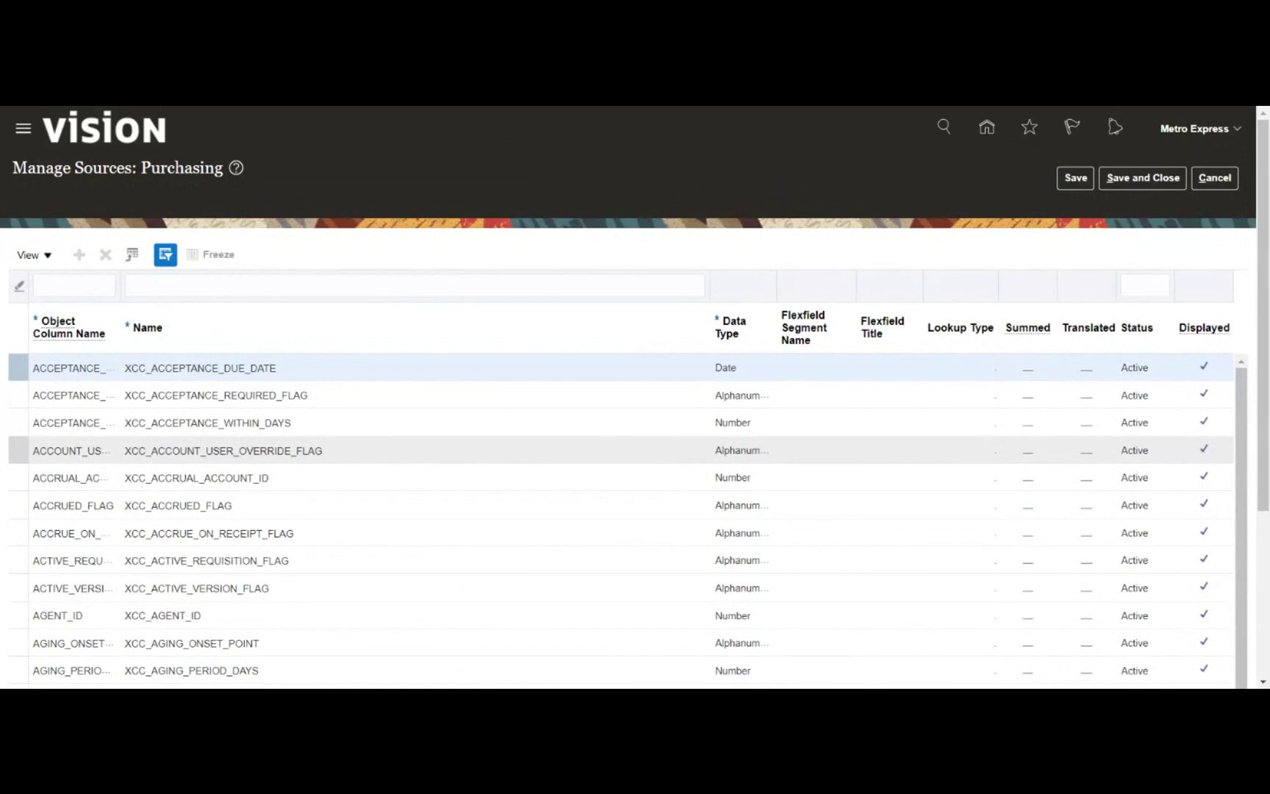
pyautogui.click(333, 450)
pyautogui.scroll(-2, 333, 450)
pyautogui.scroll(2, 494, 457)
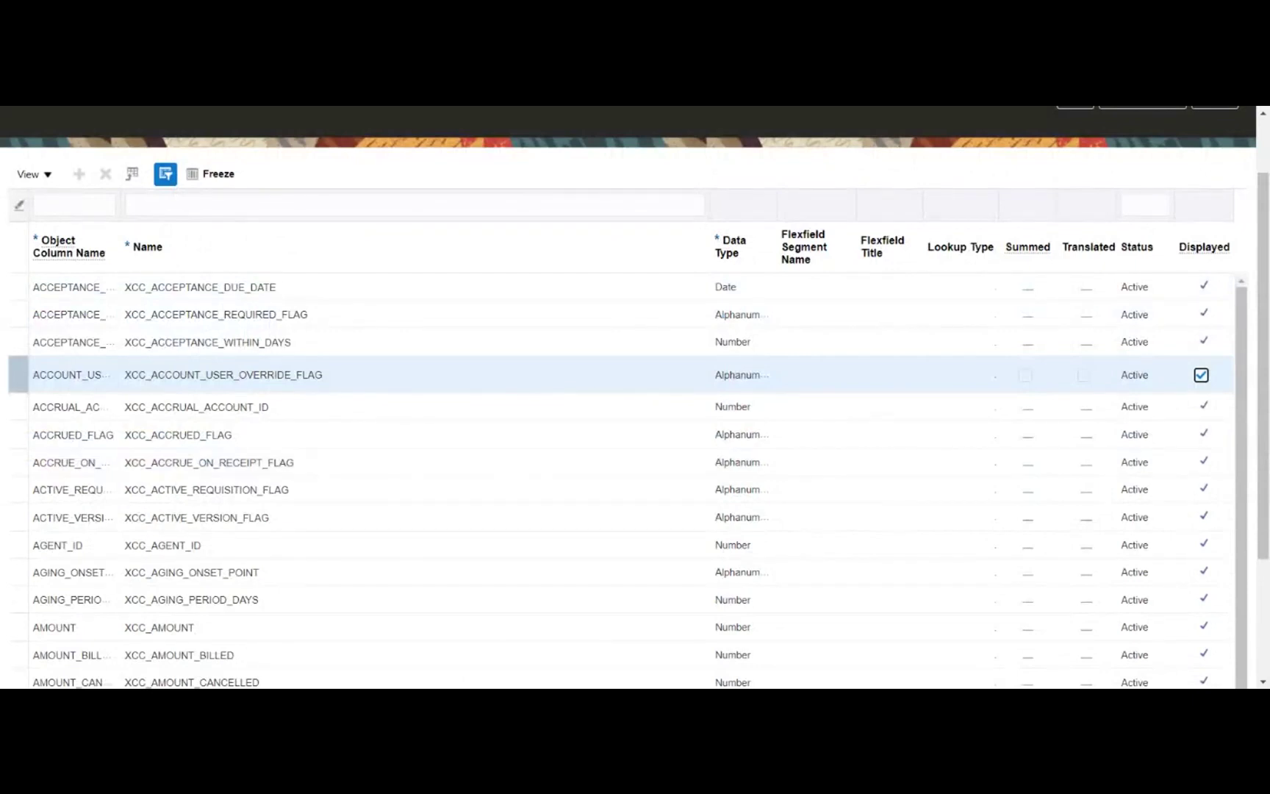
pyautogui.scroll(2, 1141, 485)
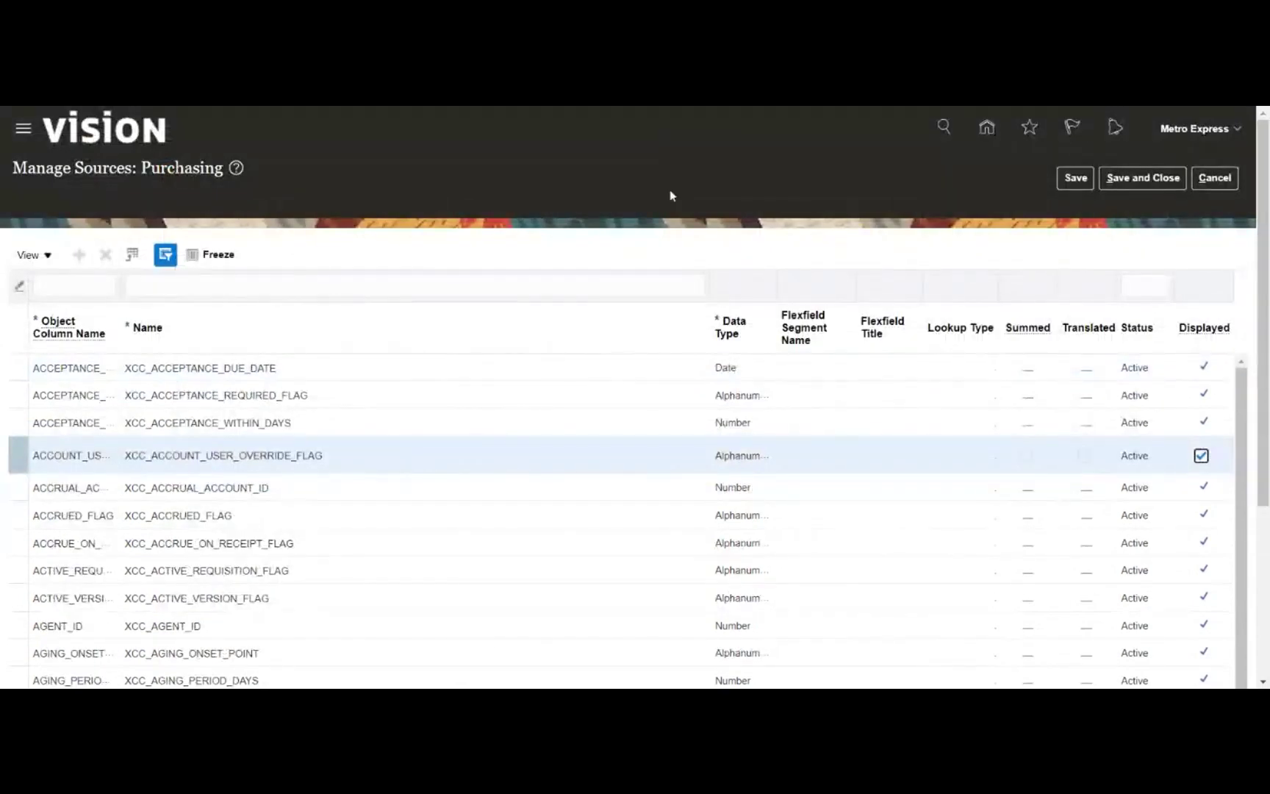
pyautogui.click(1215, 179)
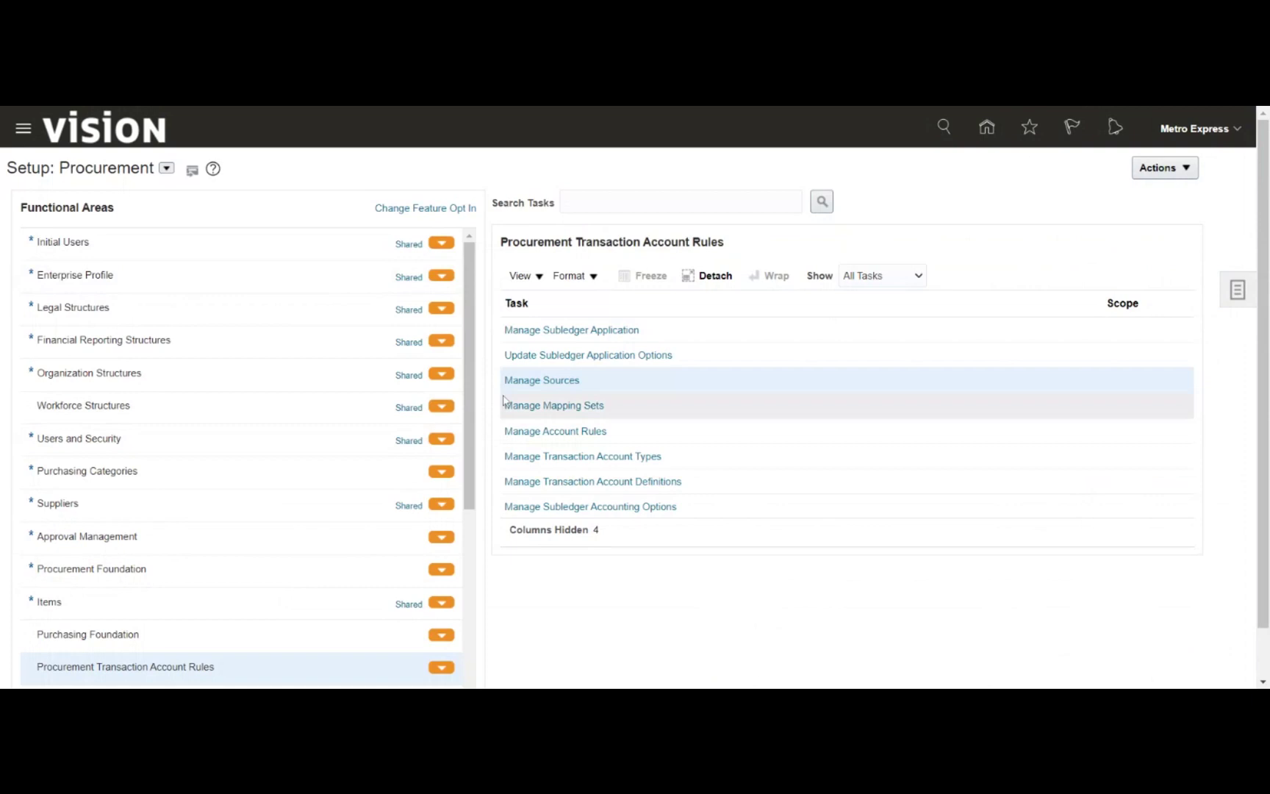
# Create a new Purchasing mapping set named SA Train and try the same text as its Short Name.
pyautogui.click(525, 409)
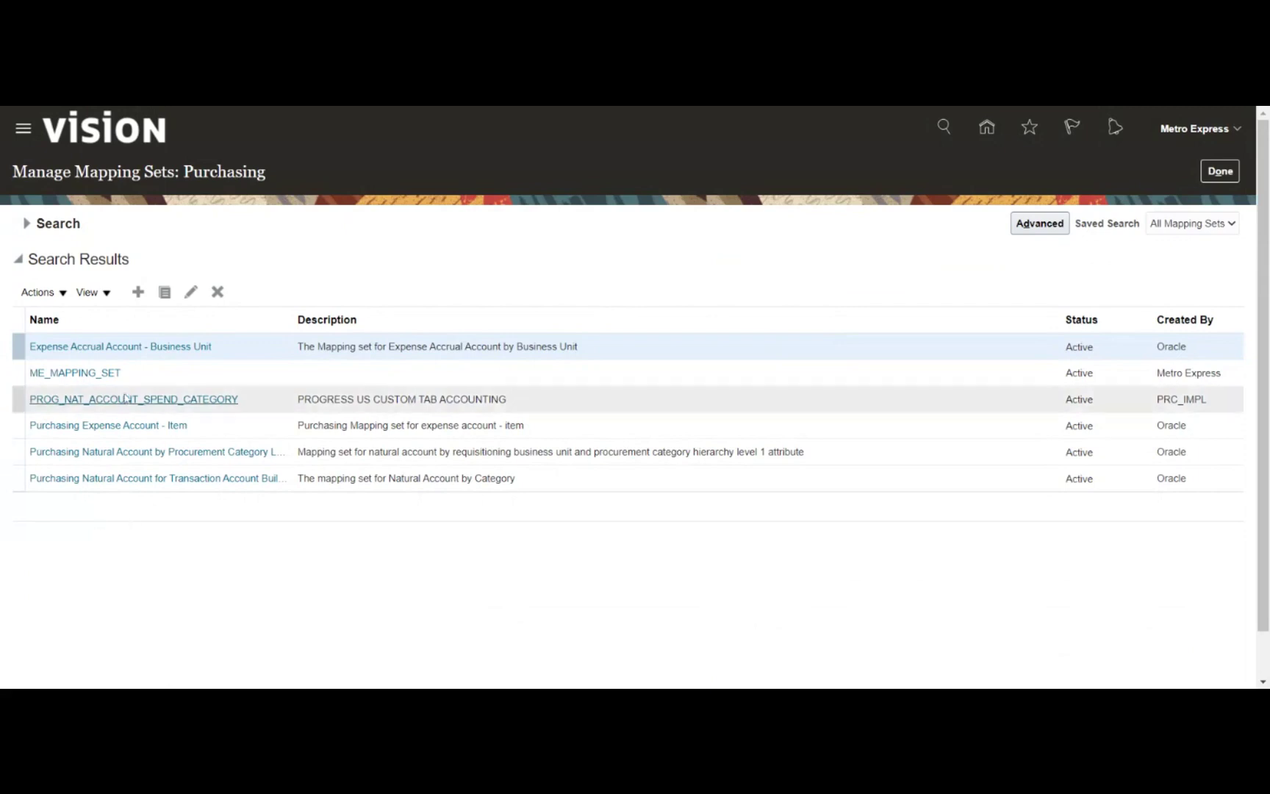
pyautogui.click(138, 293)
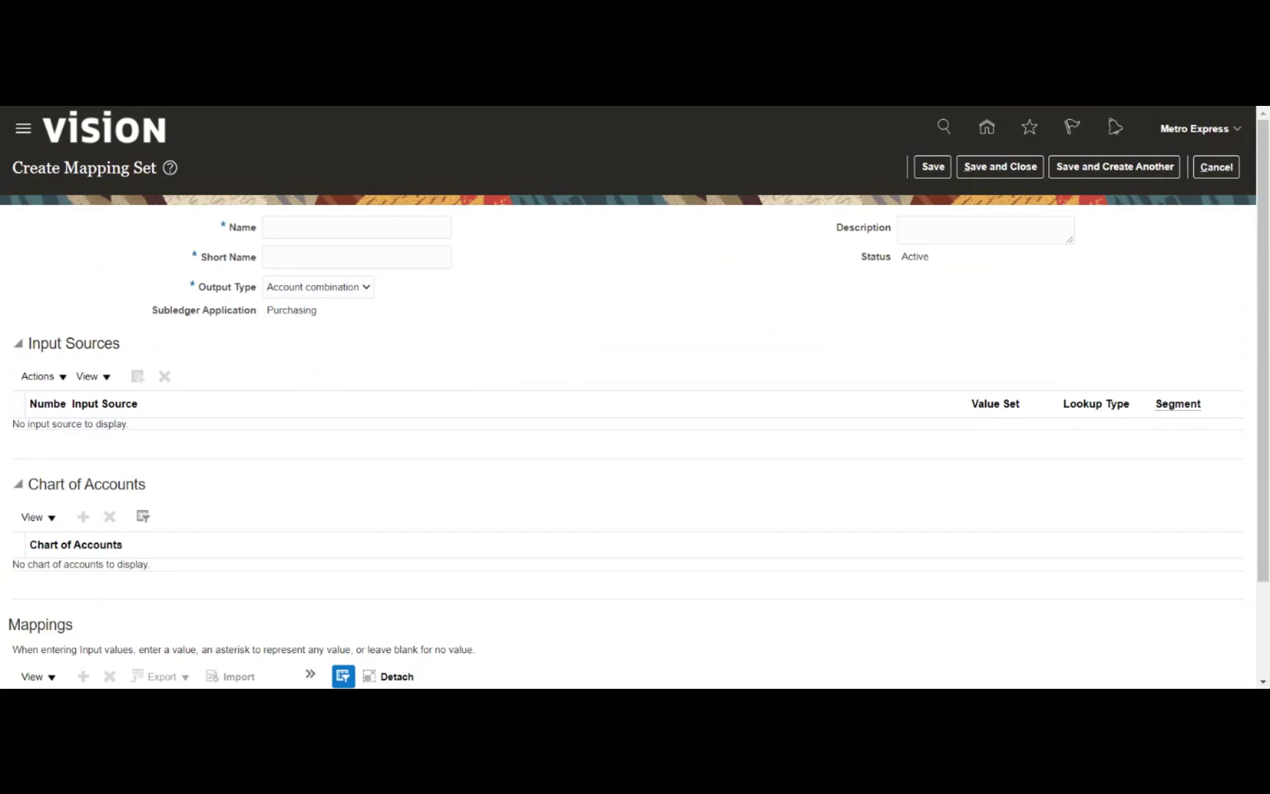
pyautogui.click(345, 228)
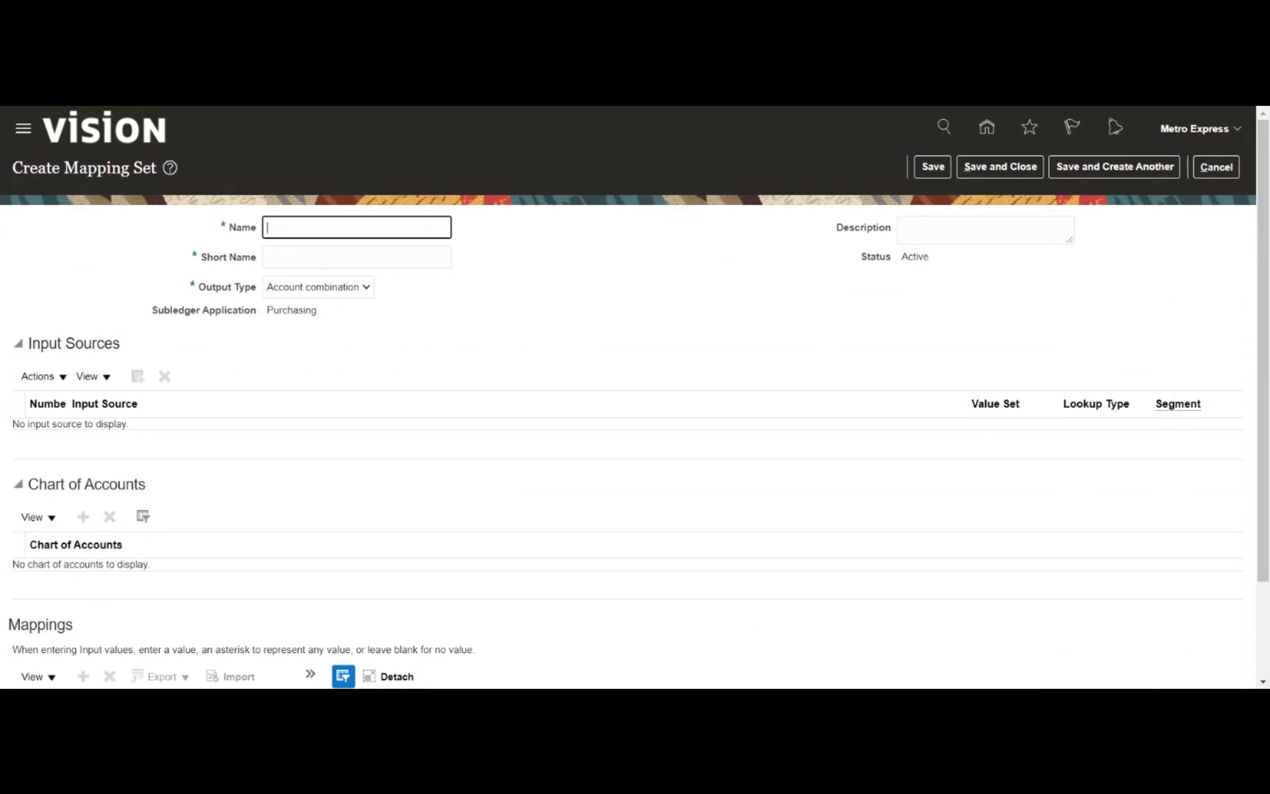
pyautogui.write('SA Train')
pyautogui.hotkey('ctrl', 'shift', 'Left')
pyautogui.hotkey('ctrl', 'shift', 'Left')
pyautogui.hotkey('ctrl', 'c')
pyautogui.press('Tab')
pyautogui.hotkey('ctrl', 'v')
pyautogui.click(802, 351)
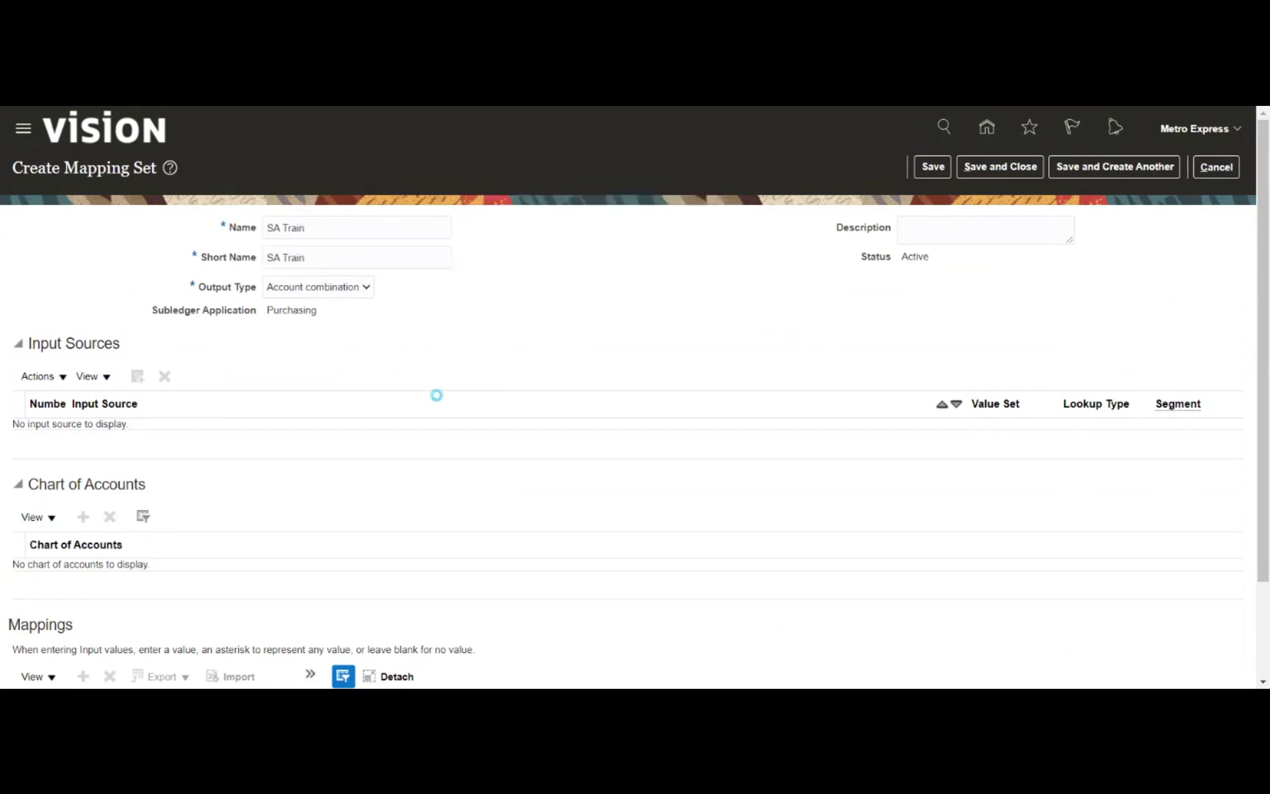
# Set the mapping set's Short Name to SA_TRAIN.
pyautogui.moveTo(331, 257); pyautogui.dragTo(147, 273)
pyautogui.write('SA_Y')
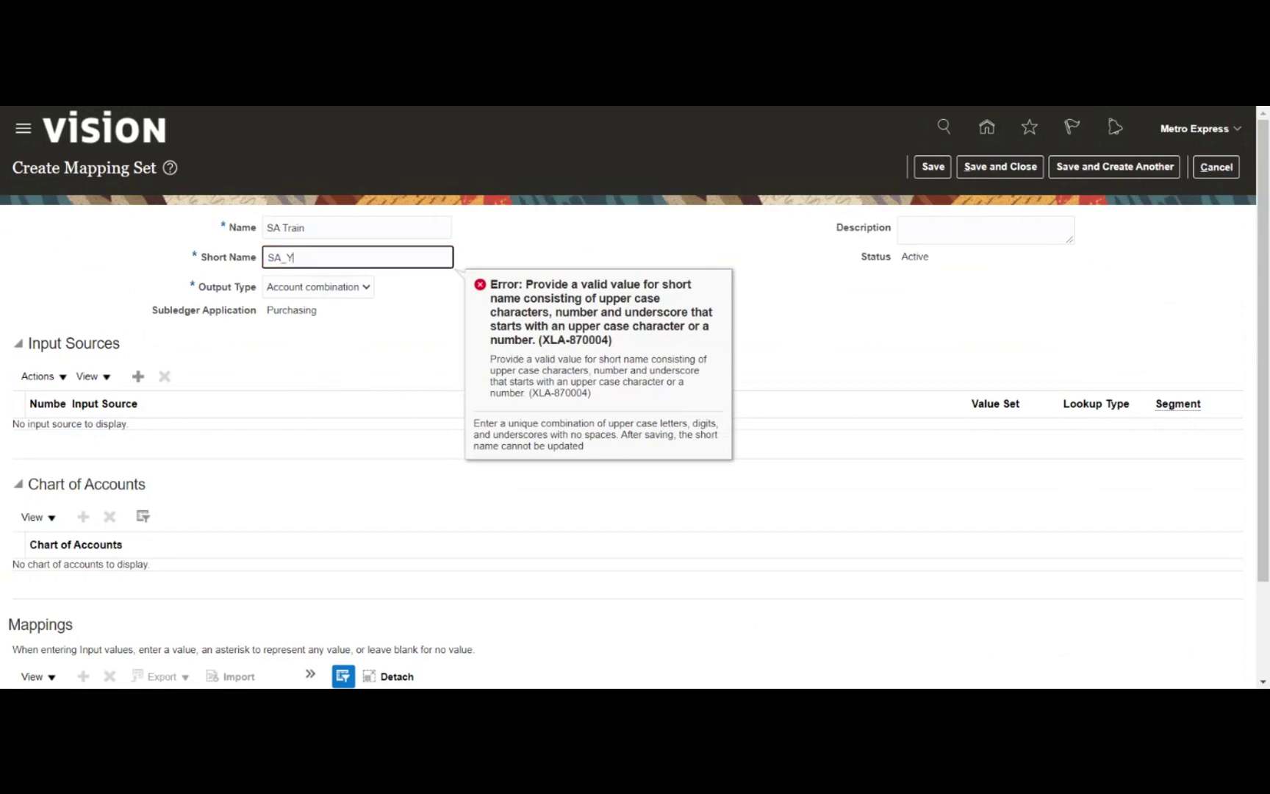
pyautogui.press('BackSpace')
pyautogui.write('TRAIN')
pyautogui.press('Tab')
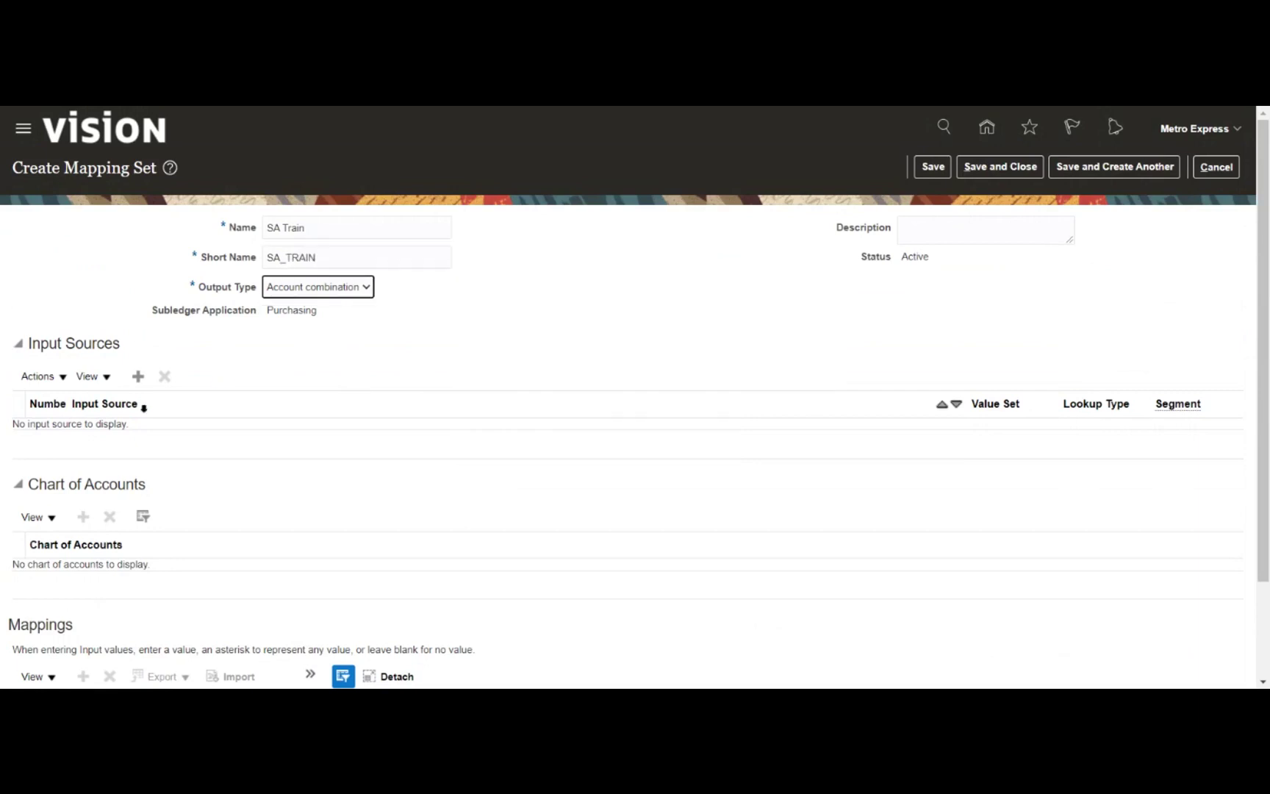
# Search the Purchasing input sources for the Requisitions event class, look through the list, and leave without adding a source.
pyautogui.click(139, 376)
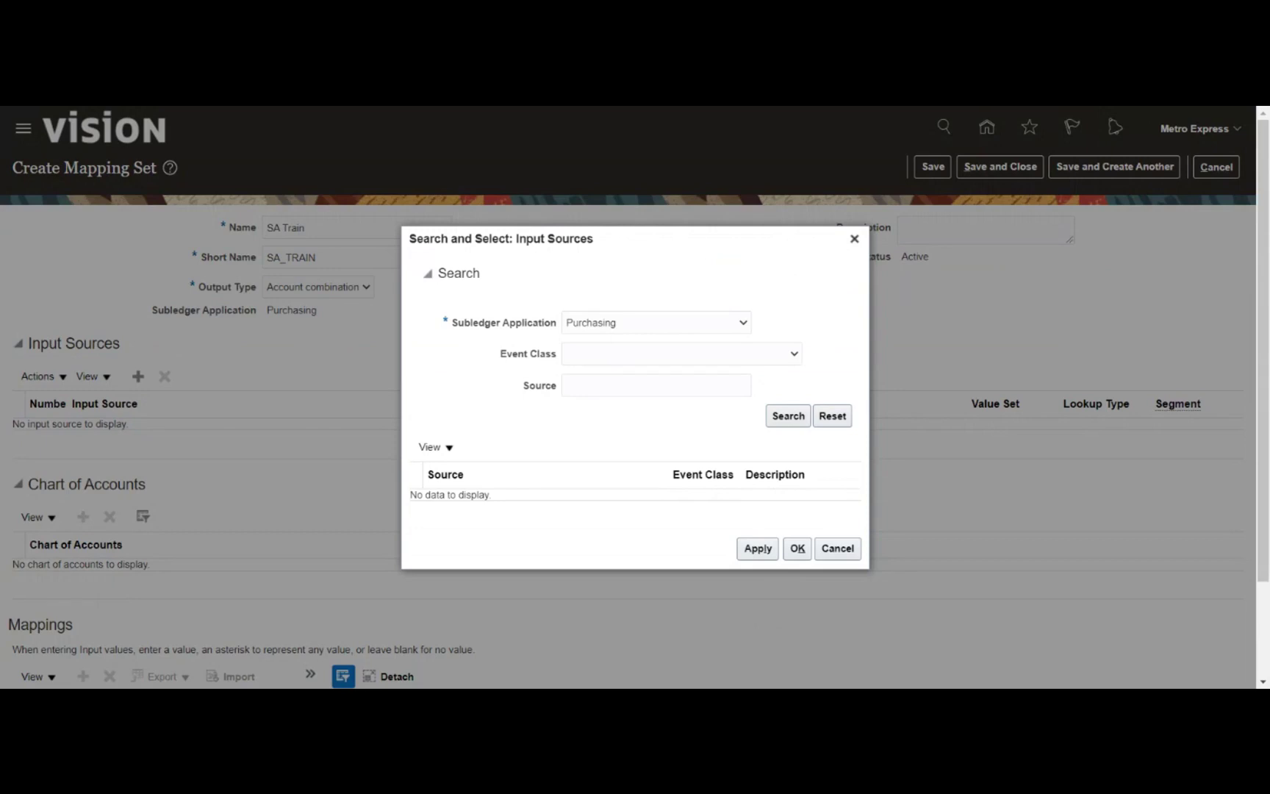
pyautogui.click(657, 385)
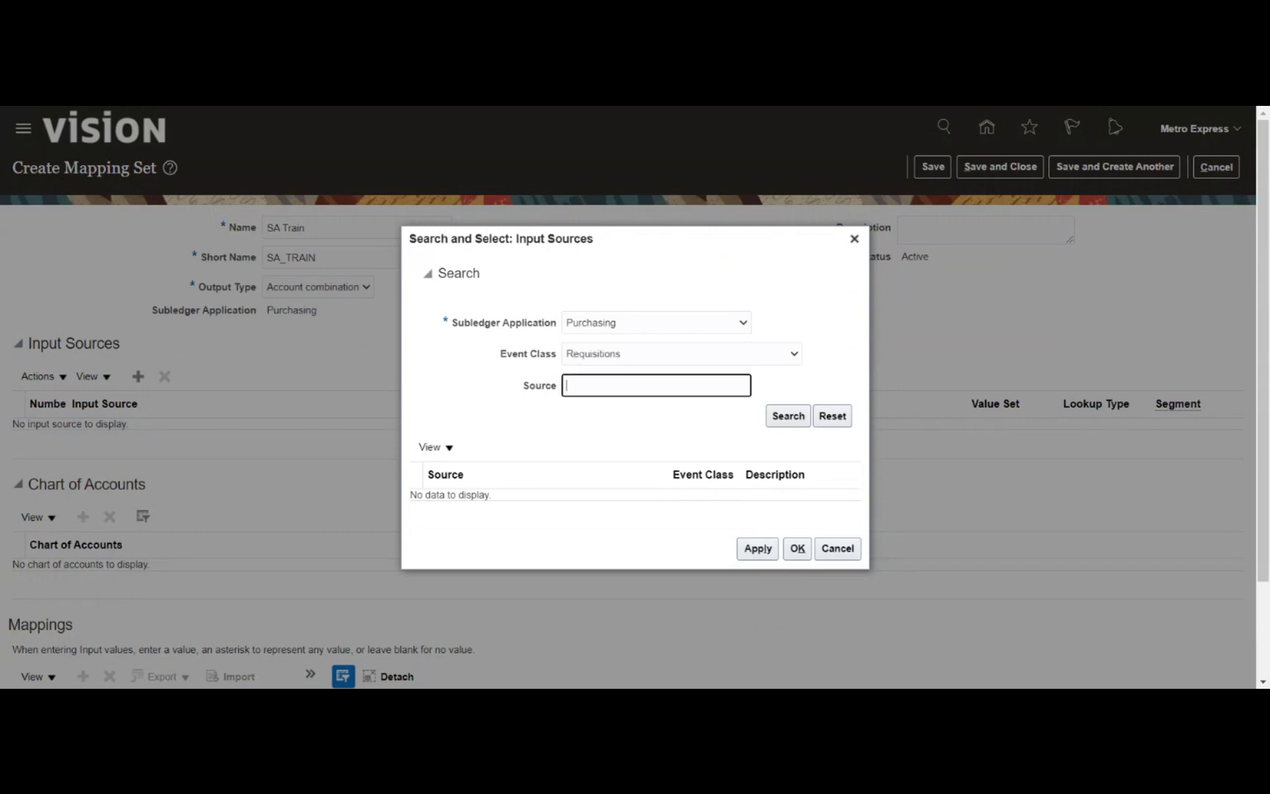
pyautogui.click(787, 416)
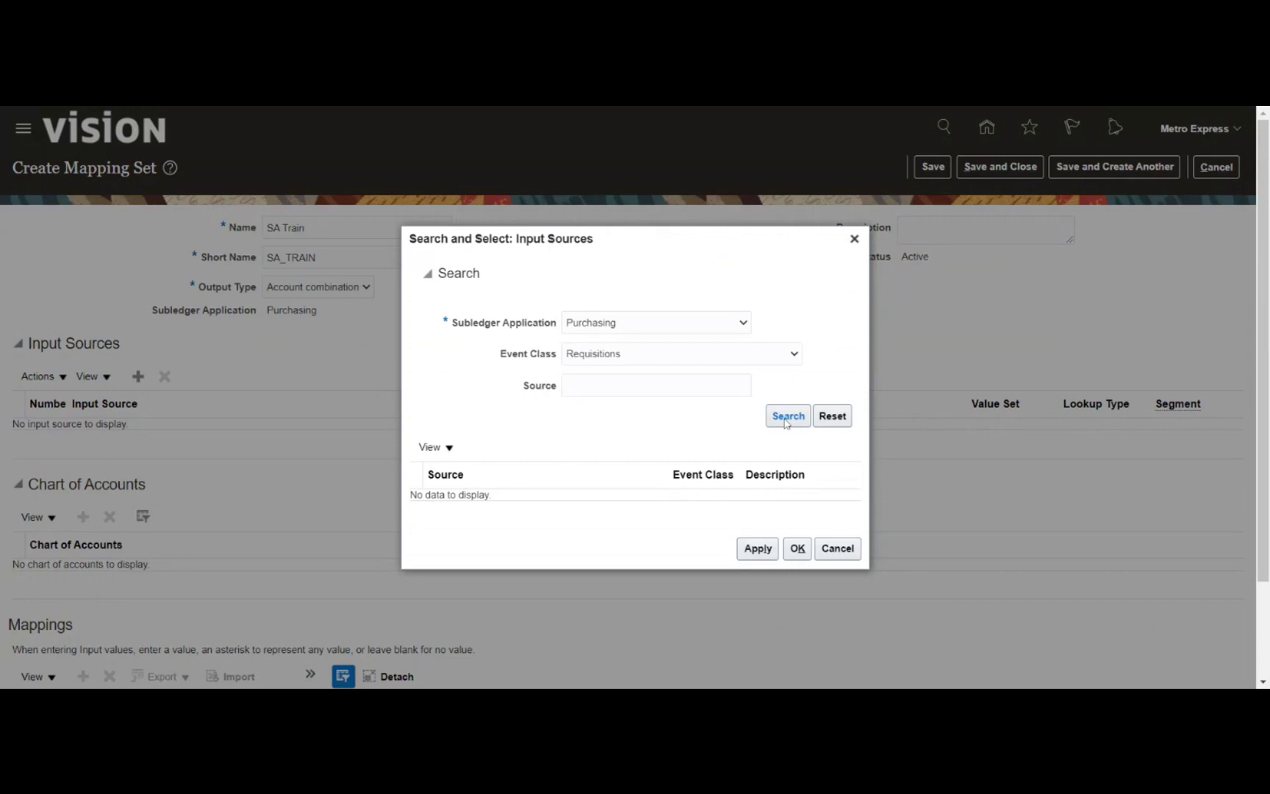
pyautogui.click(787, 416)
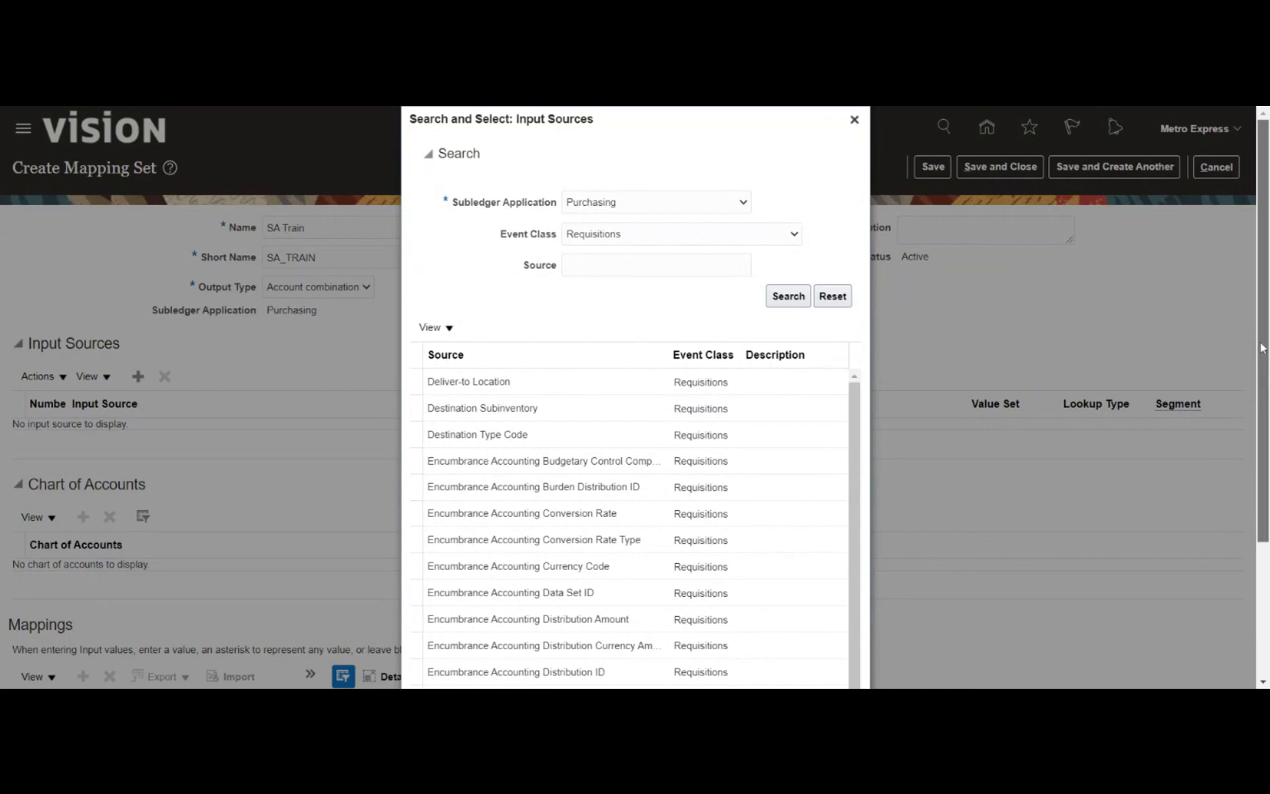
pyautogui.moveTo(1262, 348); pyautogui.dragTo(1259, 477)
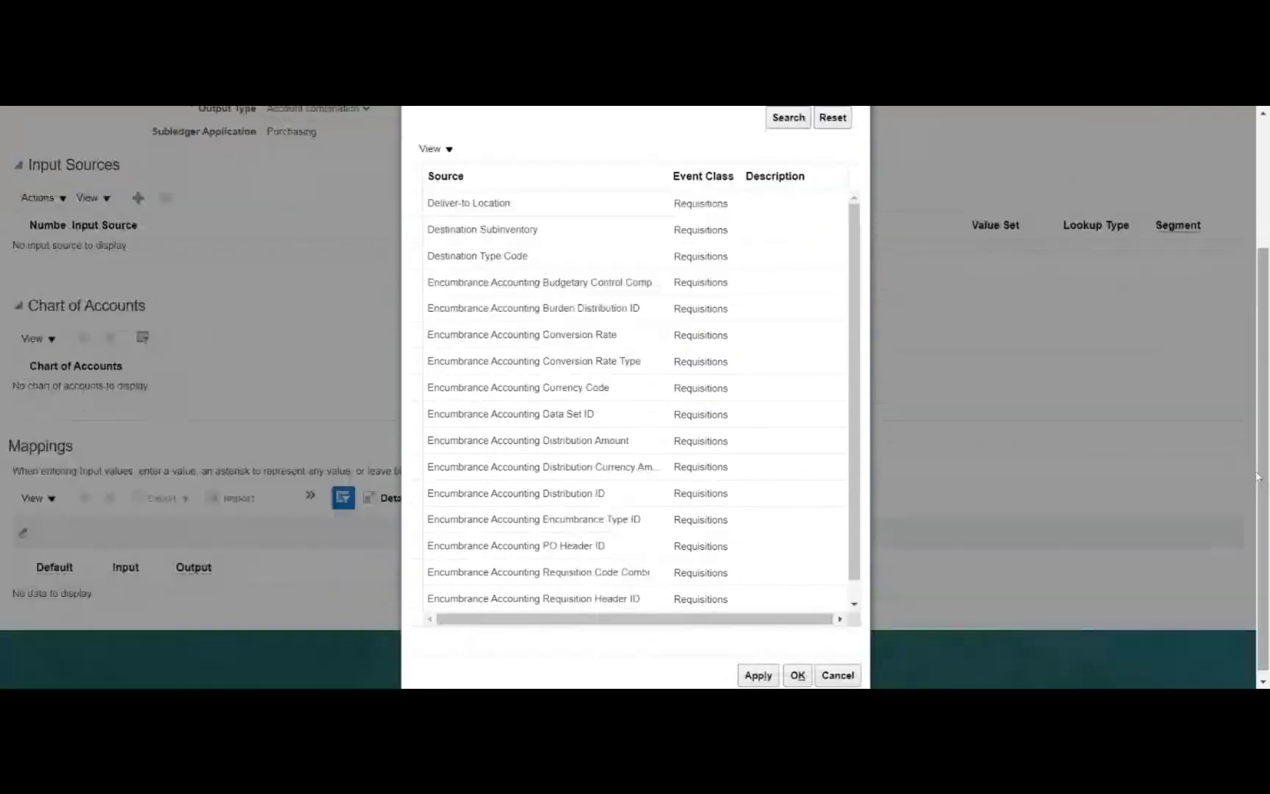
pyautogui.click(855, 605)
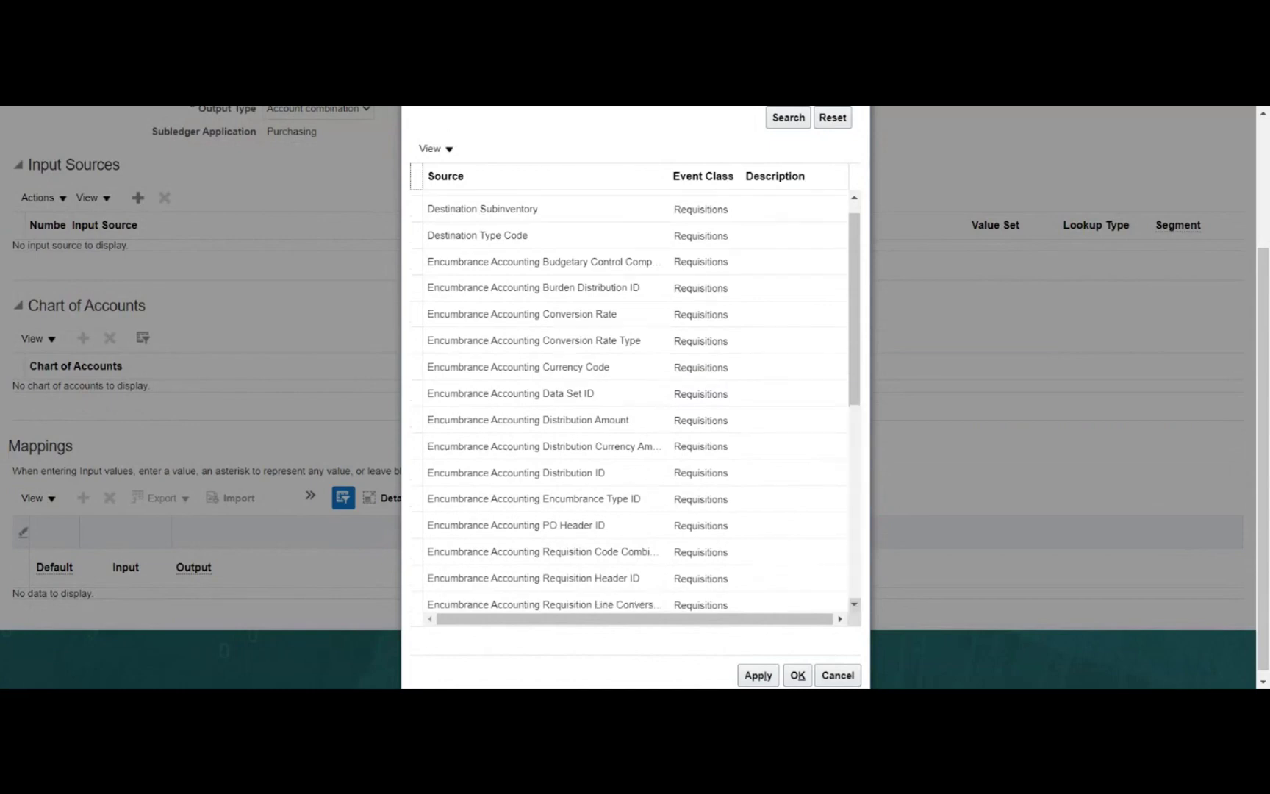
pyautogui.click(855, 605)
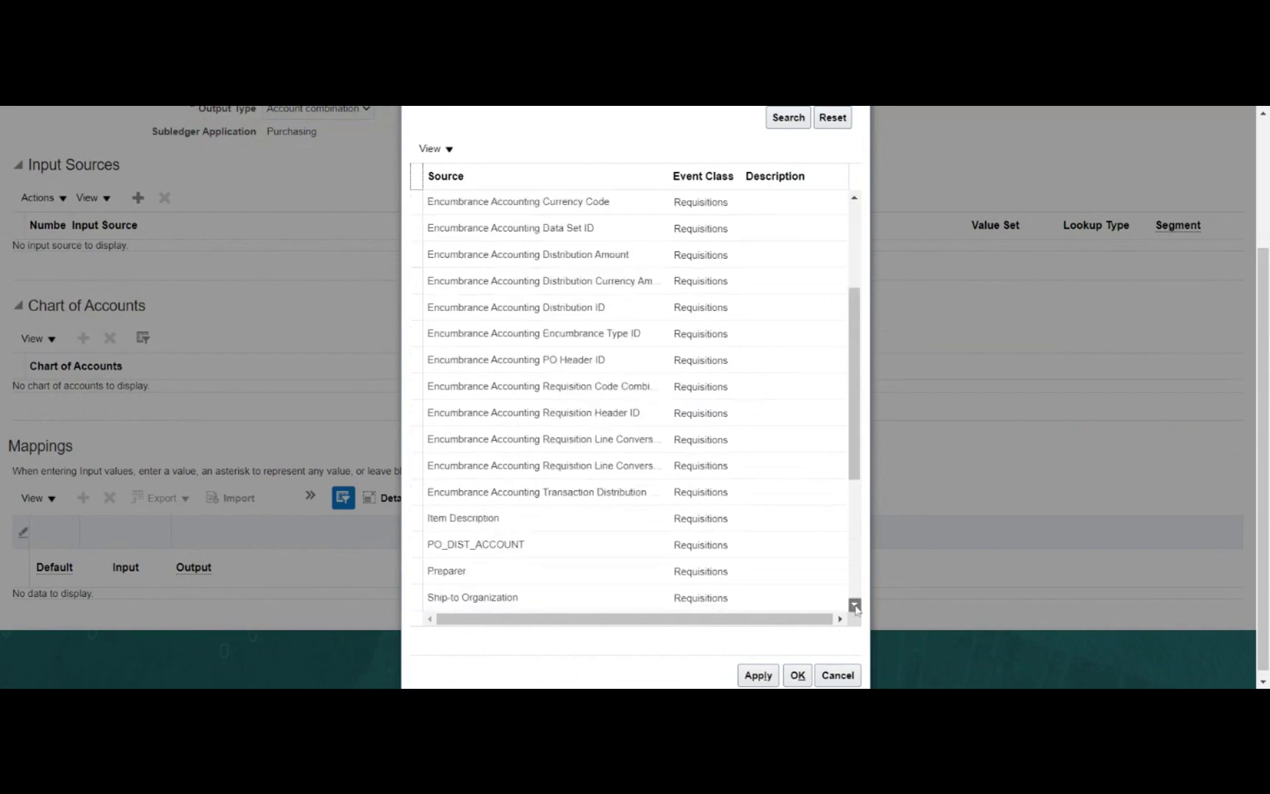
pyautogui.click(855, 605)
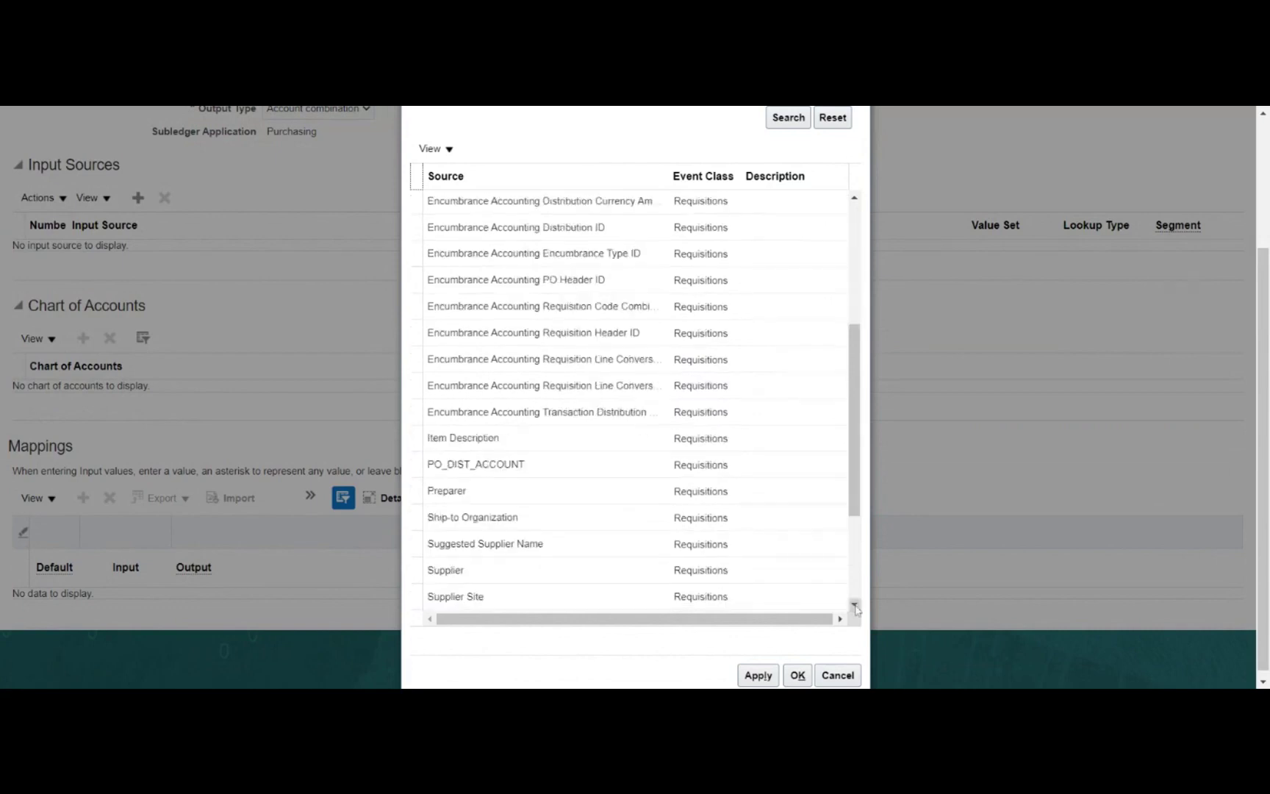
pyautogui.click(856, 605)
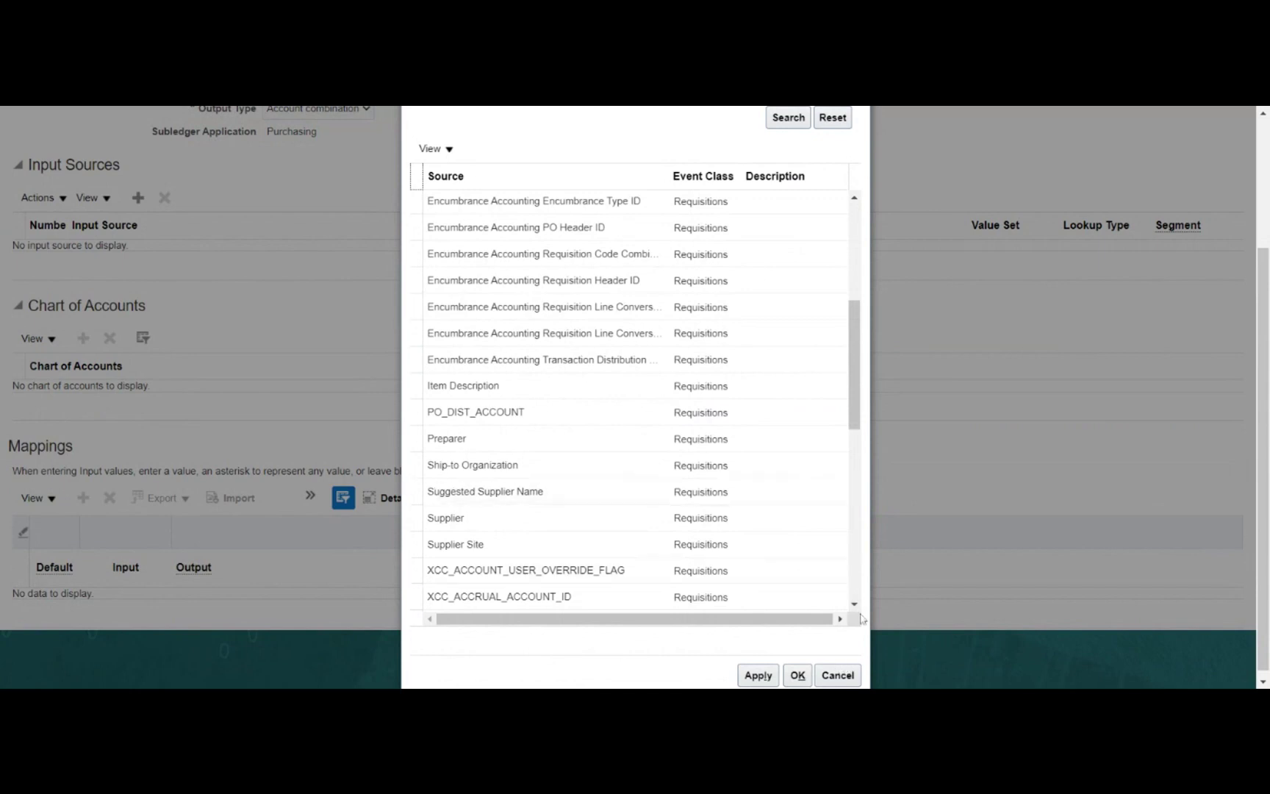
pyautogui.click(838, 676)
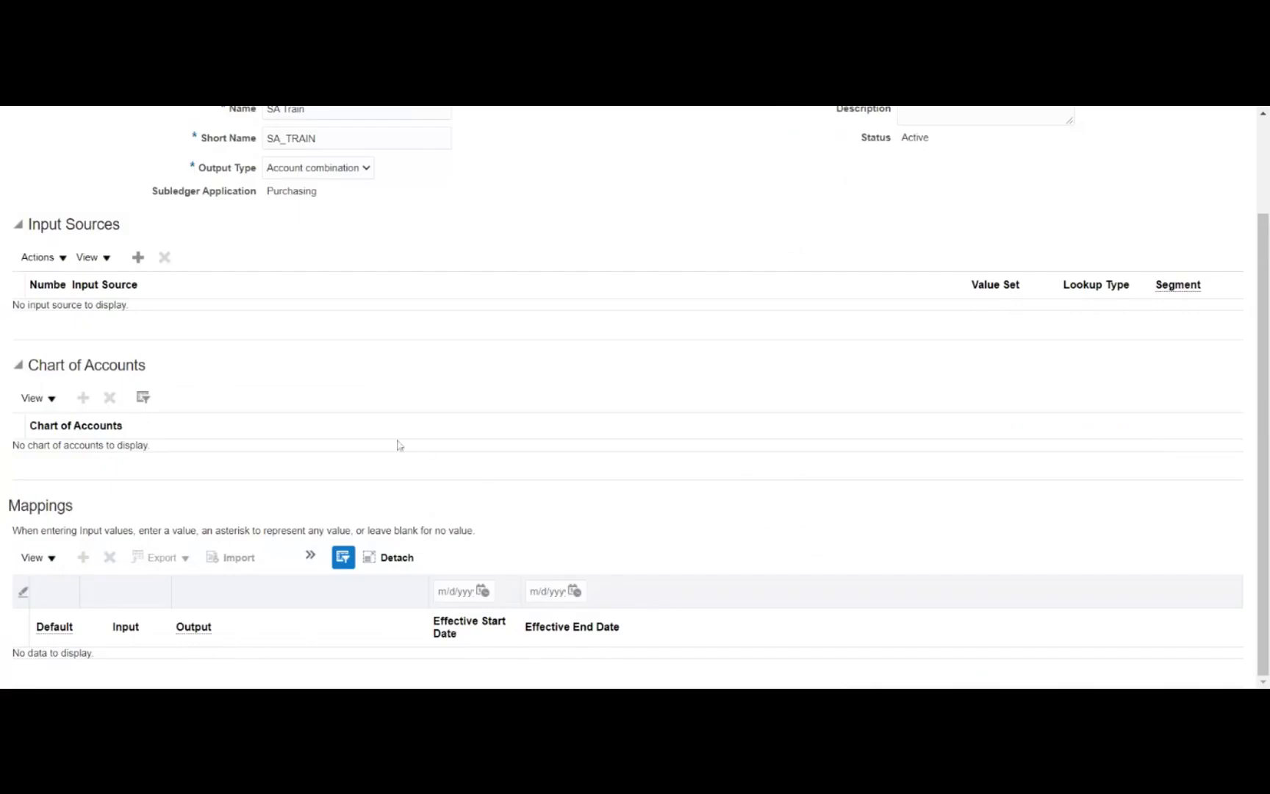
# Find the Requisitions sources matching Deliver and add Deliver-to Location as the mapping set's input source.
pyautogui.click(138, 257)
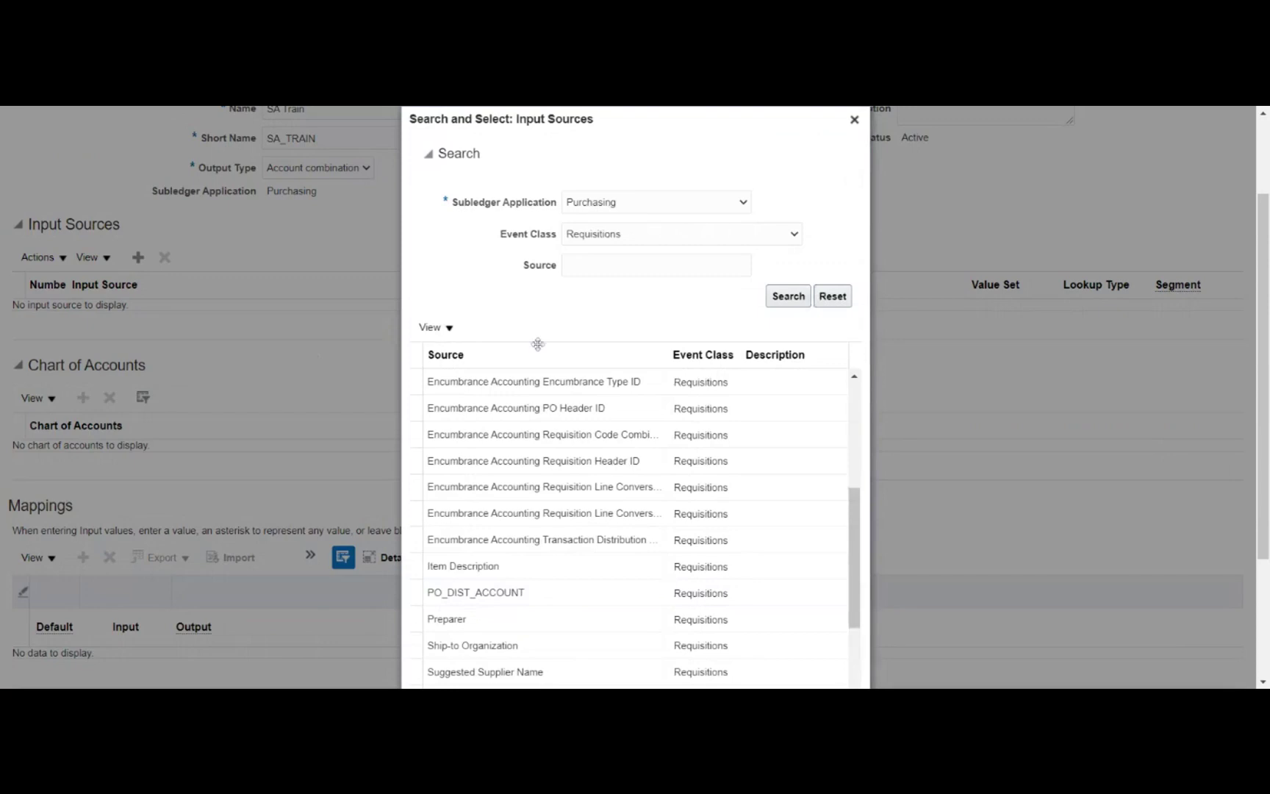
pyautogui.click(617, 266)
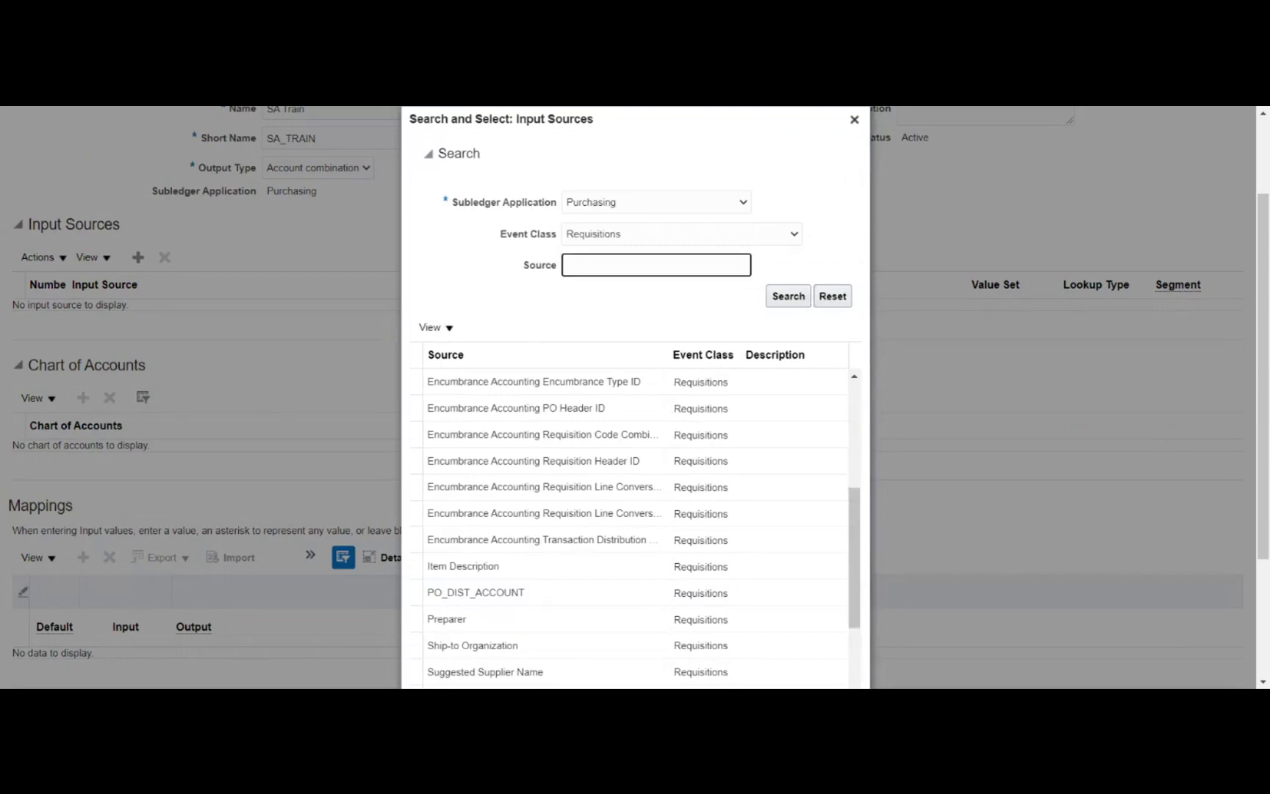
pyautogui.write('Deliver')
pyautogui.press('Return')
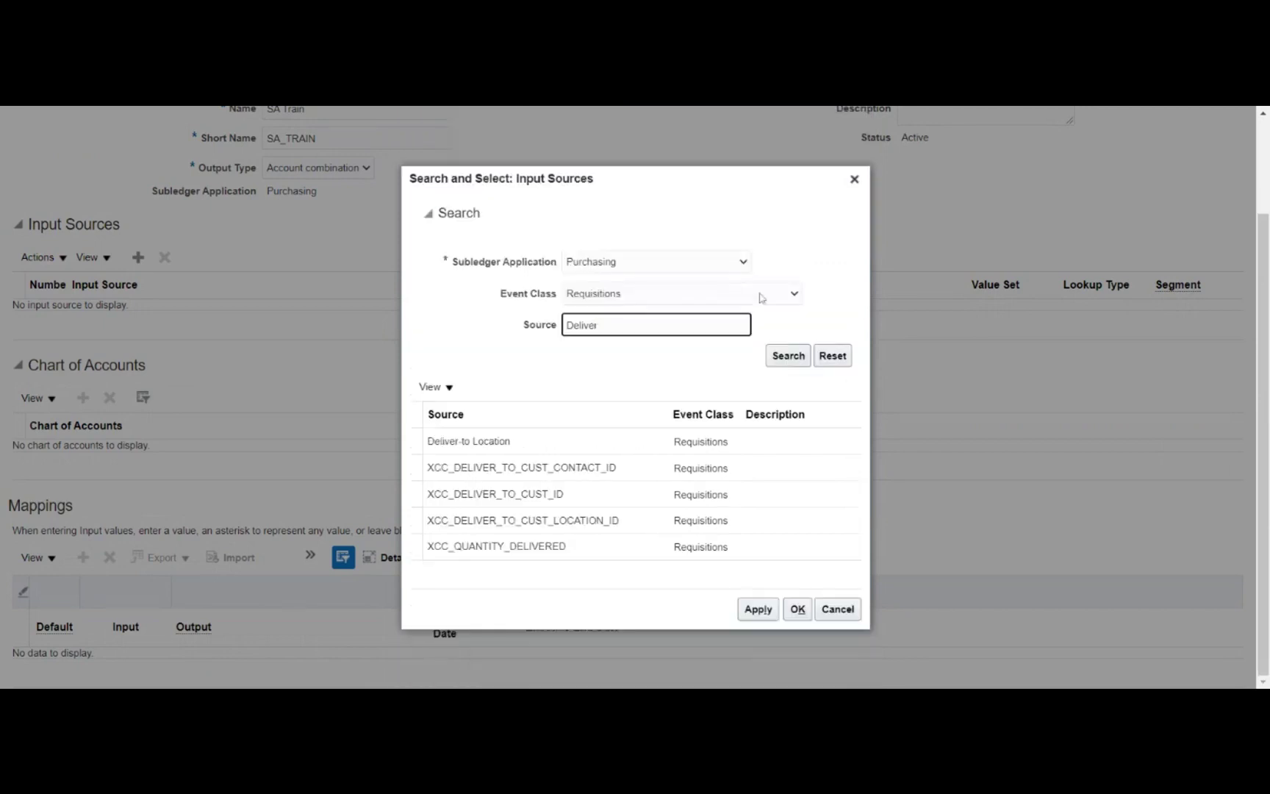
pyautogui.click(622, 443)
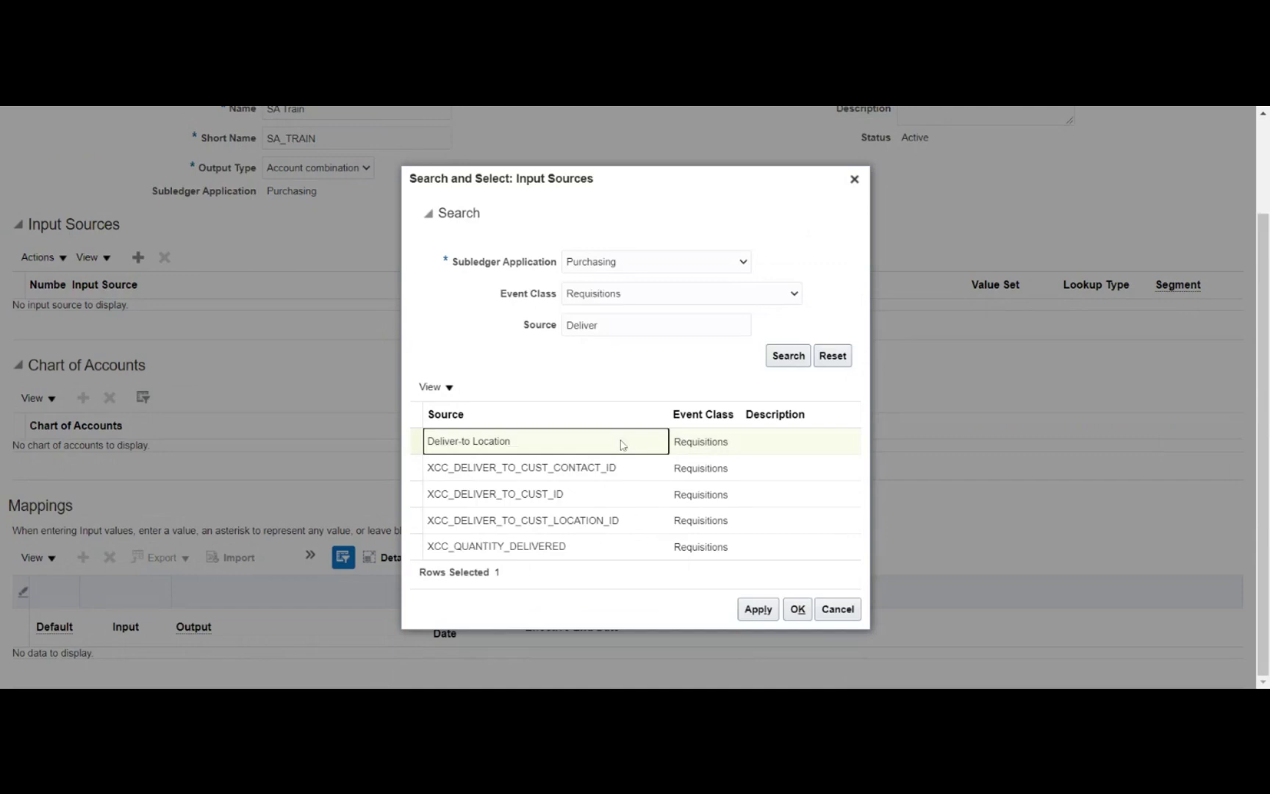
pyautogui.click(799, 611)
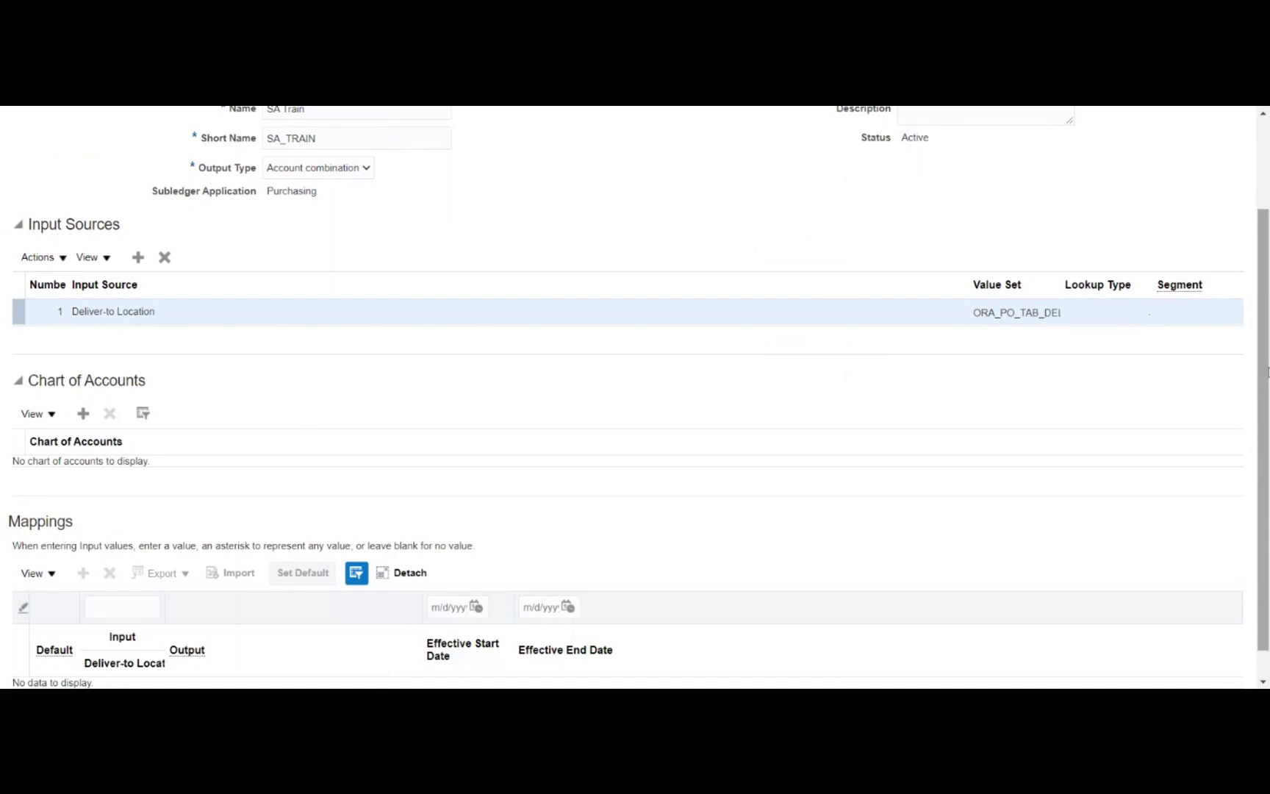
# Add the 01_Apple COA Instance chart of accounts to the mapping set.
pyautogui.scroll(-1, 1267, 371)
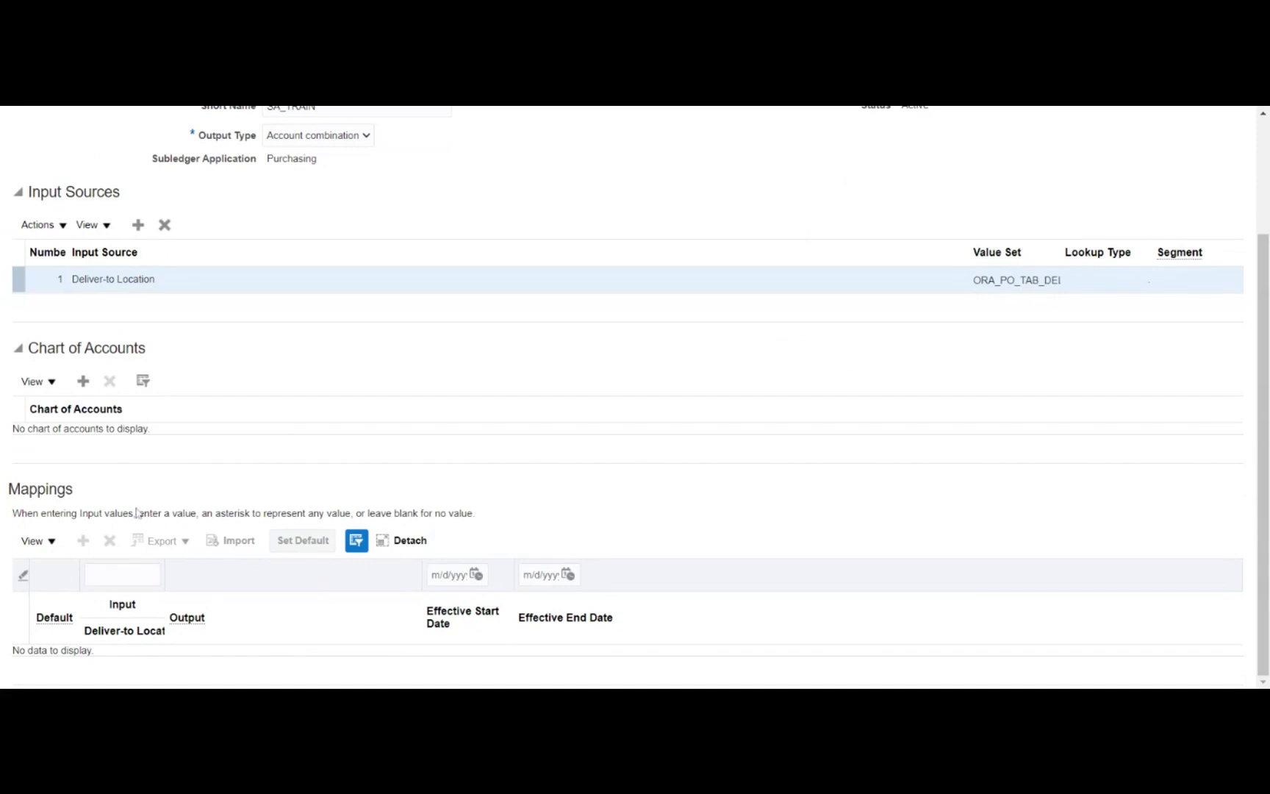
pyautogui.click(83, 381)
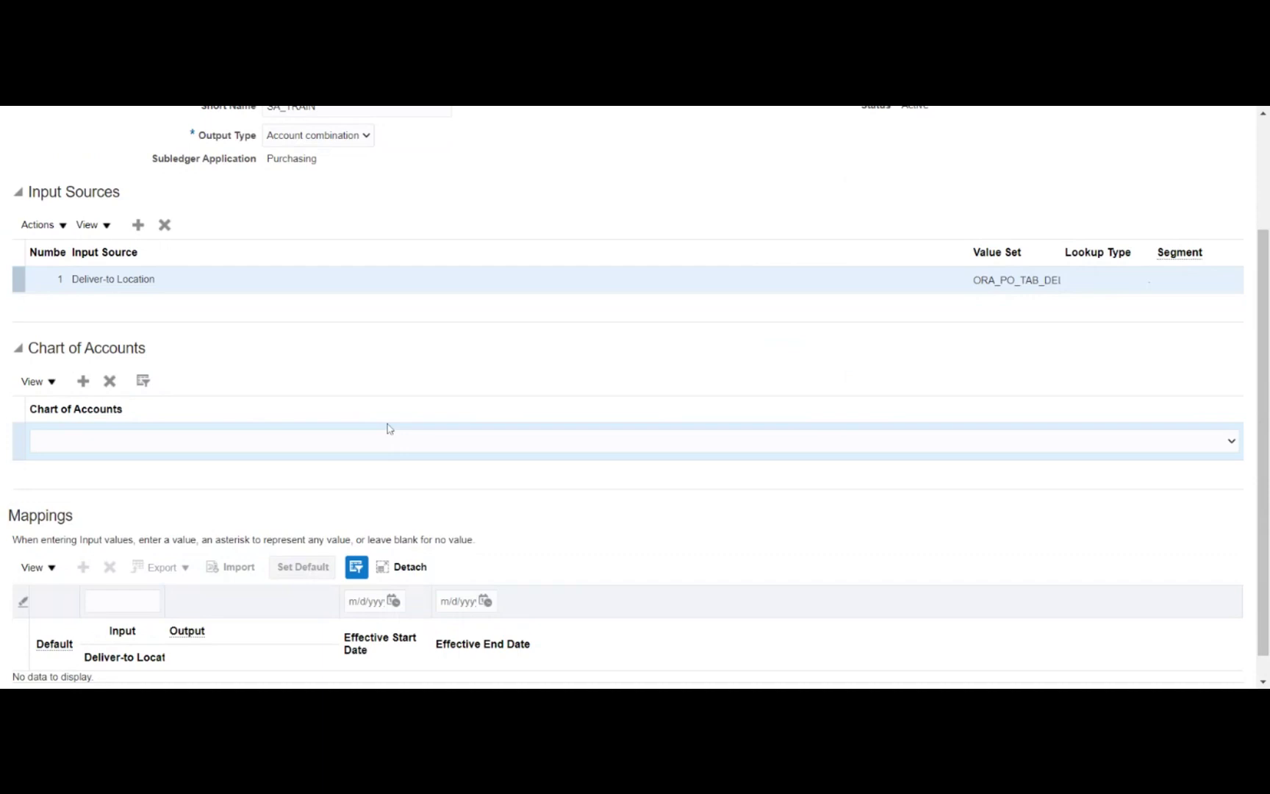
pyautogui.click(416, 441)
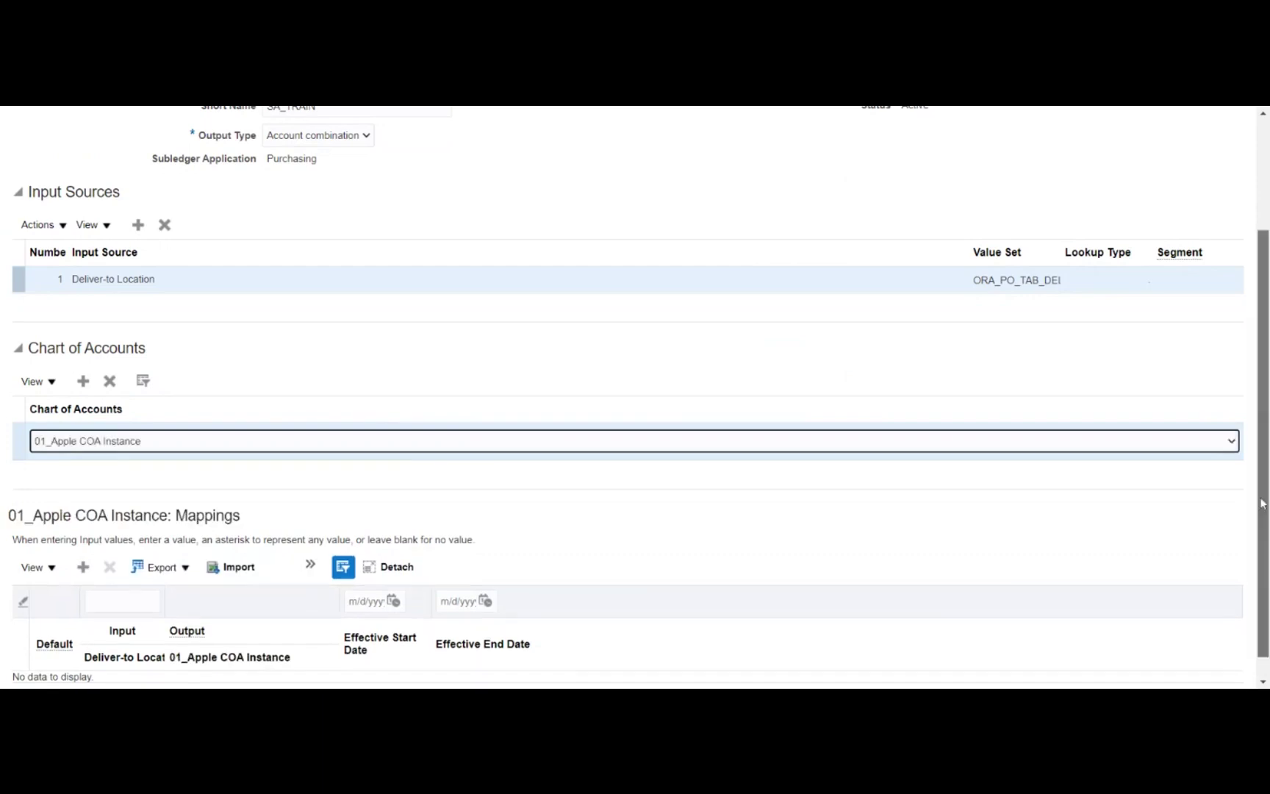
# Add a mapping row under 01_Apple COA Instance with 01_Apple BU Address as the Deliver-to Location input.
pyautogui.scroll(-1, 1263, 504)
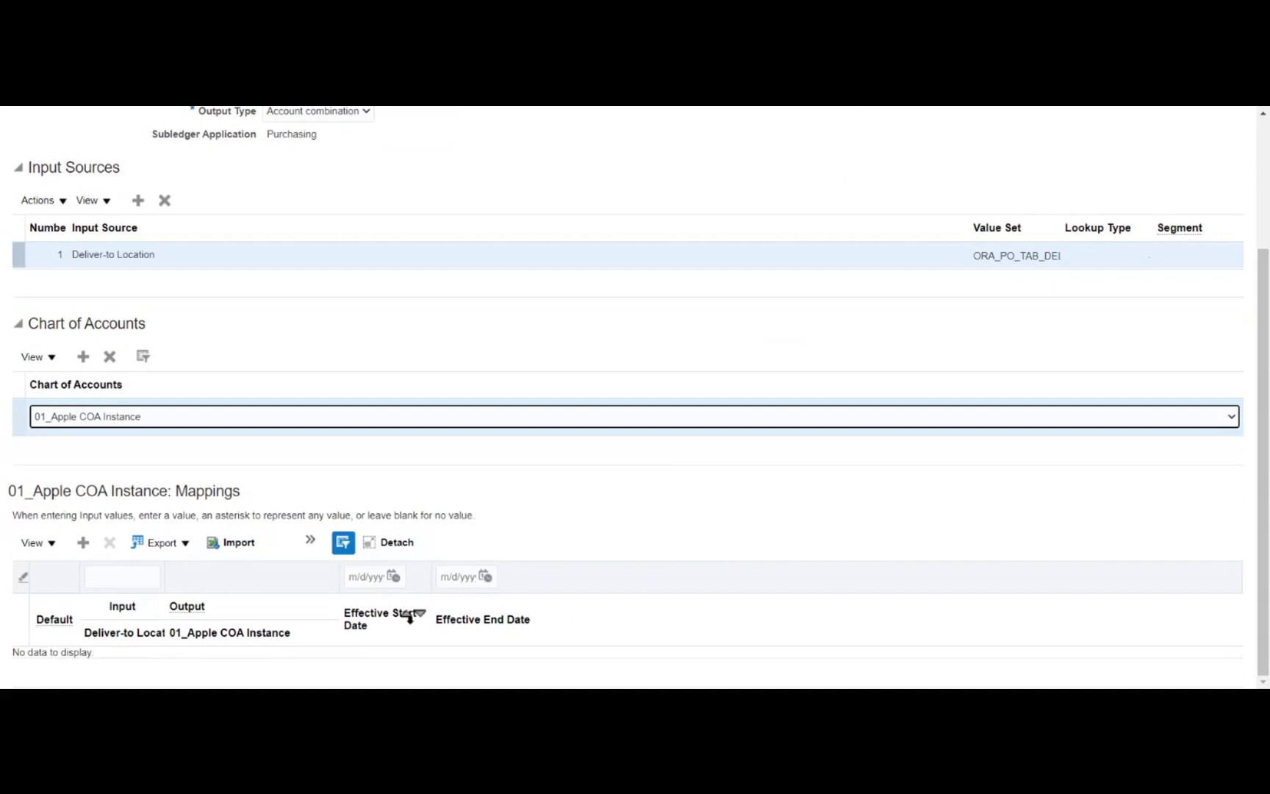
pyautogui.click(84, 543)
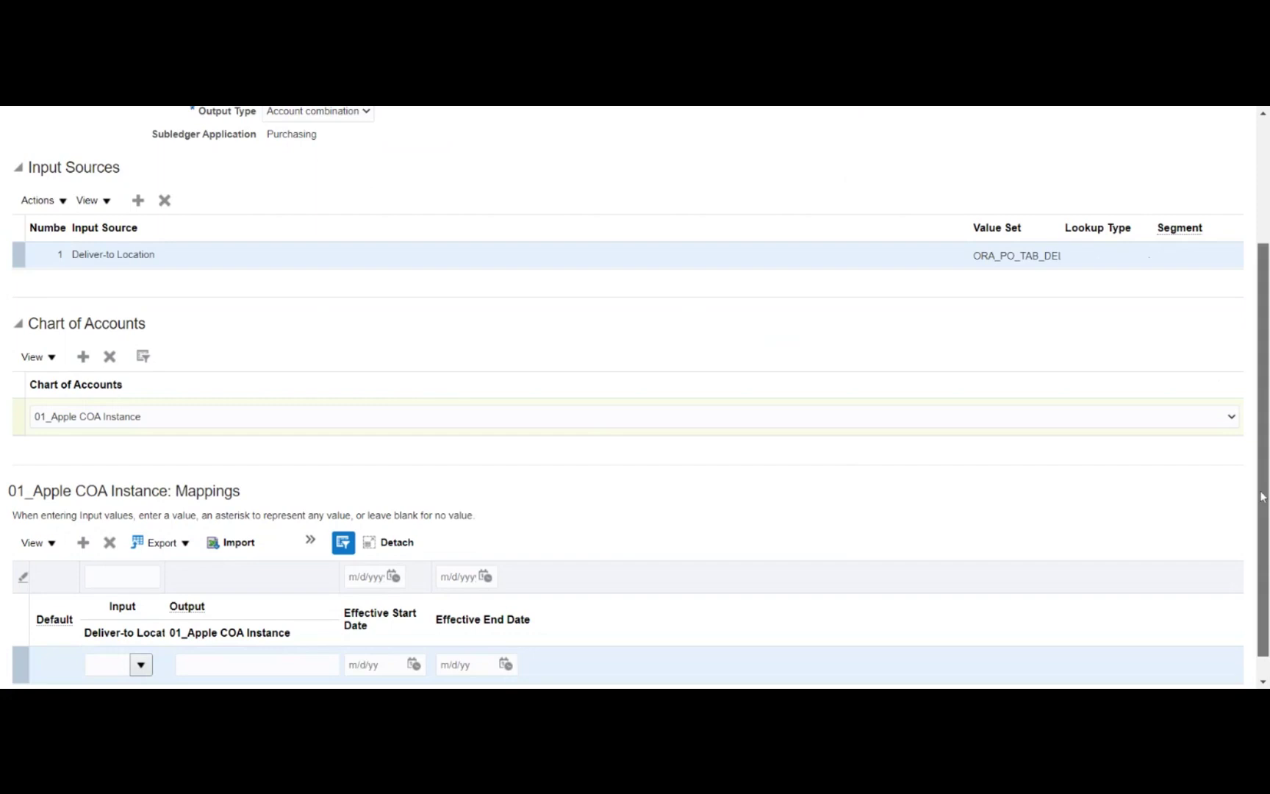
pyautogui.moveTo(1262, 497); pyautogui.dragTo(1240, 605)
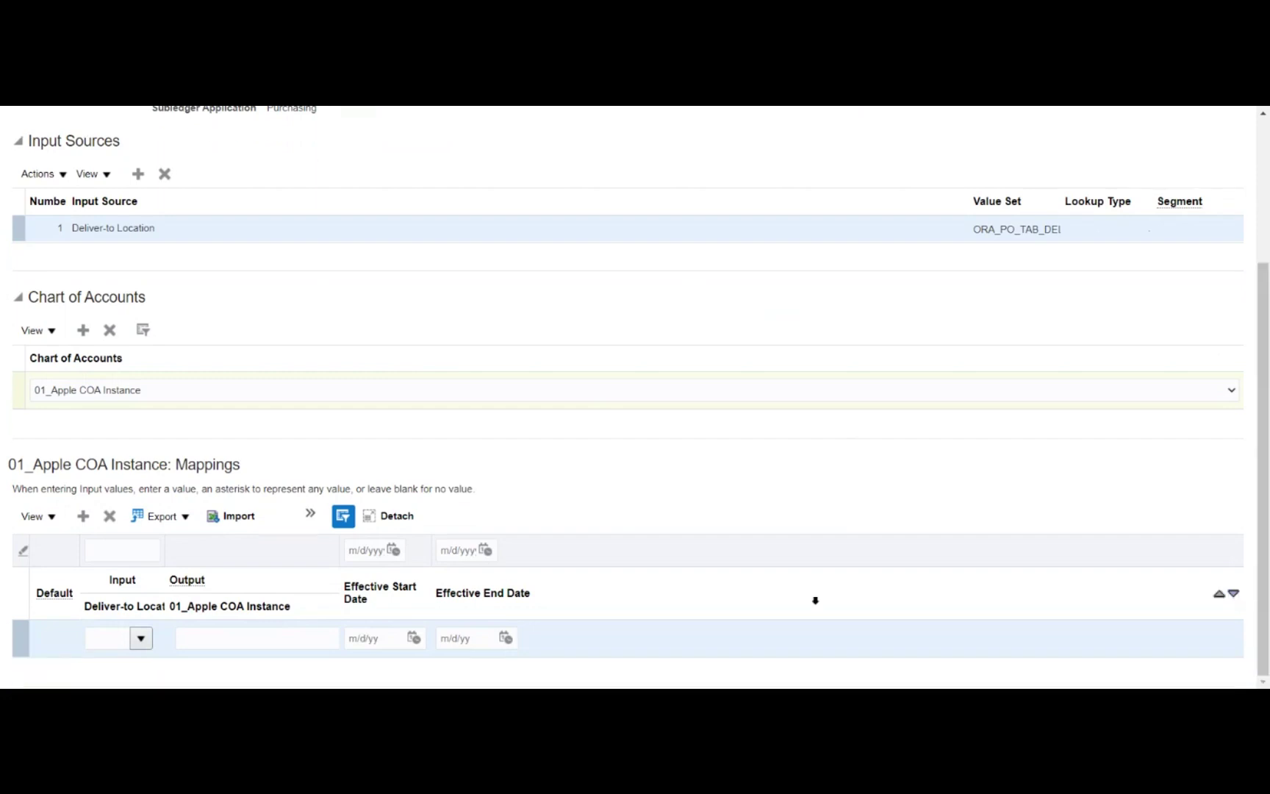
pyautogui.click(141, 640)
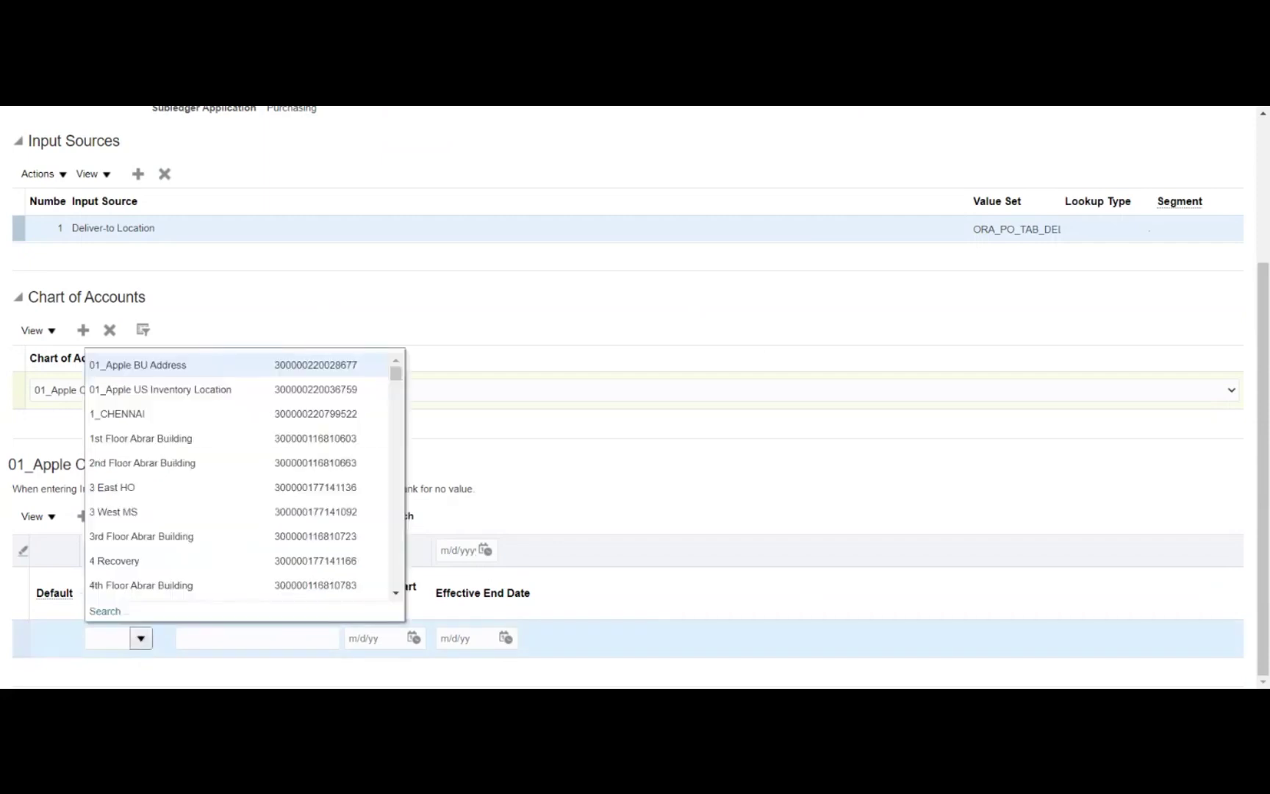
pyautogui.click(147, 365)
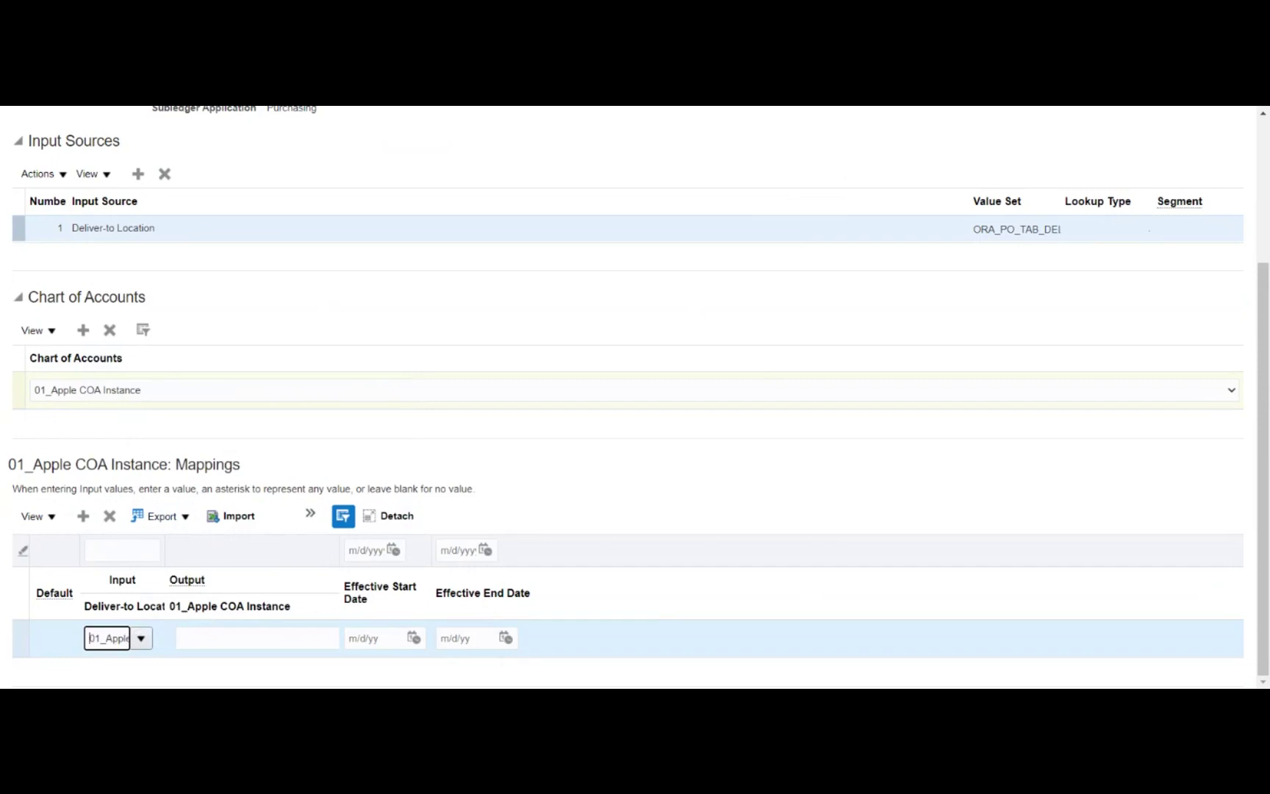
pyautogui.press('Tab')
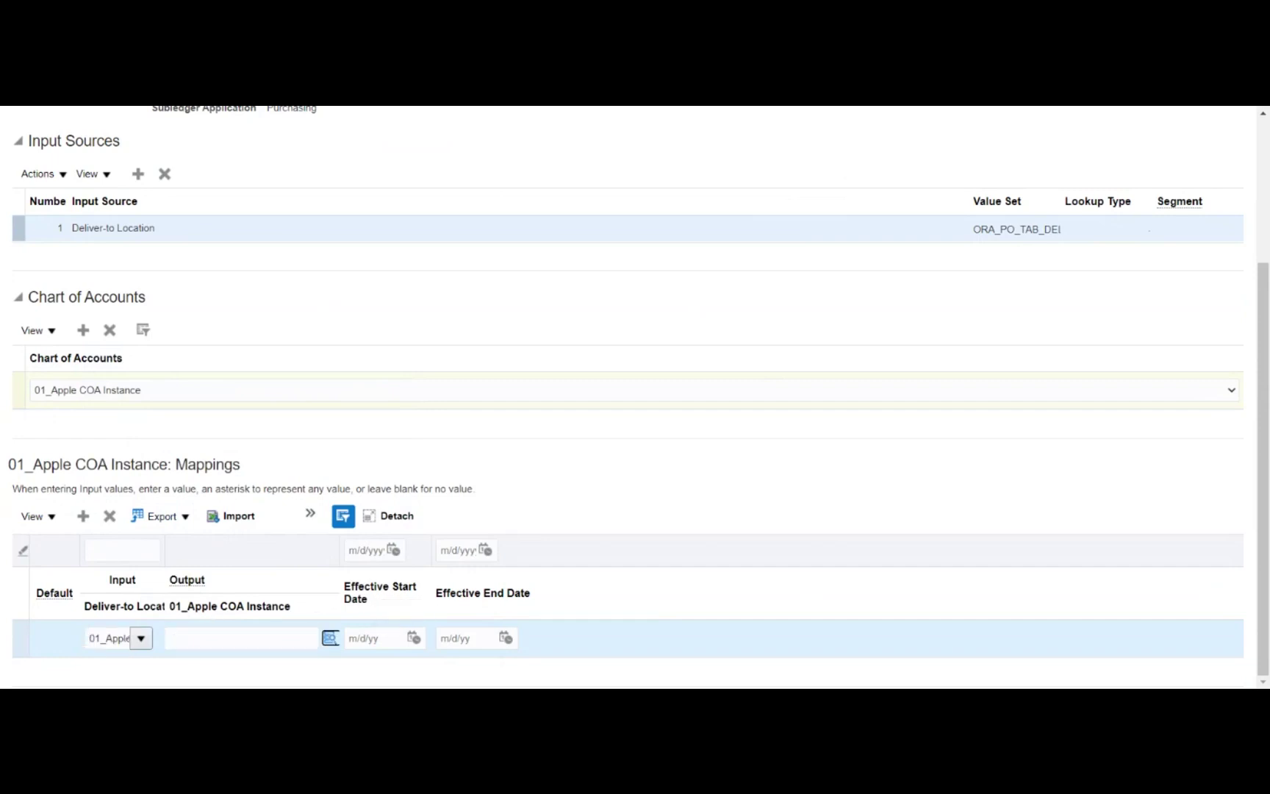
# Open the mapping row's output account combination and choose Company 1000 (Hospitality) and Department 1000 (Admin).
pyautogui.click(330, 638)
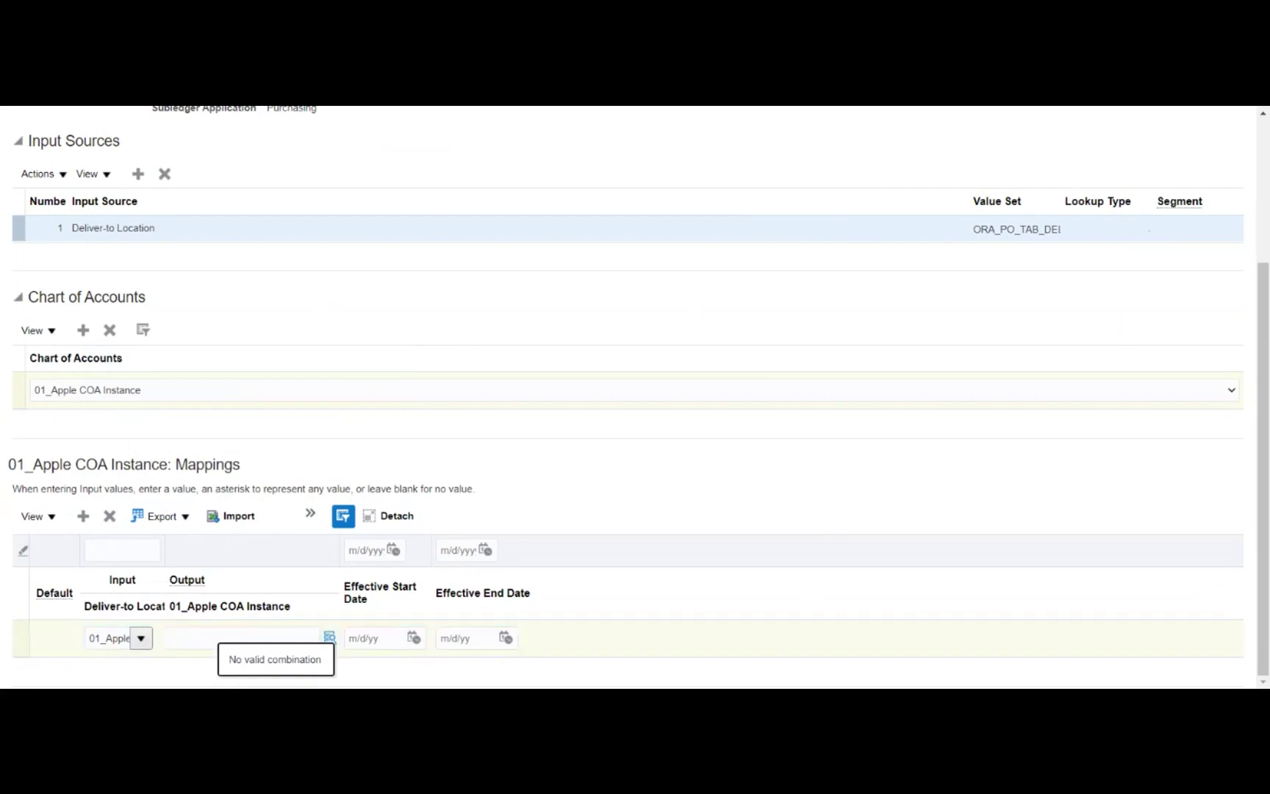
pyautogui.click(329, 638)
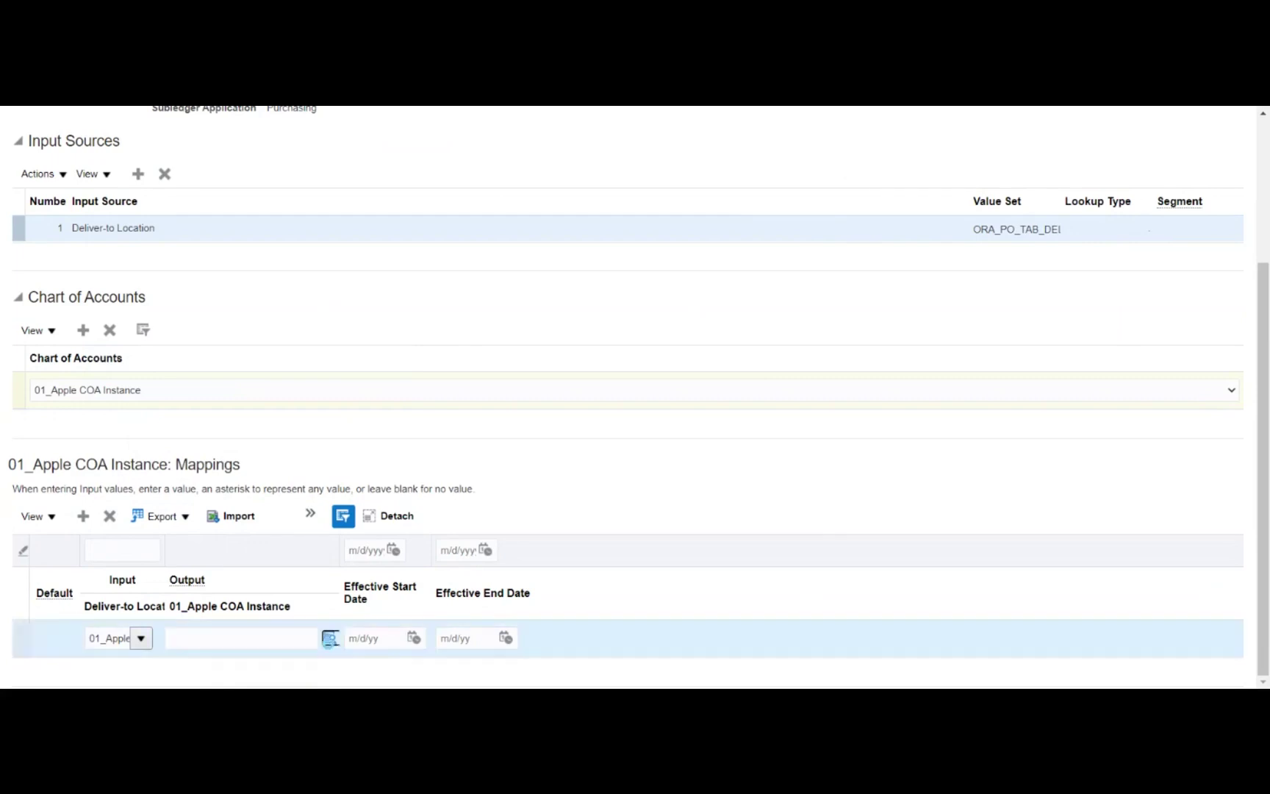
pyautogui.click(330, 640)
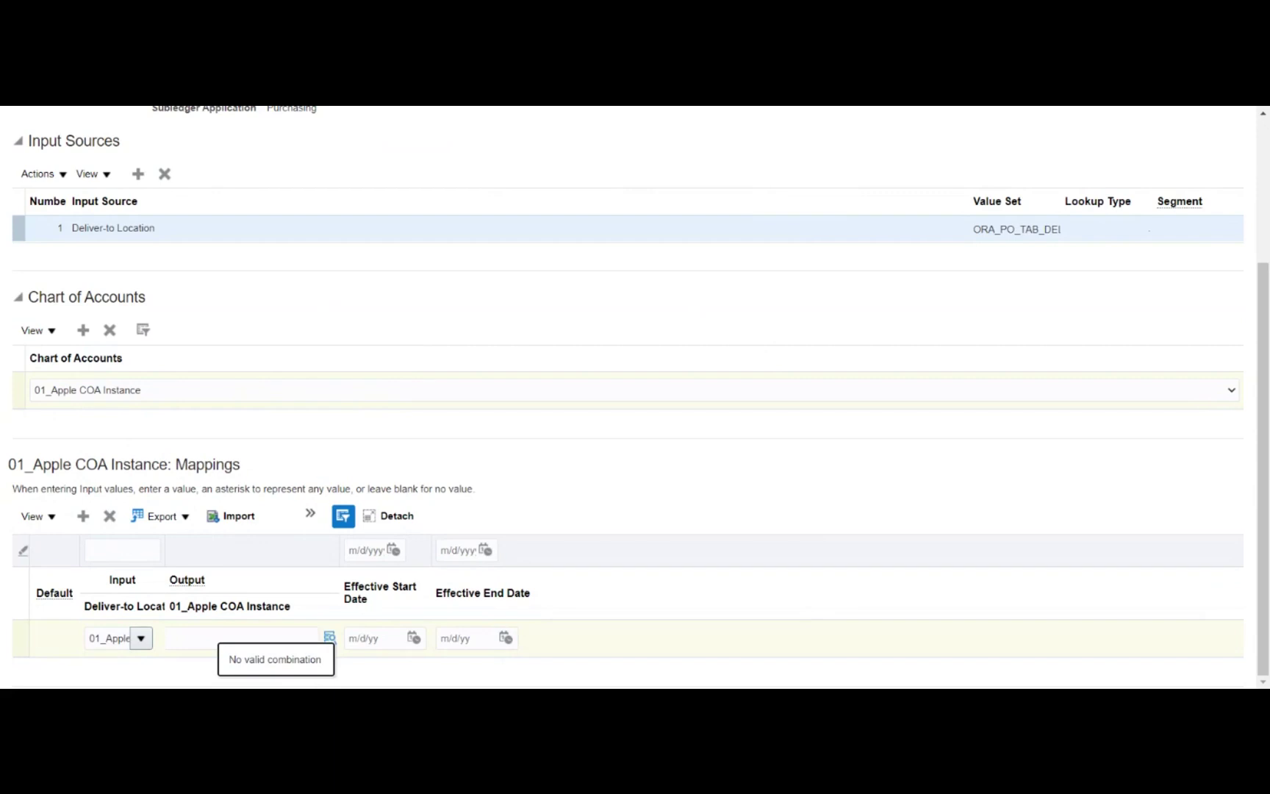
pyautogui.click(331, 640)
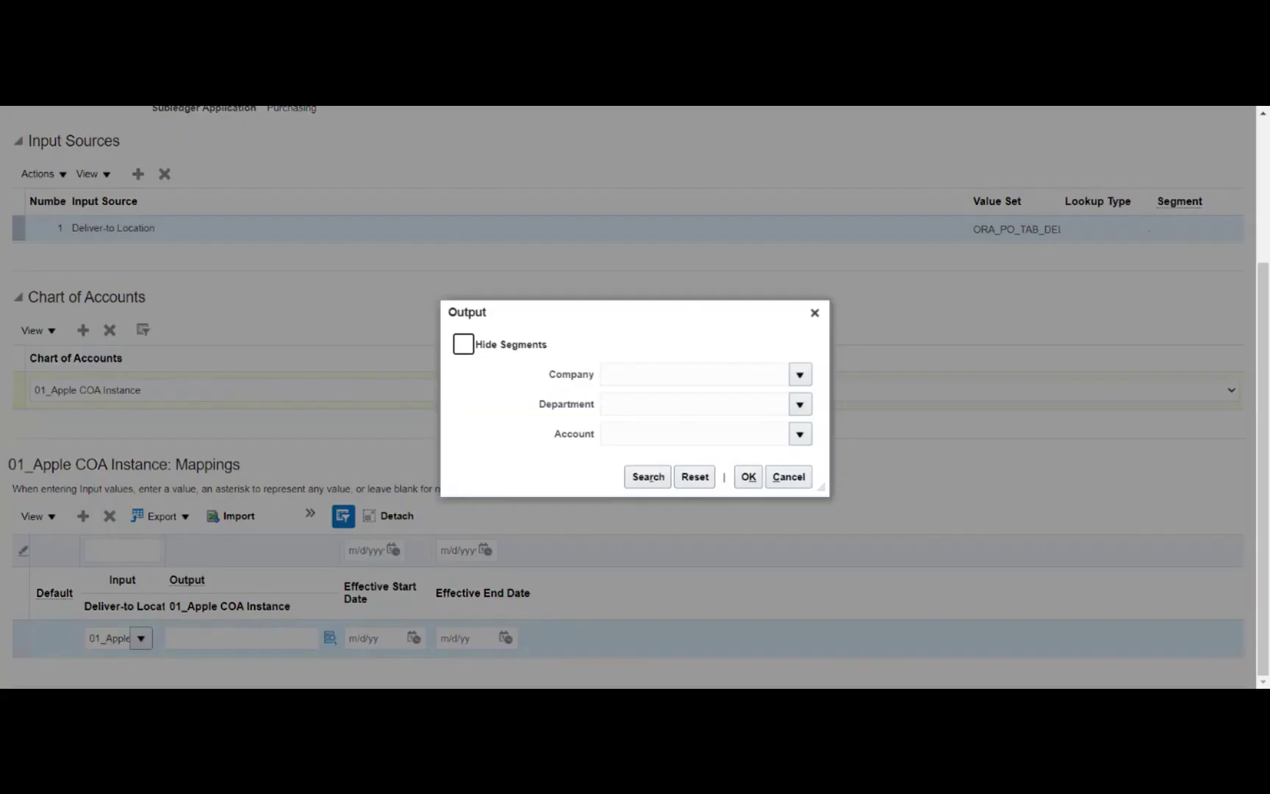
pyautogui.click(800, 377)
pyautogui.click(732, 404)
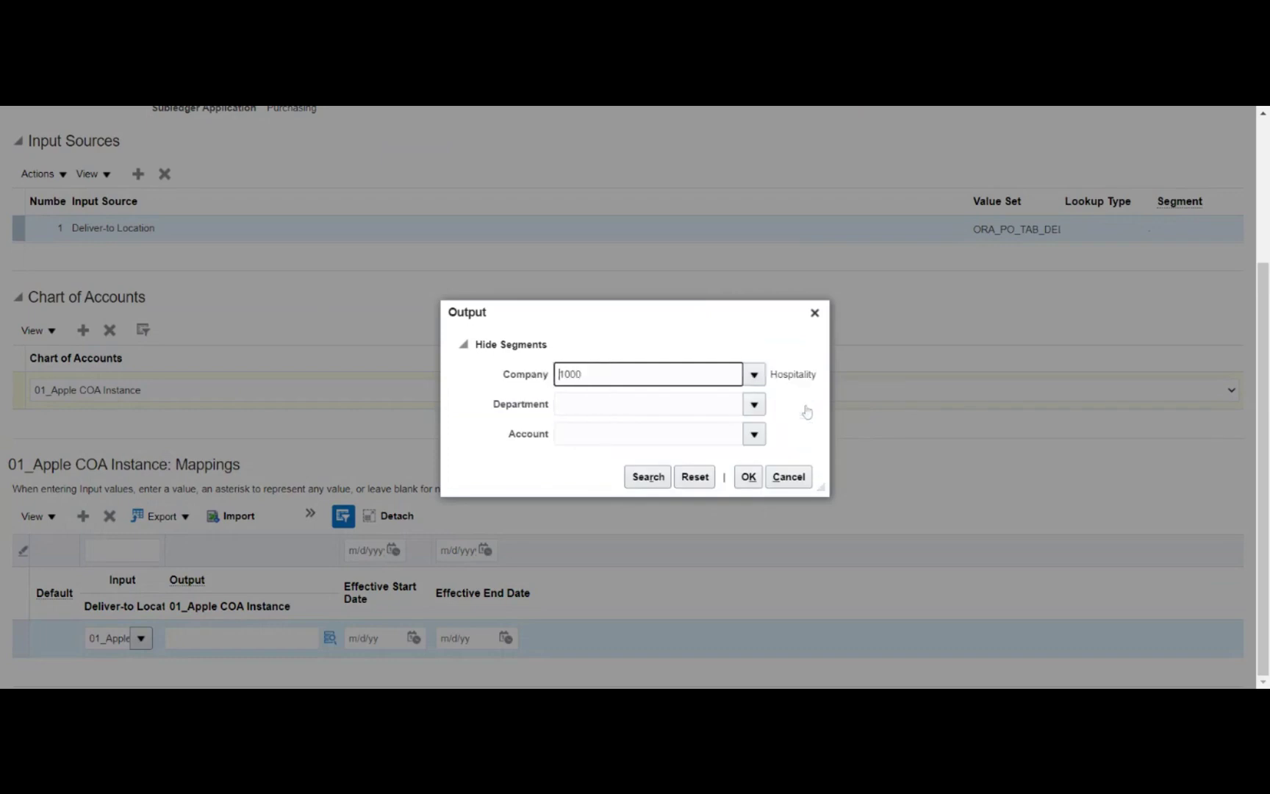
pyautogui.click(756, 405)
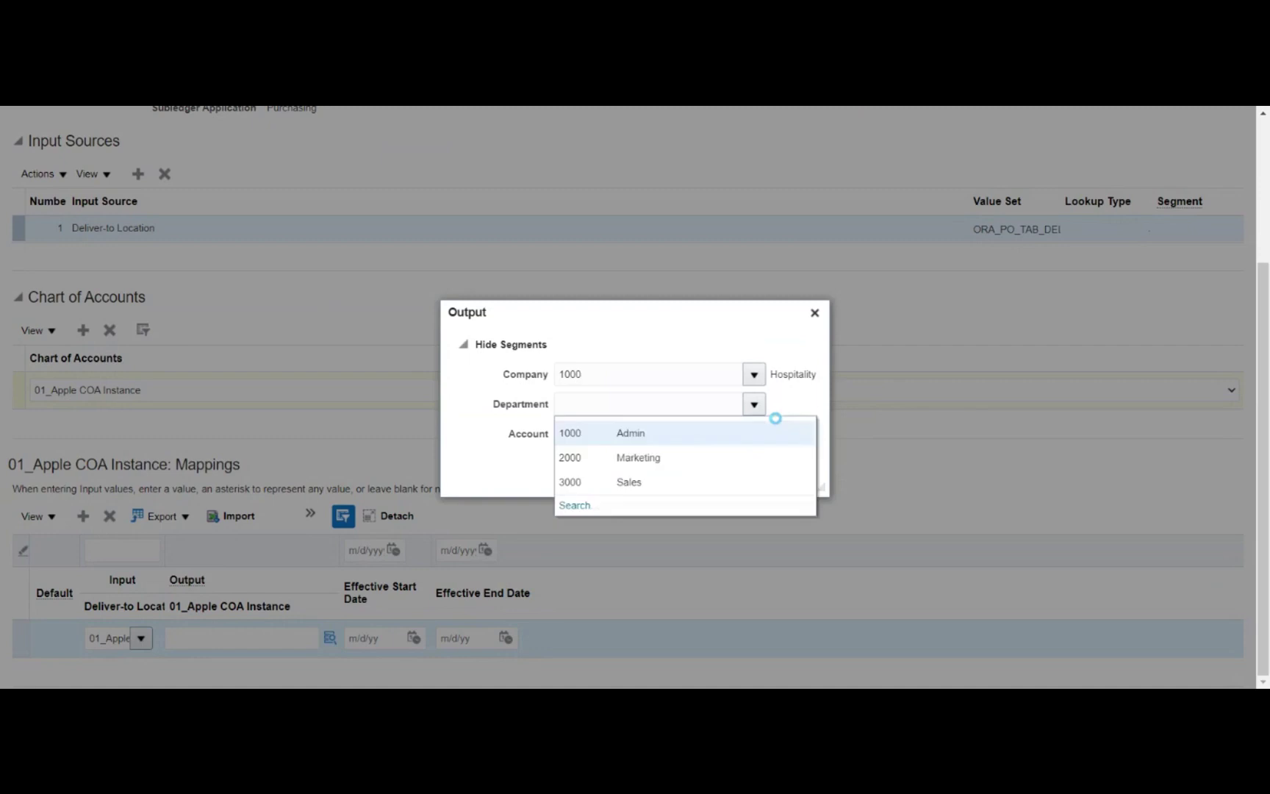
pyautogui.click(716, 435)
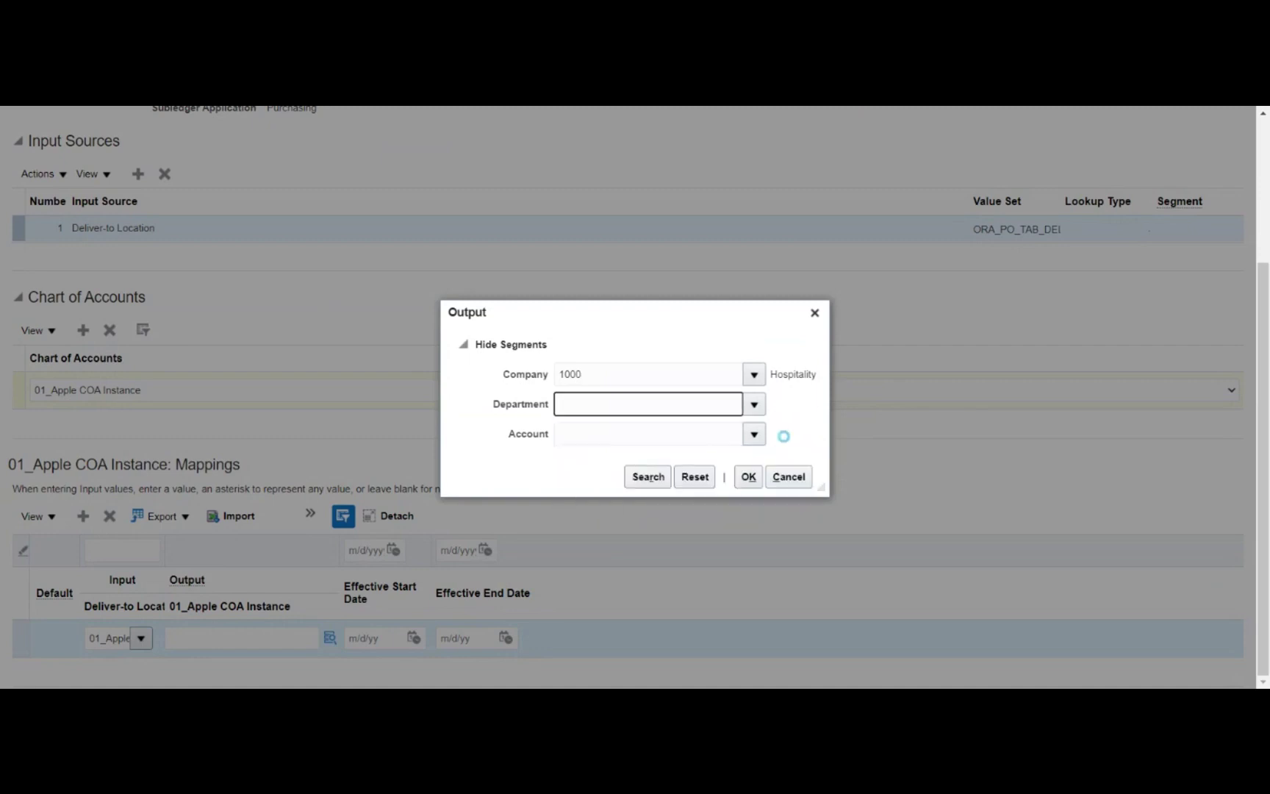
# Set the output combination's Account to 11300 (Short Term Investment) and apply the combination to the mapping row.
pyautogui.click(756, 441)
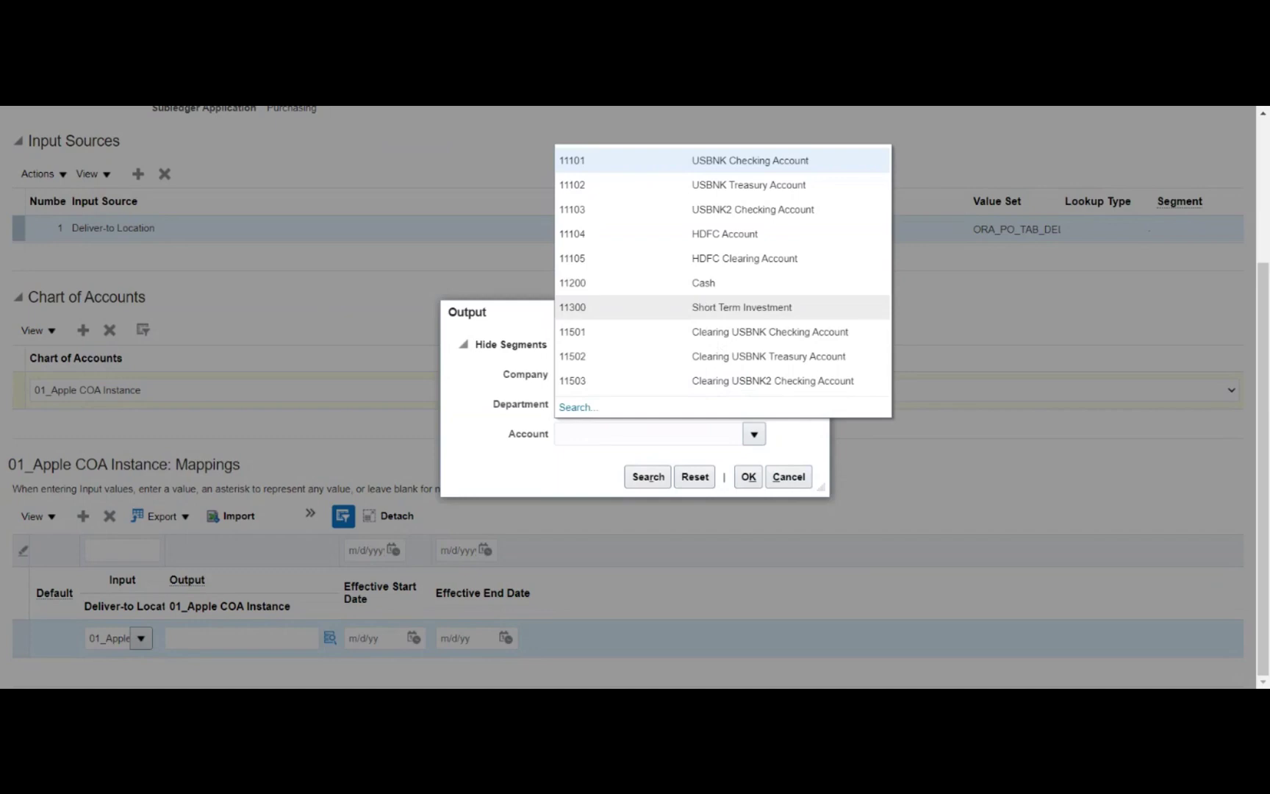
pyautogui.click(757, 433)
pyautogui.write('11300')
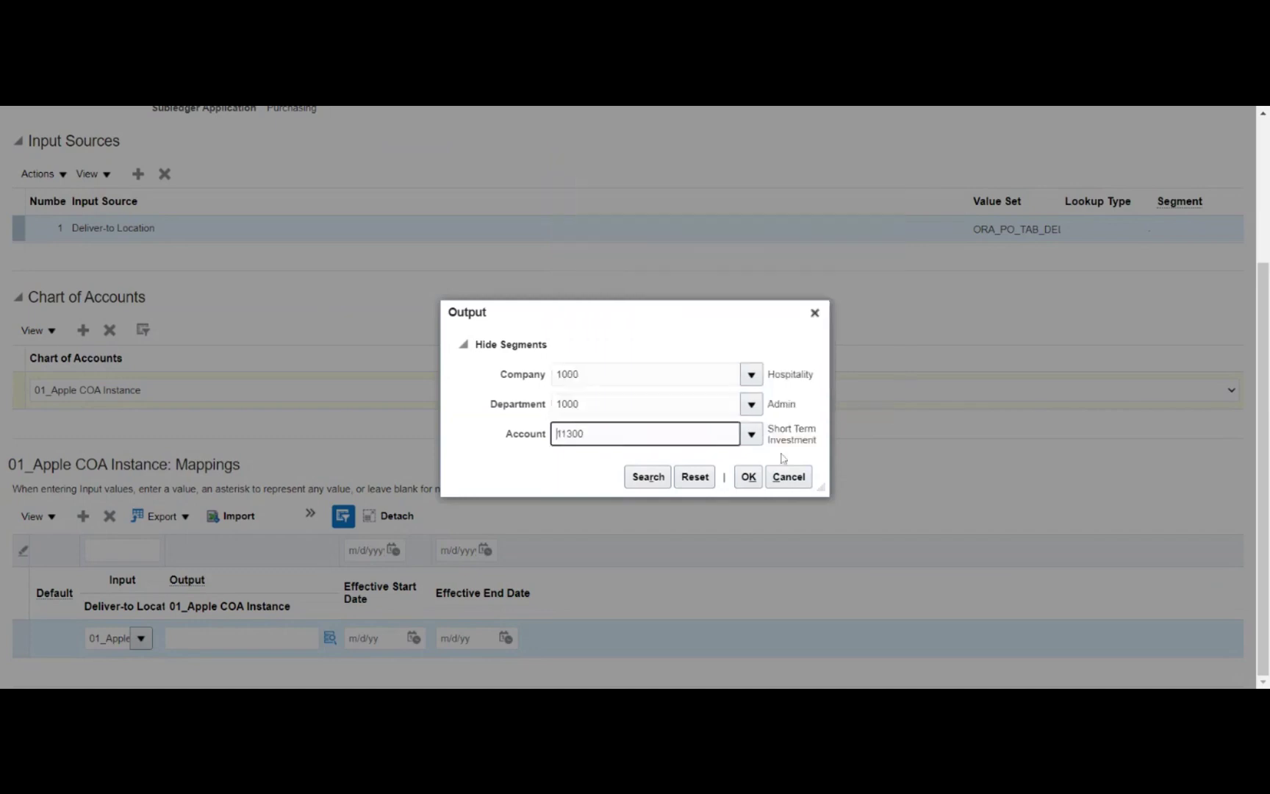
pyautogui.click(749, 478)
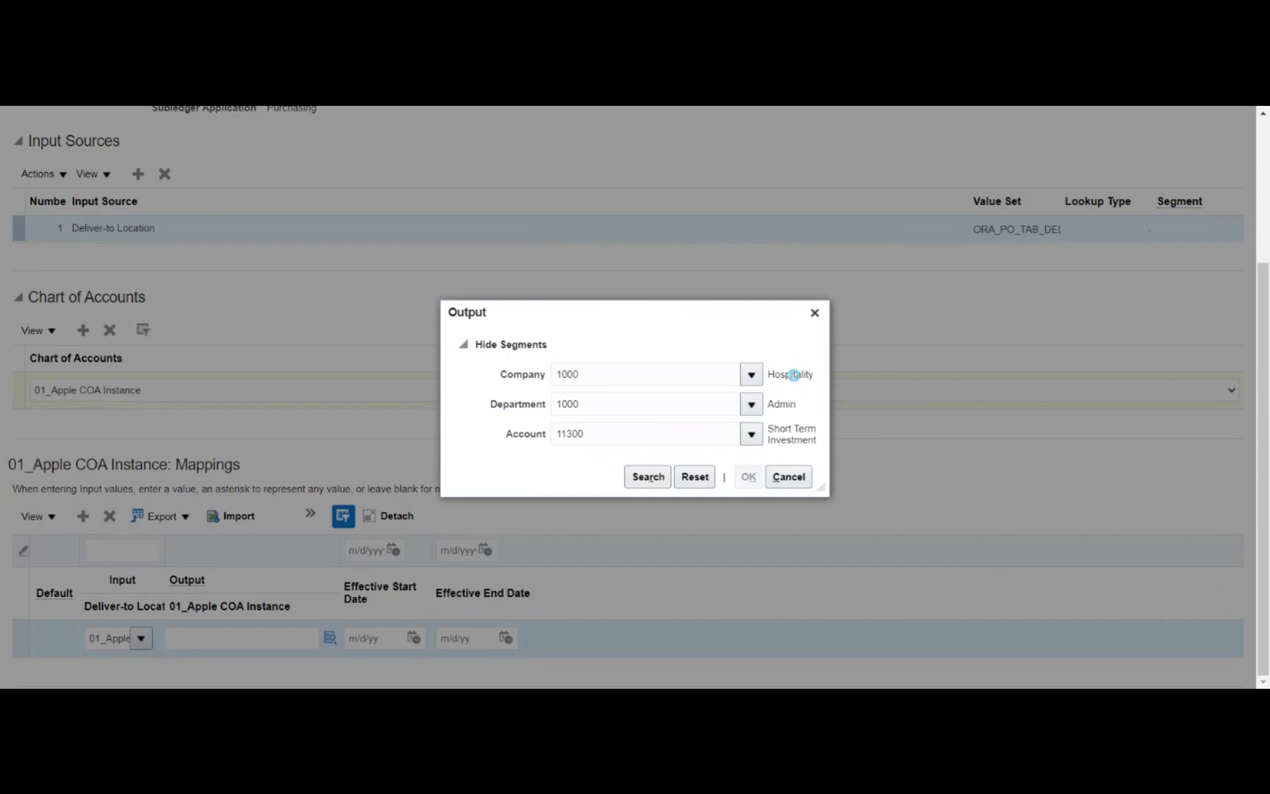
pyautogui.click(656, 474)
pyautogui.click(751, 471)
pyautogui.click(743, 477)
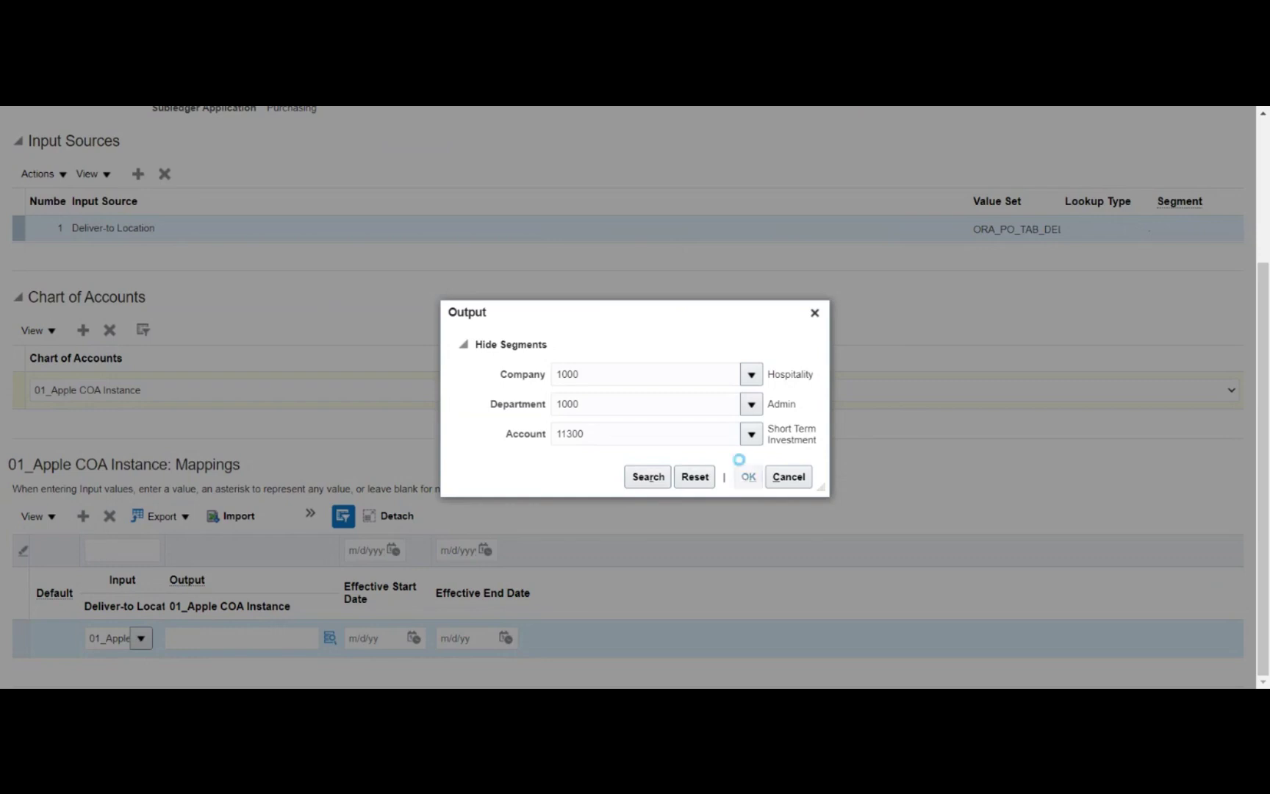
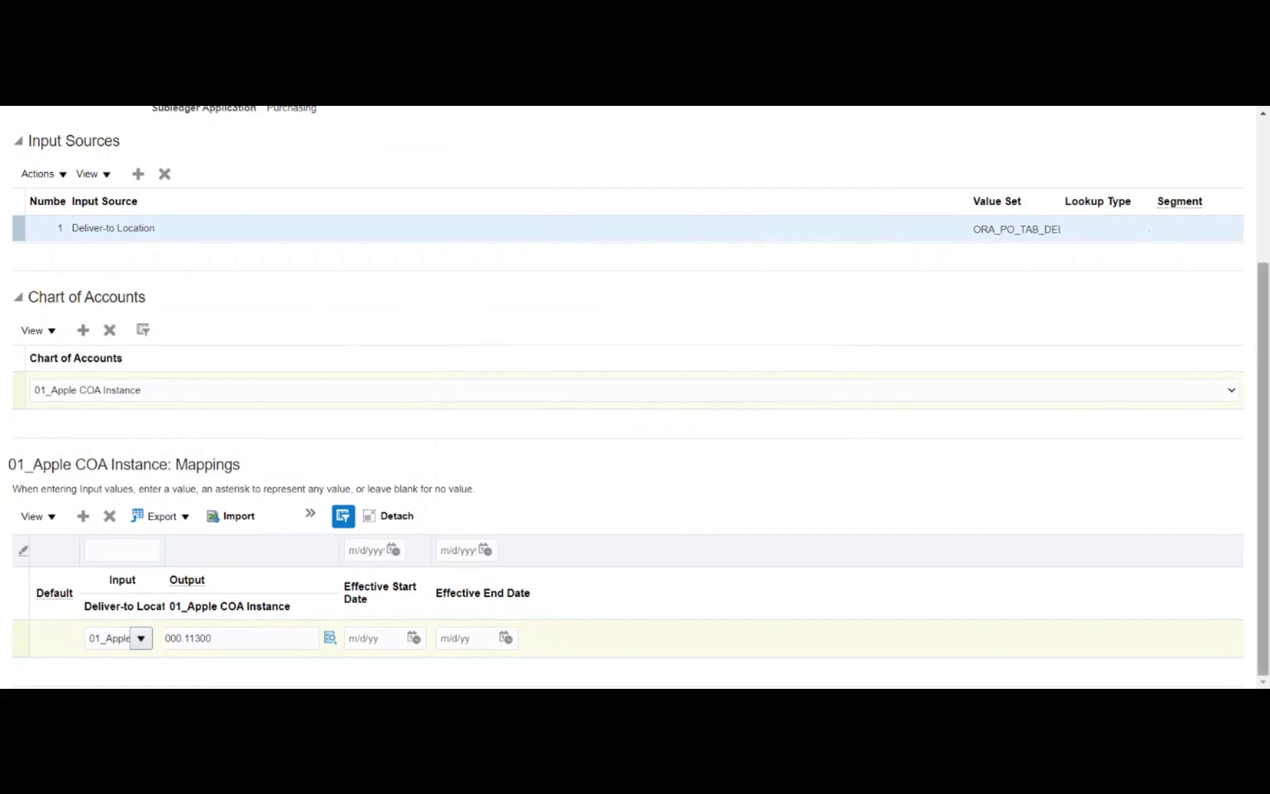
# Save and close the SA Train mapping set, and return to the Procurement Transaction Account Rules tasks.
pyautogui.scroll(3, 1266, 330)
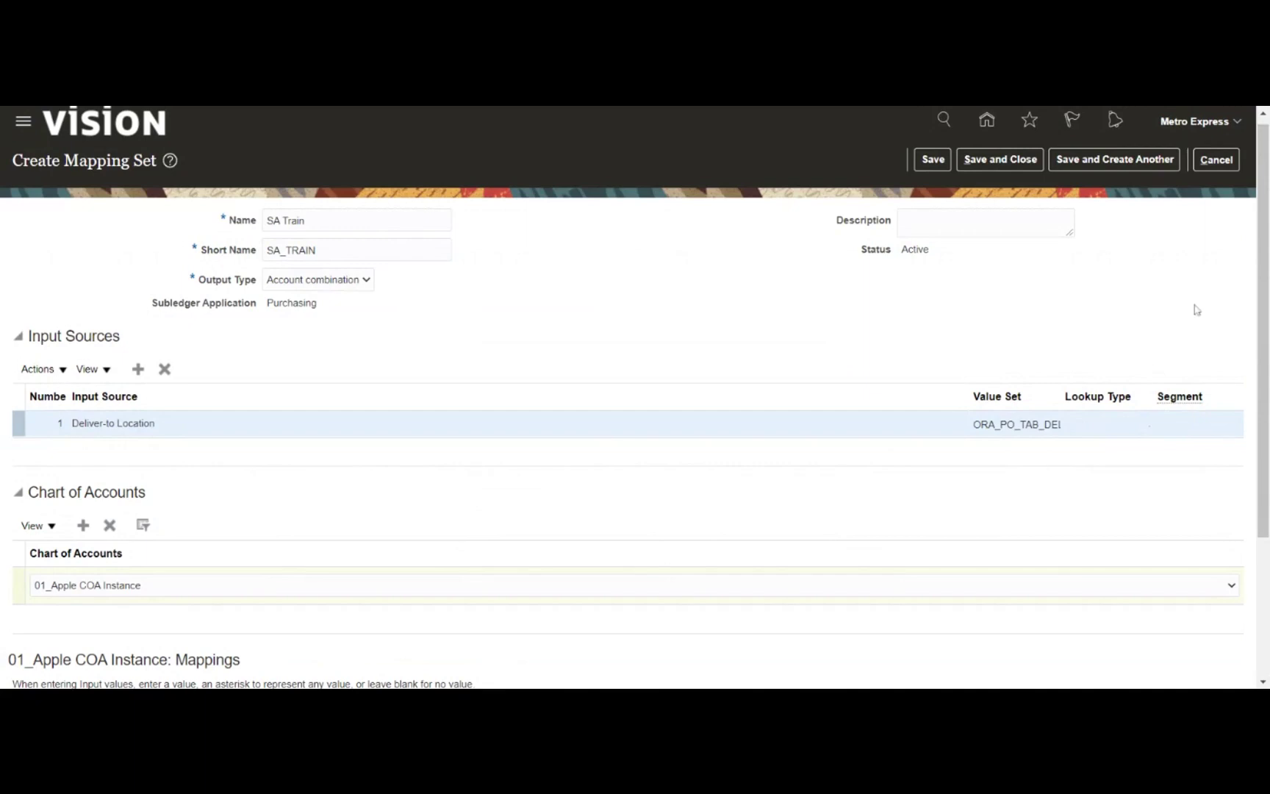
pyautogui.moveTo(1264, 281); pyautogui.dragTo(1246, 432)
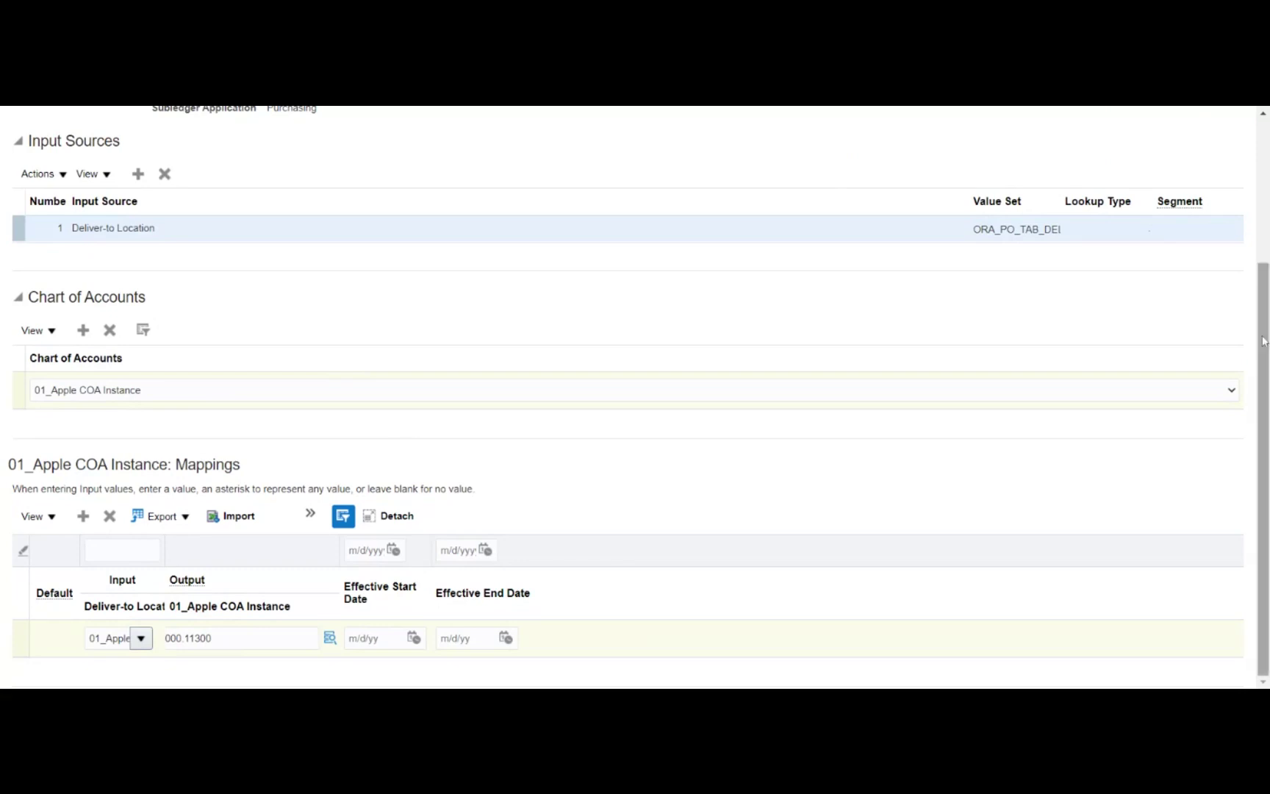
pyautogui.moveTo(1264, 340); pyautogui.dragTo(1265, 198)
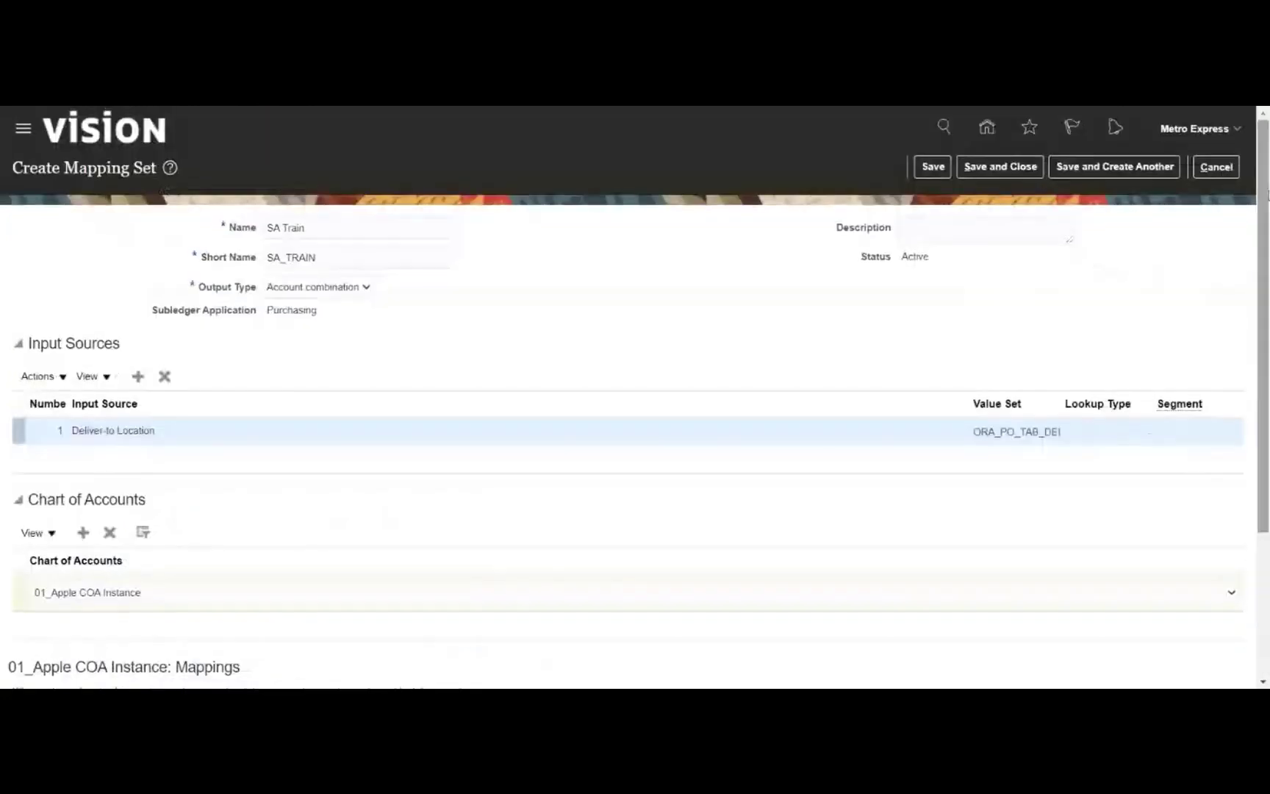
pyautogui.click(994, 170)
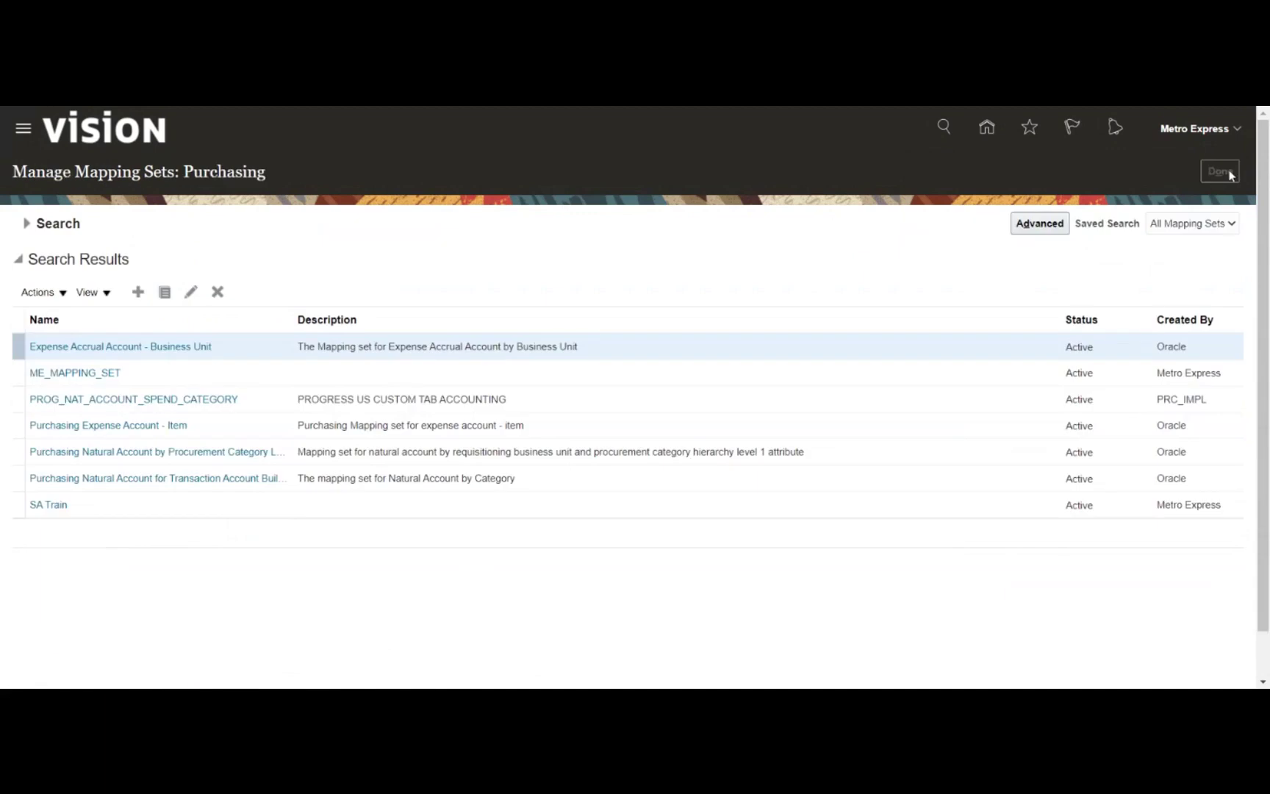
pyautogui.click(1228, 174)
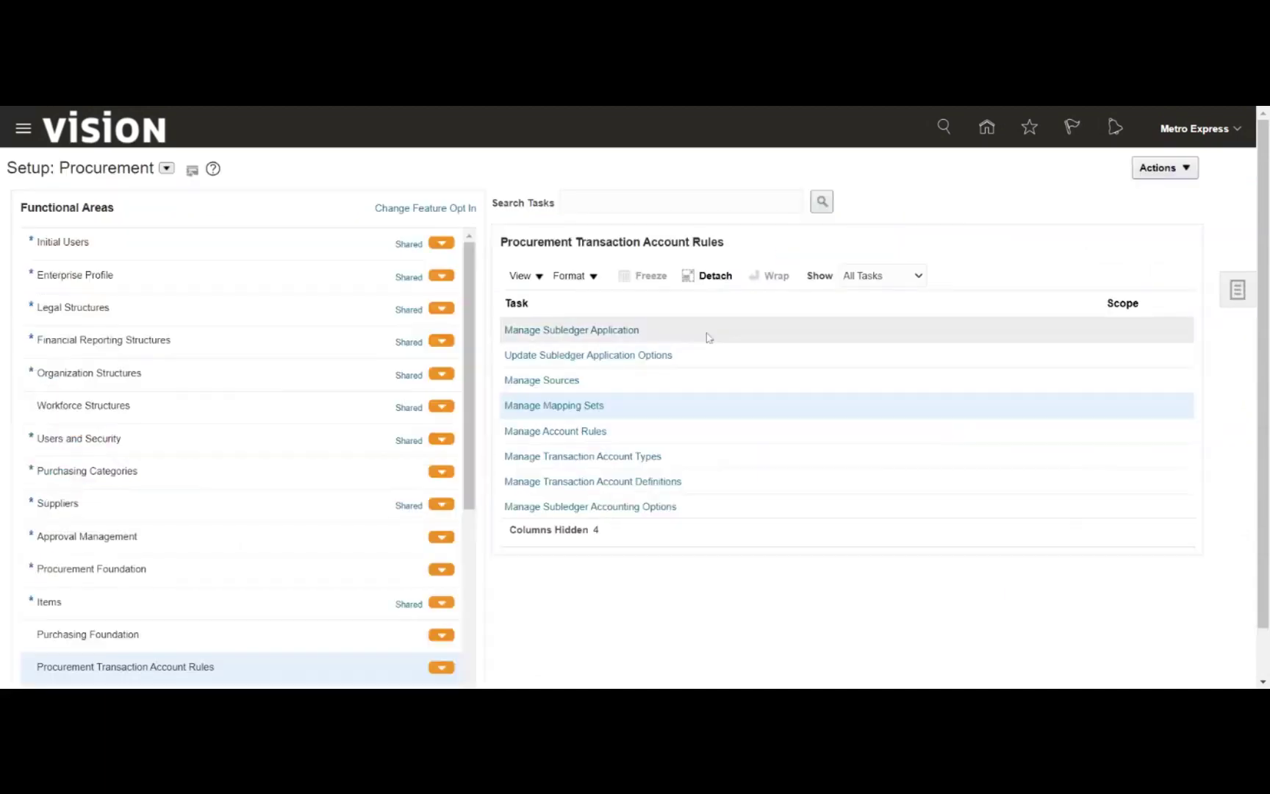
# Open Manage Account Rules and create a new Purchasing account rule named Apple.
pyautogui.click(572, 432)
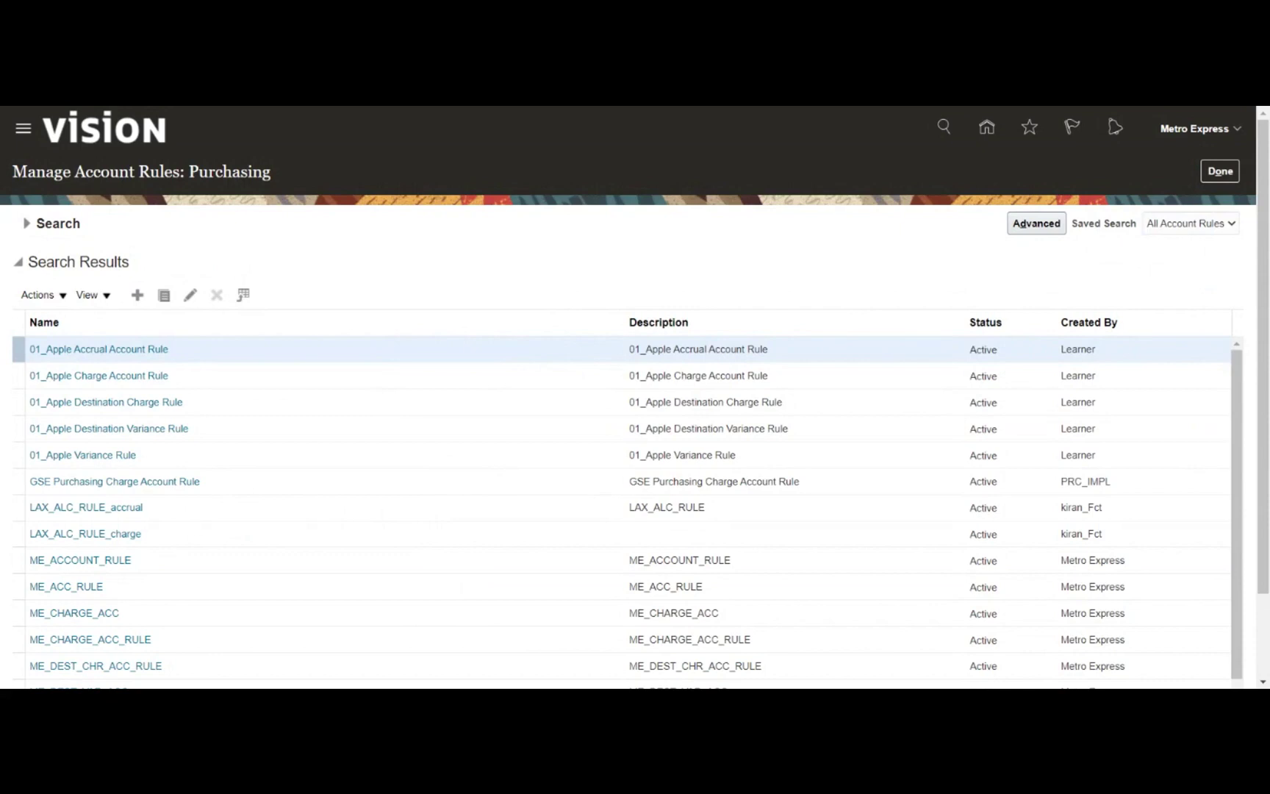
pyautogui.click(139, 292)
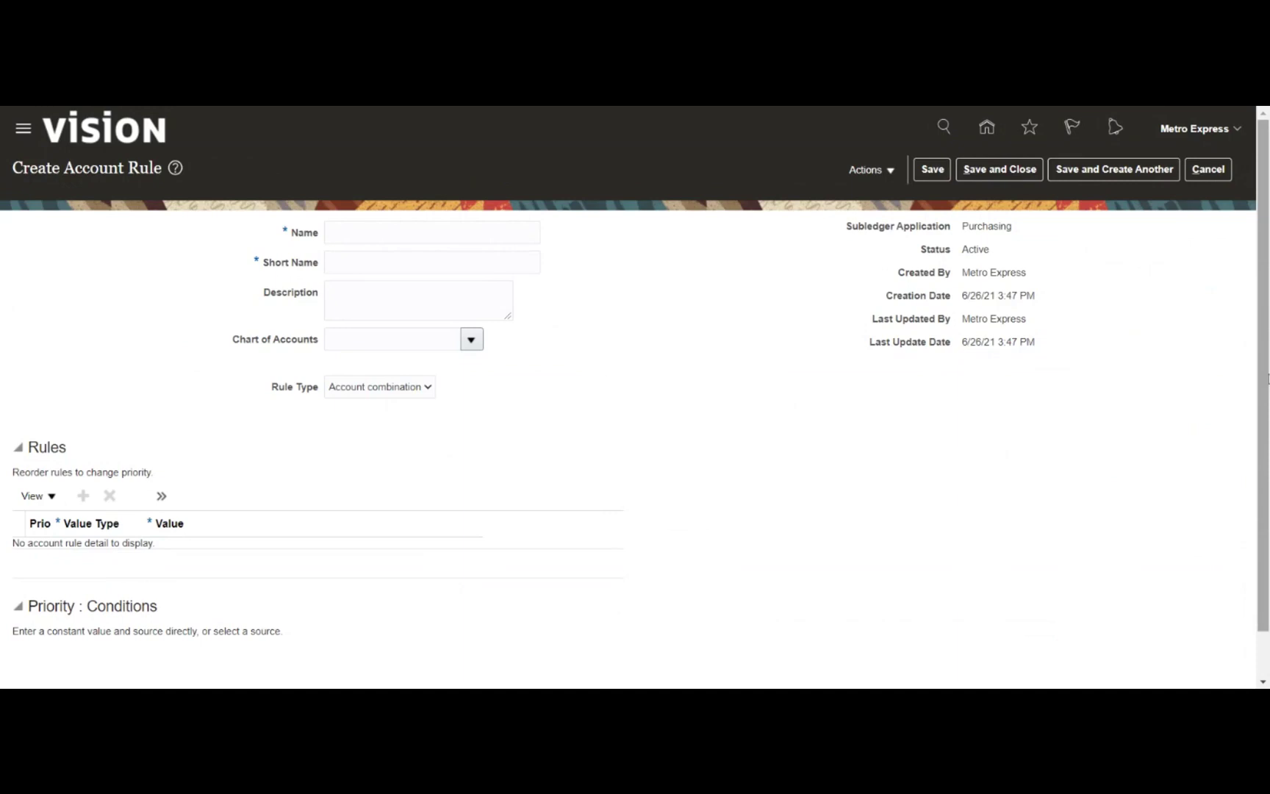
pyautogui.moveTo(1267, 379); pyautogui.dragTo(1267, 403)
pyautogui.click(441, 206)
pyautogui.write('Apple')
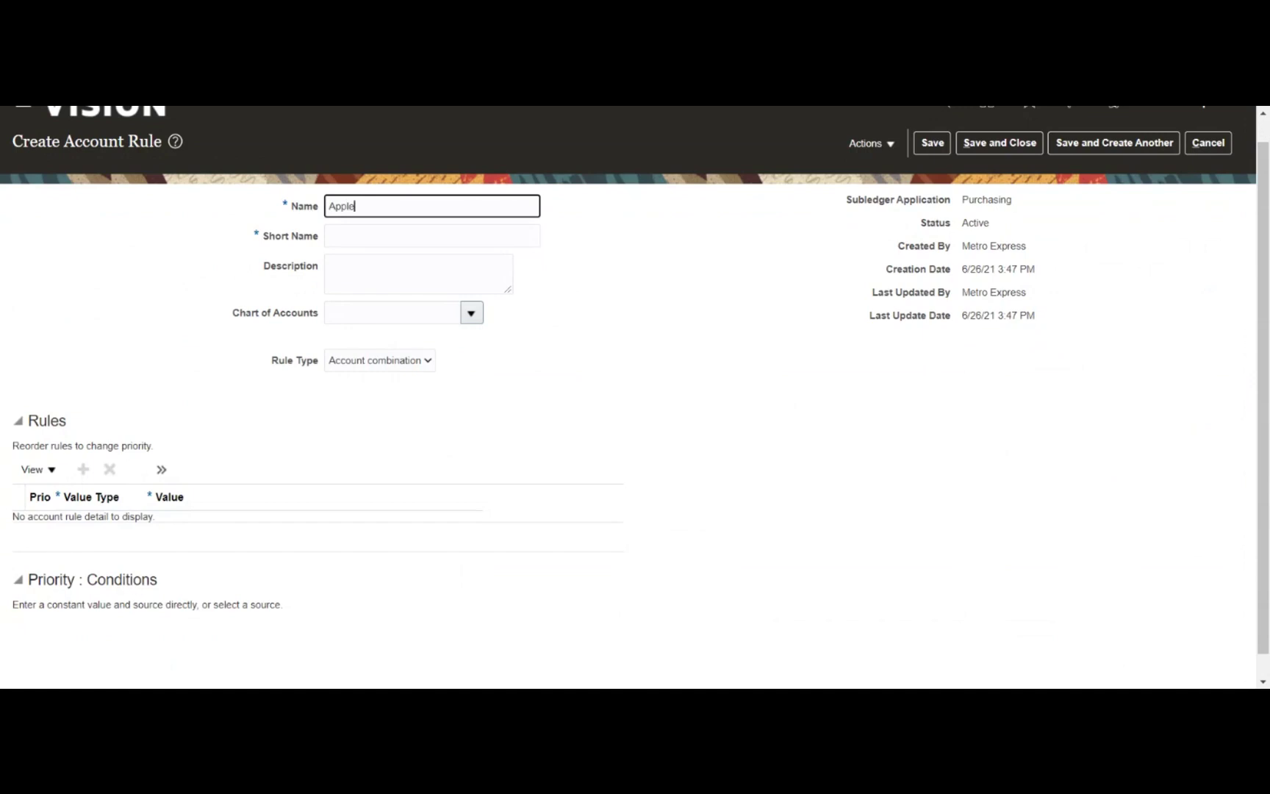
# Set the account rule's short name to APPLE in upper case.
pyautogui.press('Tab')
pyautogui.write('App')
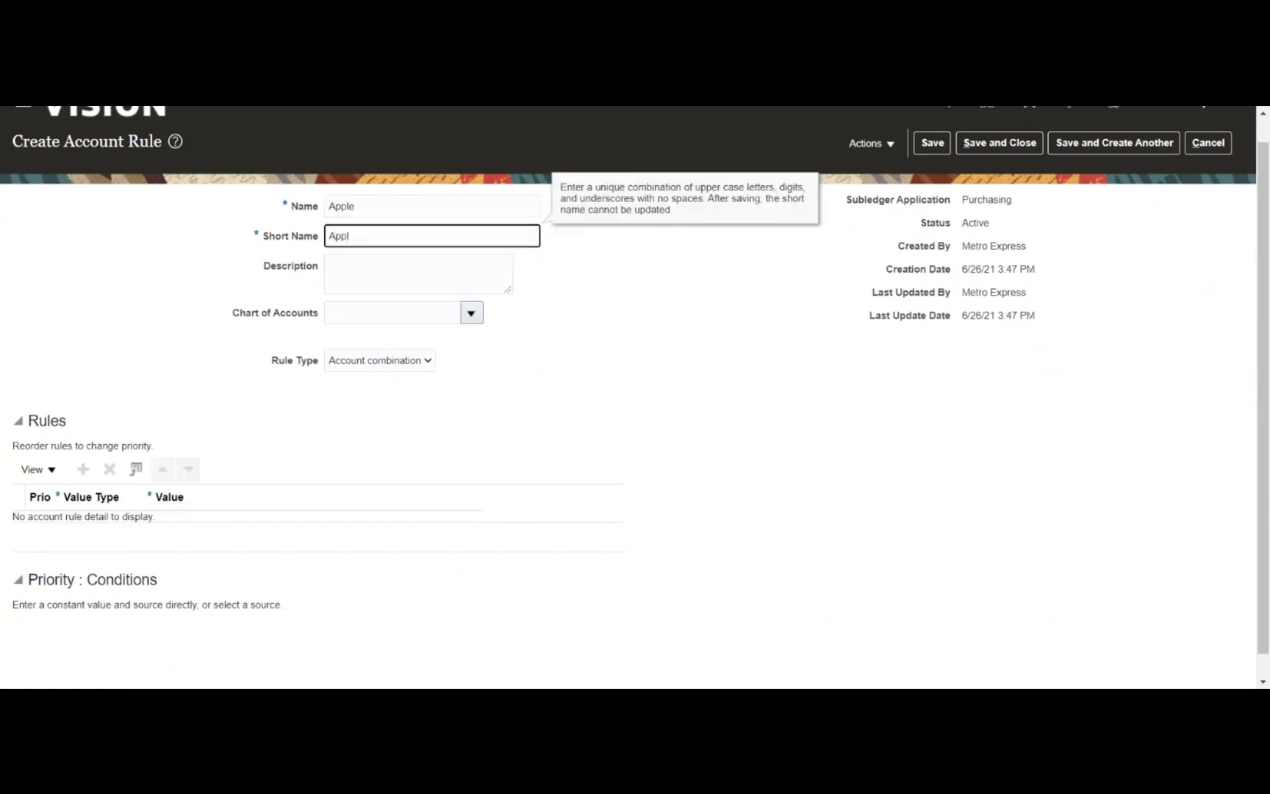
pyautogui.write('e')
pyautogui.press('Tab')
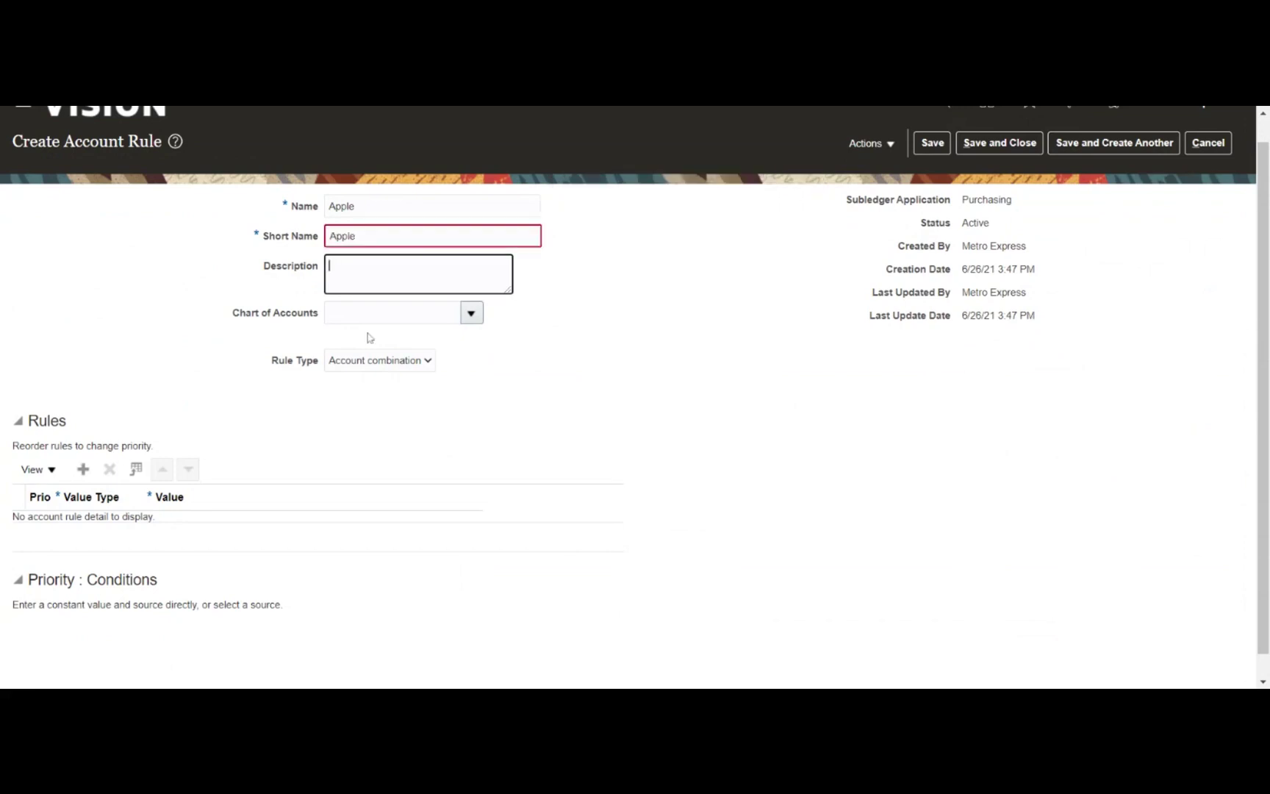
pyautogui.click(358, 236)
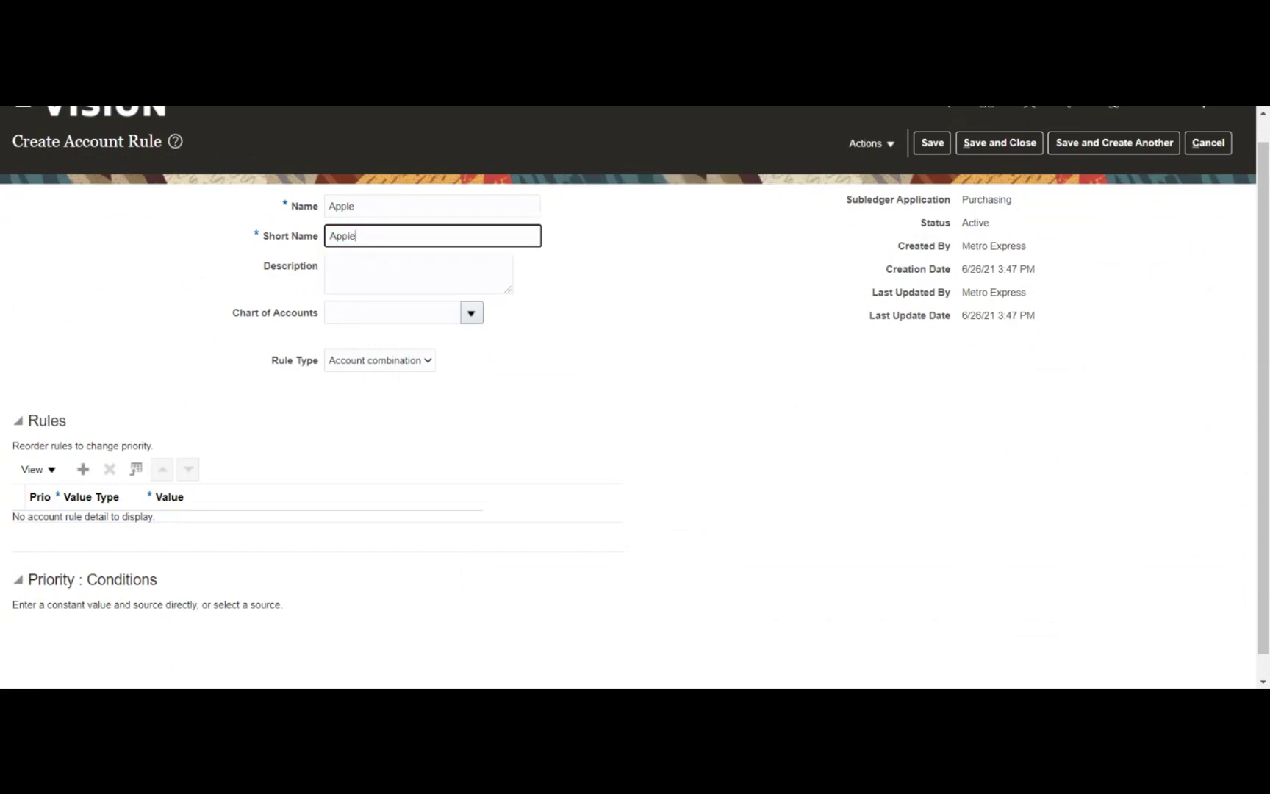
pyautogui.press('BackSpace')
pyautogui.press('BackSpace')
pyautogui.press('BackSpace')
pyautogui.press('BackSpace')
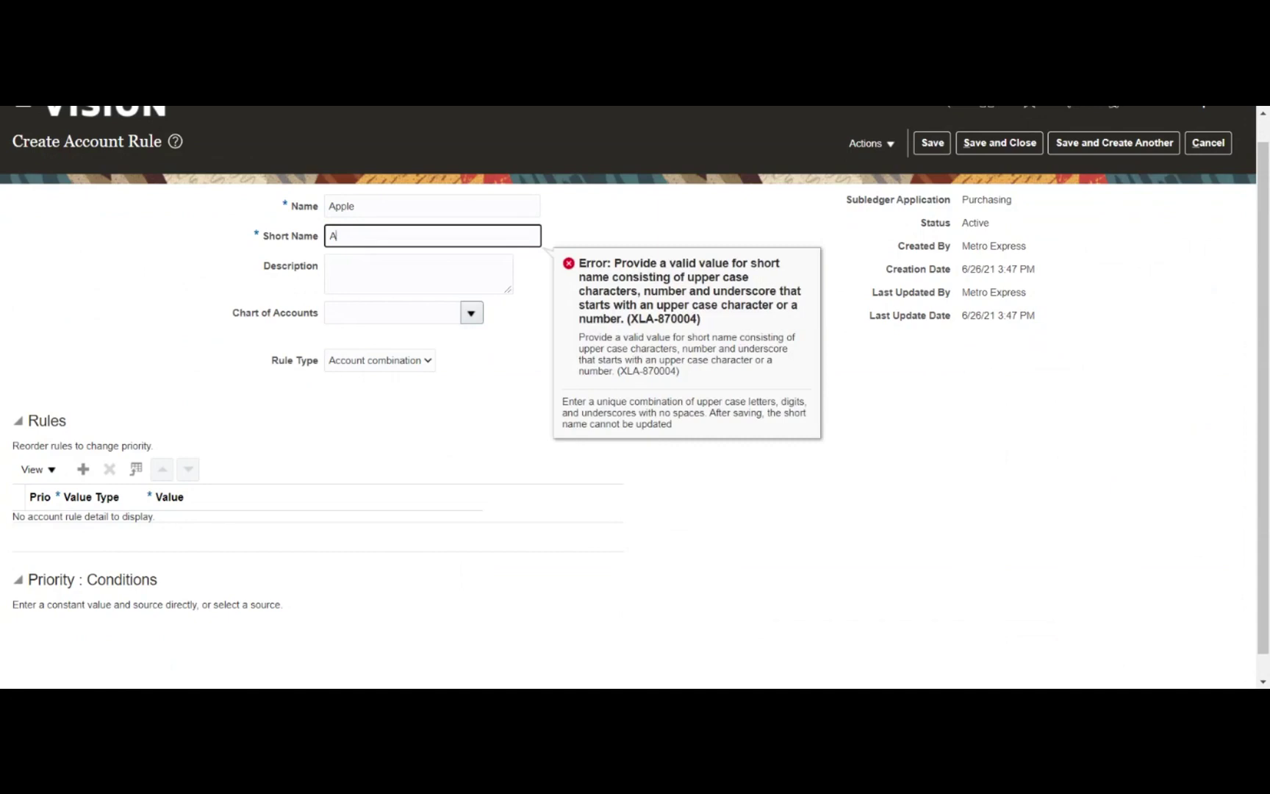
pyautogui.write('PPLE')
pyautogui.click(397, 314)
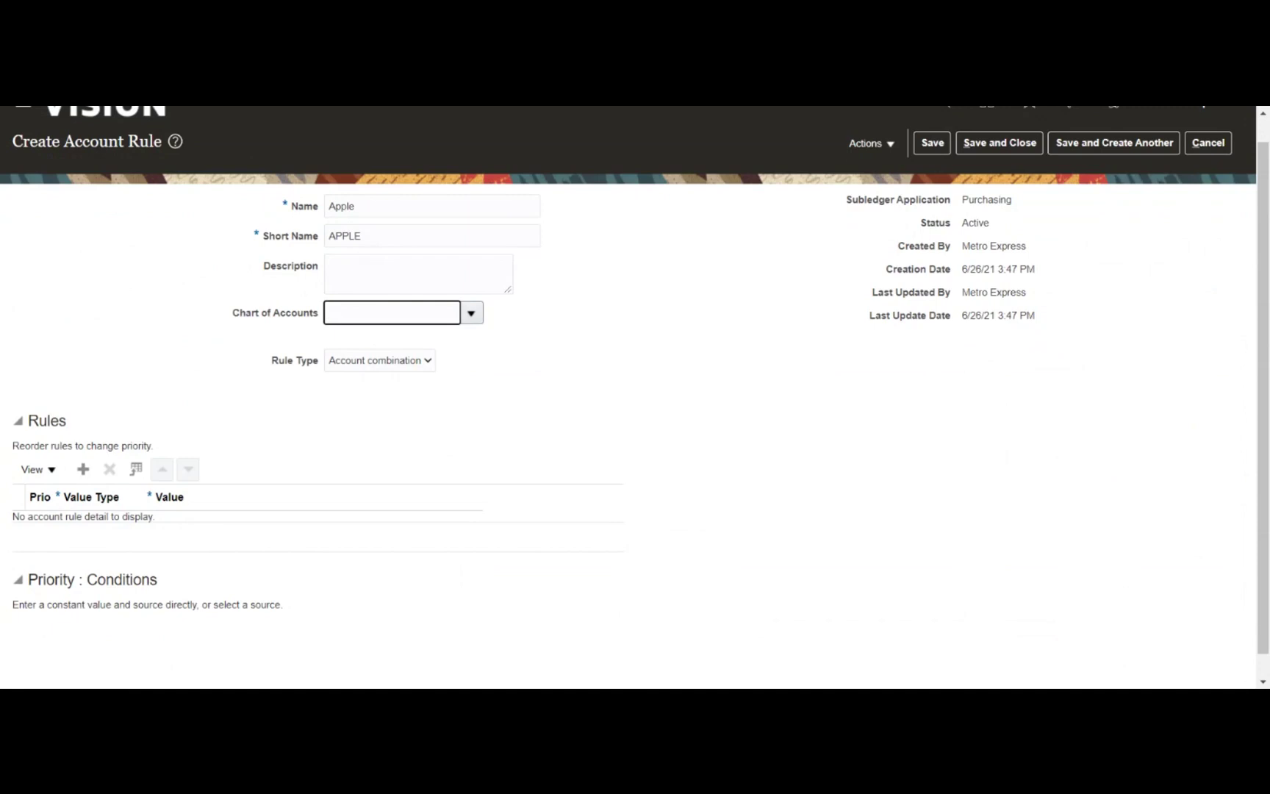
pyautogui.write('m')
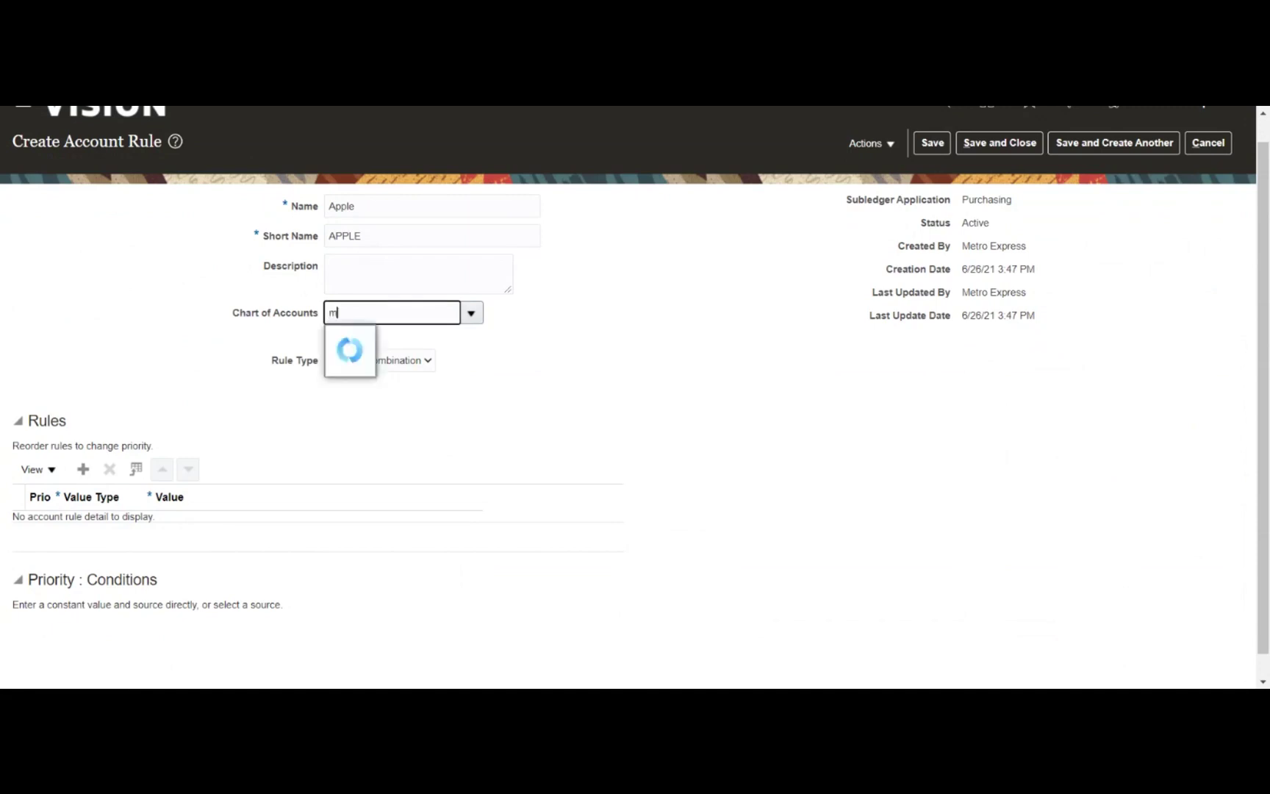
pyautogui.write('etr')
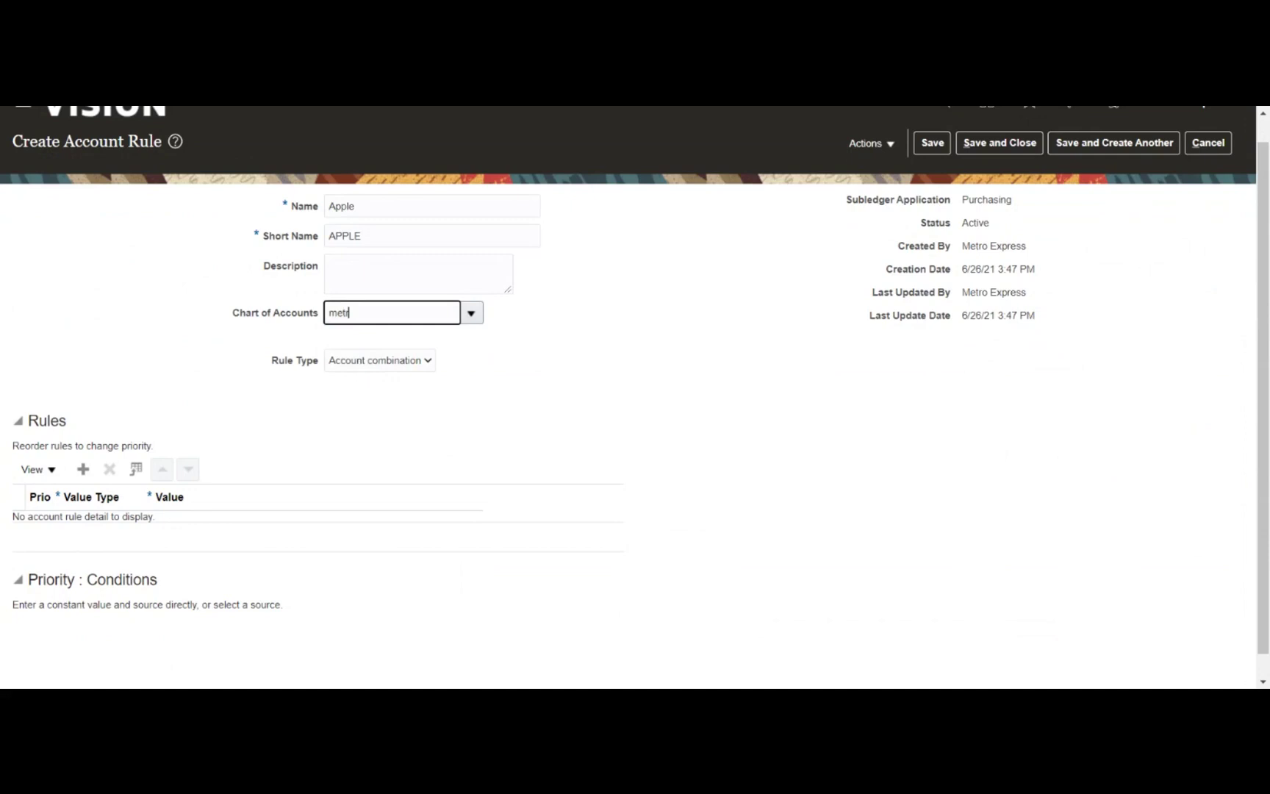
pyautogui.press('BackSpace')
pyautogui.press('BackSpace')
pyautogui.press('BackSpace')
pyautogui.press('BackSpace')
pyautogui.write('app')
pyautogui.press('BackSpace')
pyautogui.press('BackSpace')
pyautogui.press('BackSpace')
pyautogui.write('1')
pyautogui.press('BackSpace')
pyautogui.write('01_')
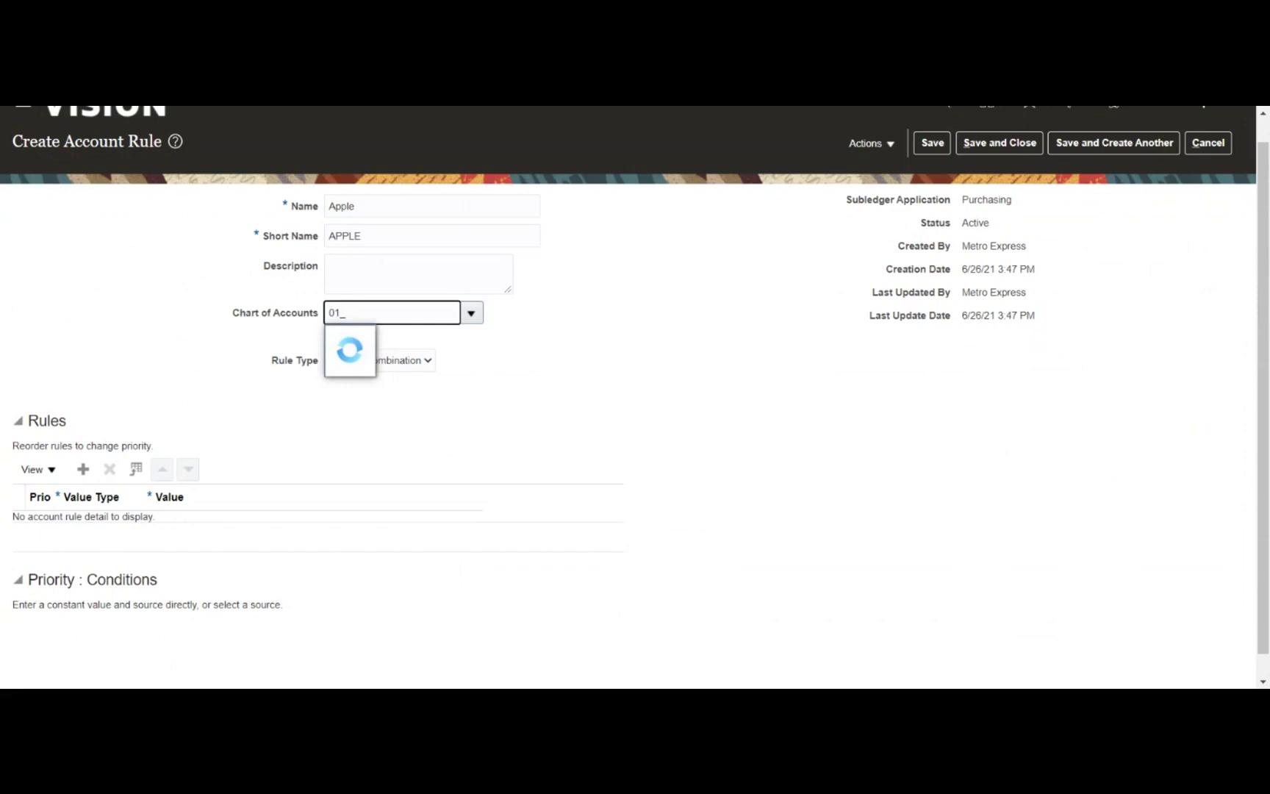
pyautogui.press('BackSpace')
pyautogui.press('BackSpace')
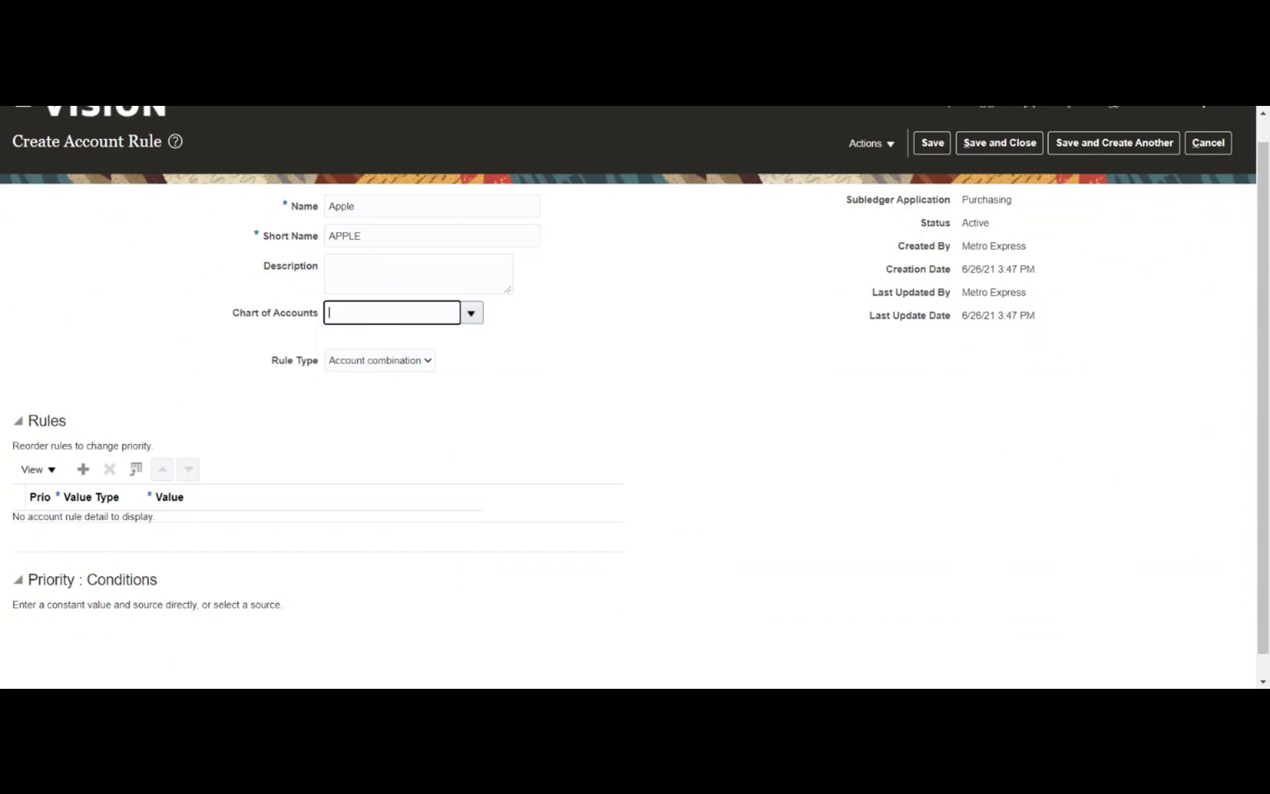
# Choose 01_Apple COA Instance as the account rule's chart of accounts.
pyautogui.click(470, 322)
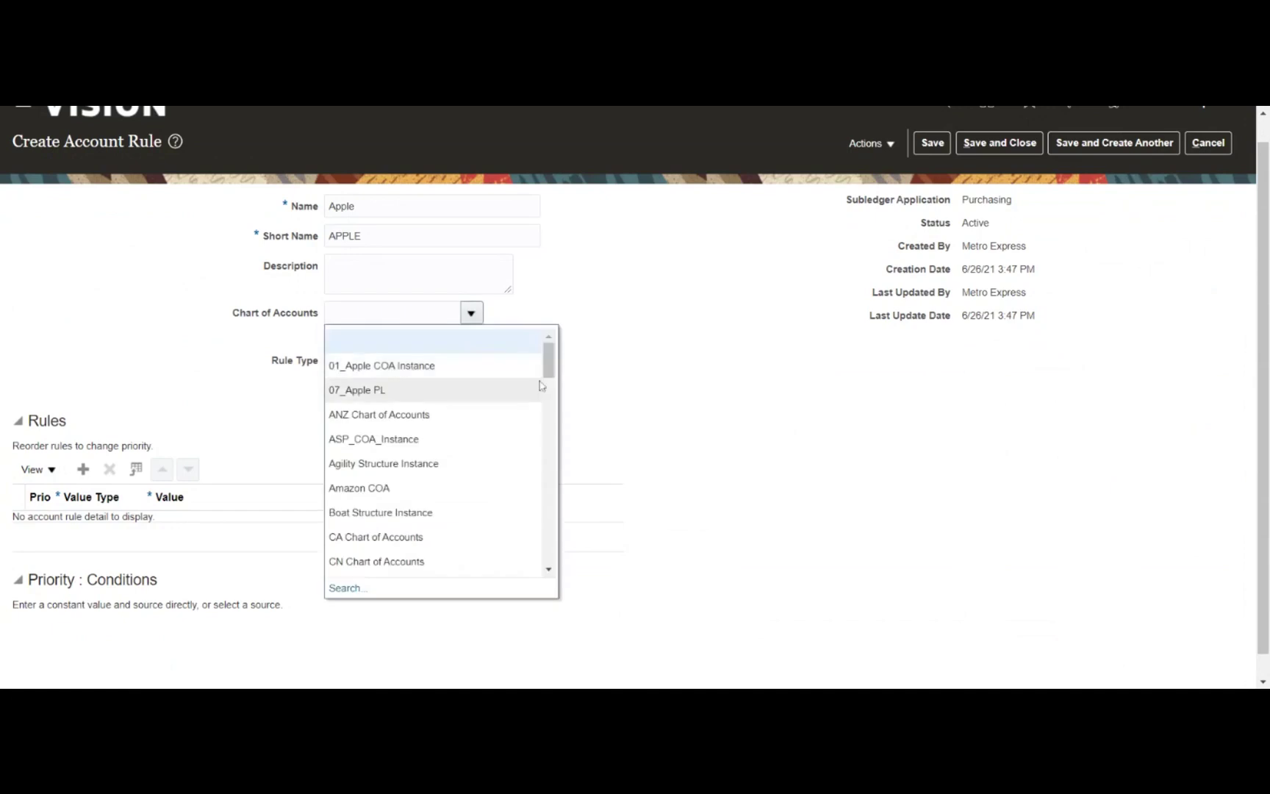
pyautogui.click(443, 367)
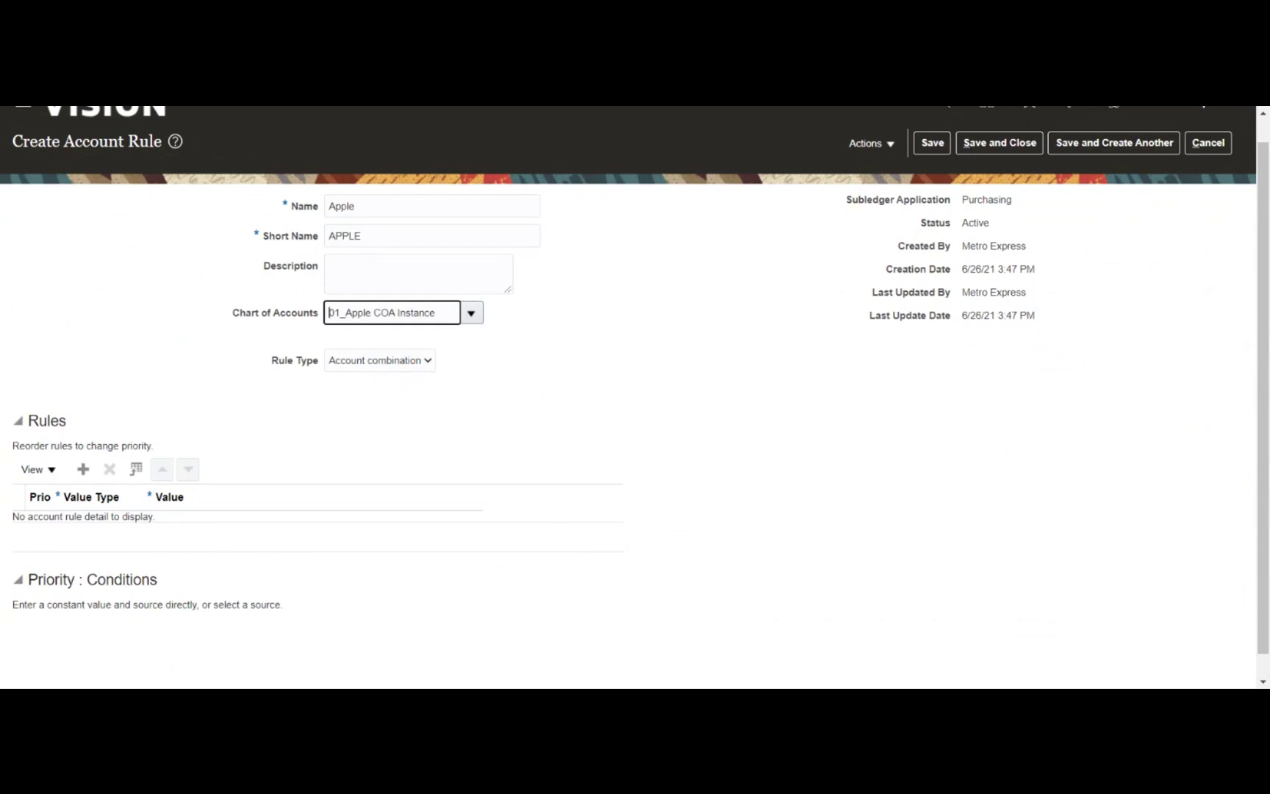
pyautogui.click(403, 373)
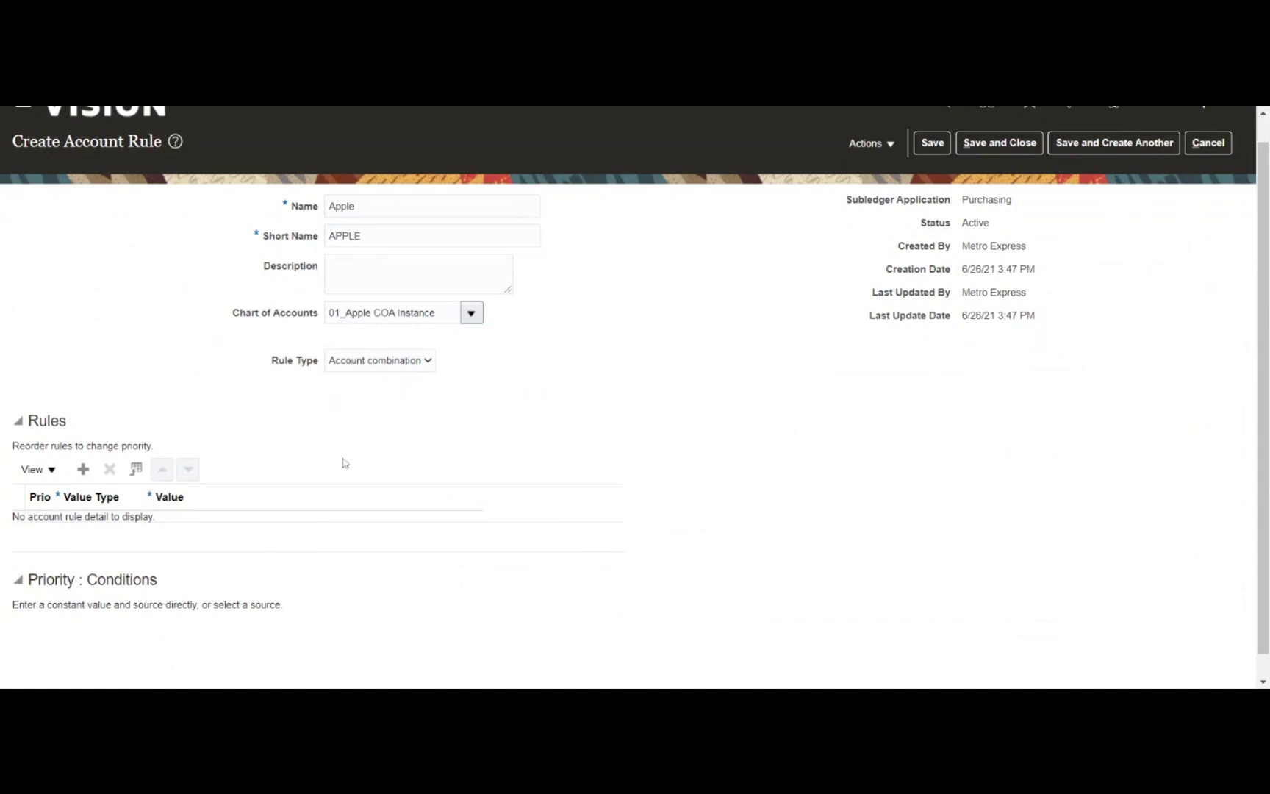
# Add a rule line to the Apple account rule with Mapping set as its value type.
pyautogui.click(76, 477)
pyautogui.click(84, 469)
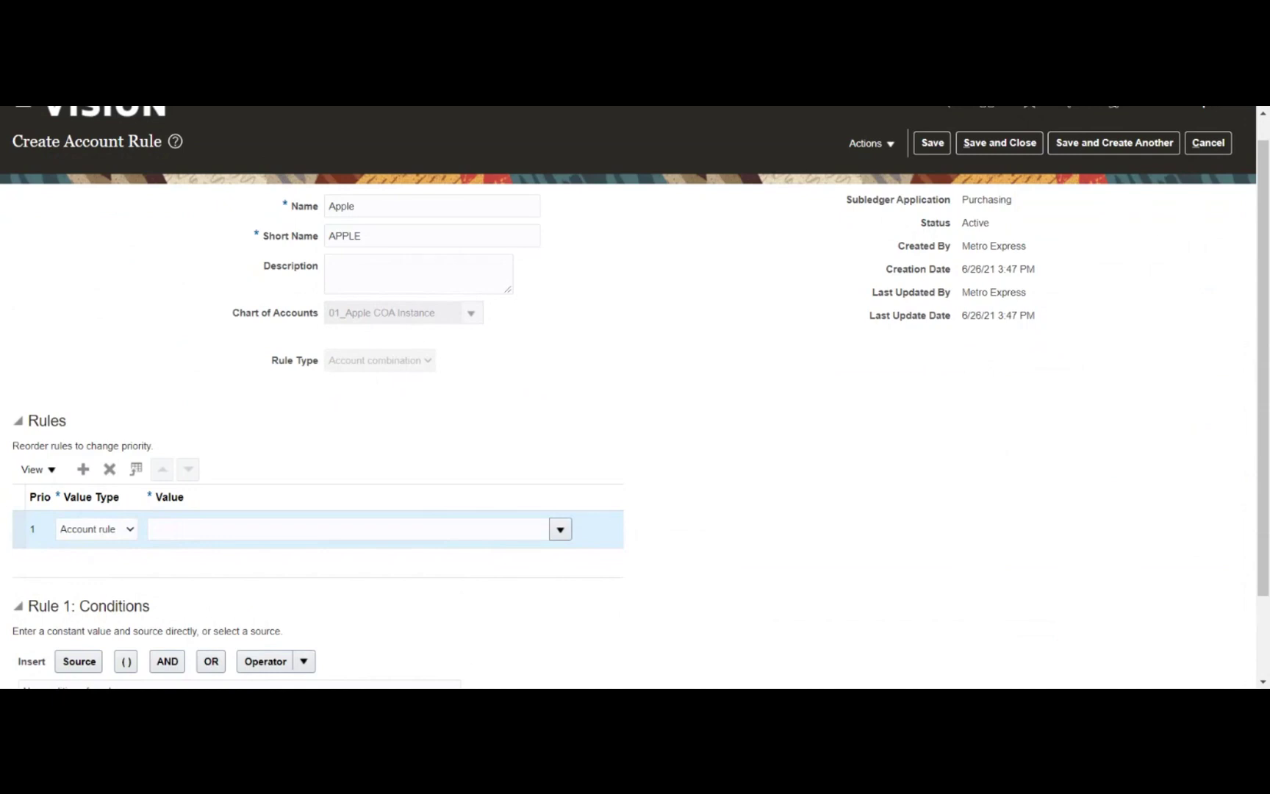
pyautogui.click(94, 572)
pyautogui.click(540, 530)
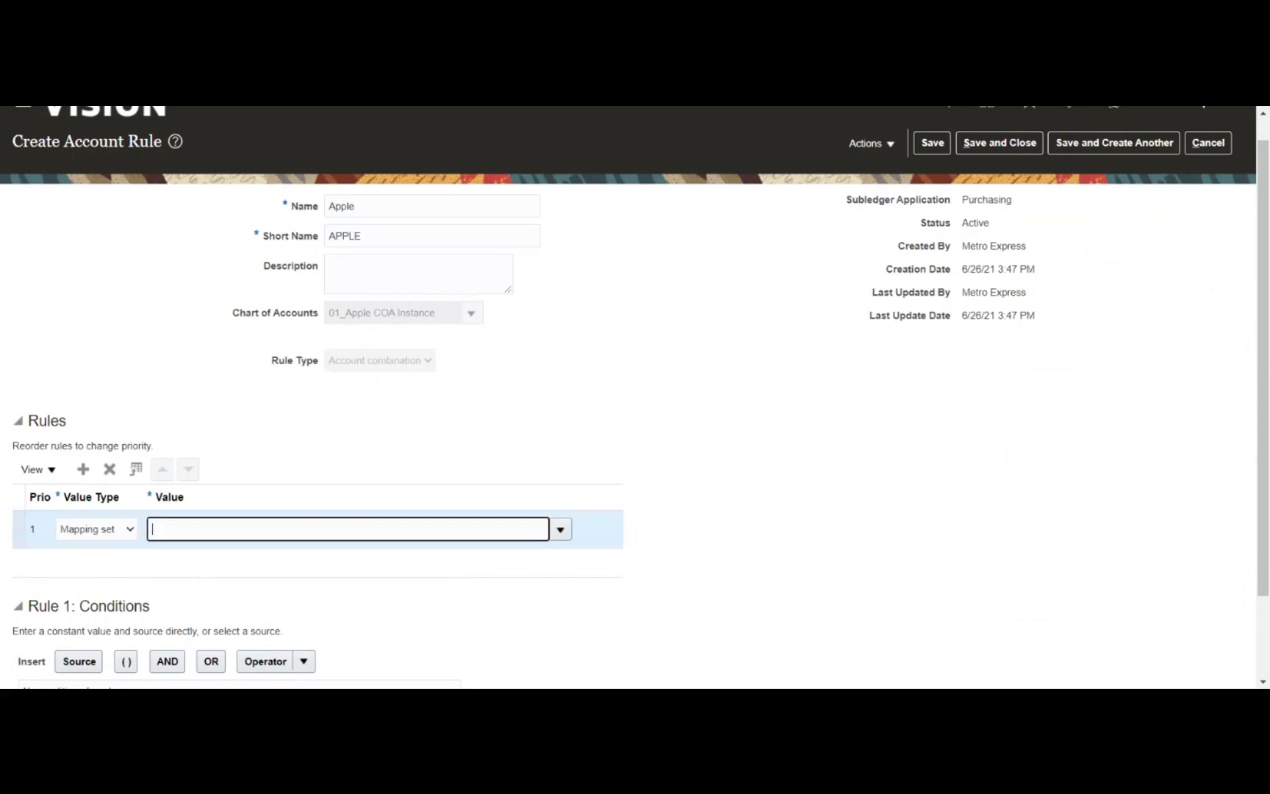
# Search the available mapping sets and assign SA Train as the value of rule line 1.
pyautogui.click(562, 530)
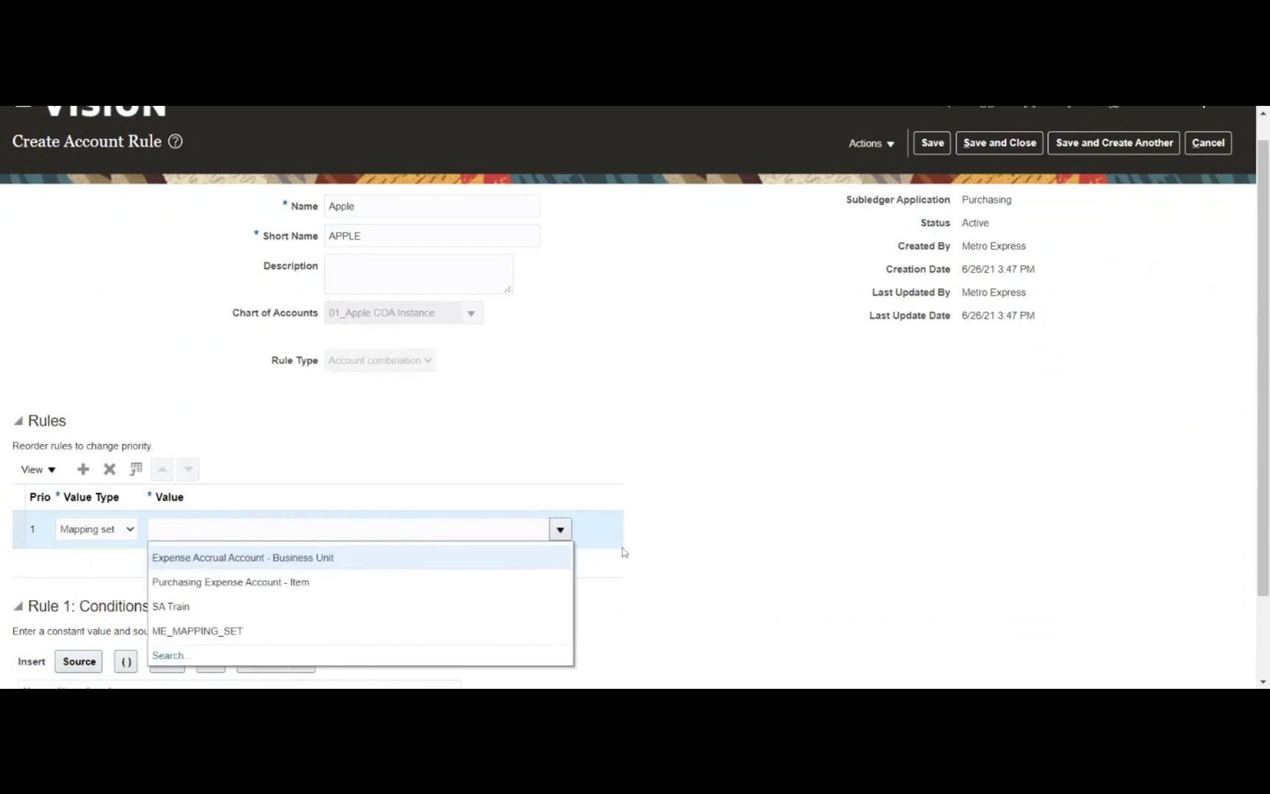
pyautogui.click(177, 654)
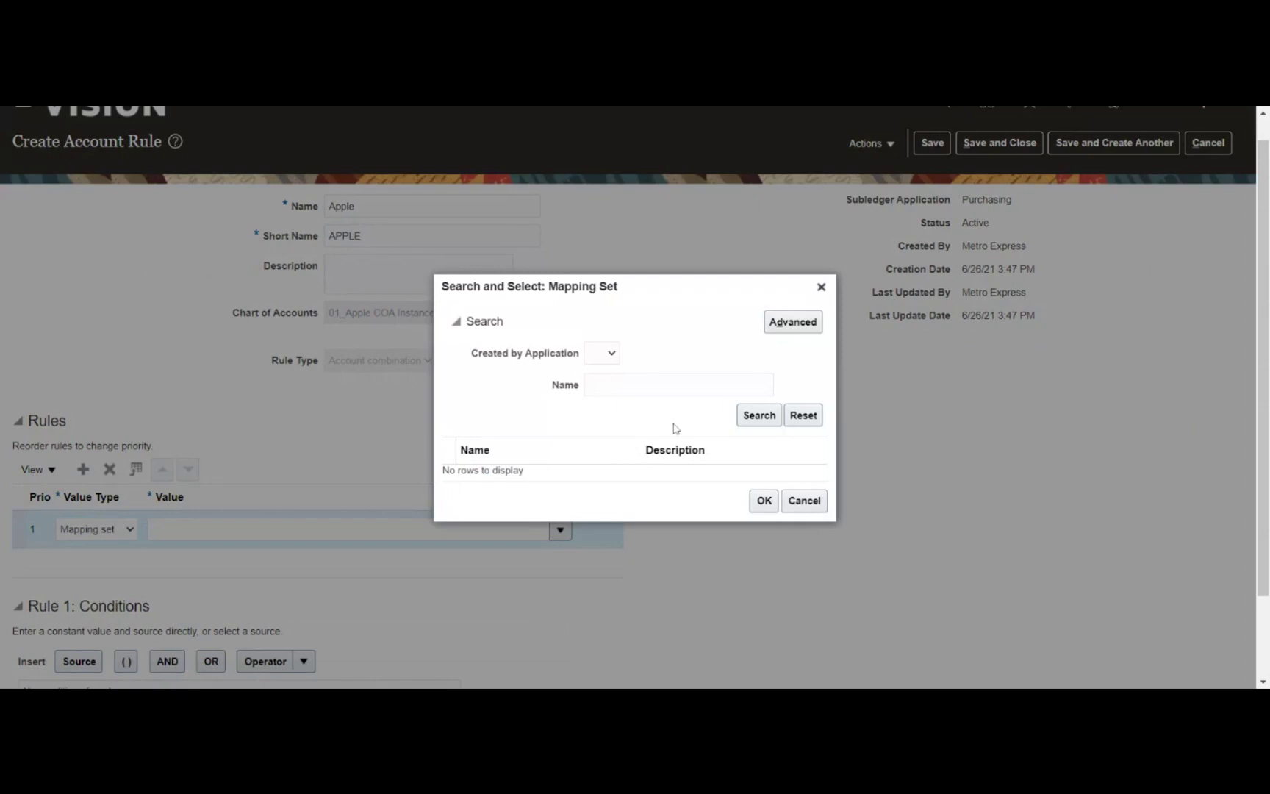
pyautogui.click(744, 418)
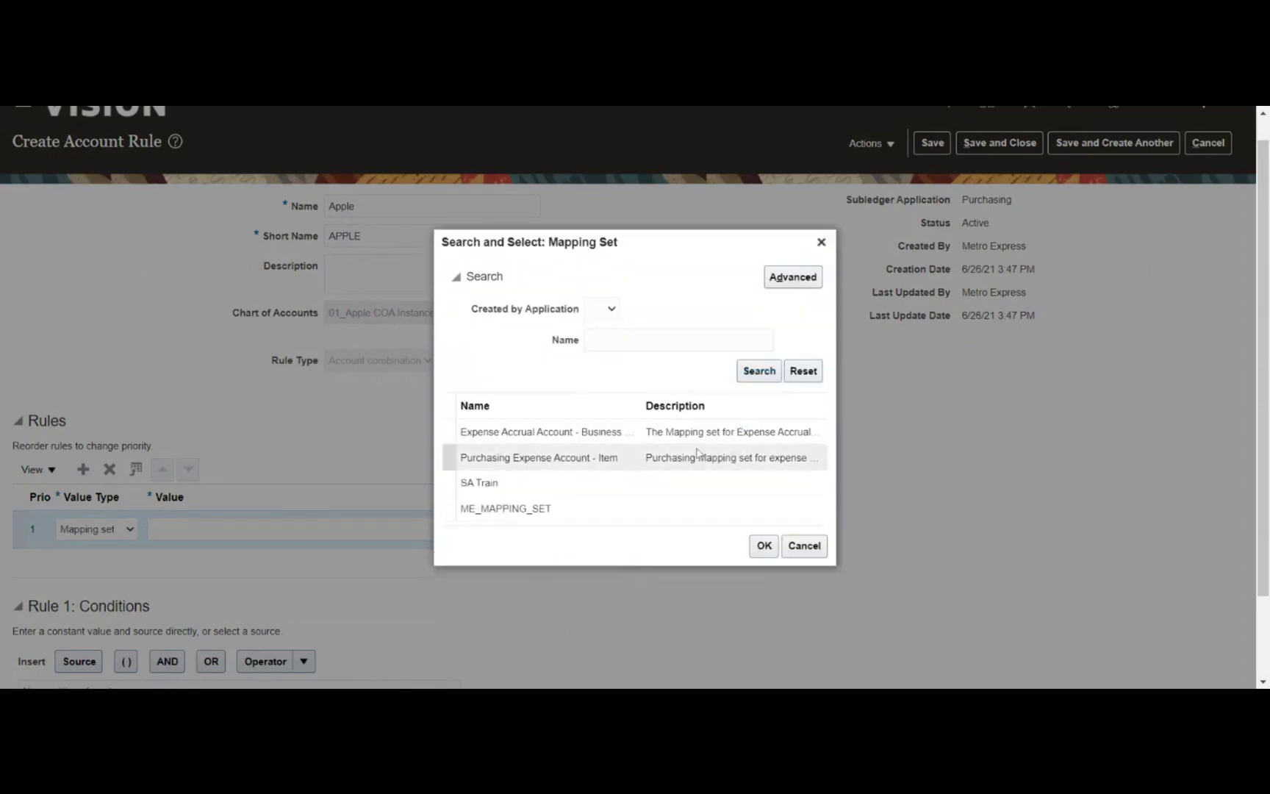
pyautogui.click(597, 486)
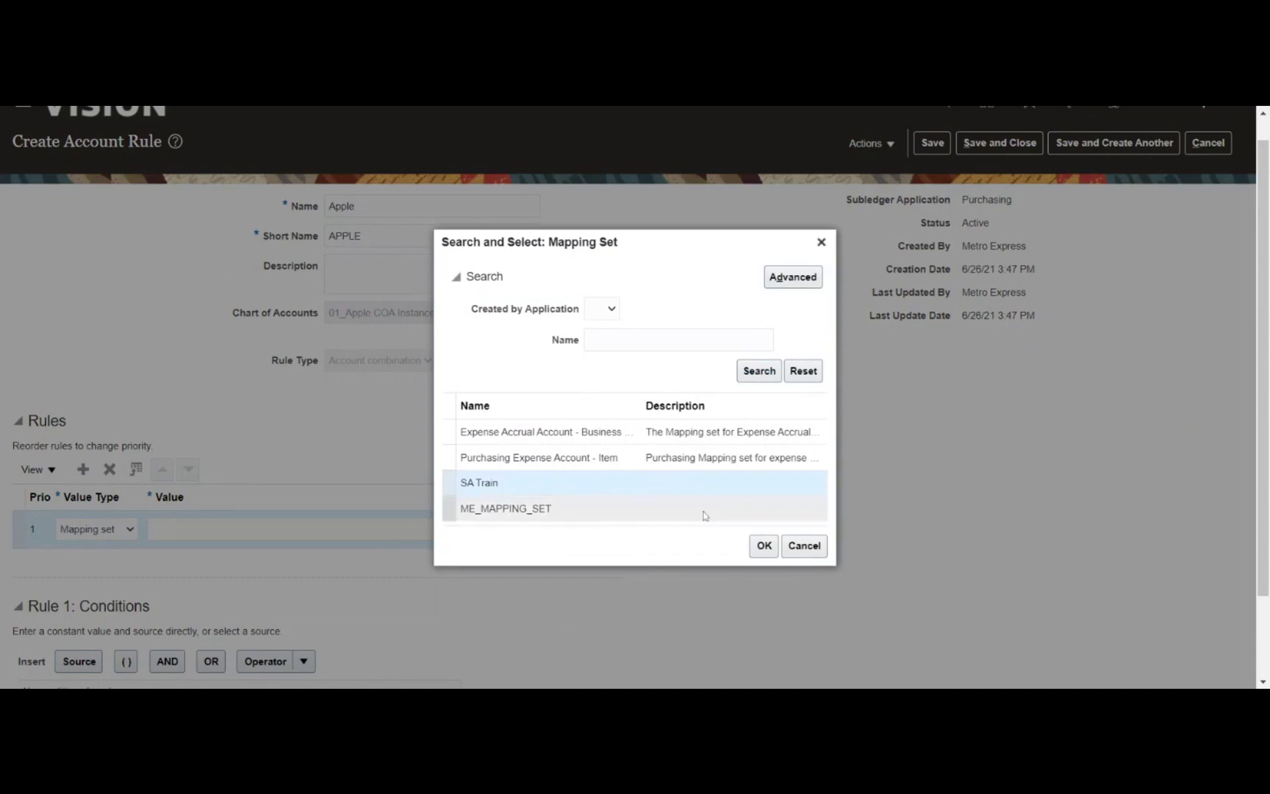
pyautogui.click(765, 547)
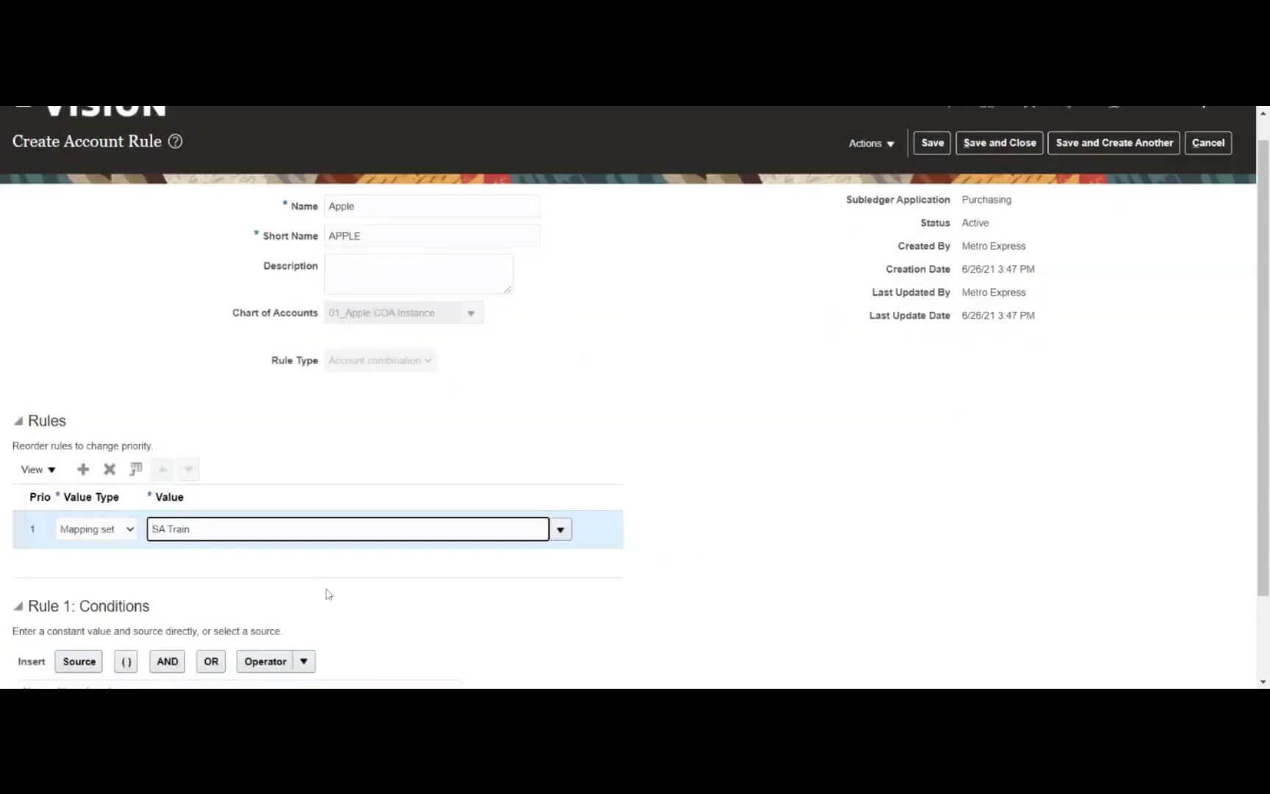
pyautogui.click(882, 469)
# Examine the Conditions section of rule line 1.
pyautogui.scroll(-1, 883, 459)
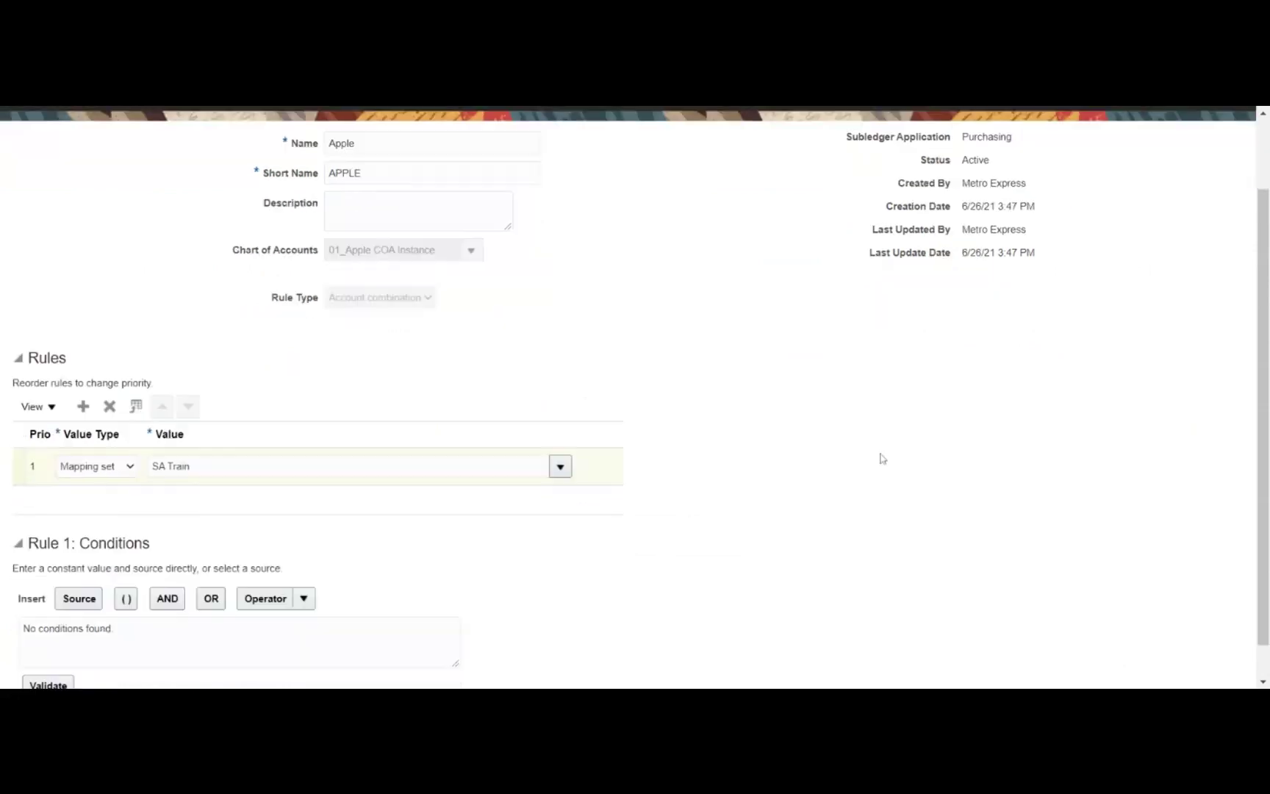
pyautogui.scroll(-1, 882, 459)
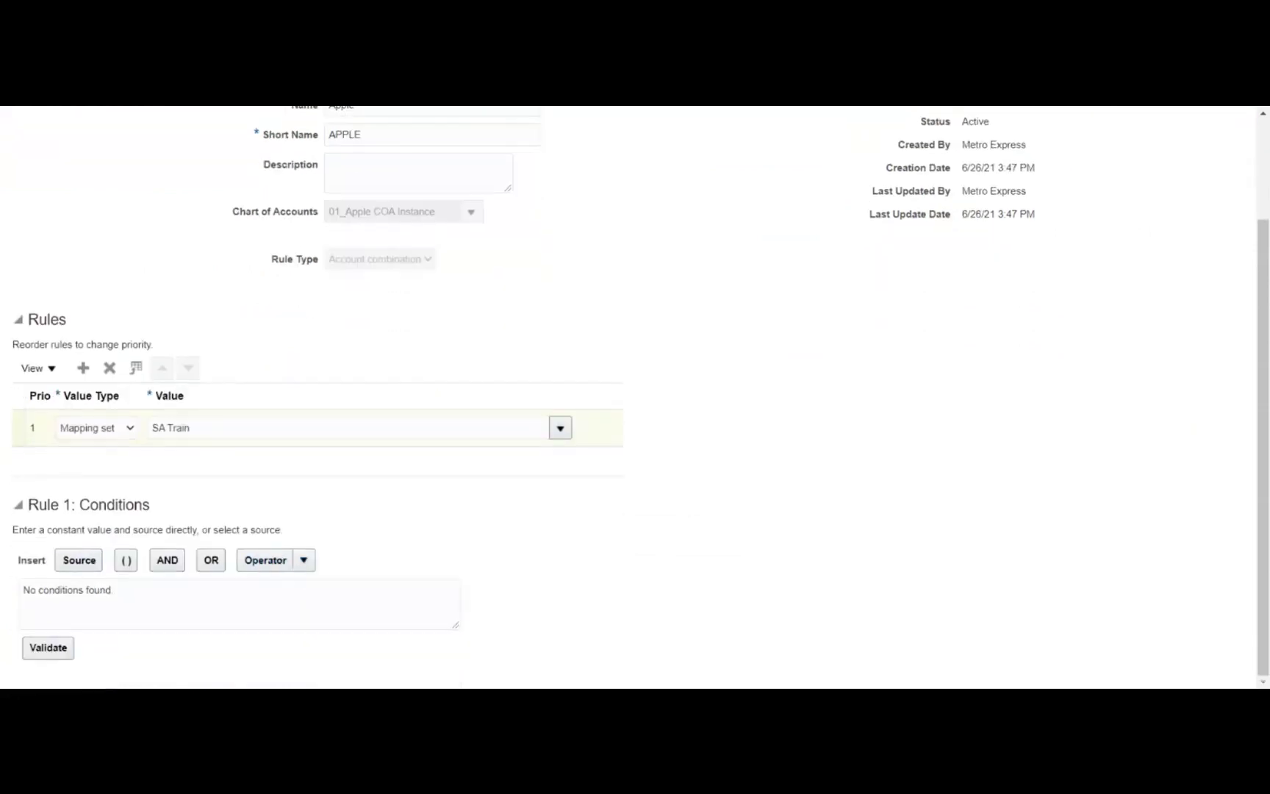
pyautogui.moveTo(80, 505); pyautogui.dragTo(164, 513)
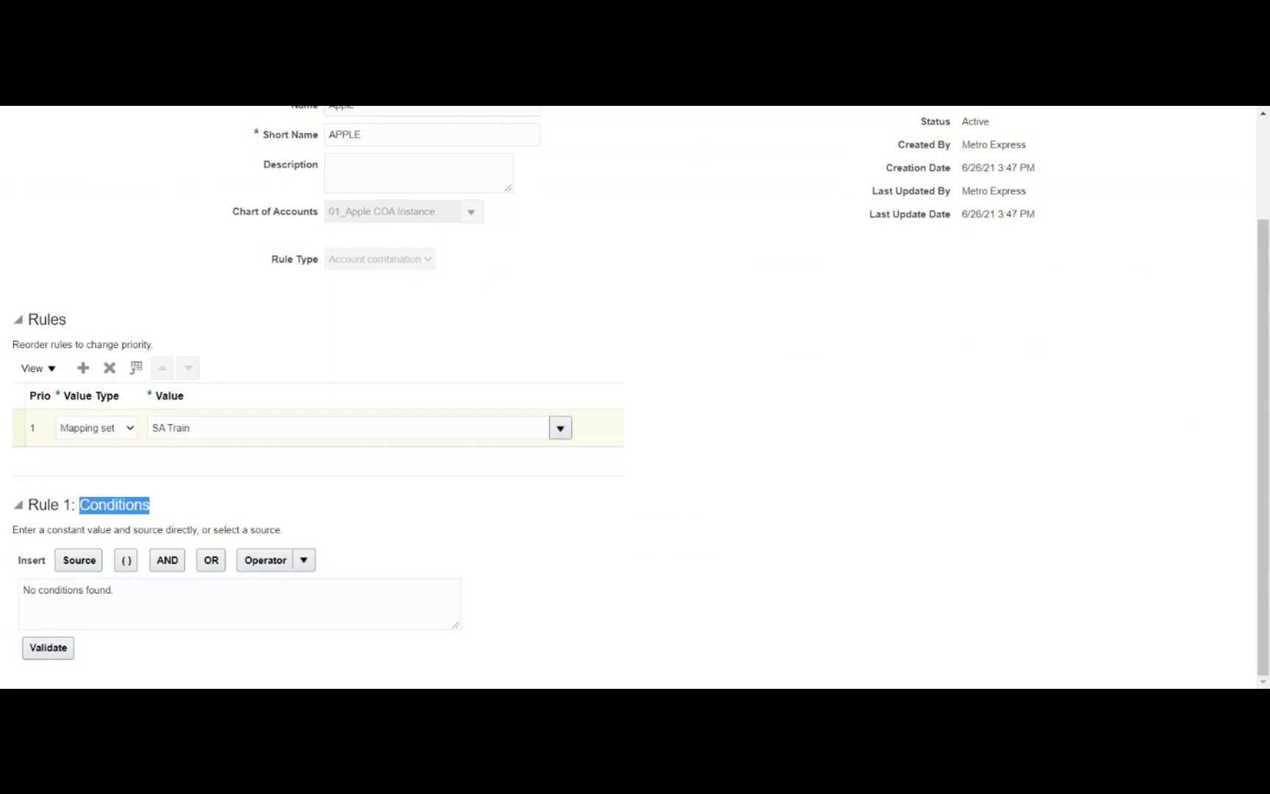
# Find the Purchasing subledger sources and insert Buyer as the condition source of rule line 1.
pyautogui.click(154, 510)
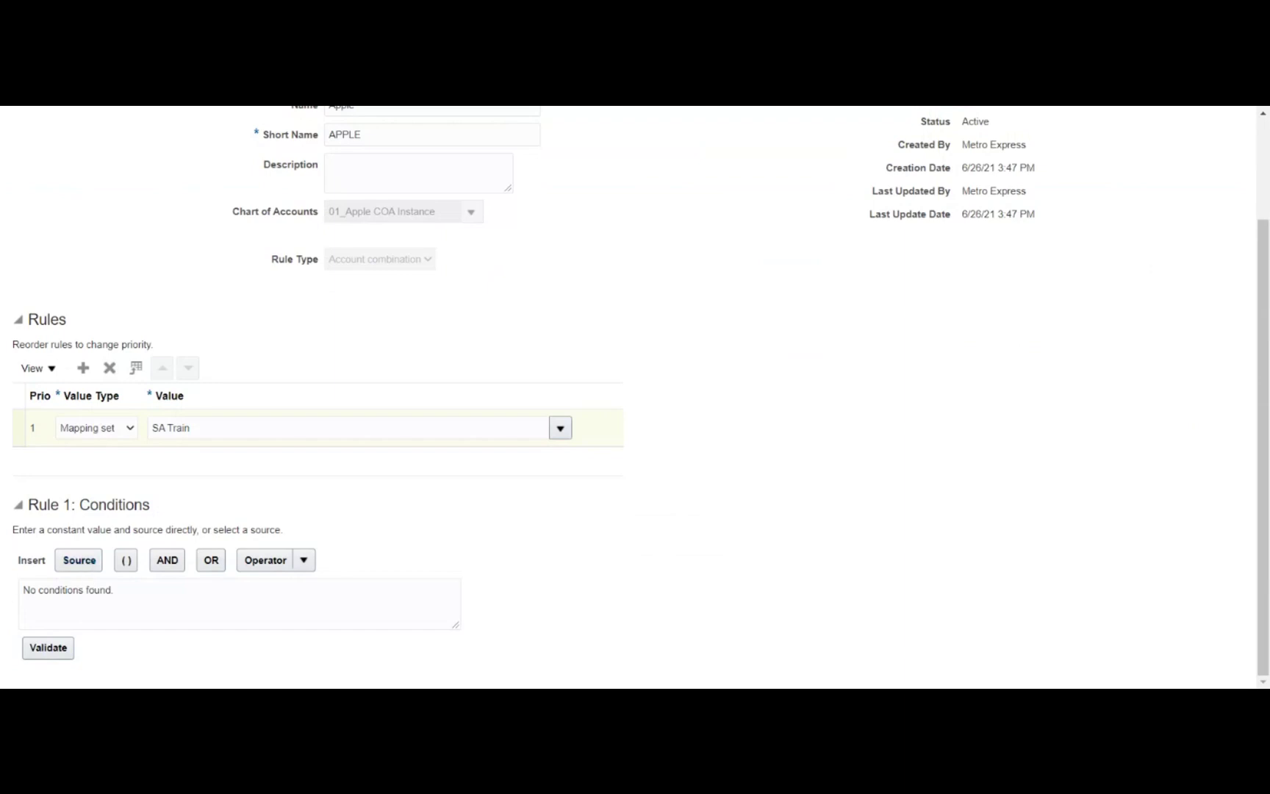
pyautogui.click(78, 564)
pyautogui.click(766, 346)
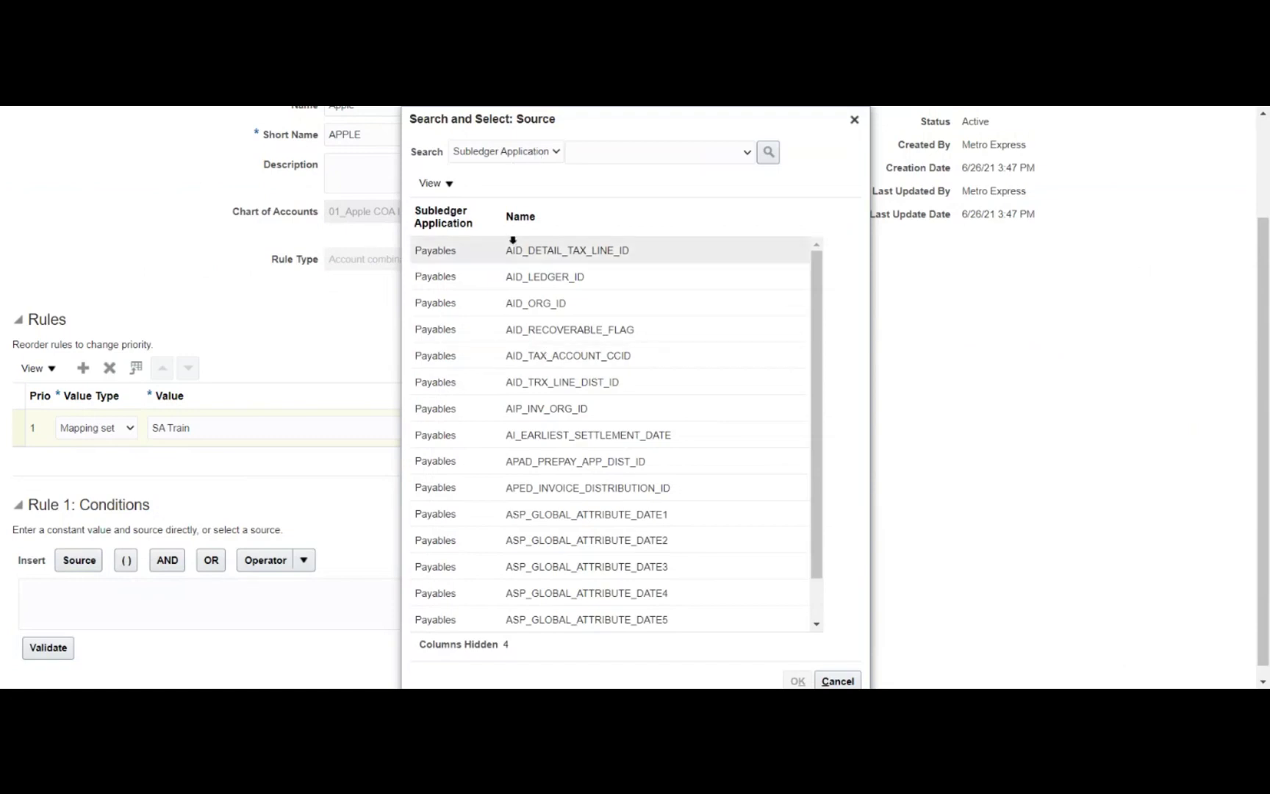
pyautogui.click(473, 381)
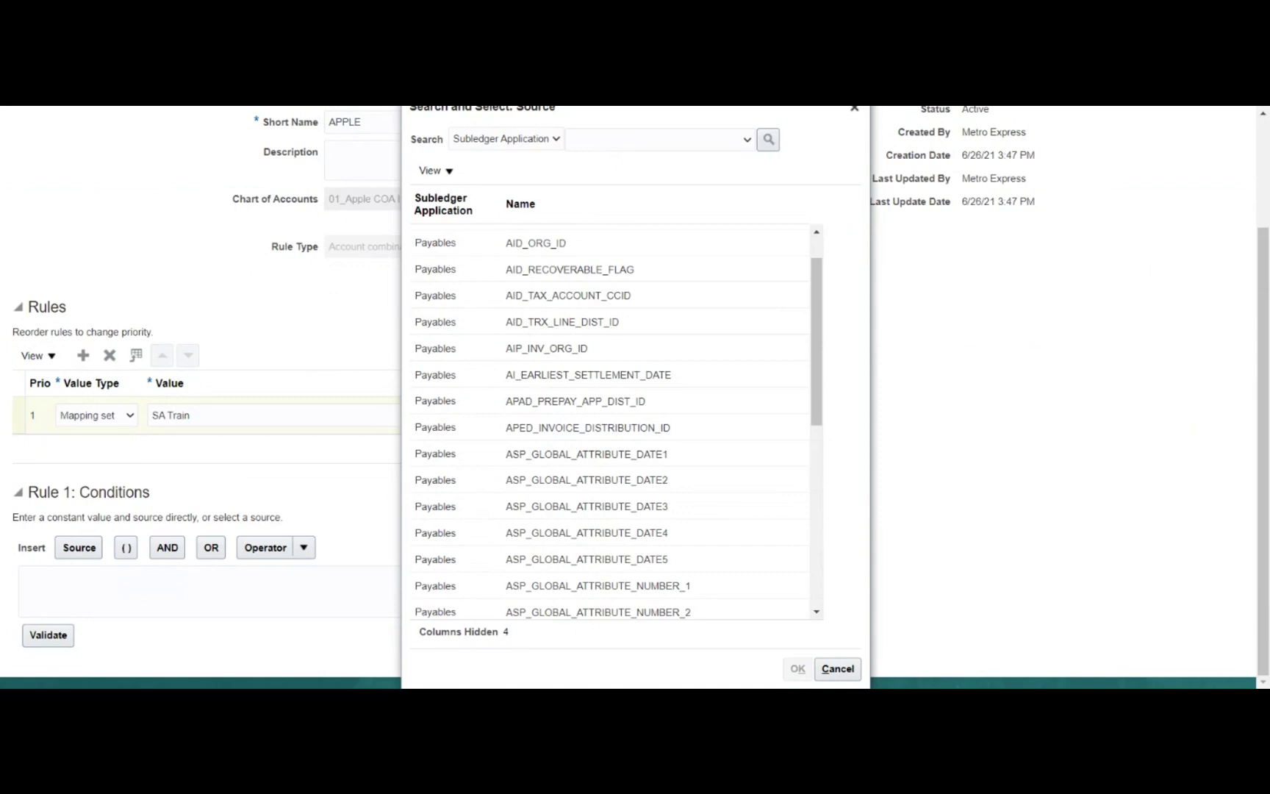
pyautogui.click(632, 283)
pyautogui.click(768, 147)
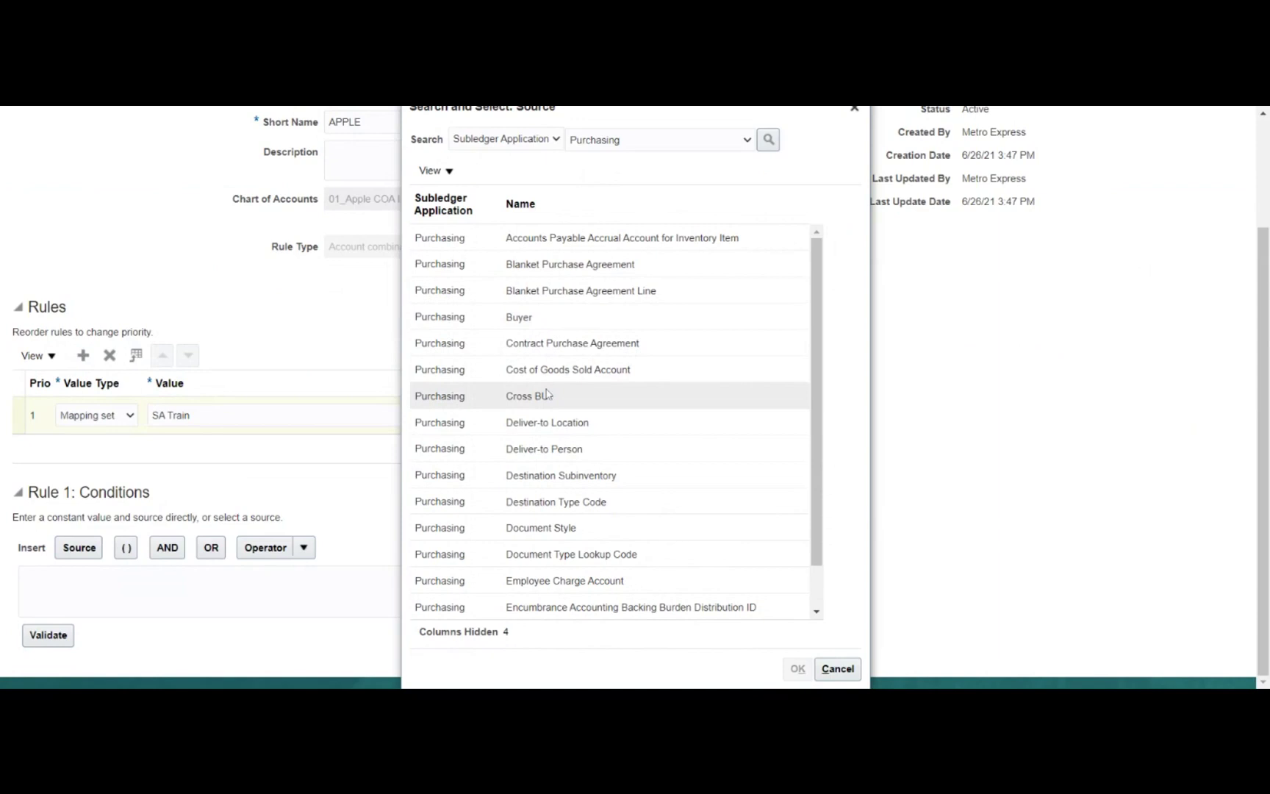
pyautogui.click(524, 317)
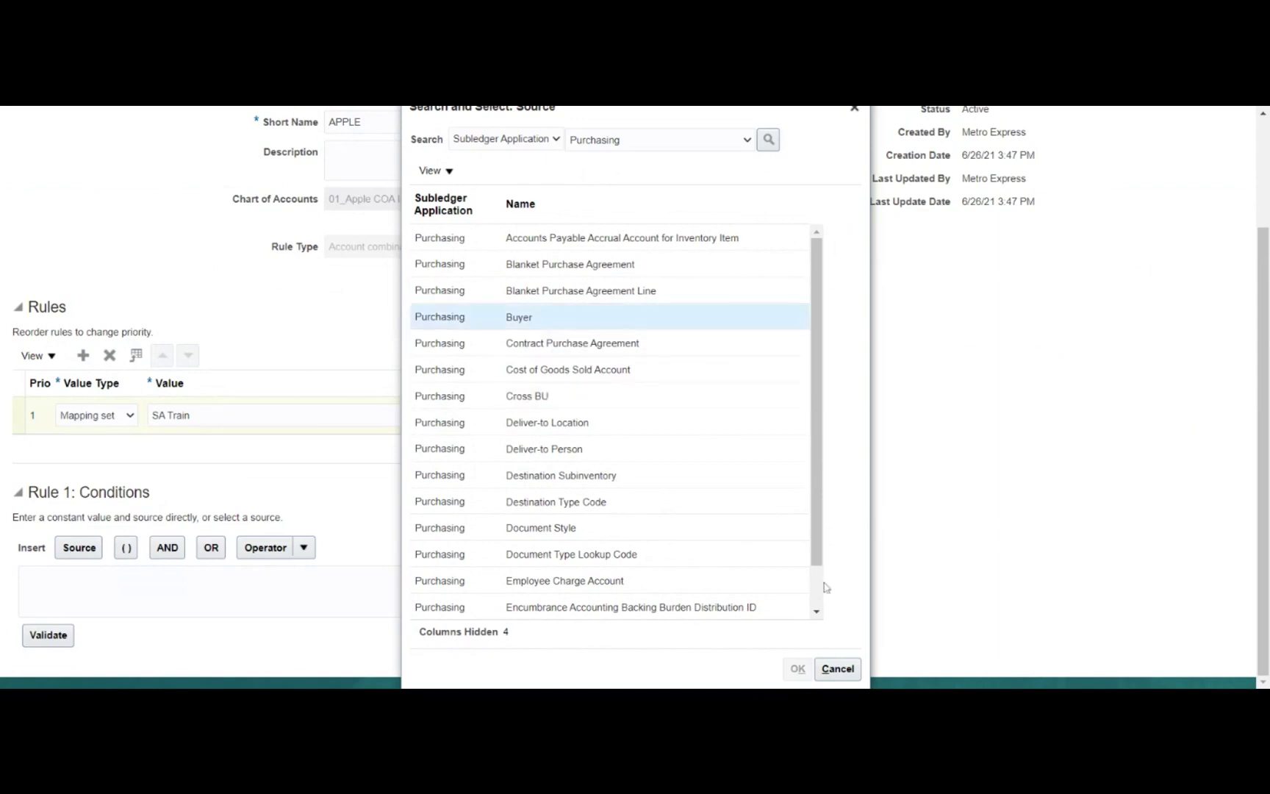
pyautogui.click(802, 670)
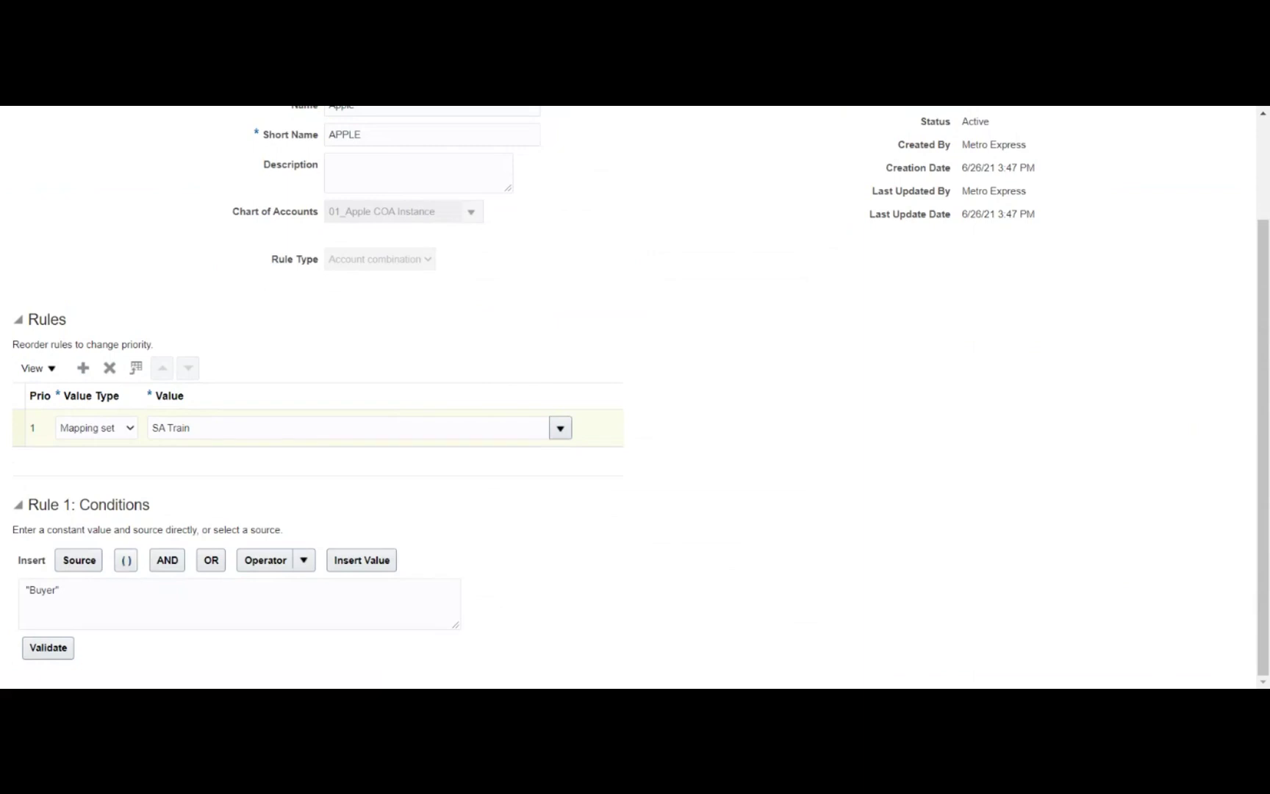
# Complete the Buyer condition of rule line 1 with the Equal To operator and the lookup value Metro Express.
pyautogui.click(304, 561)
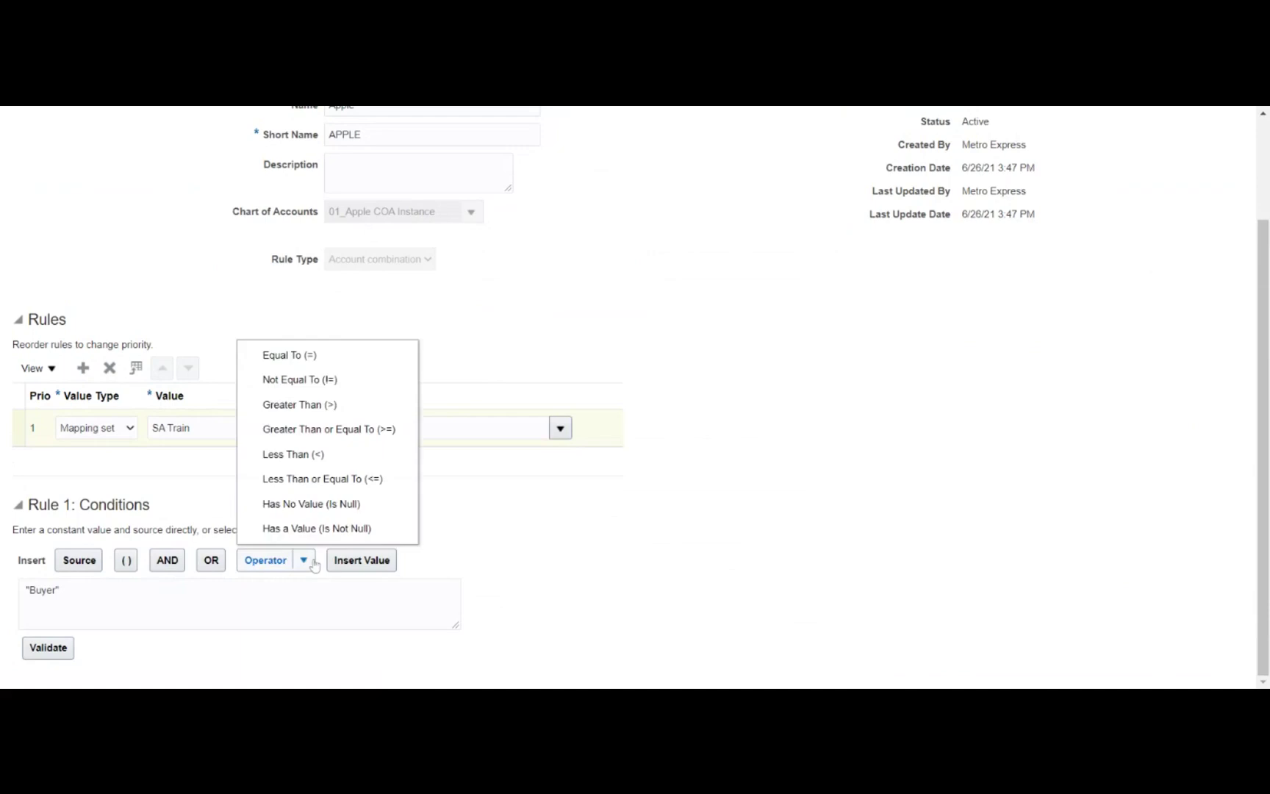
pyautogui.click(323, 359)
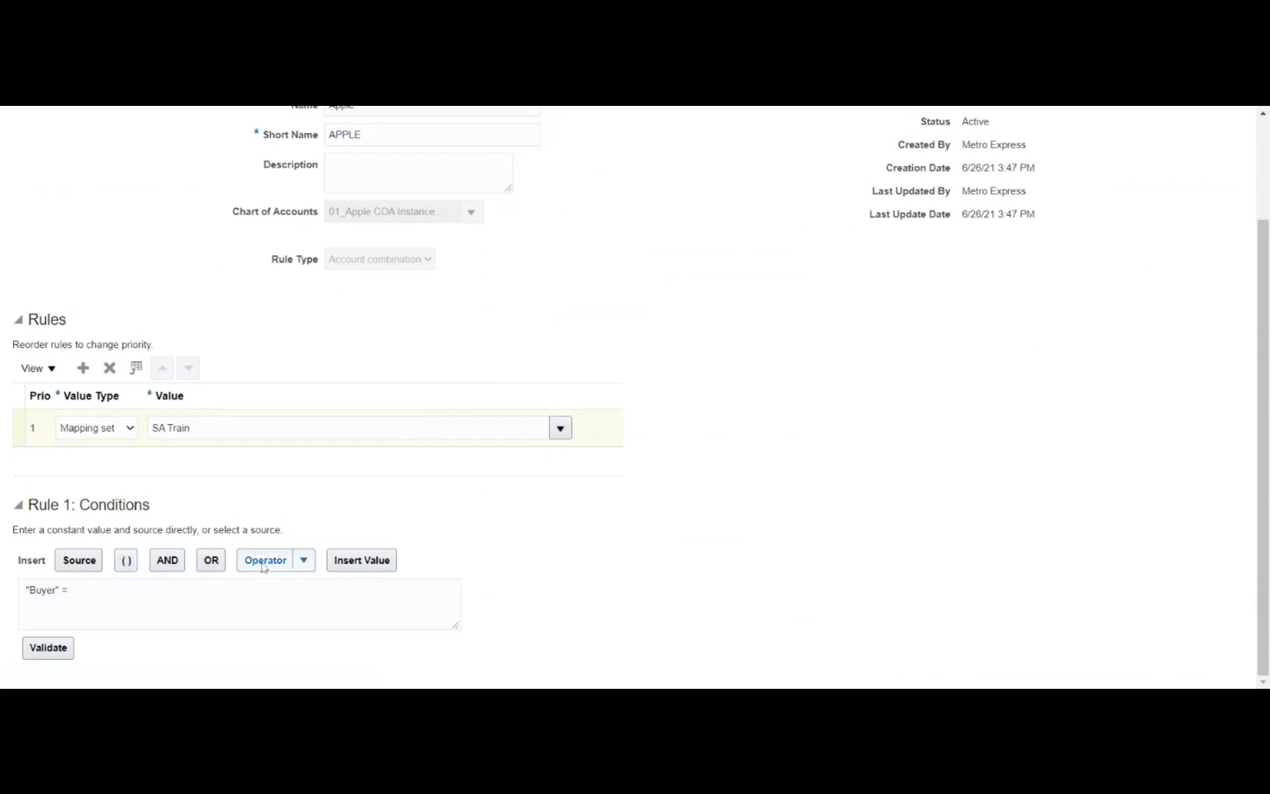
pyautogui.click(305, 570)
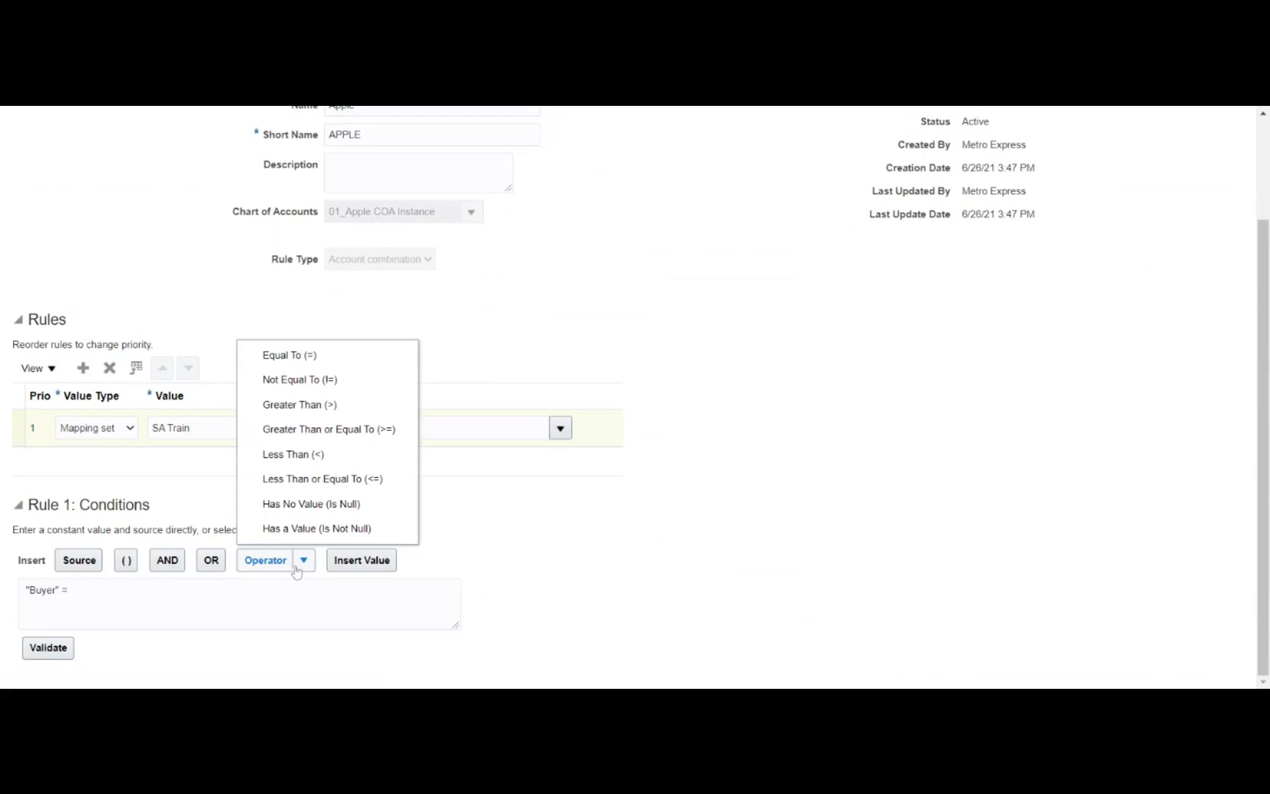
pyautogui.click(455, 536)
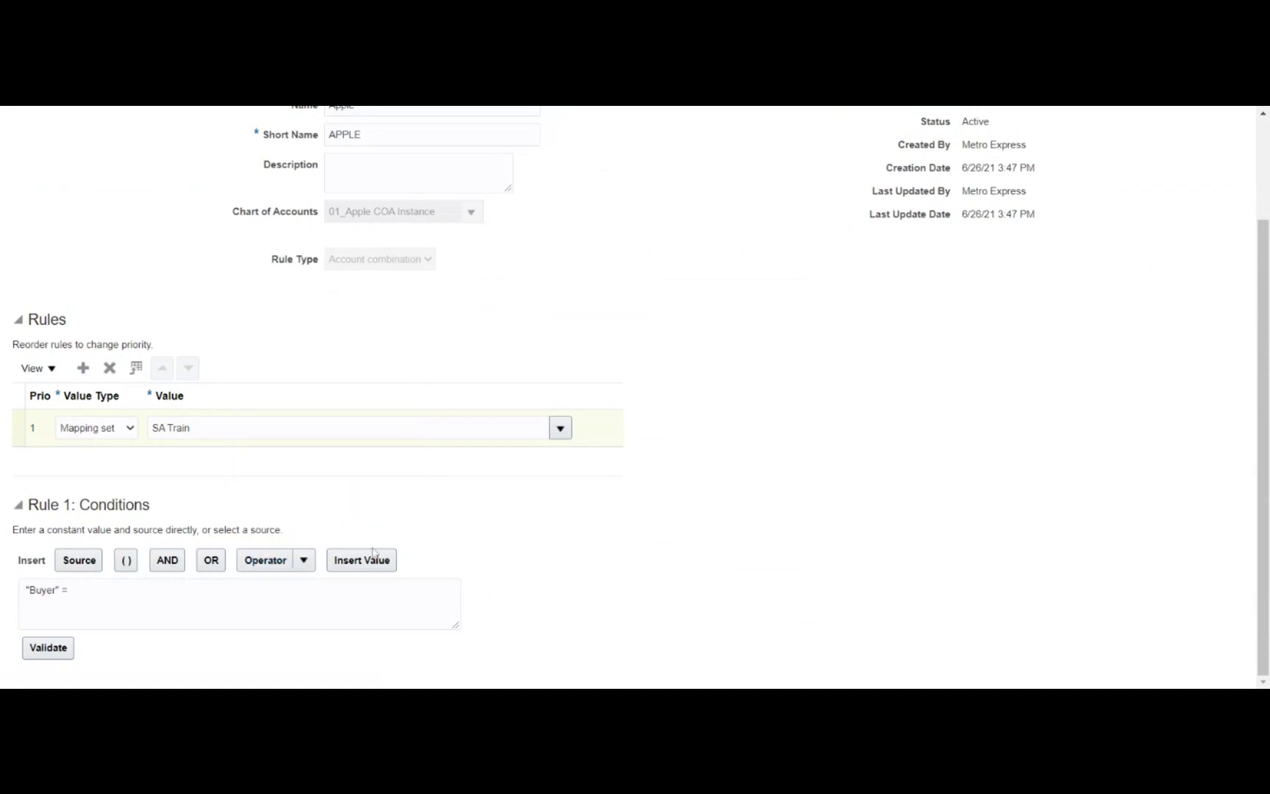
pyautogui.click(373, 554)
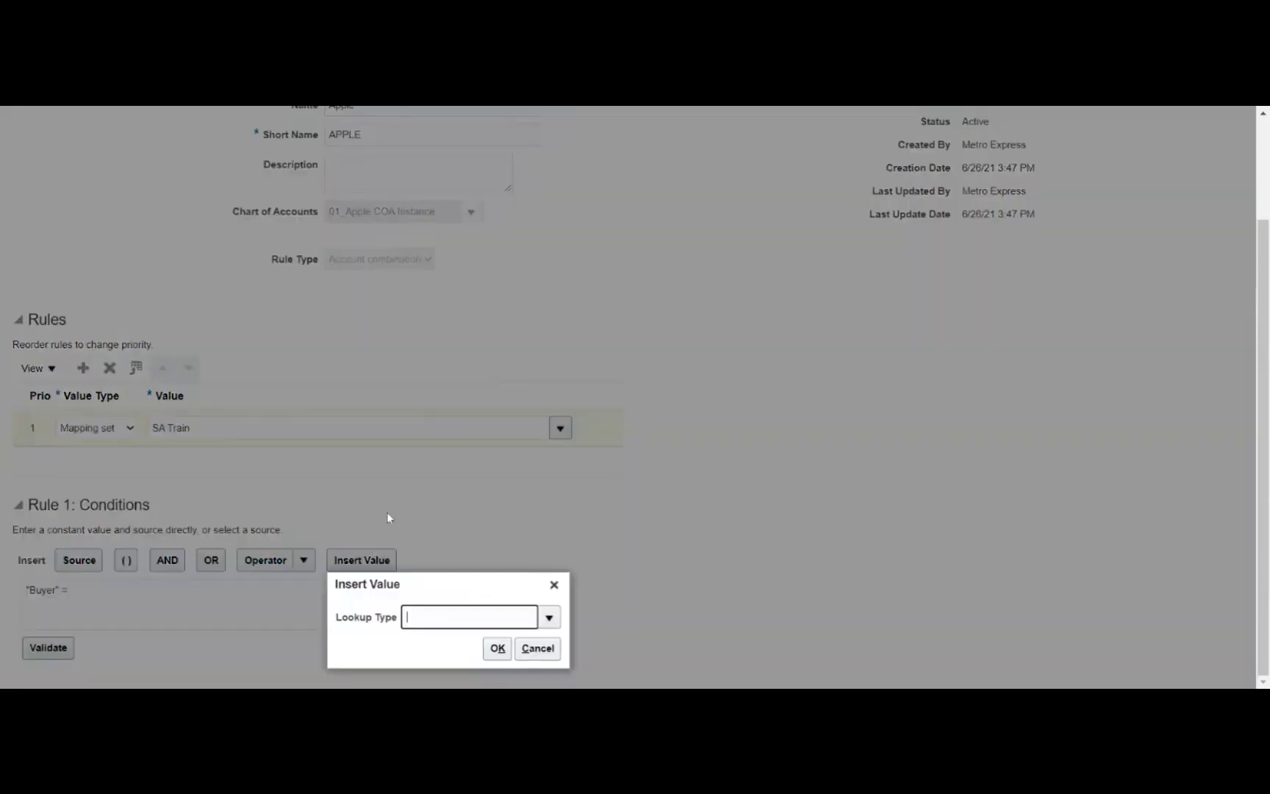
pyautogui.write('Metr')
pyautogui.press('Tab')
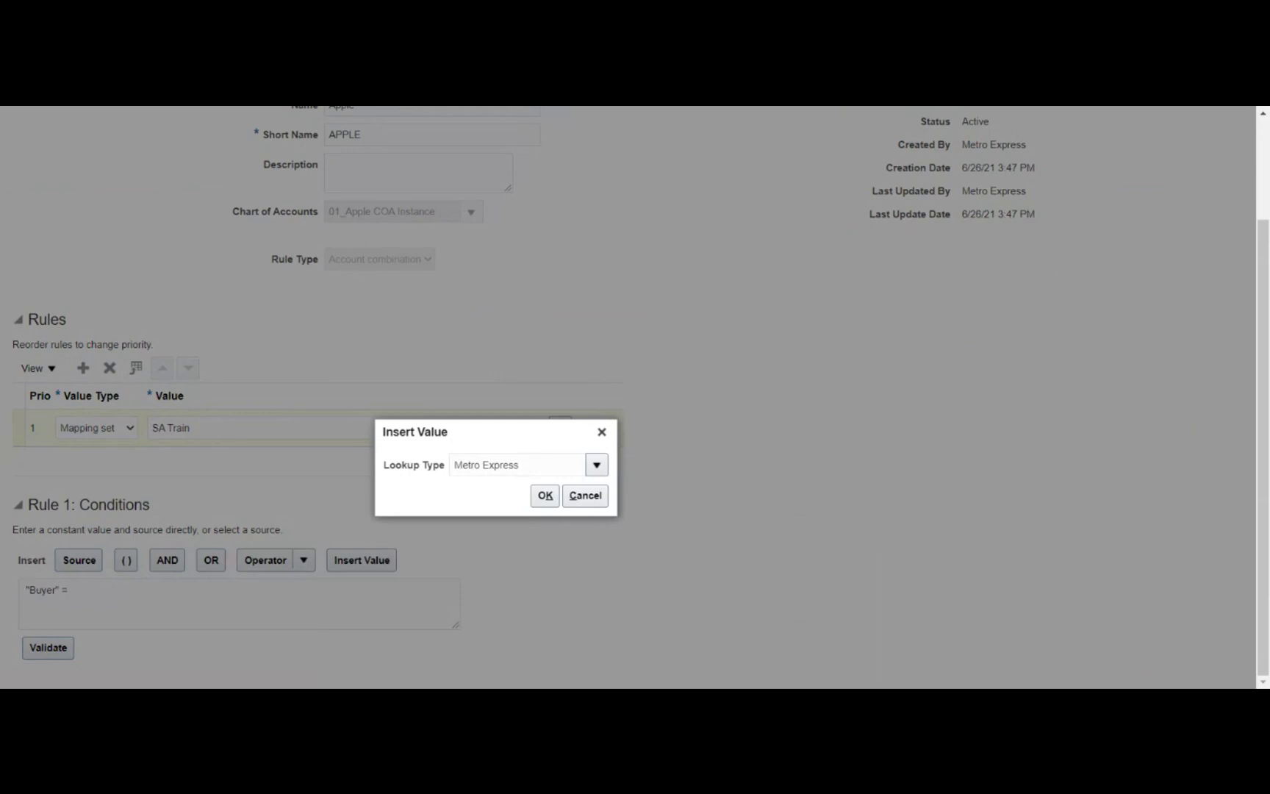
pyautogui.click(545, 494)
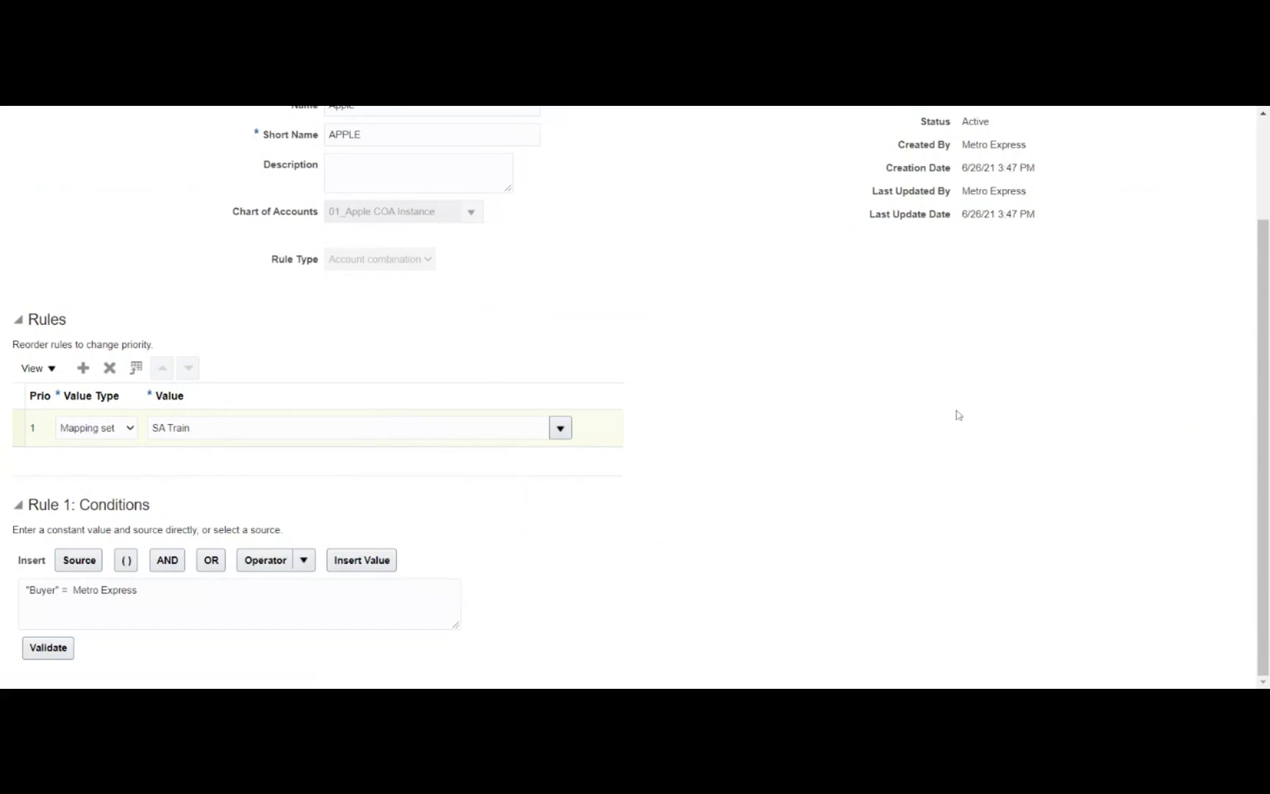
# Review the Apple account rule, leave it and return from the Purchasing account rules list to the procurement setup tasks.
pyautogui.scroll(2, 737, 410)
pyautogui.scroll(-2, 737, 410)
pyautogui.click(127, 434)
pyautogui.scroll(3, 917, 385)
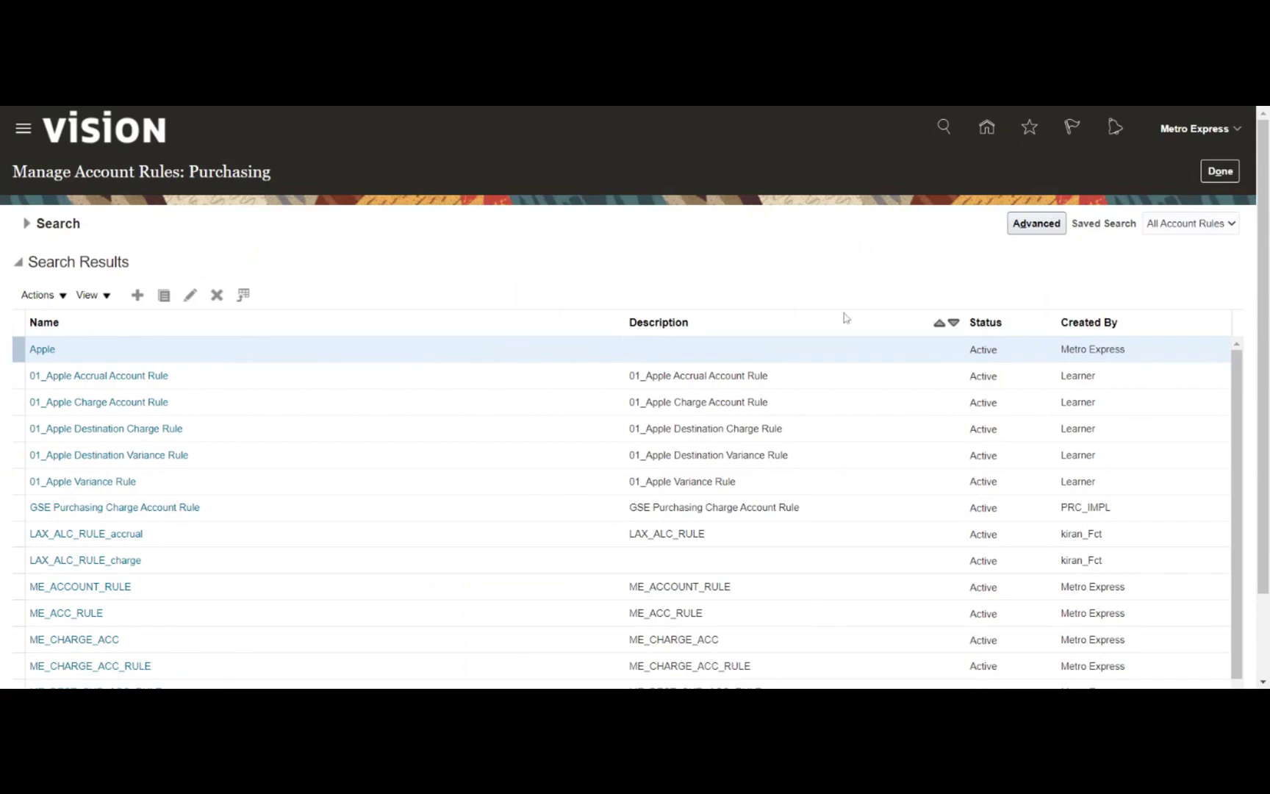
pyautogui.click(1228, 177)
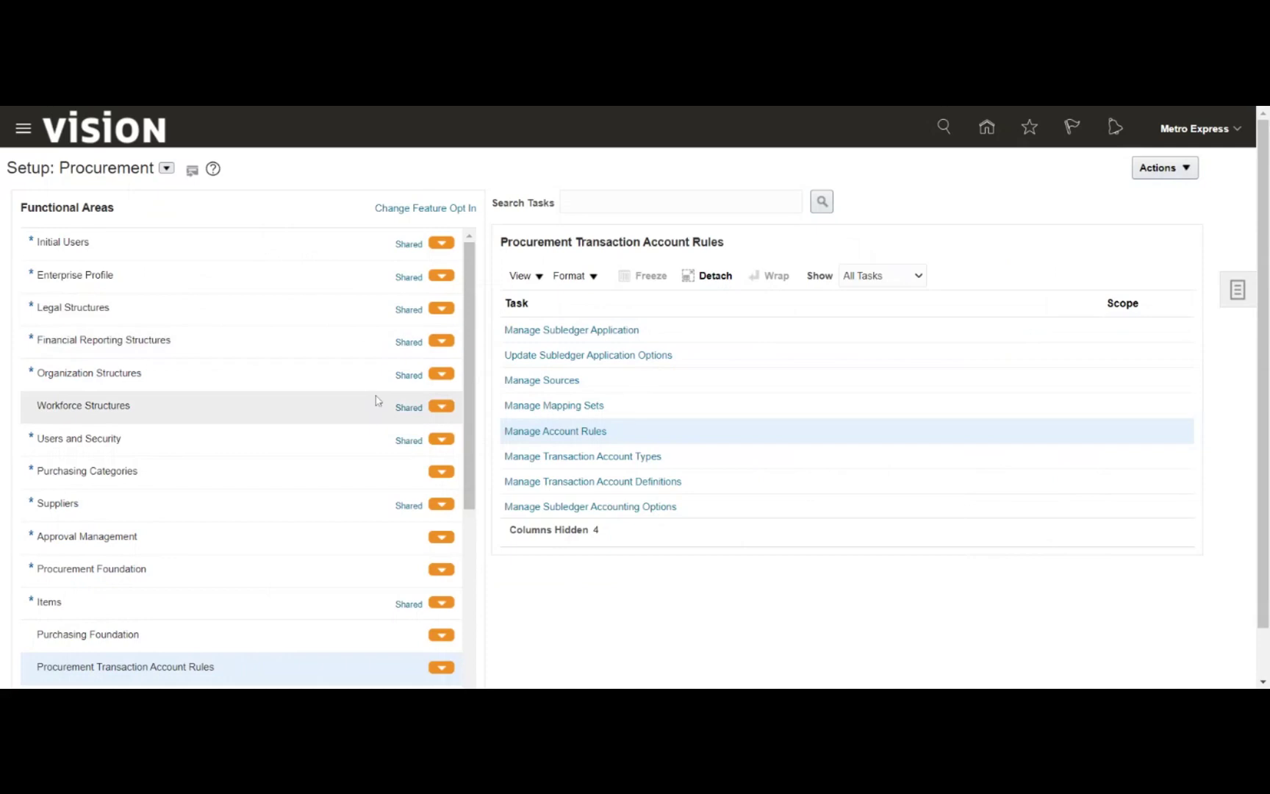
# Examine the Accrual Account type's source assignments under the Purchasing transaction account types and return to the setup tasks.
pyautogui.click(533, 456)
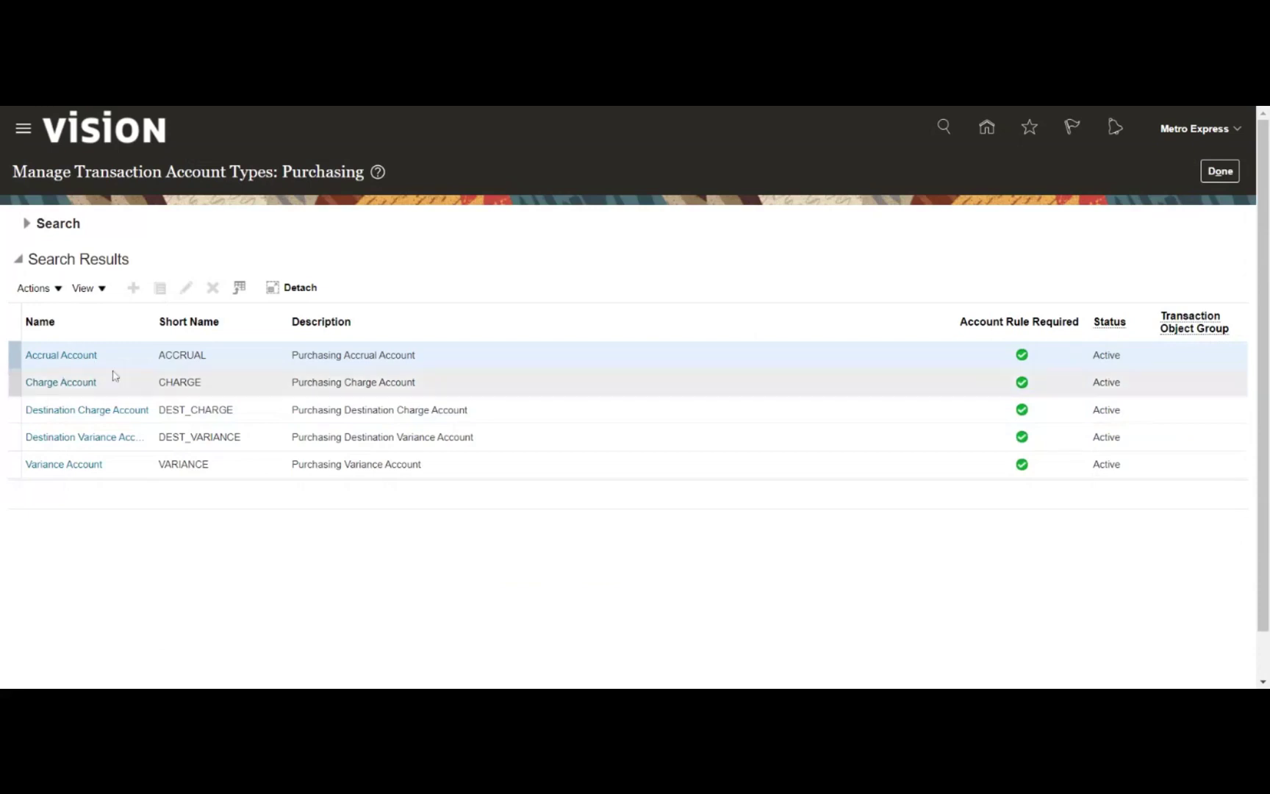
pyautogui.click(61, 355)
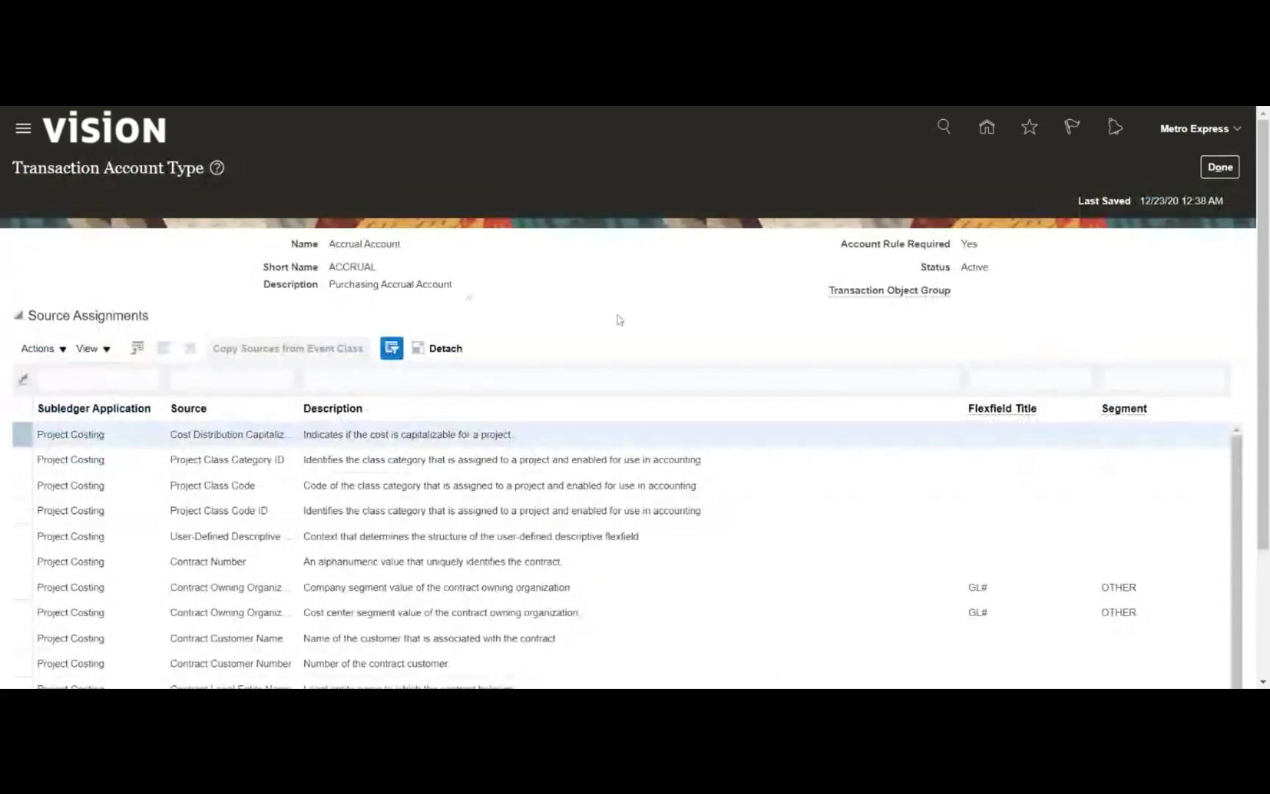
pyautogui.click(275, 477)
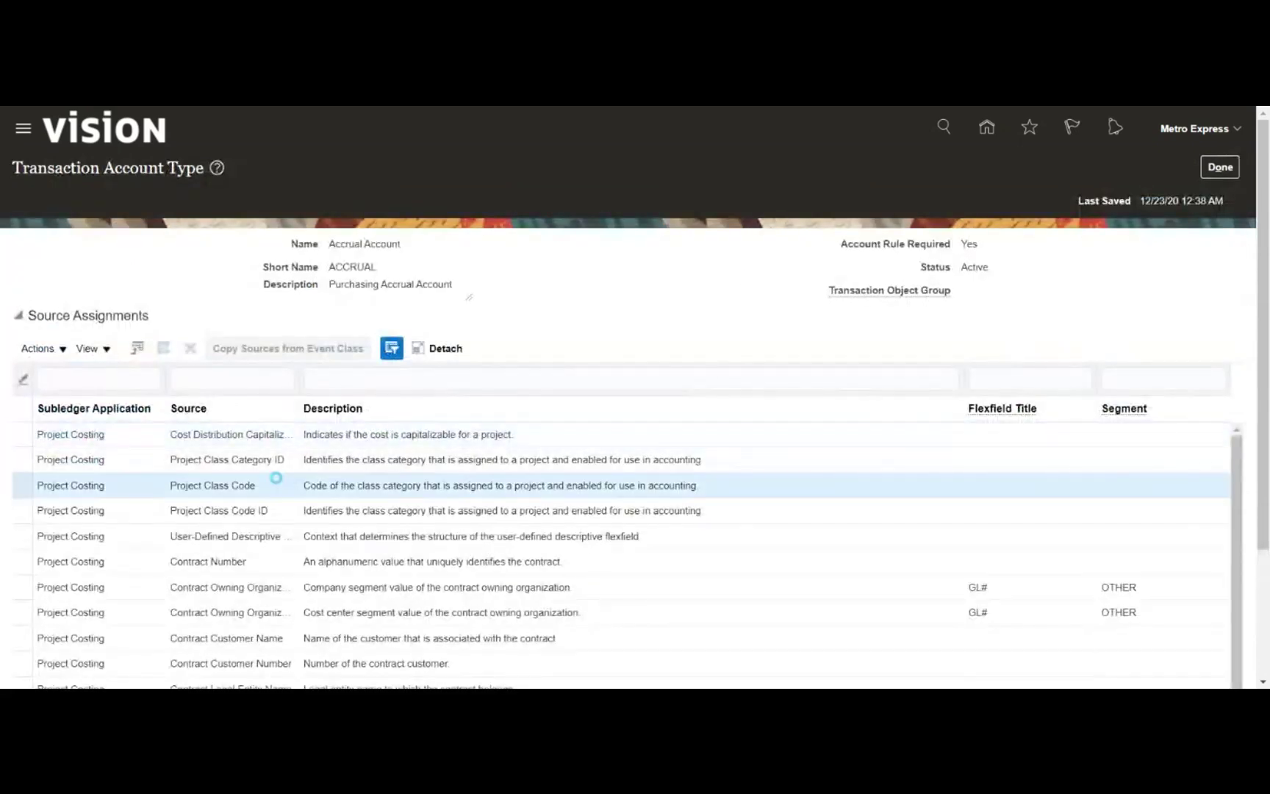
pyautogui.scroll(-2, 276, 478)
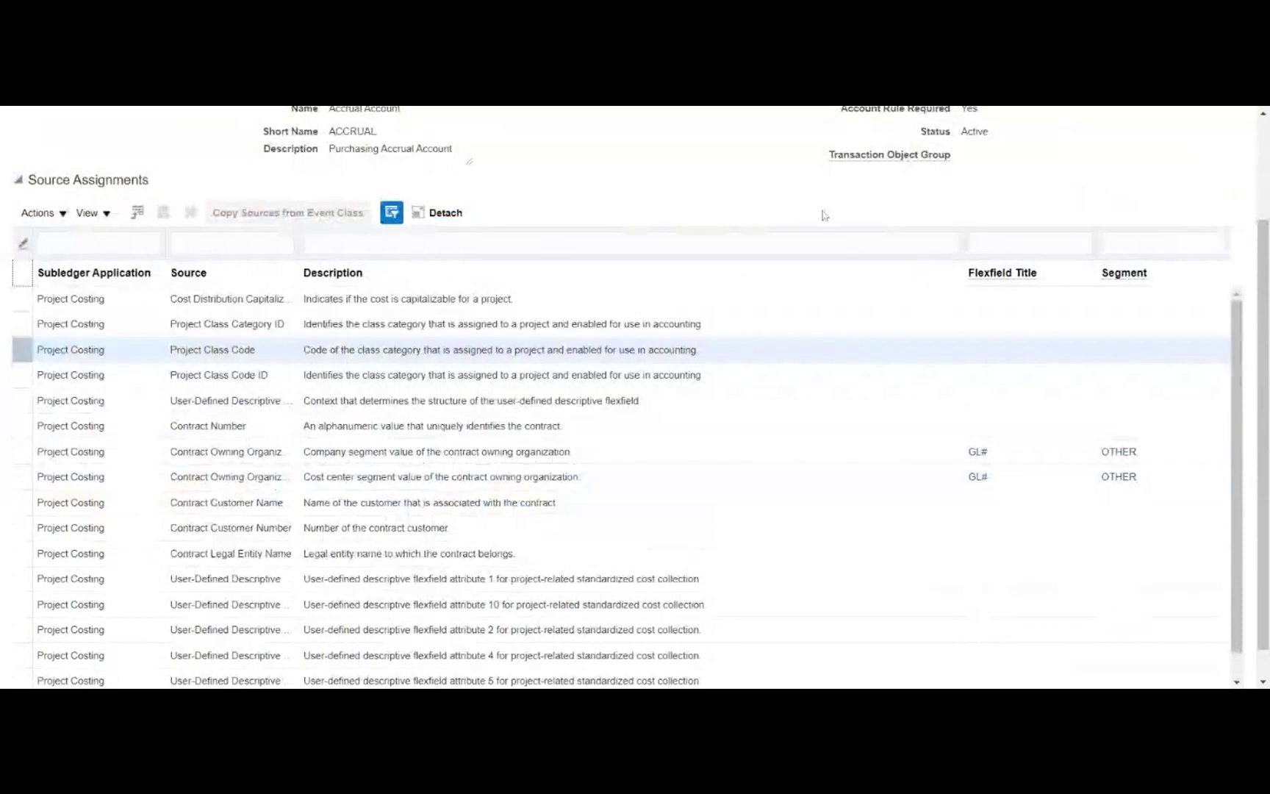
pyautogui.click(819, 165)
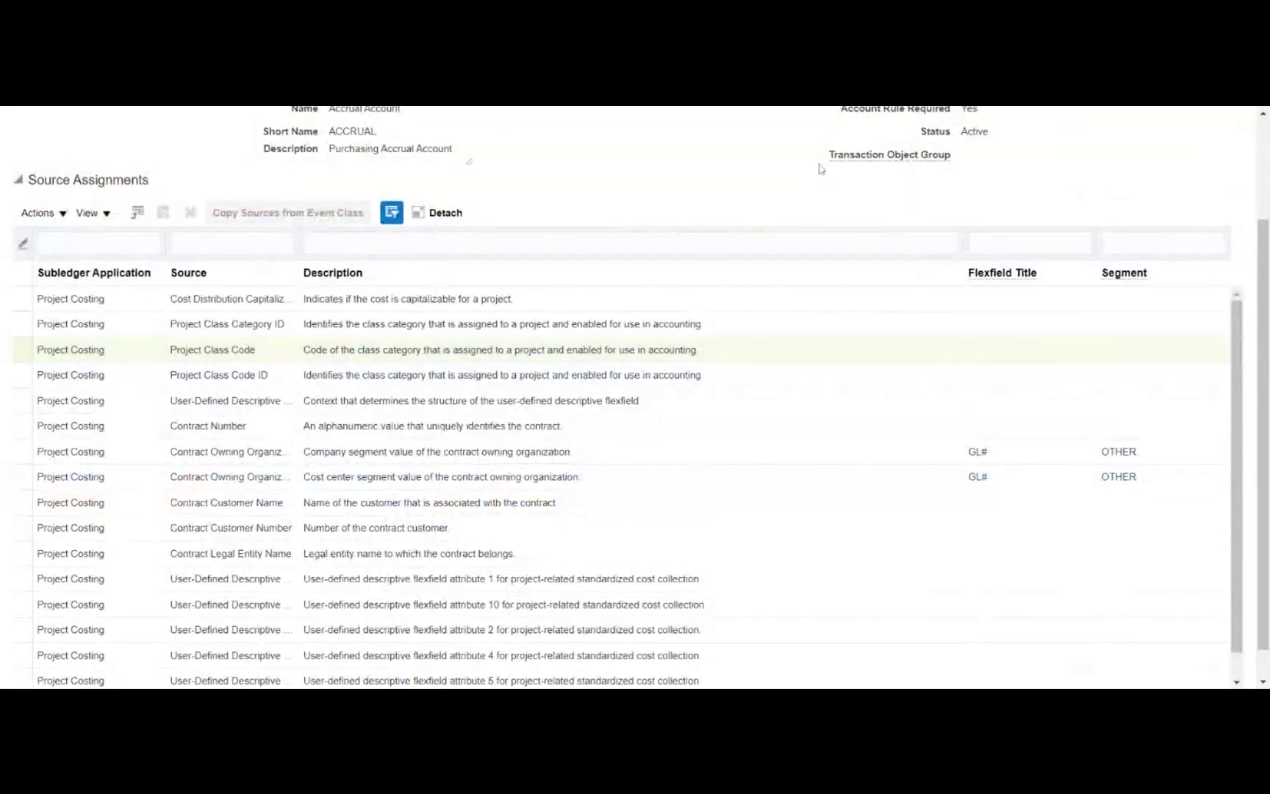
pyautogui.scroll(2, 1072, 208)
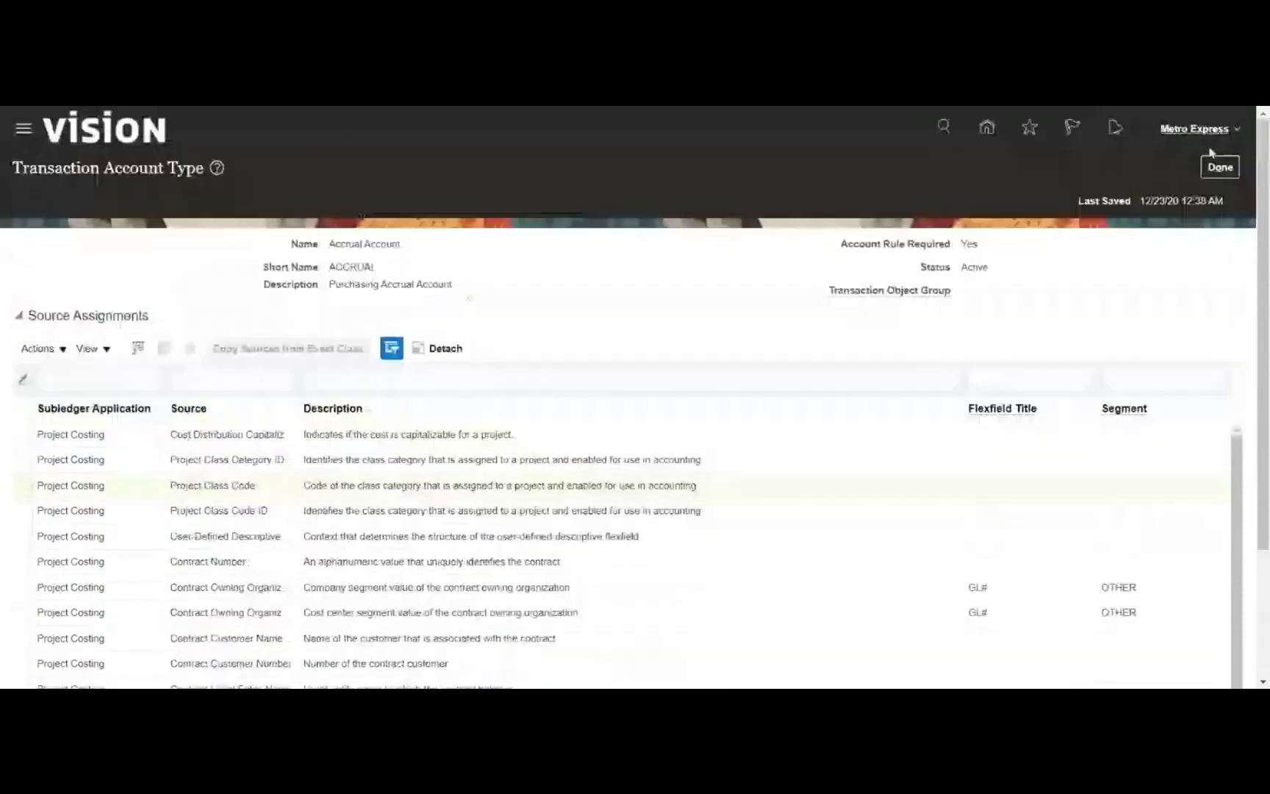
pyautogui.click(1219, 167)
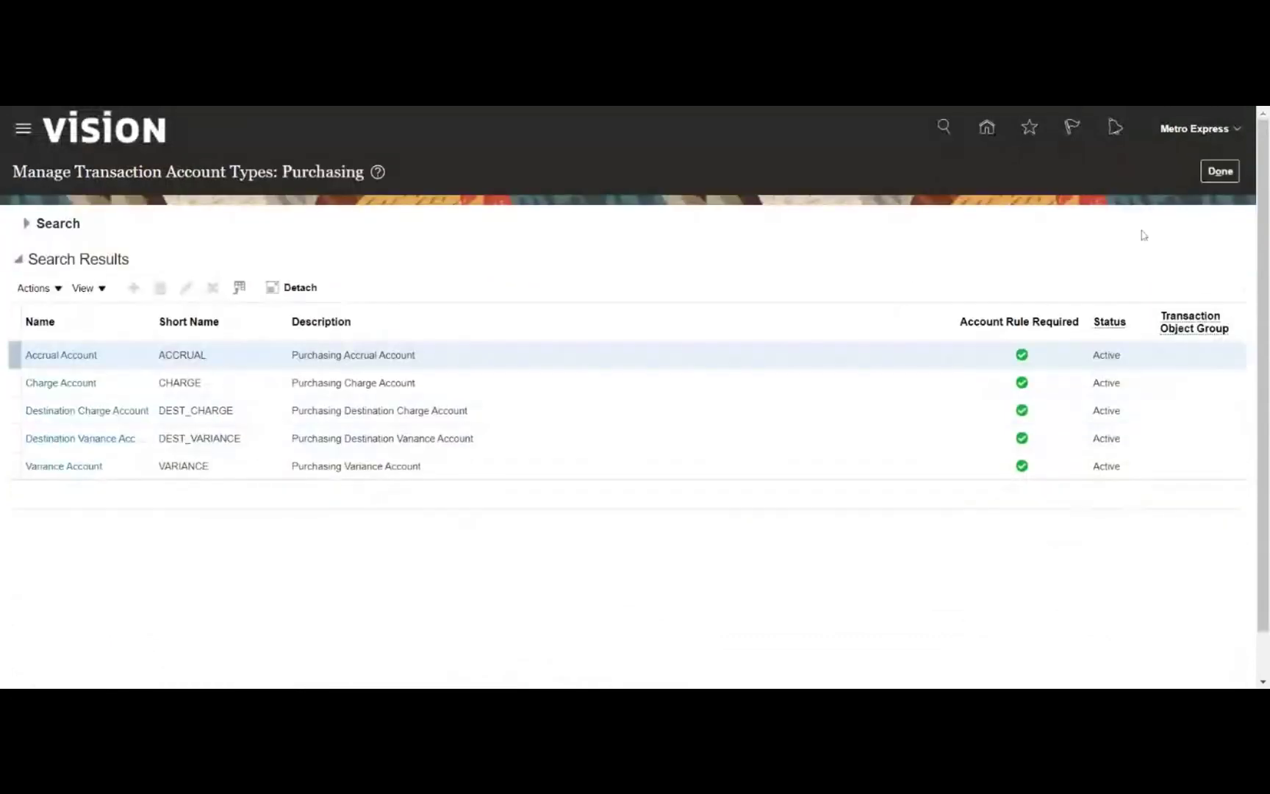
pyautogui.click(1217, 174)
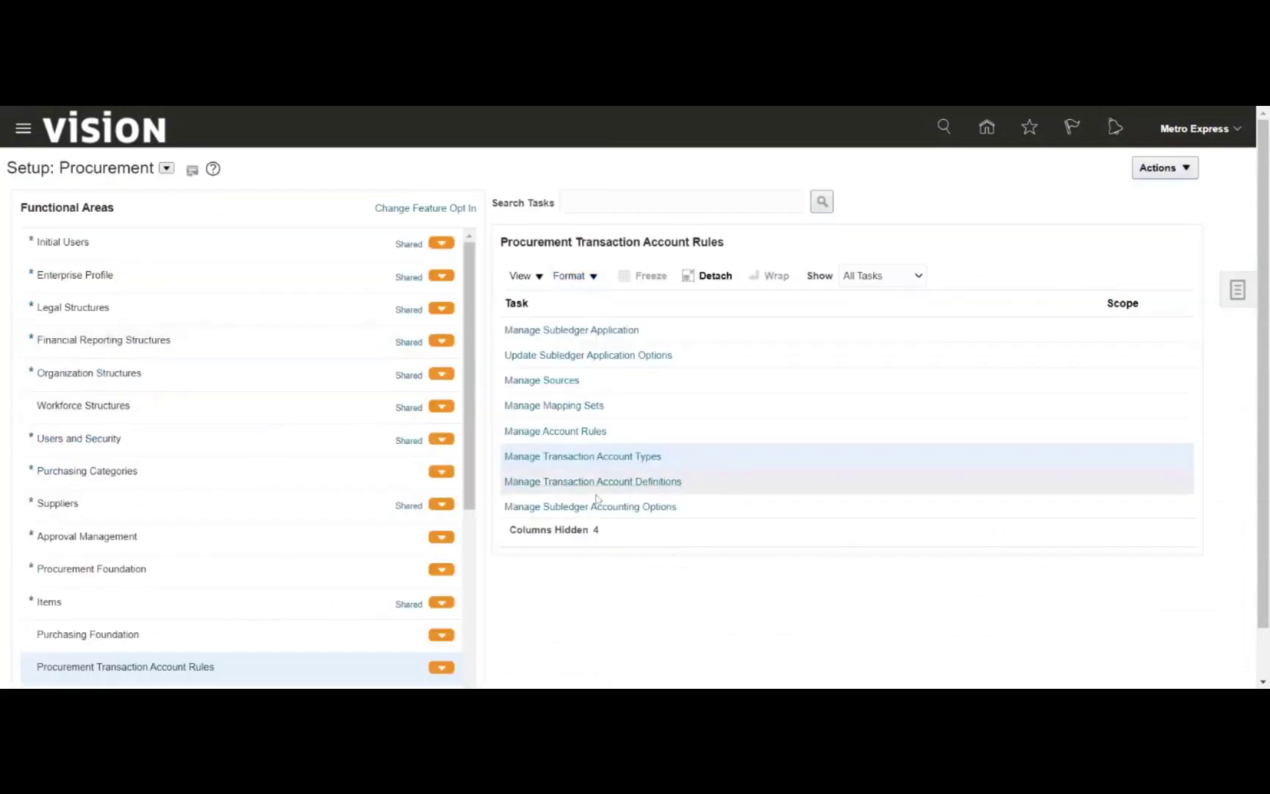
# Create a Purchasing transaction account definition named SA Train with the short name SA_TRAIN.
pyautogui.click(596, 482)
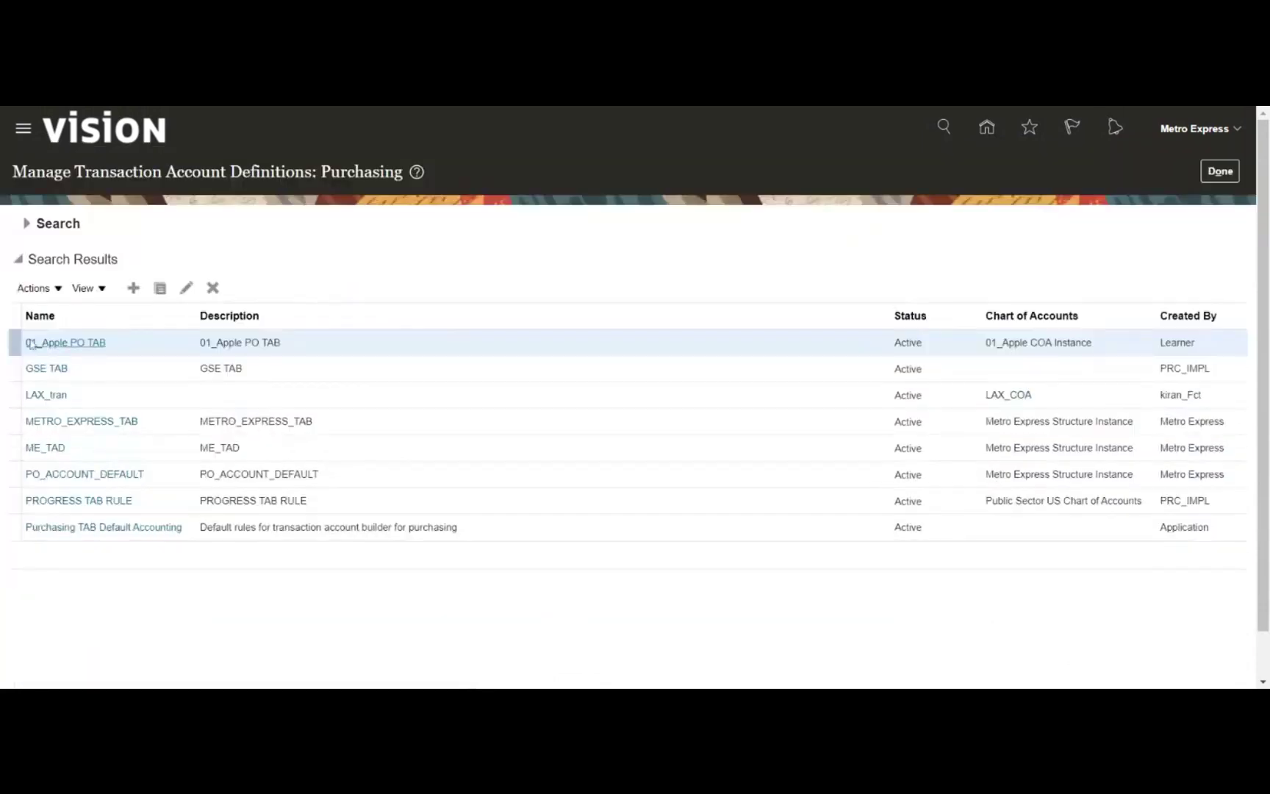
pyautogui.click(133, 287)
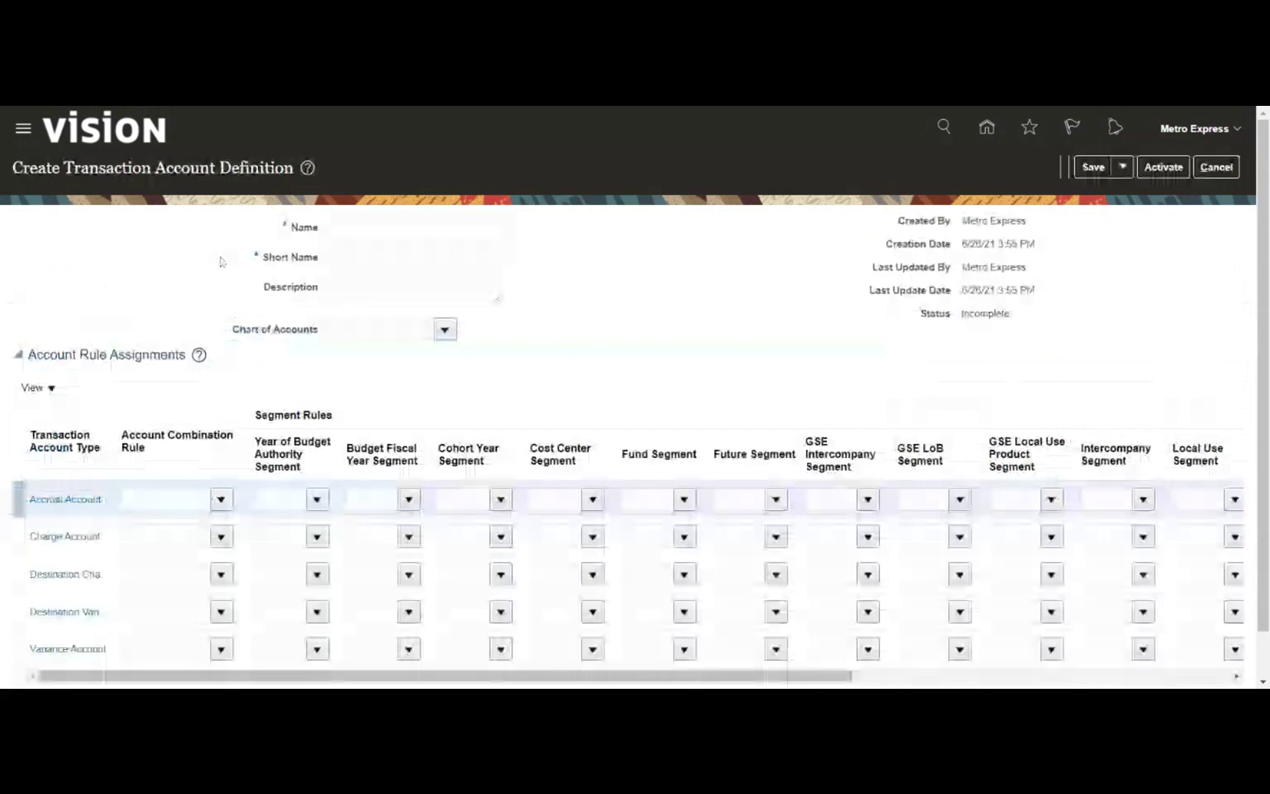
pyautogui.click(382, 227)
pyautogui.write('SA')
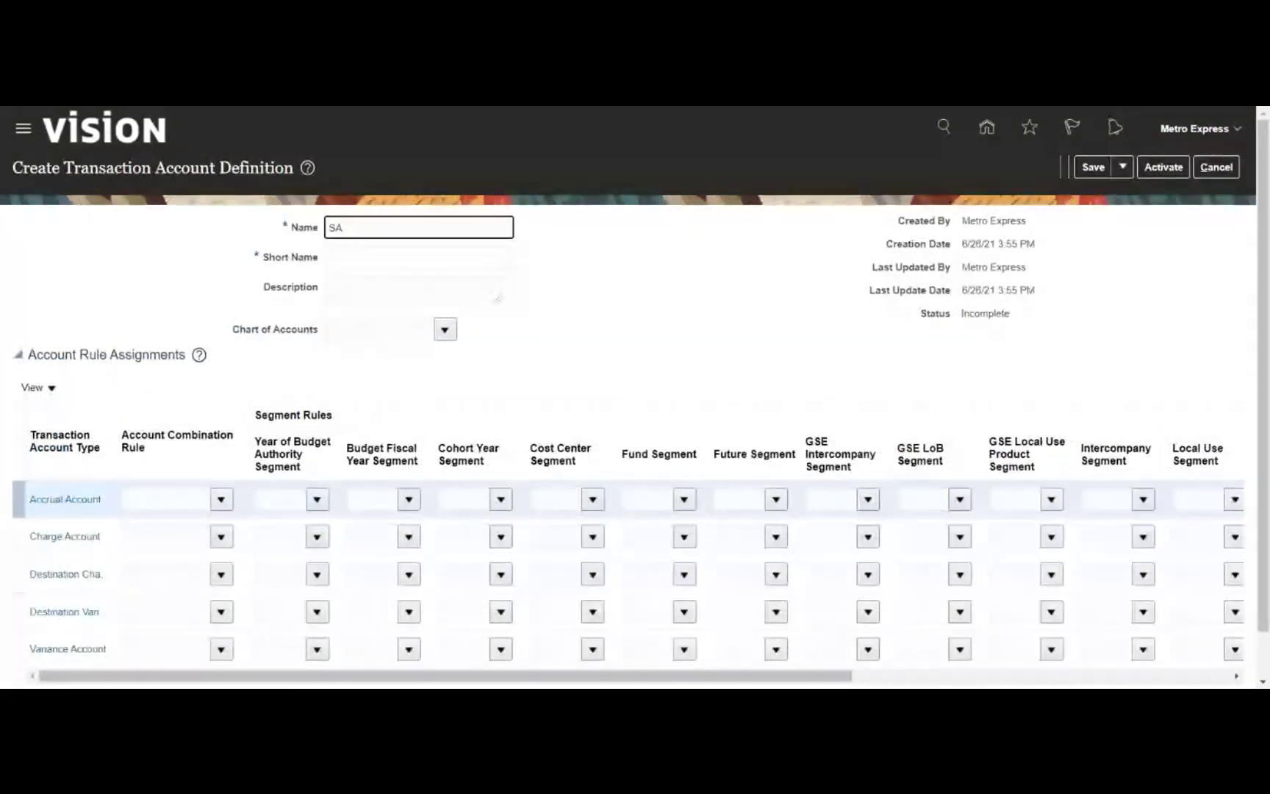
pyautogui.write(' Tra')
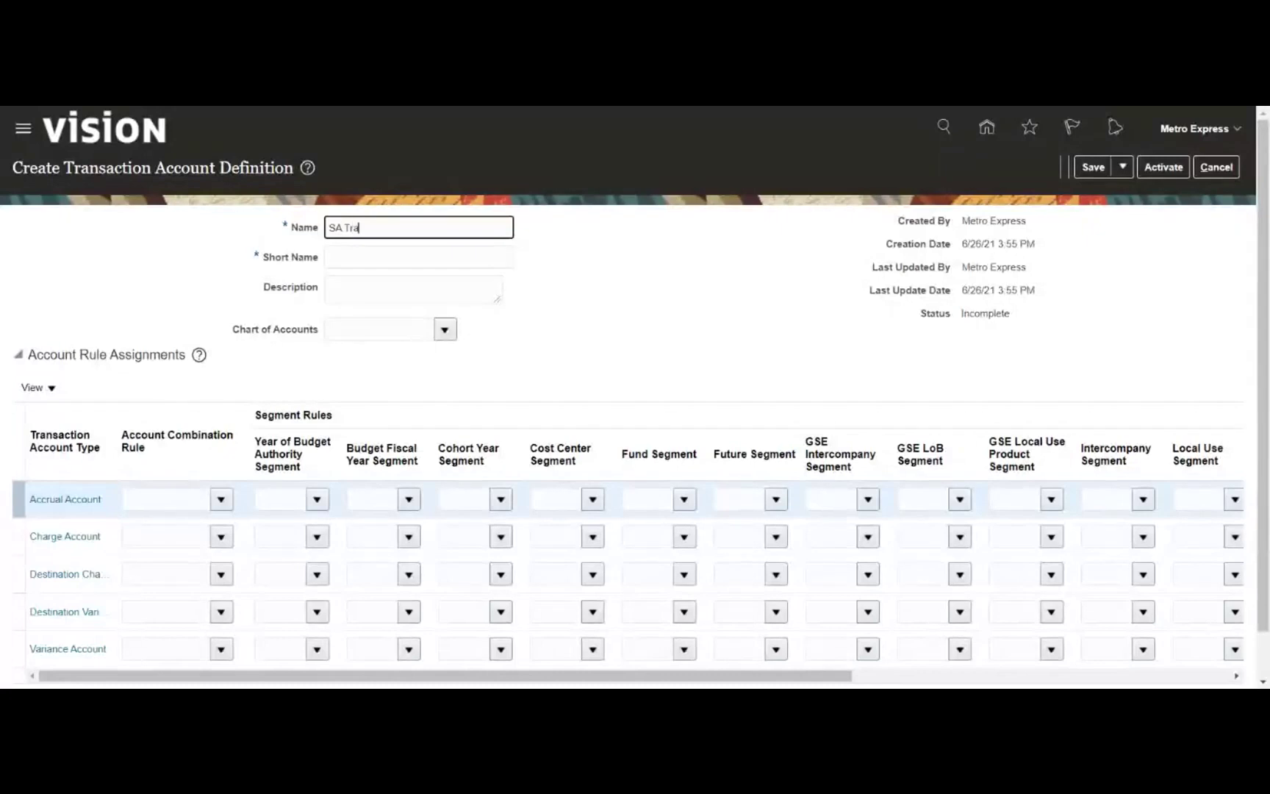
pyautogui.write('in')
pyautogui.press('Tab')
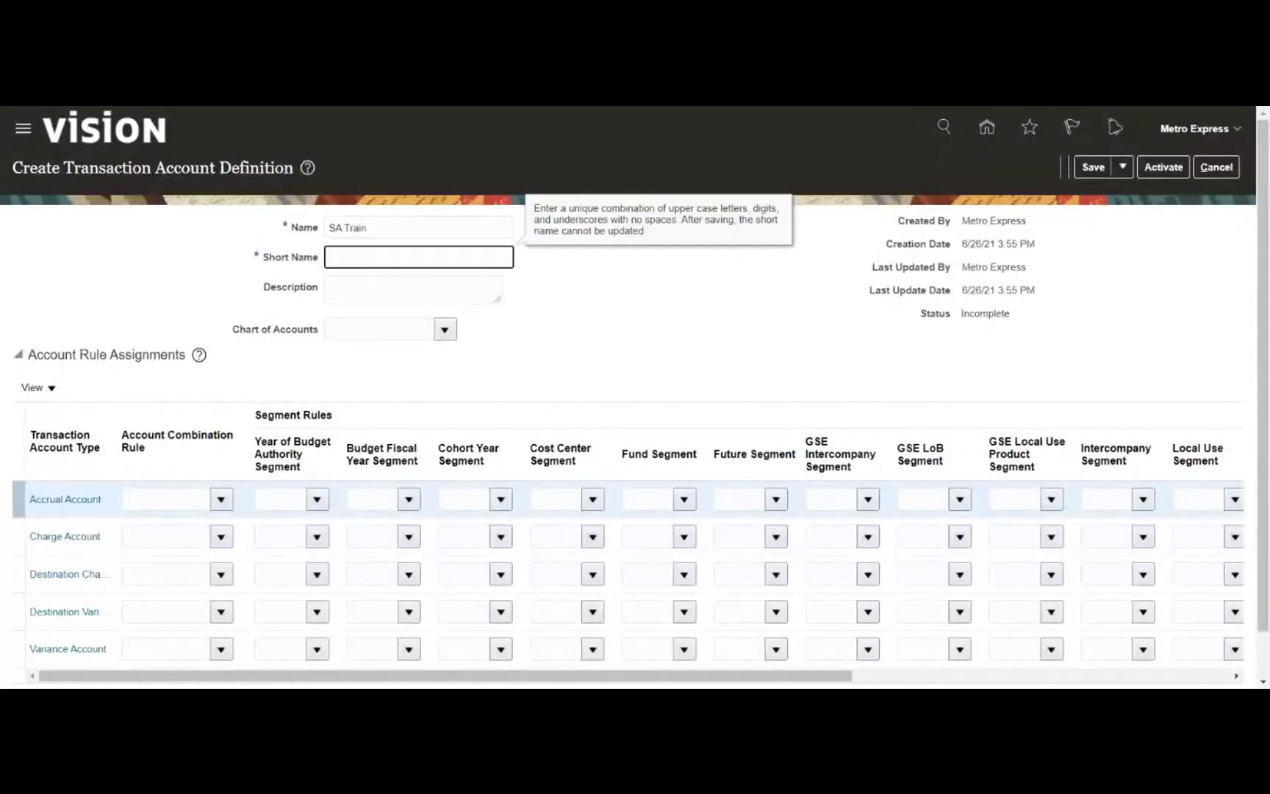
pyautogui.write('SA_TRAIN')
pyautogui.press('Tab')
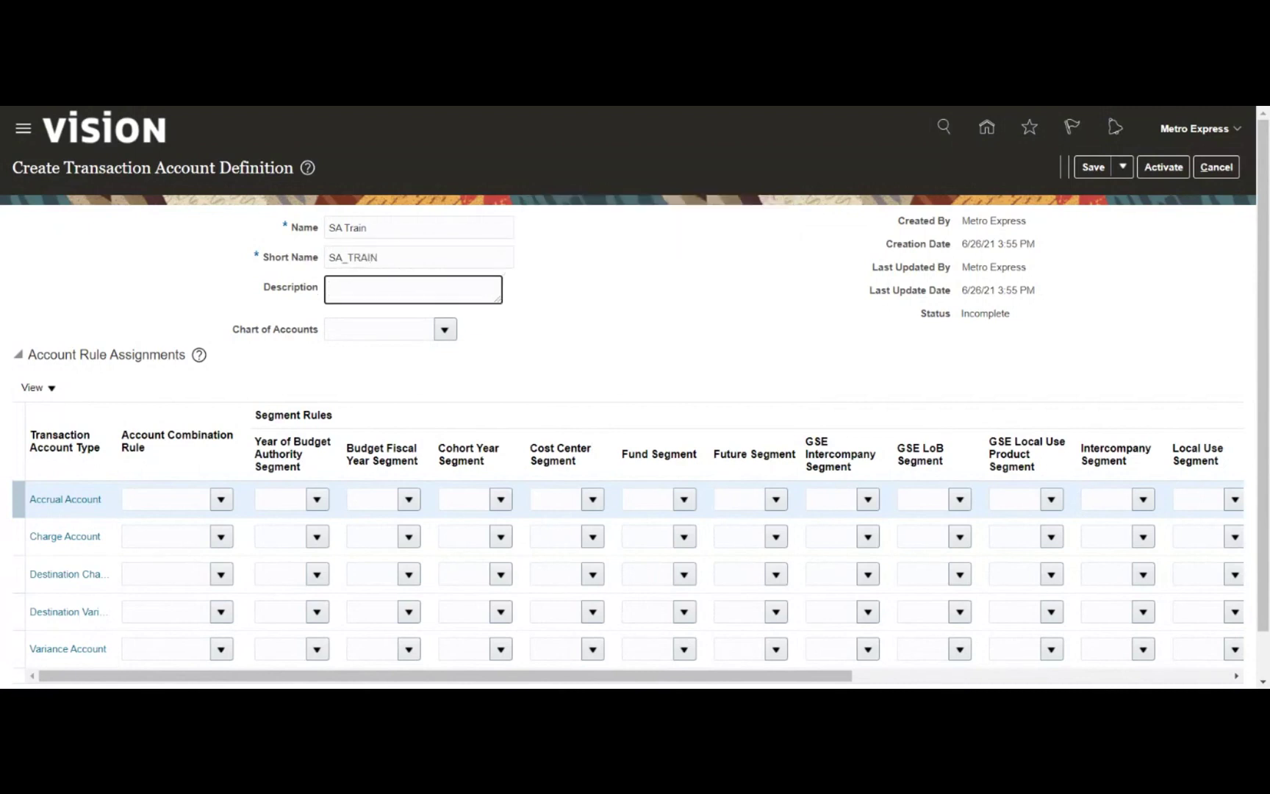
# Set the SA Train definition's chart of accounts to 01_Apple COA Instance.
pyautogui.click(565, 293)
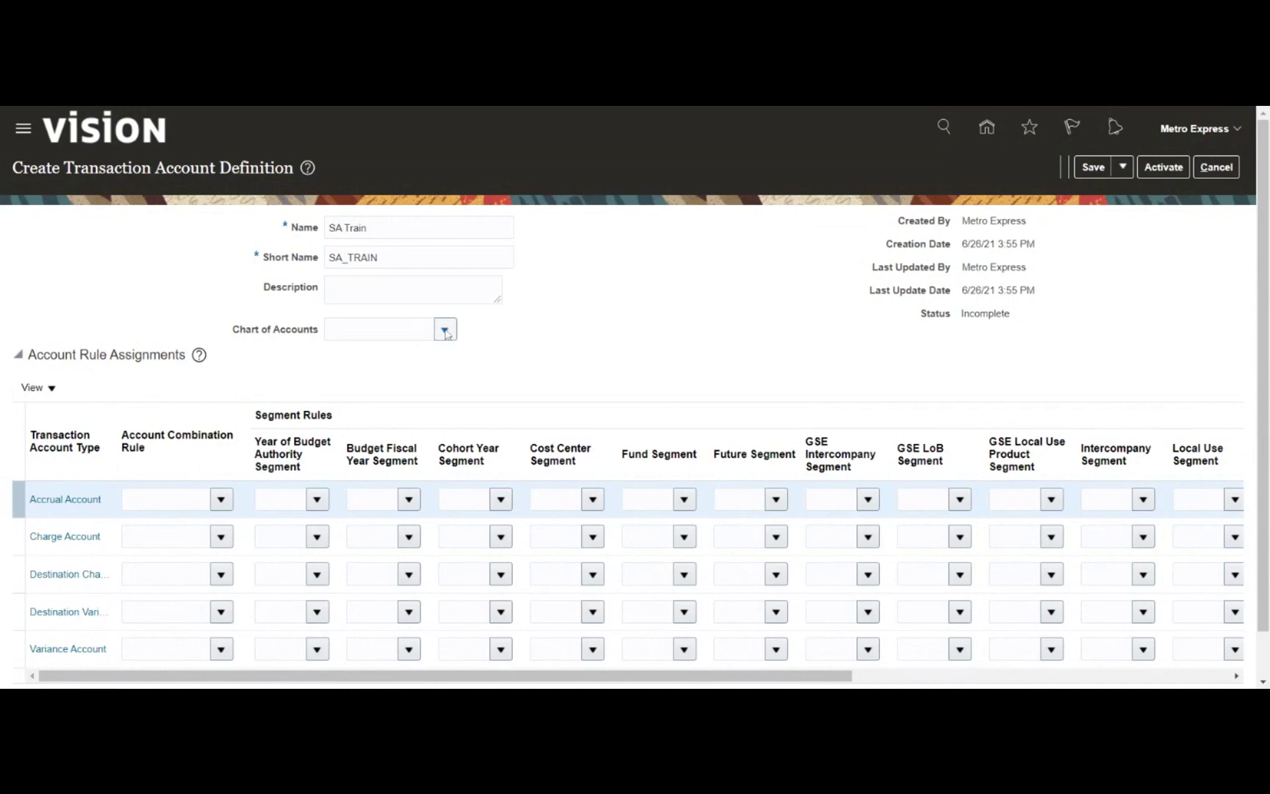
pyautogui.click(379, 330)
pyautogui.write('01')
pyautogui.press('Tab')
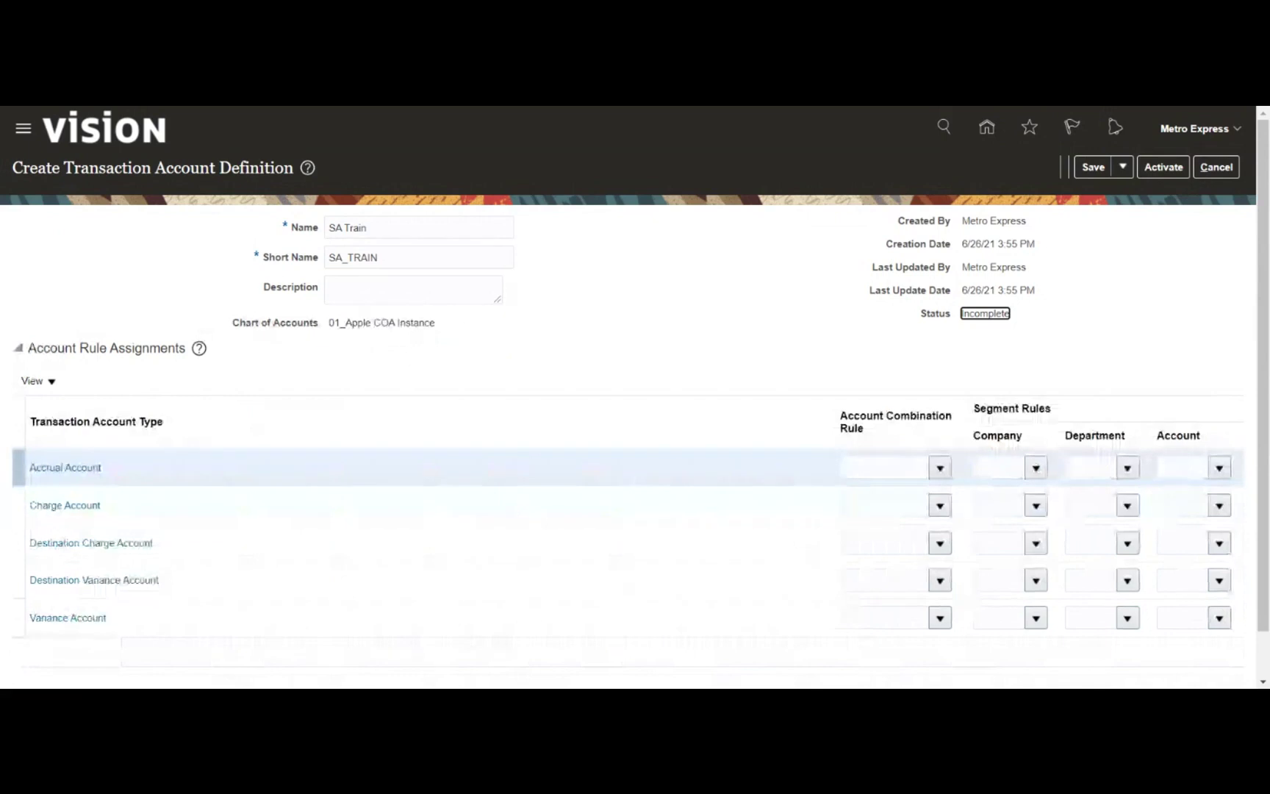
pyautogui.click(644, 326)
pyautogui.click(940, 469)
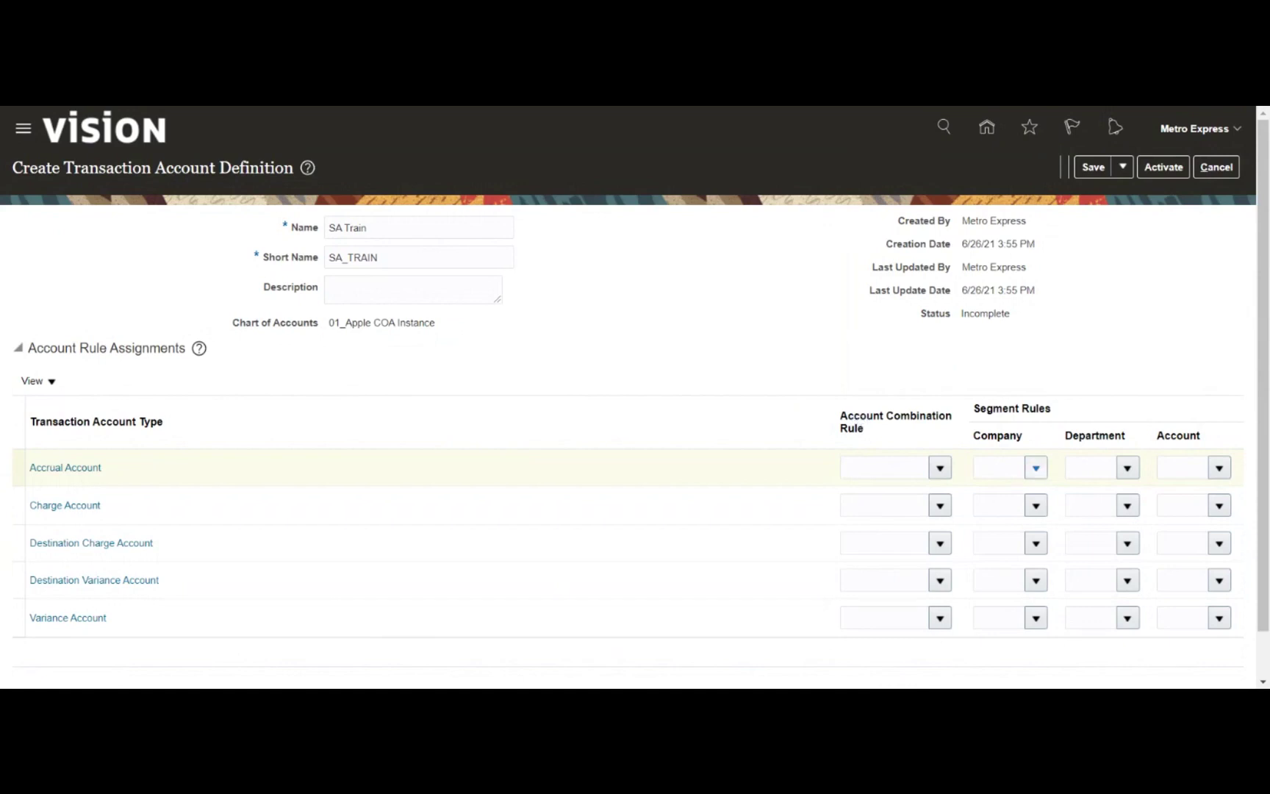
pyautogui.click(1038, 471)
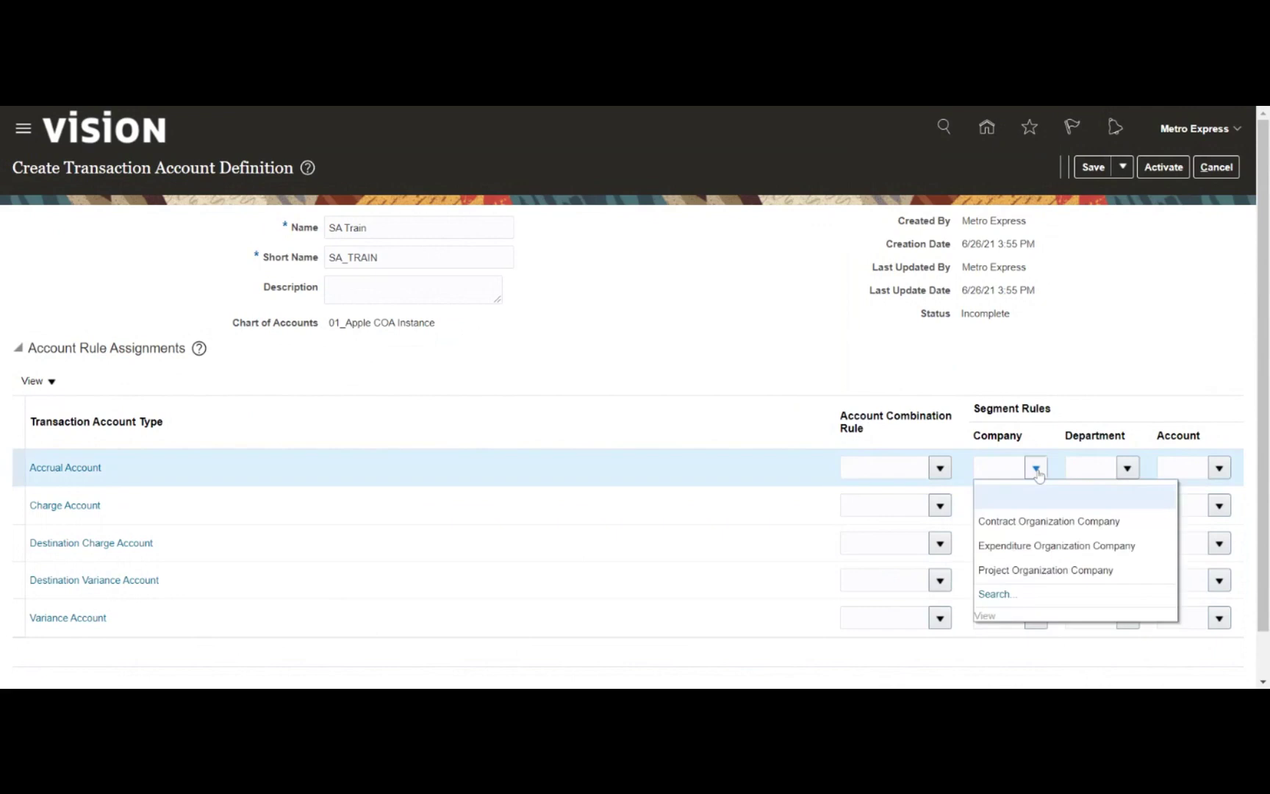
pyautogui.click(1057, 371)
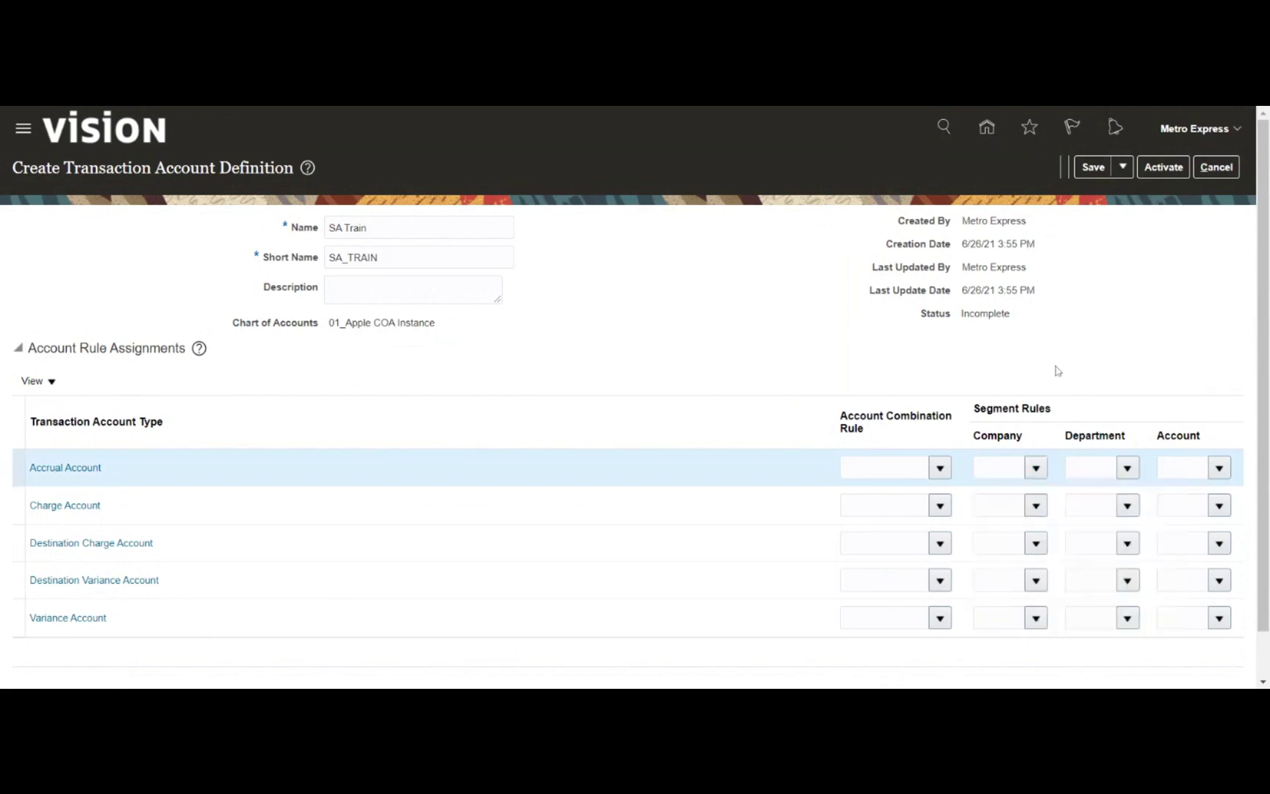
# Assign the Apple rule as the account combination rule of the Accrual Account type.
pyautogui.click(939, 468)
pyautogui.scroll(-2, 944, 322)
pyautogui.scroll(-3, 943, 321)
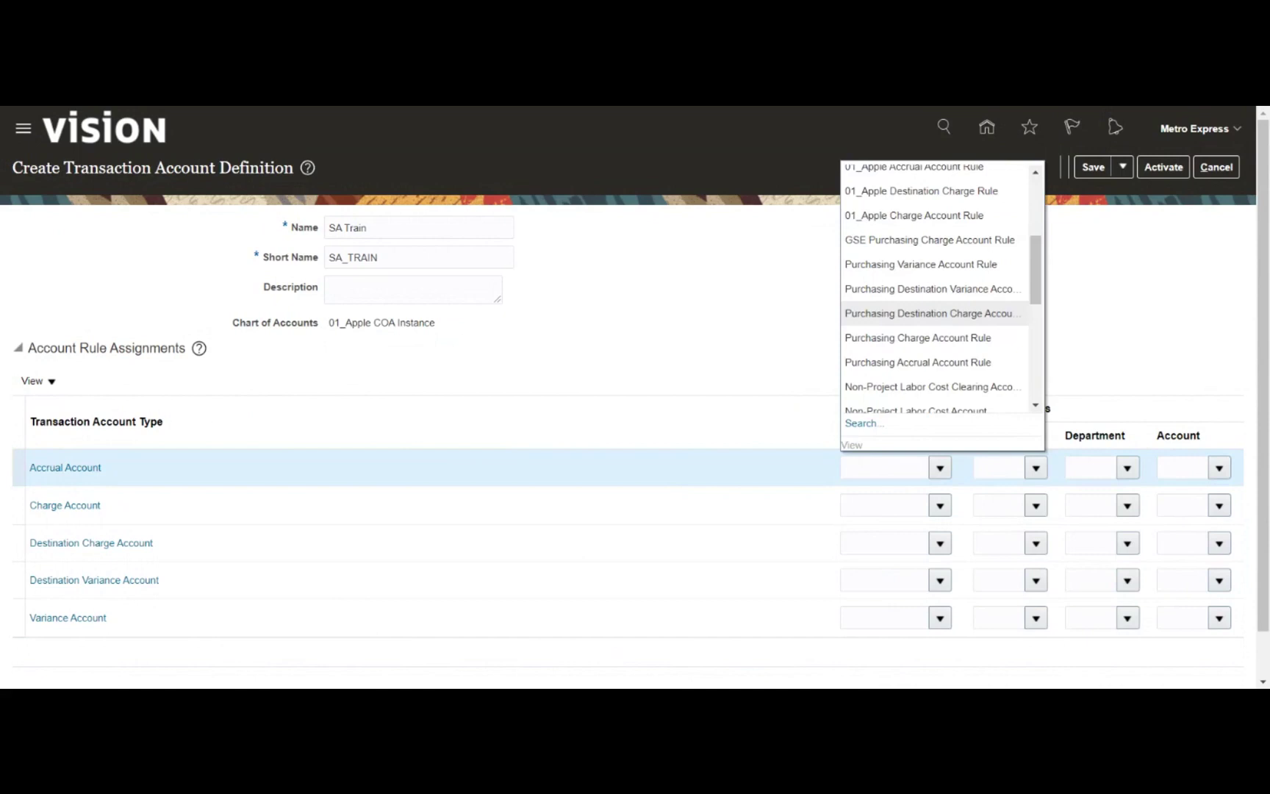
pyautogui.scroll(3, 943, 313)
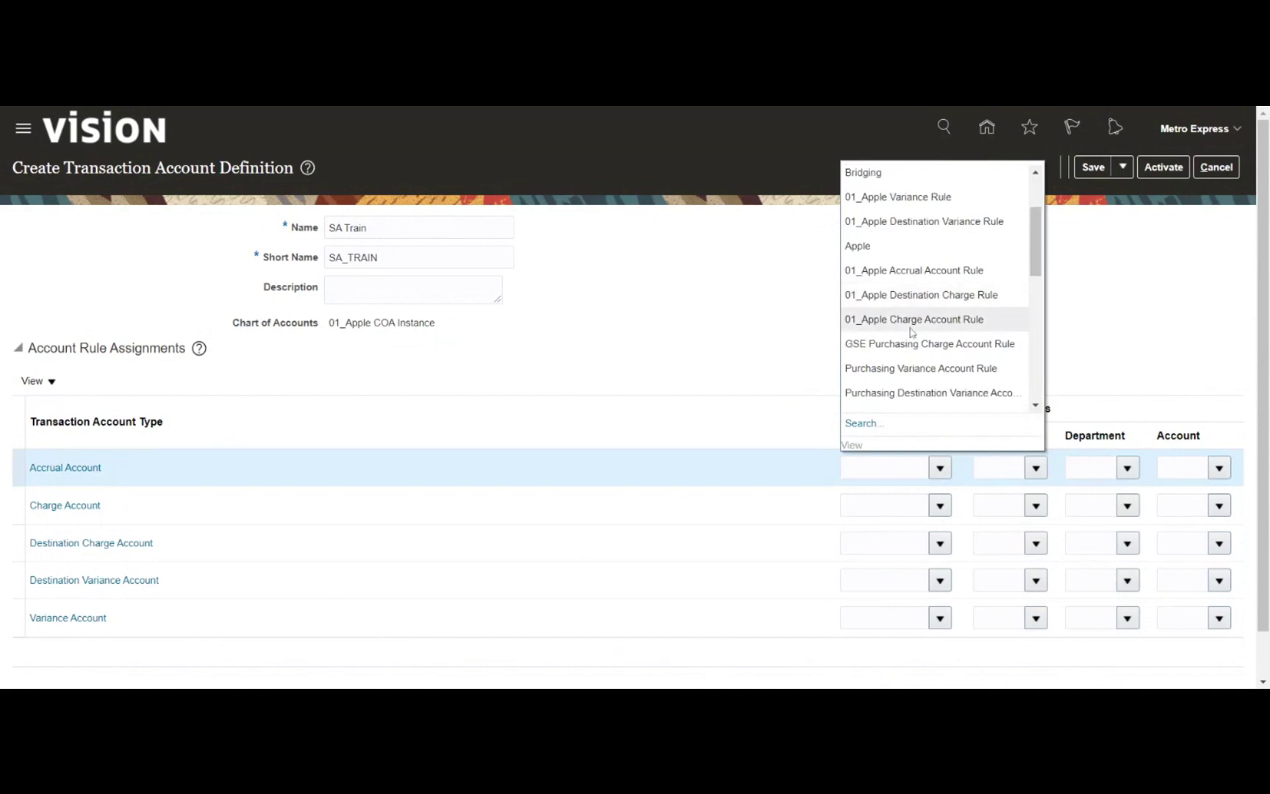
pyautogui.scroll(-6, 914, 332)
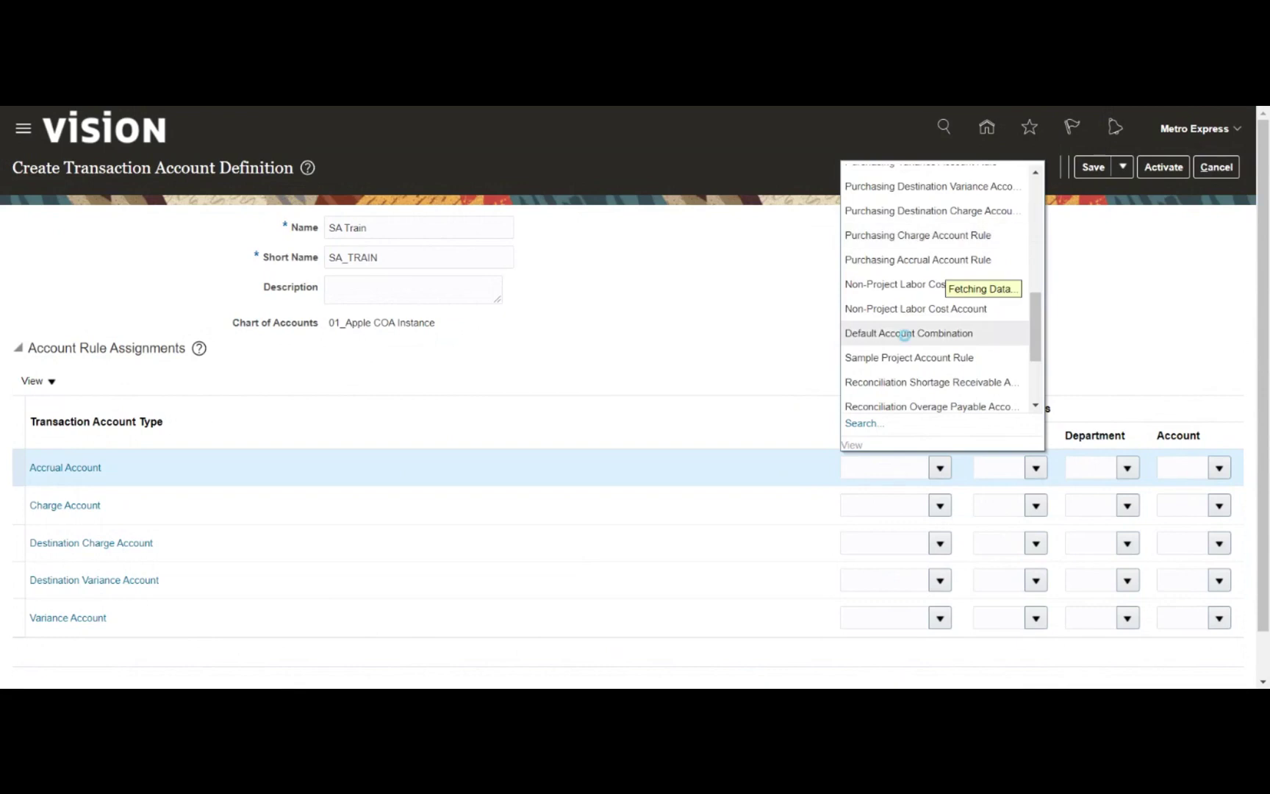
pyautogui.scroll(-3, 905, 337)
pyautogui.scroll(-5, 906, 340)
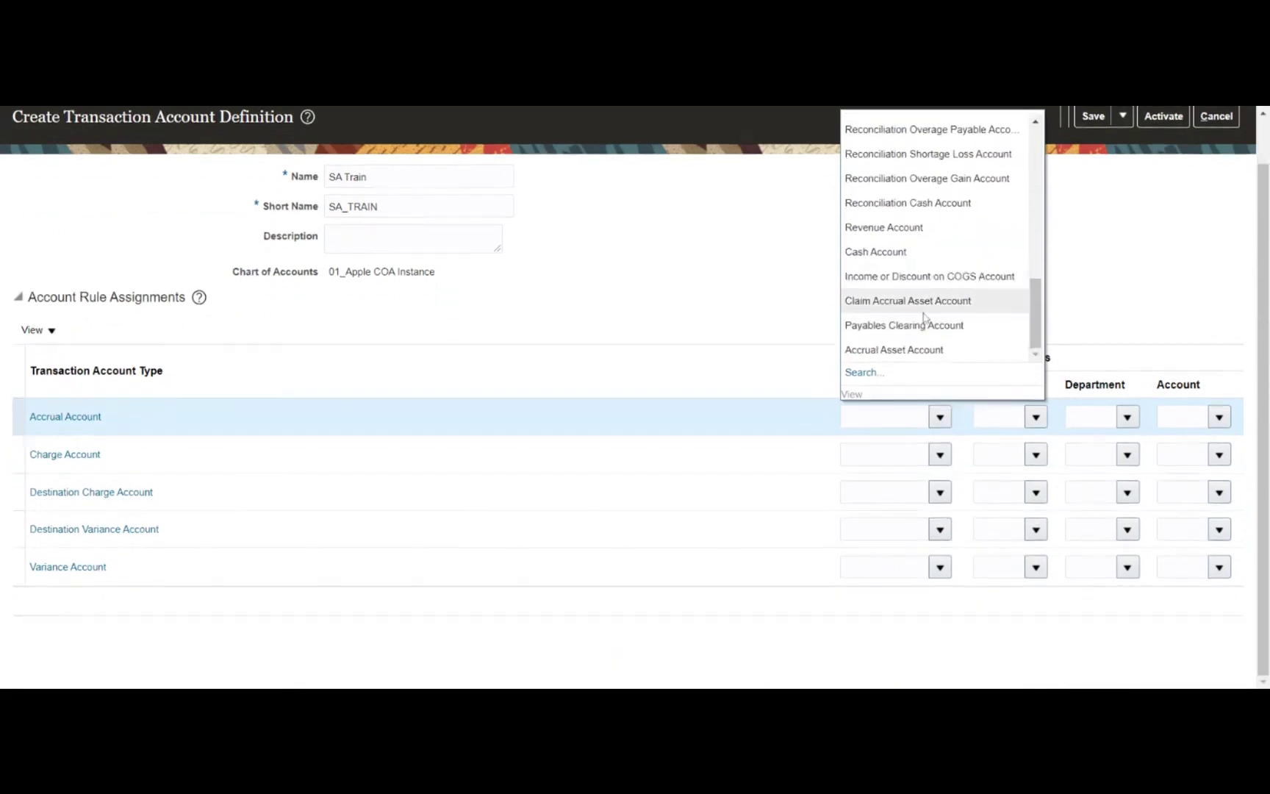
pyautogui.click(864, 373)
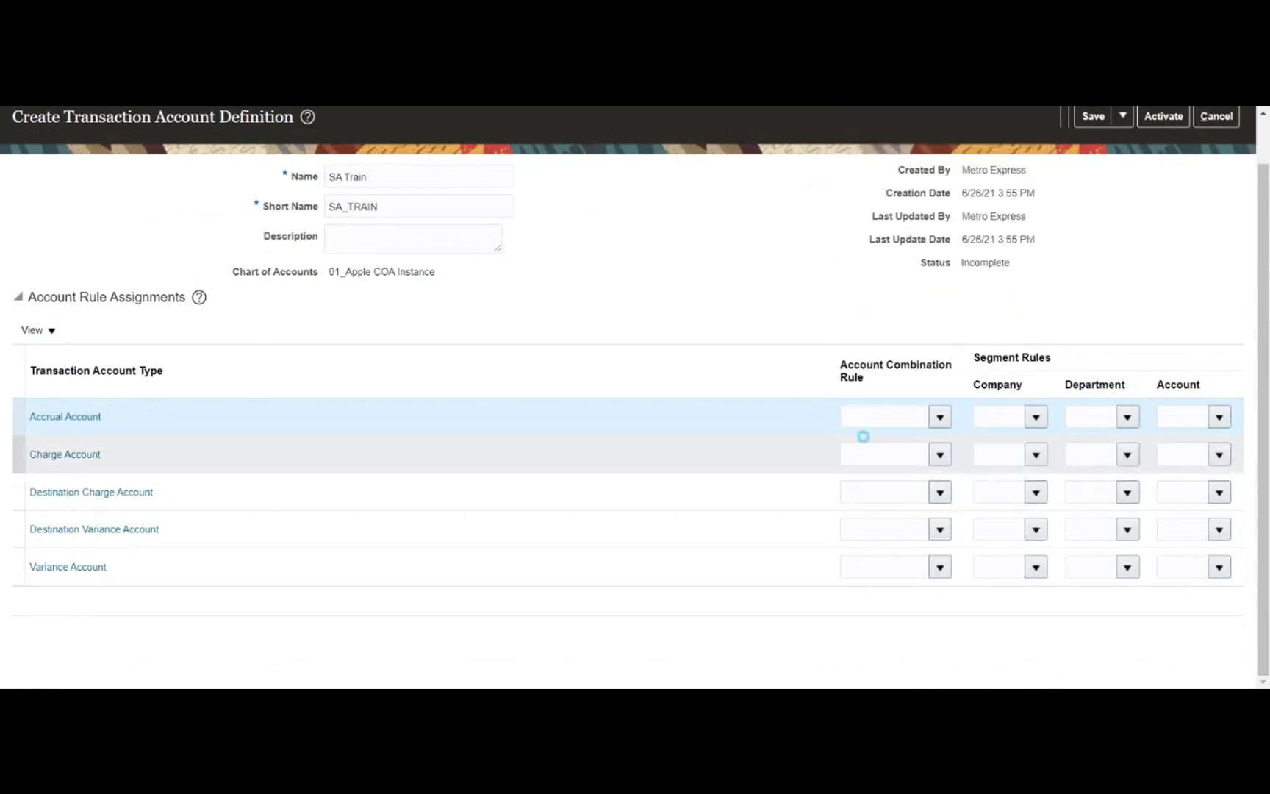
pyautogui.click(735, 438)
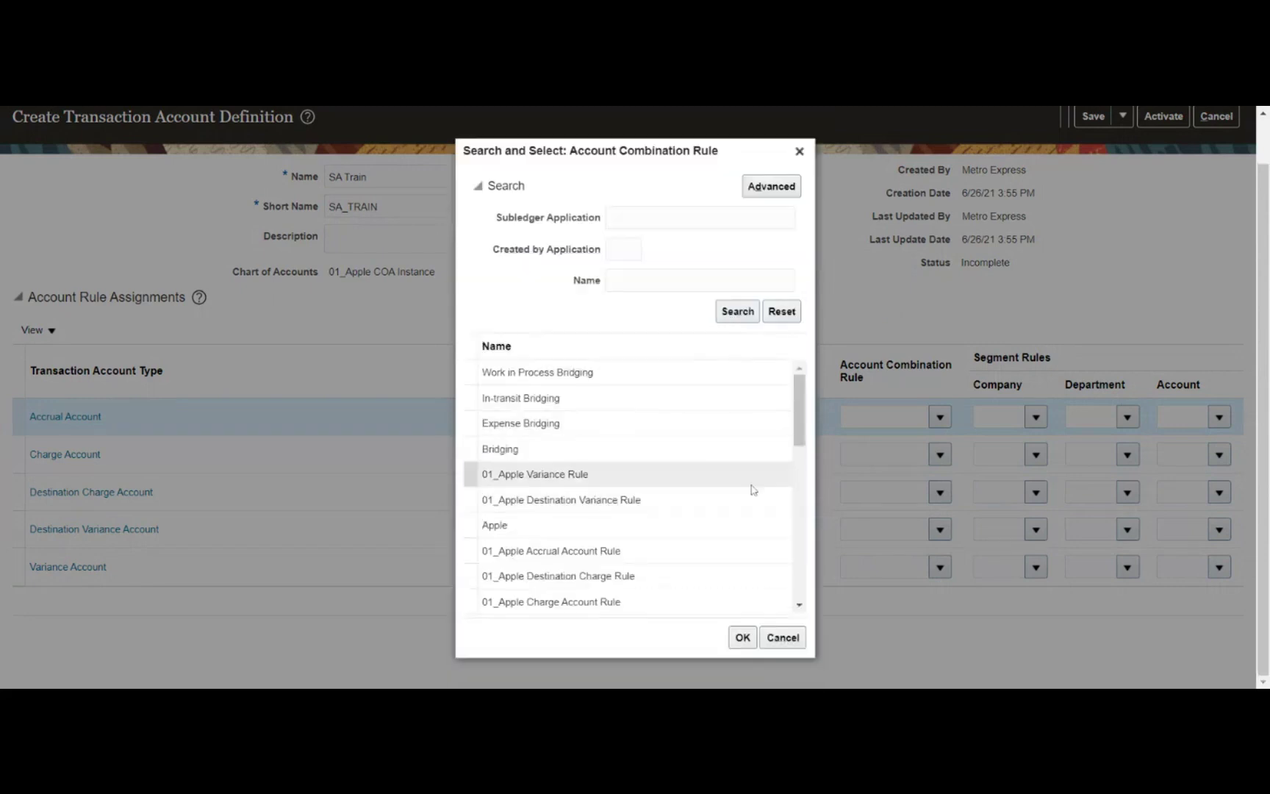
pyautogui.scroll(-2, 761, 463)
pyautogui.click(692, 425)
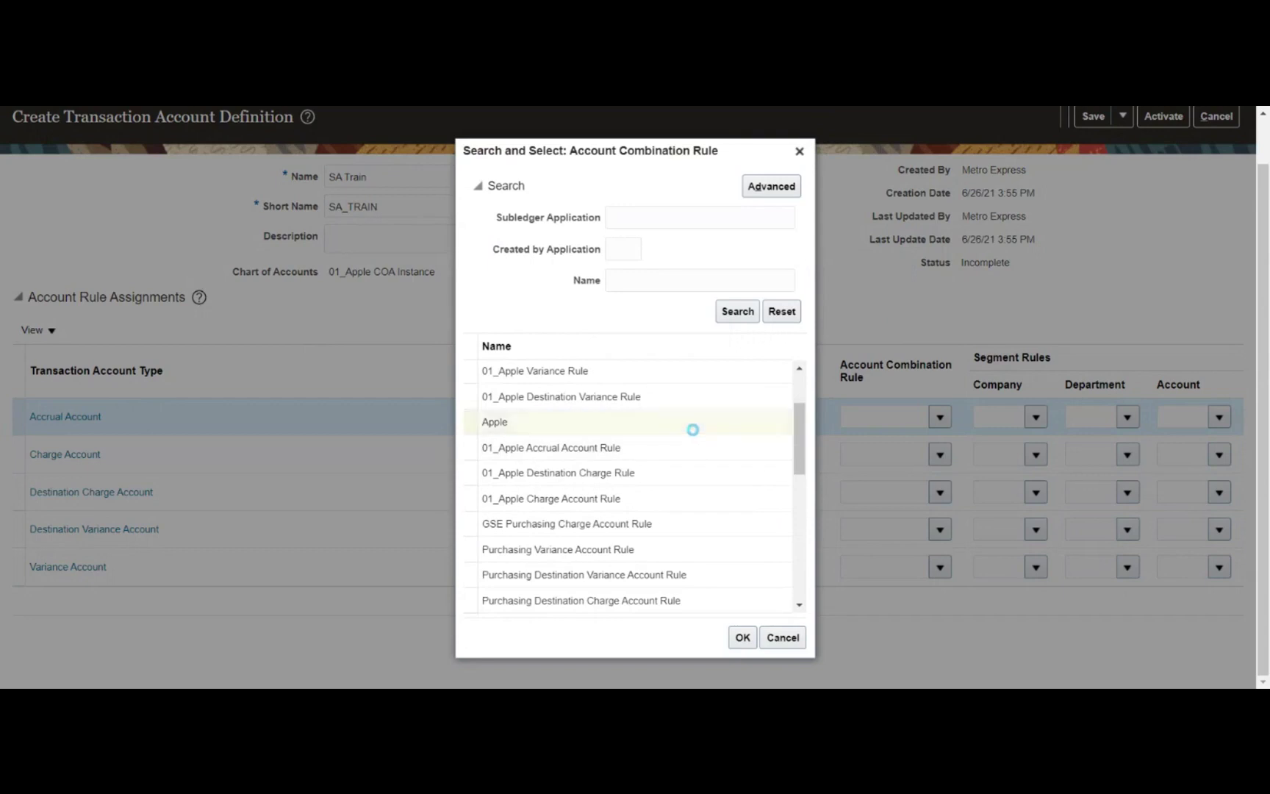
pyautogui.click(743, 638)
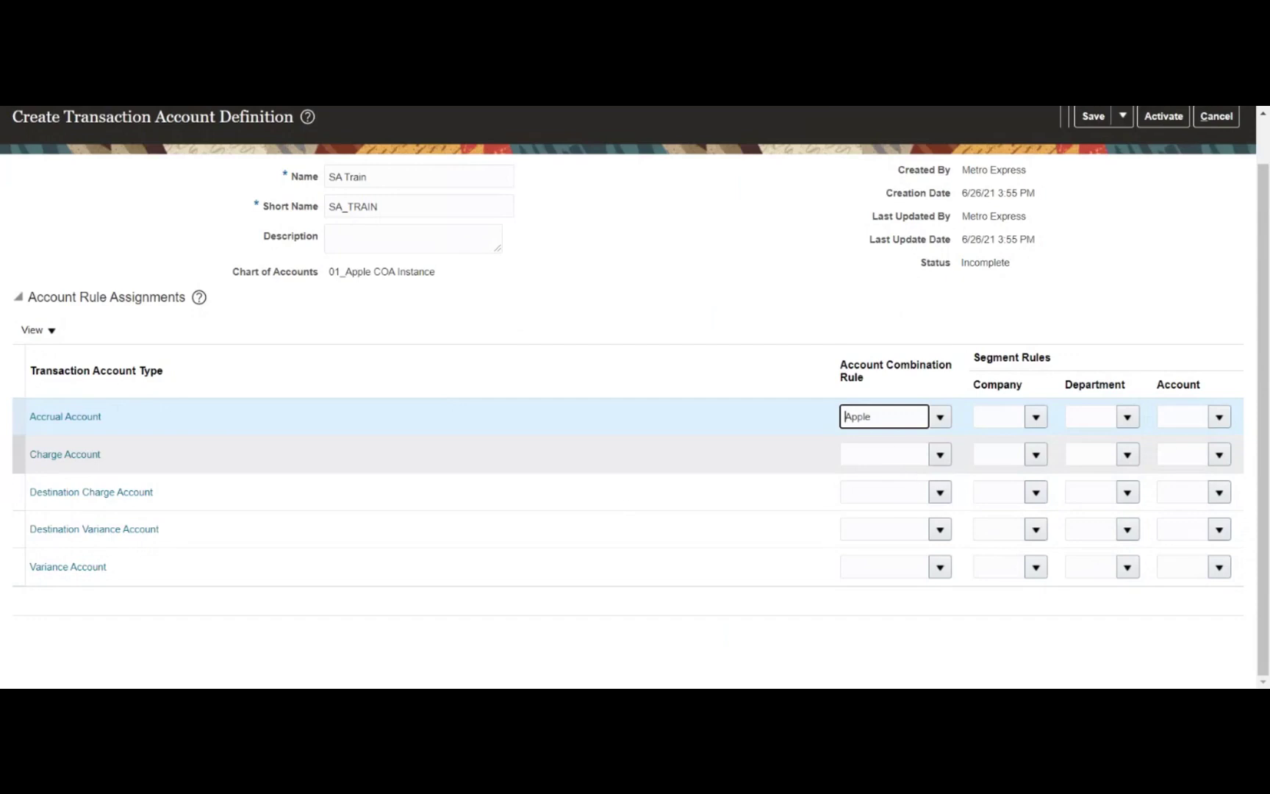
# Copy the Apple combination rule to the Charge, Destination Charge, Destination Variance and Variance Account types.
pyautogui.doubleClick(869, 417)
pyautogui.hotkey('ctrl', 'c')
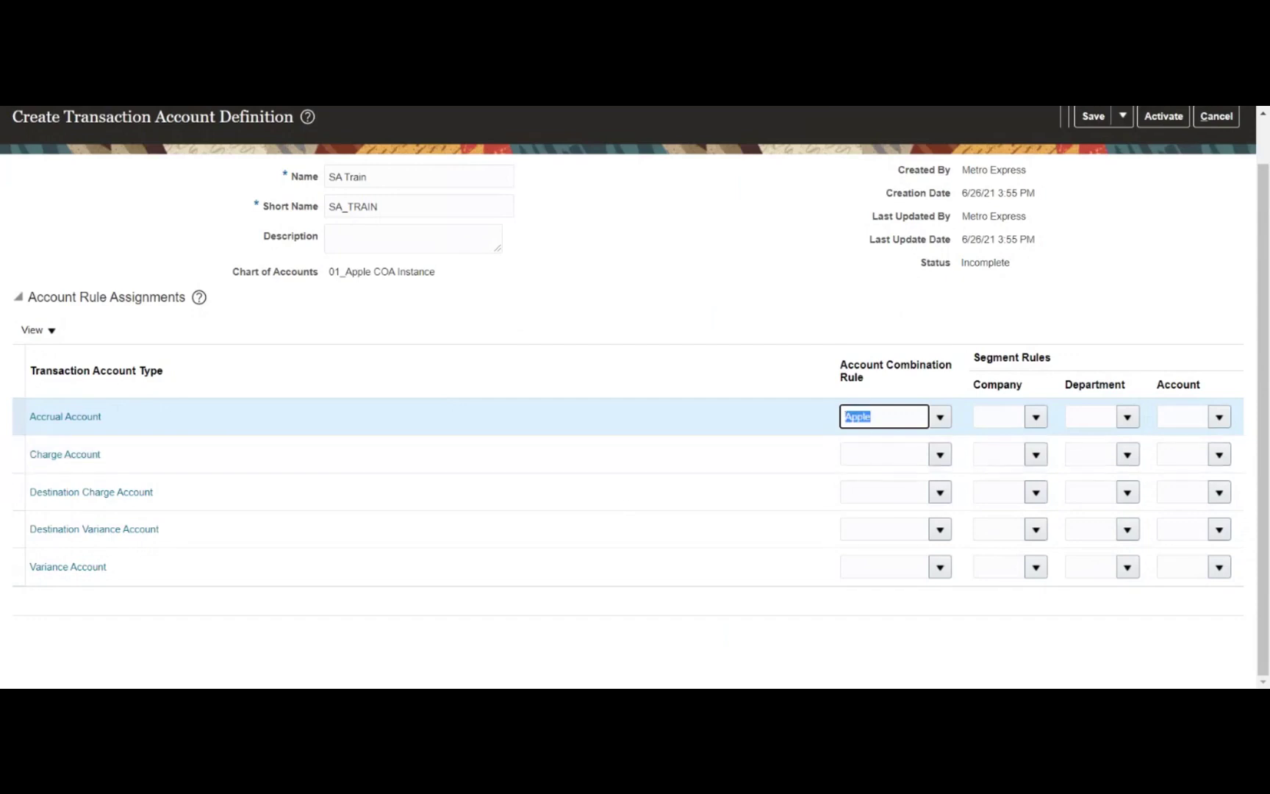
pyautogui.click(876, 450)
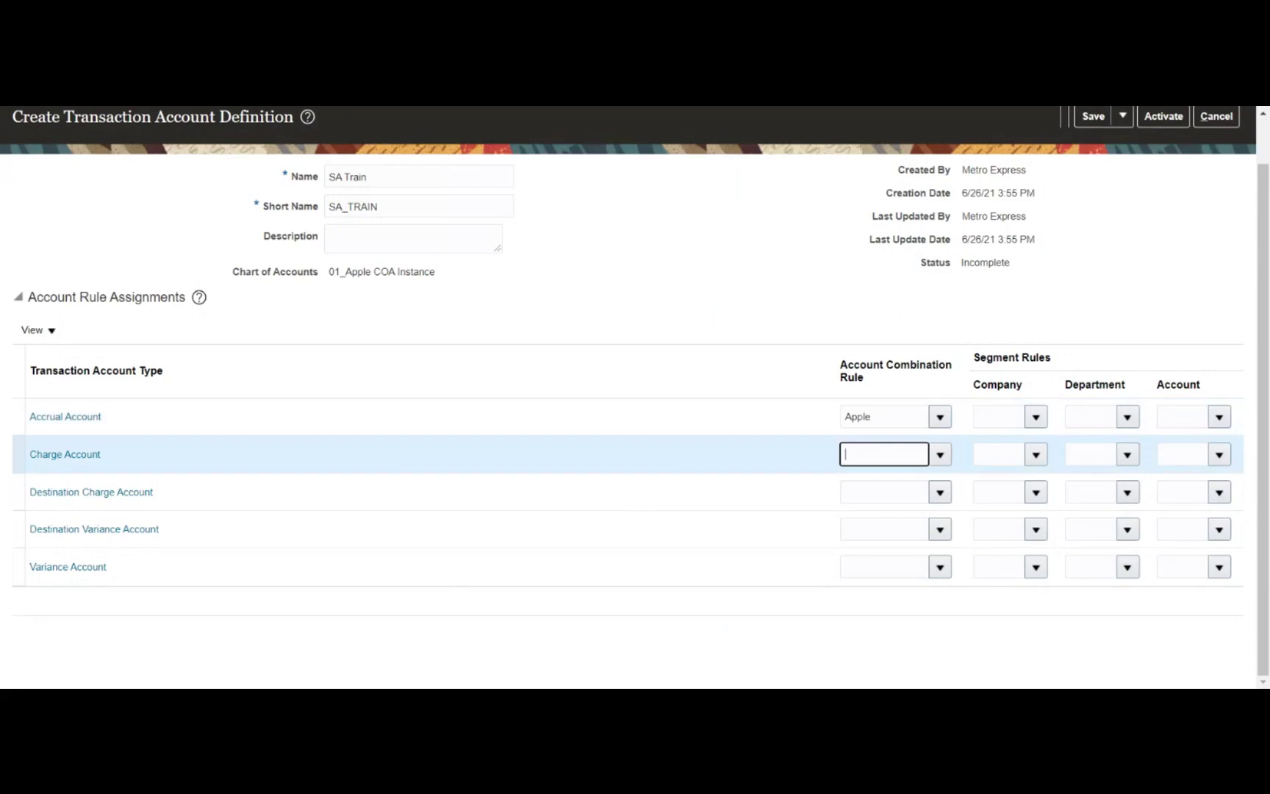
pyautogui.hotkey('ctrl', 'v')
pyautogui.press('Tab')
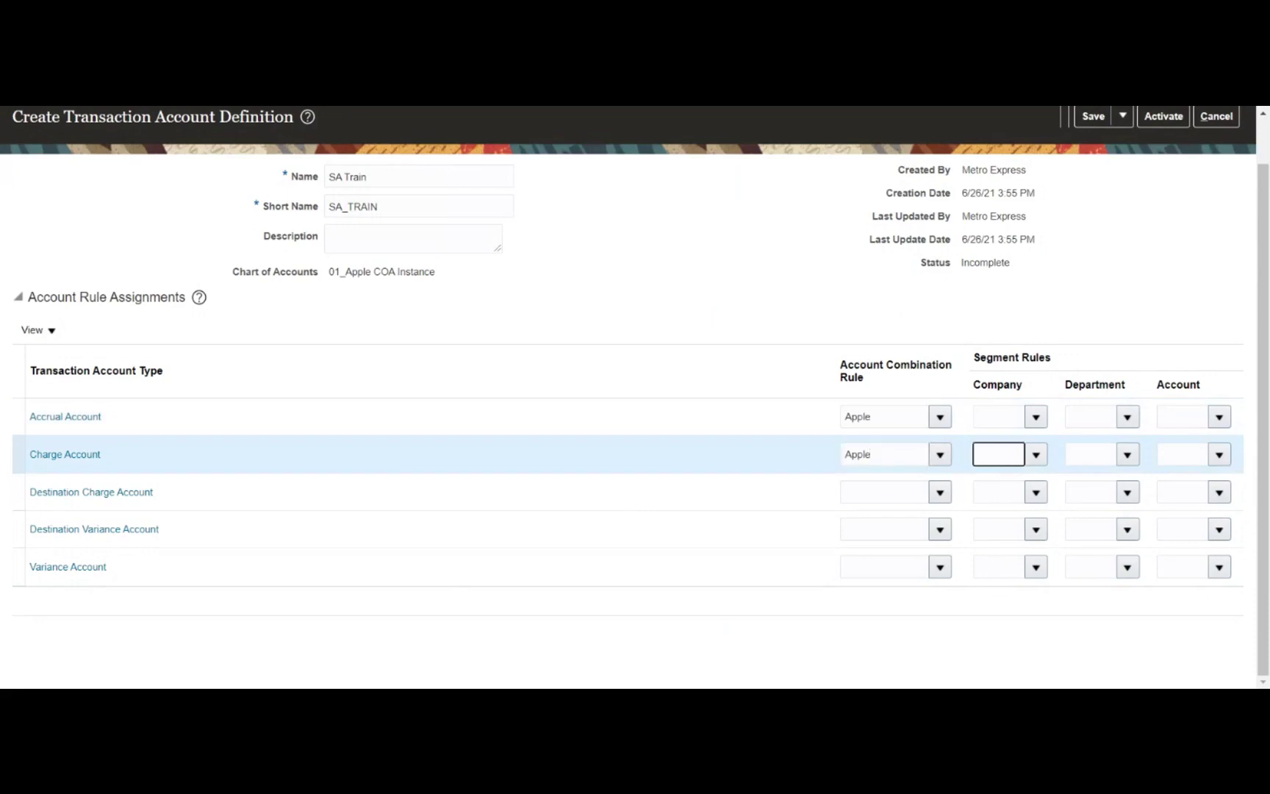
pyautogui.click(885, 492)
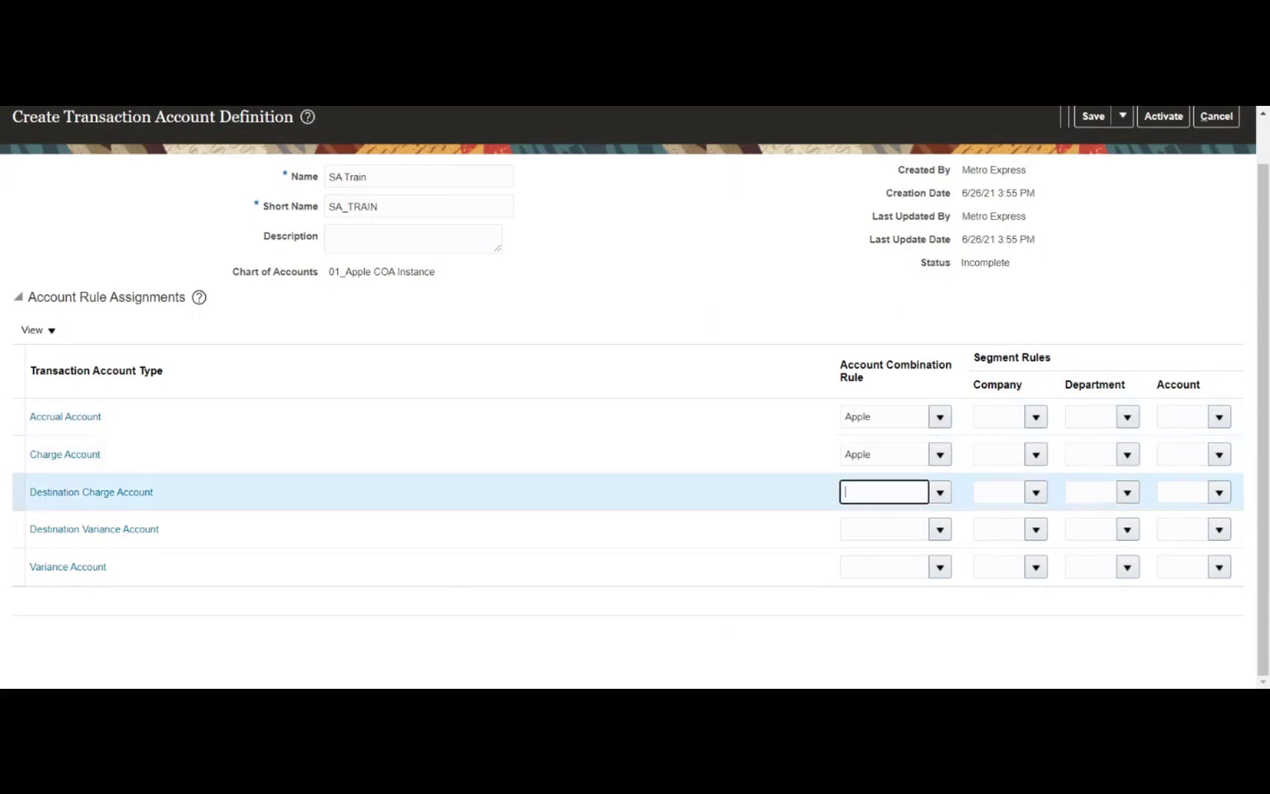
pyautogui.hotkey('ctrl', 'v')
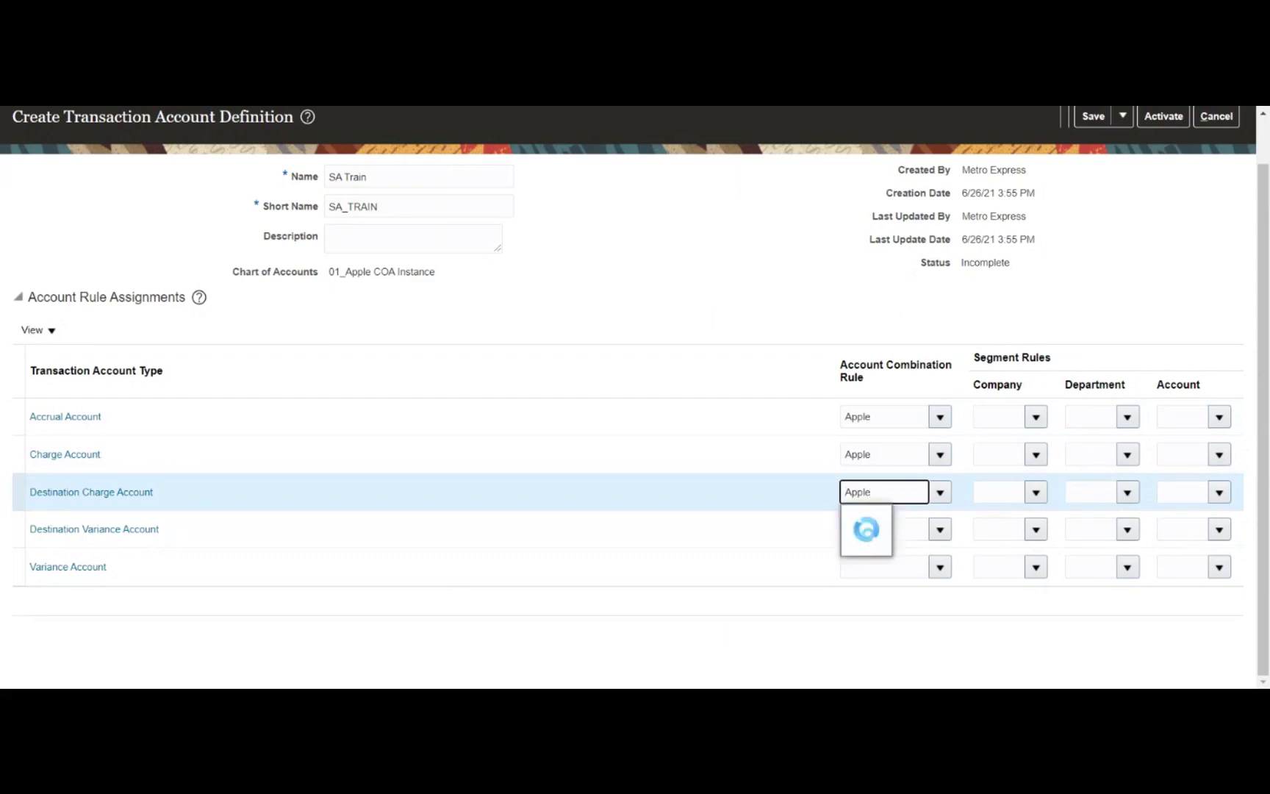
pyautogui.press('Tab')
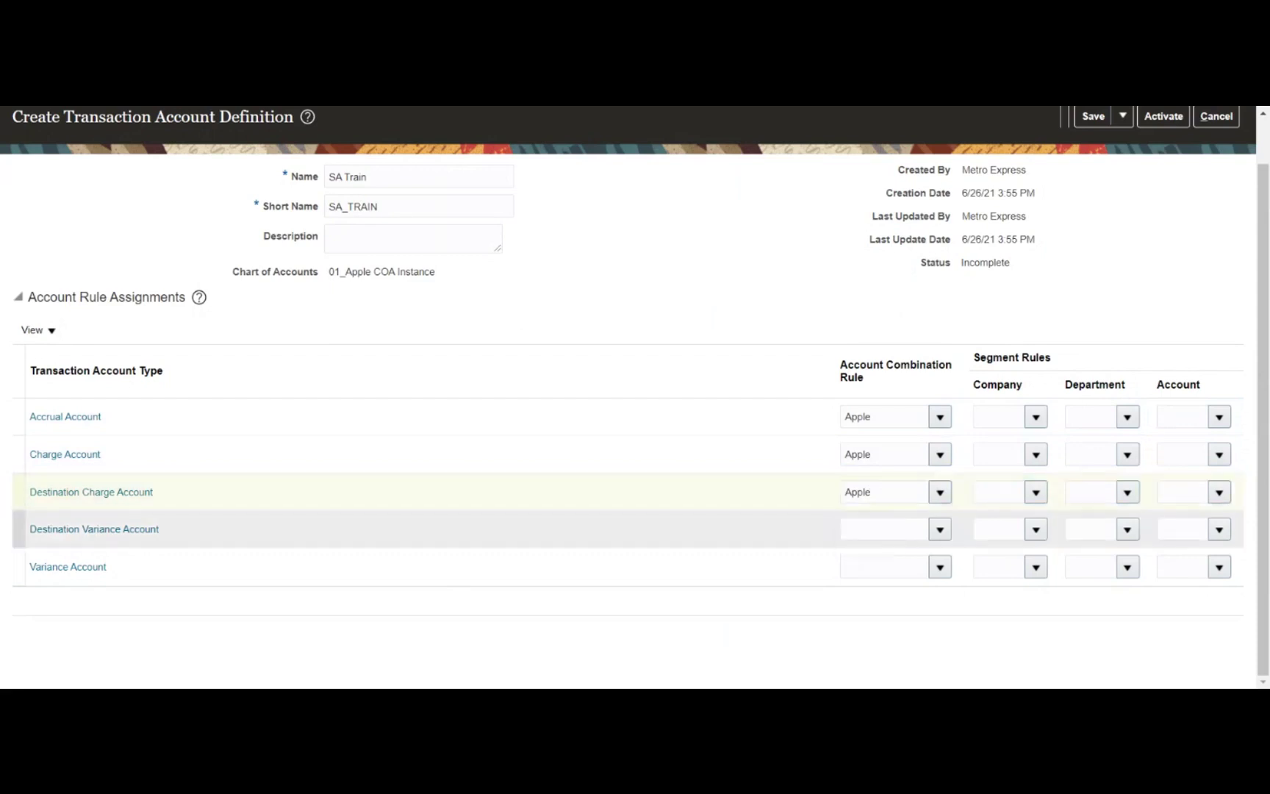
pyautogui.hotkey('ctrl', 'v')
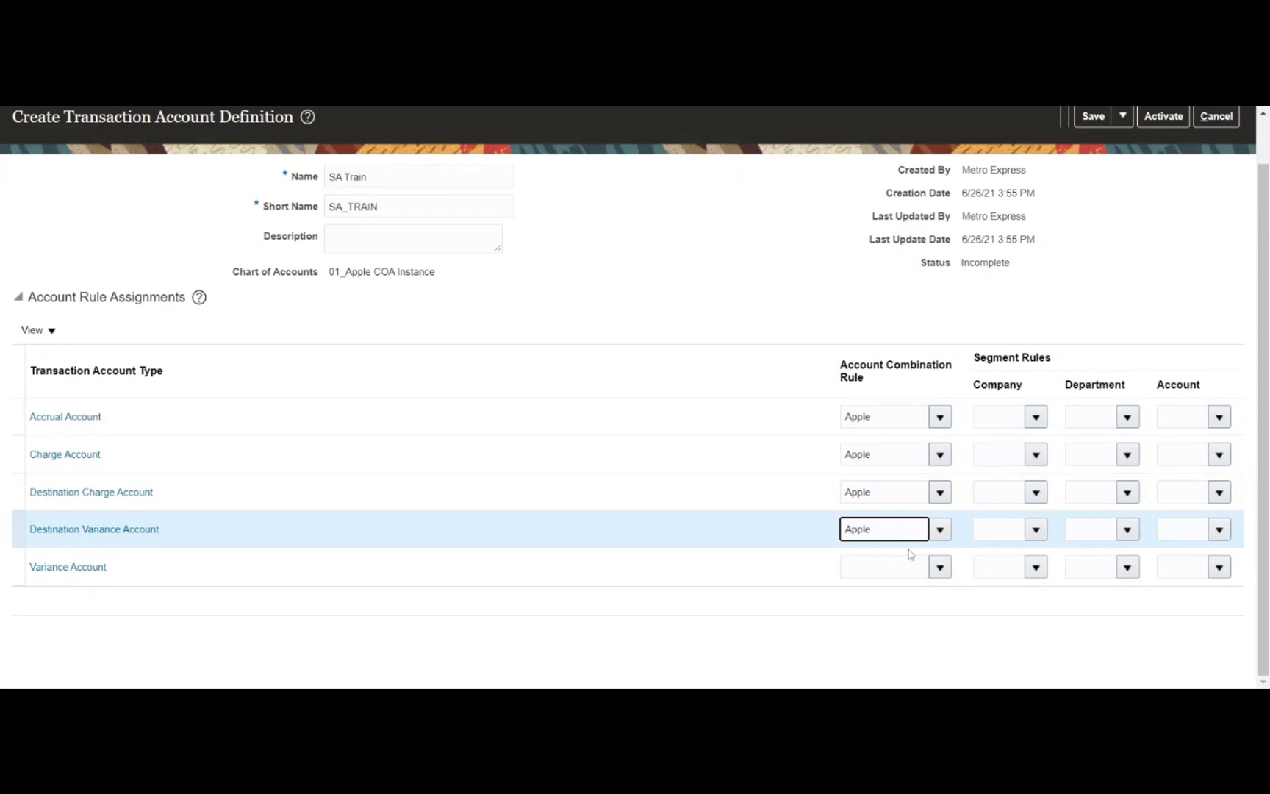
pyautogui.press('Tab')
pyautogui.hotkey('ctrl', 'v')
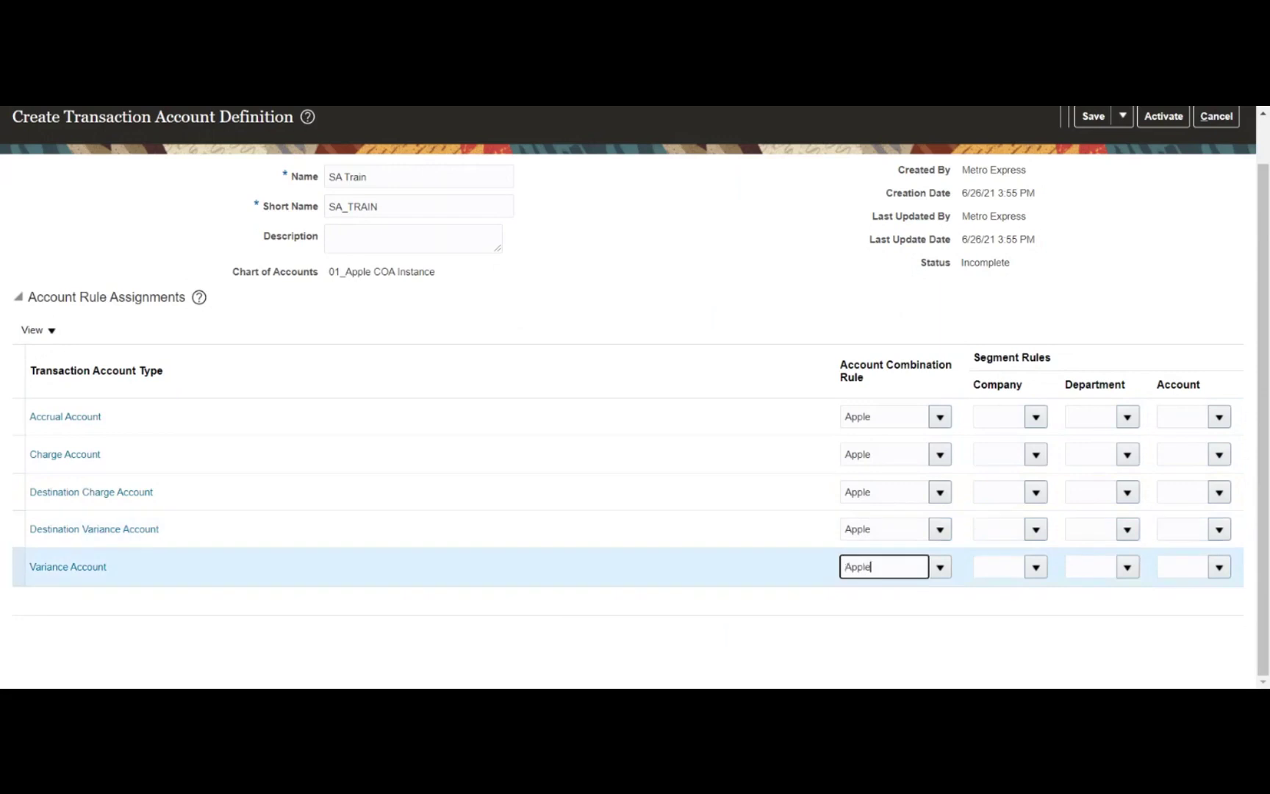
pyautogui.click(959, 612)
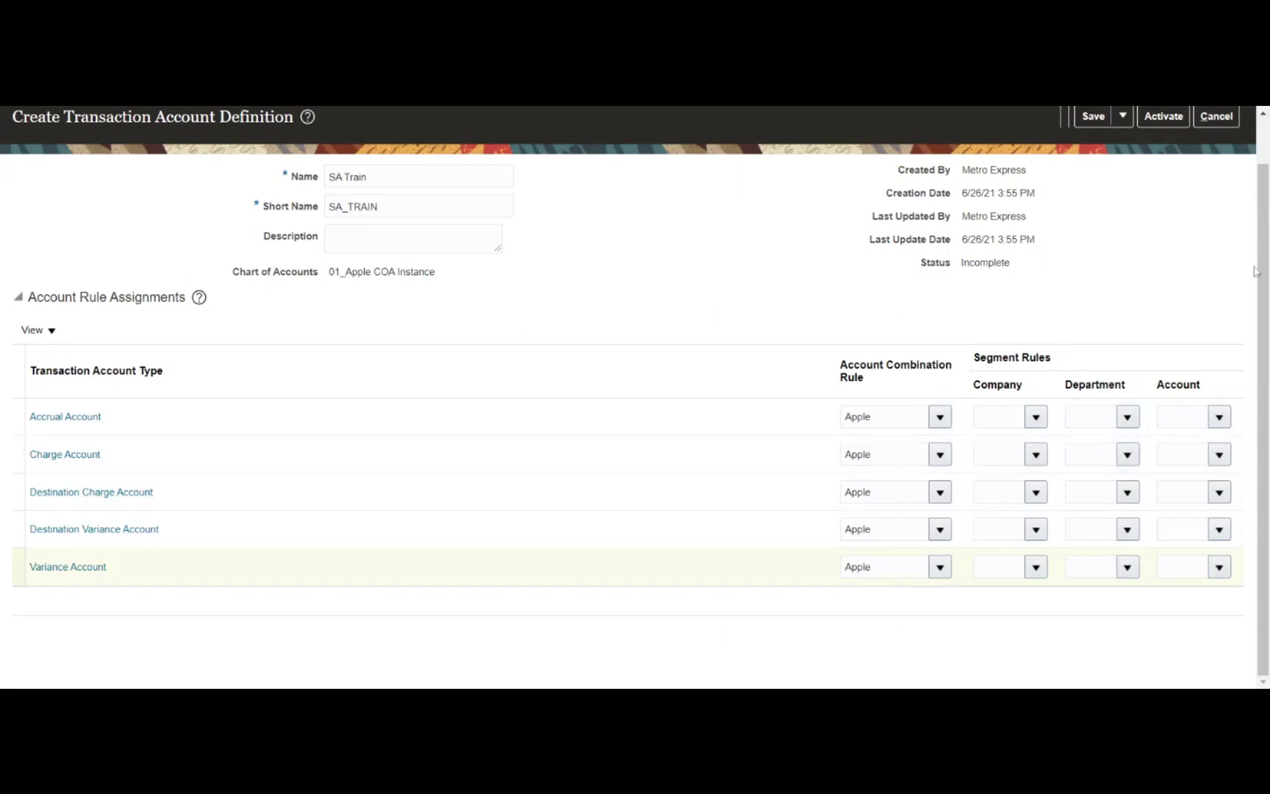
# Save and activate the SA Train transaction account definition and return to the procurement setup tasks.
pyautogui.scroll(1, 1214, 260)
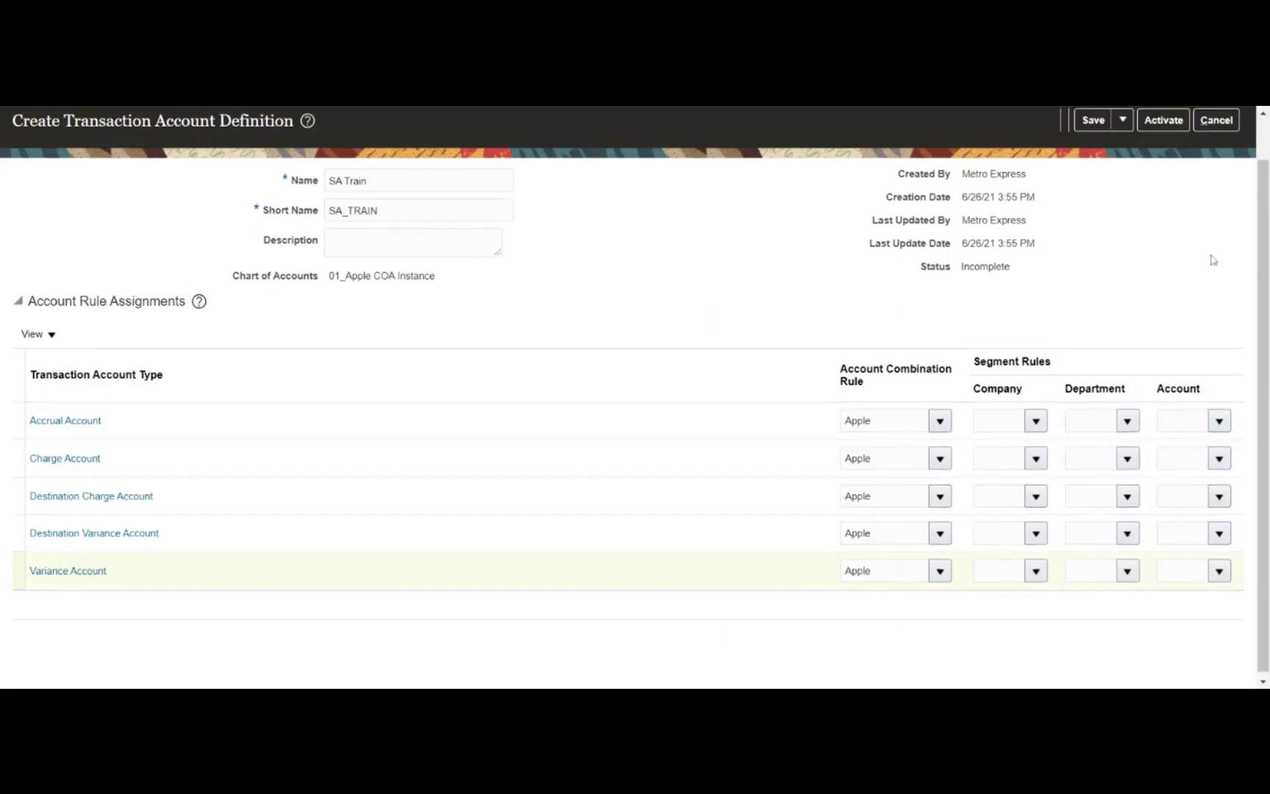
pyautogui.scroll(1, 1213, 259)
pyautogui.click(1093, 168)
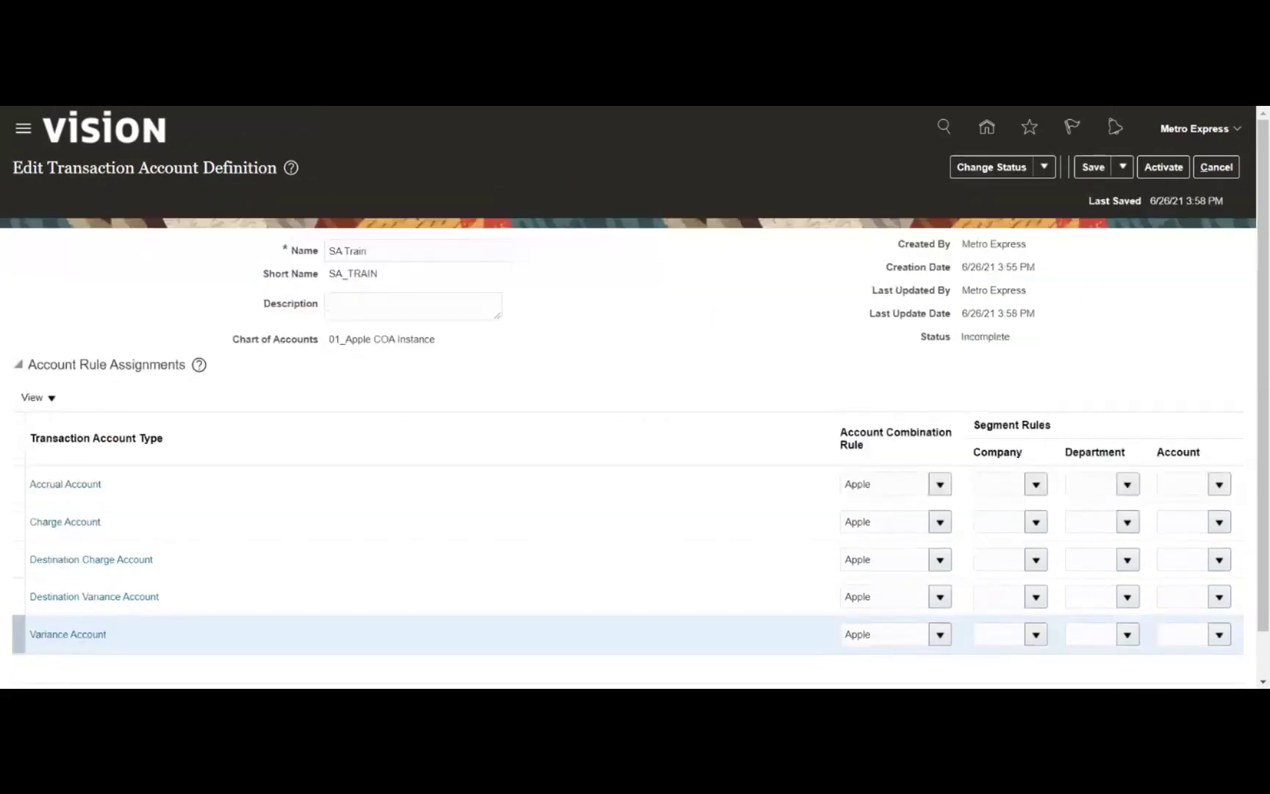
pyautogui.doubleClick(985, 337)
pyautogui.click(1094, 321)
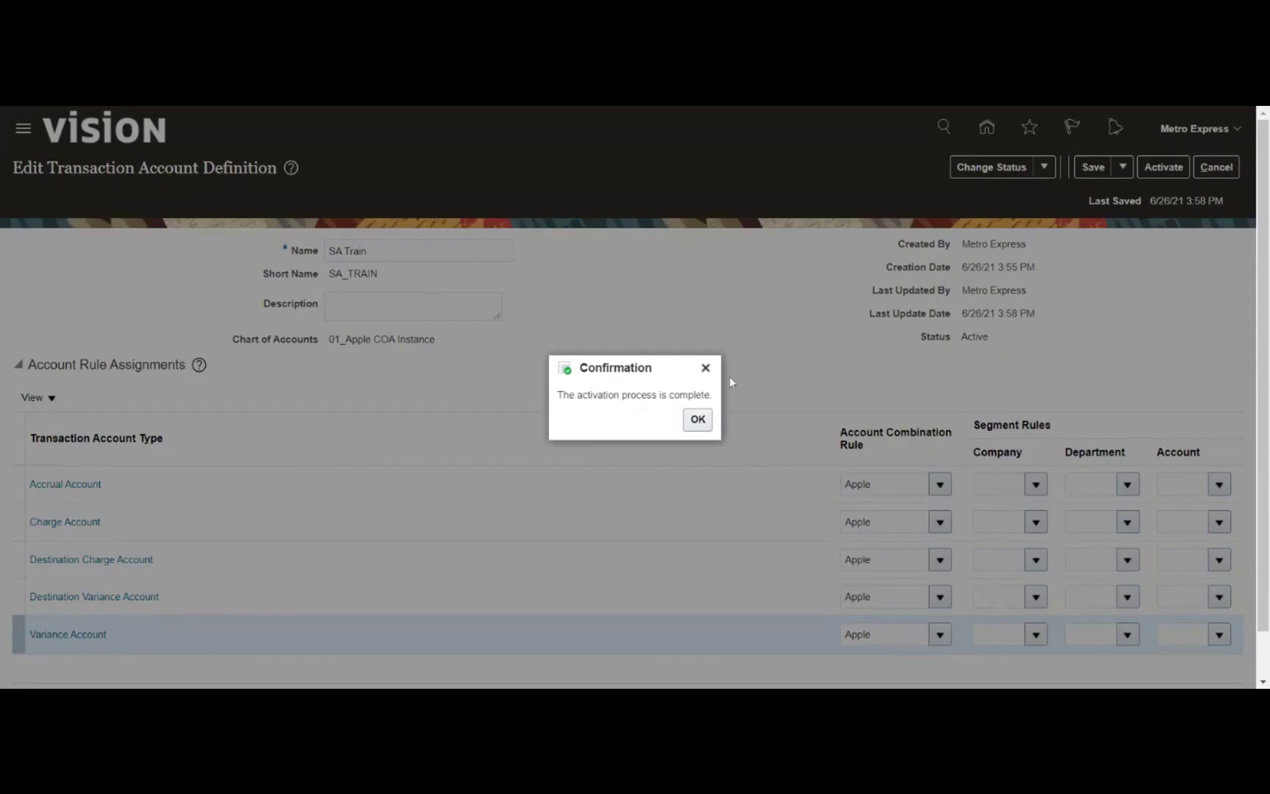
pyautogui.click(698, 420)
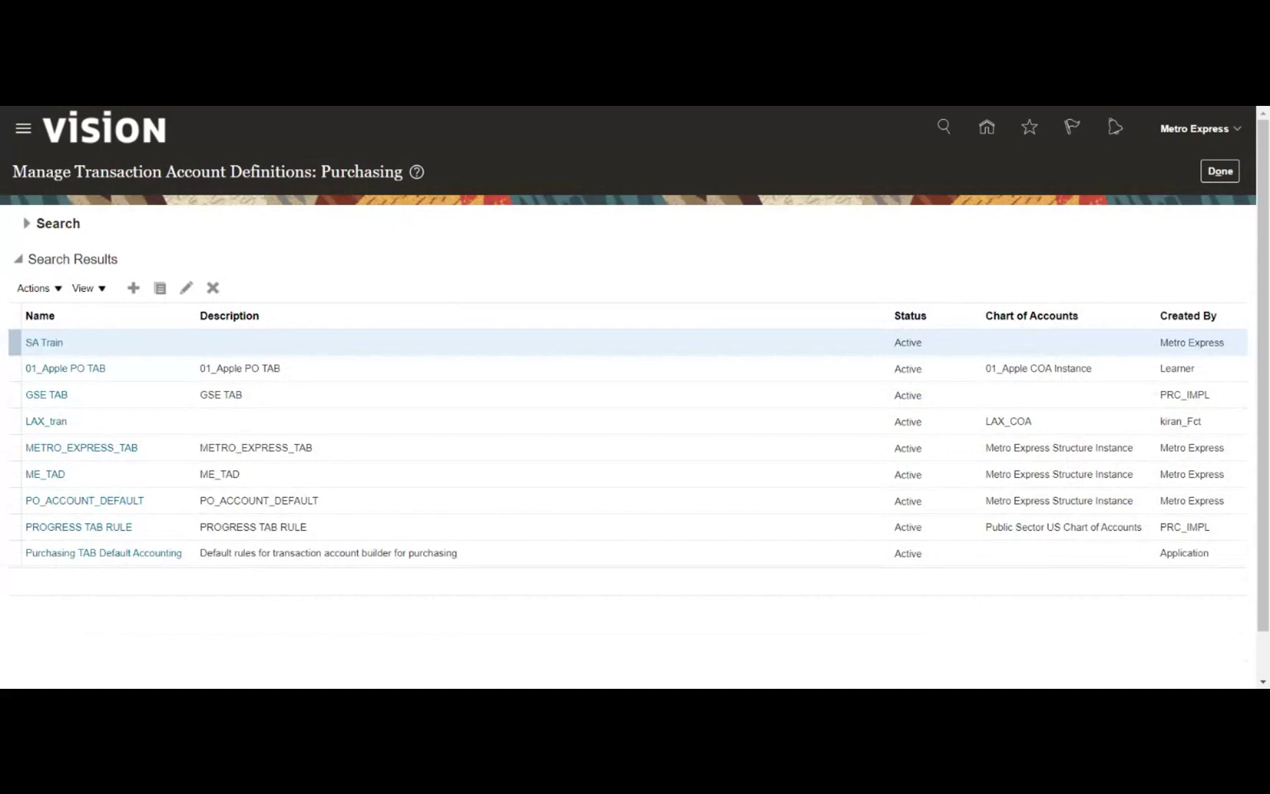
pyautogui.click(1212, 172)
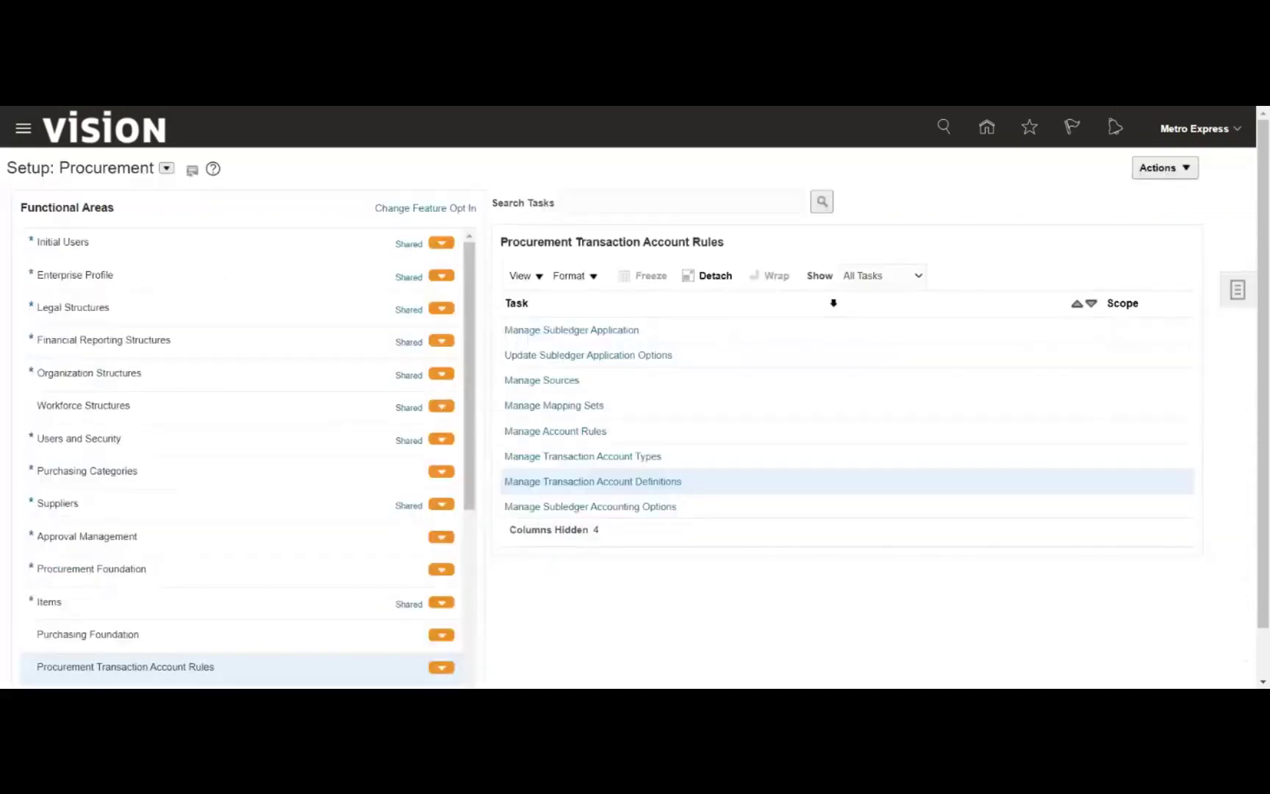
# Search the subledger accounting options for 01_Apple Primary Ledger and expand the ledger's list of subledger applications.
pyautogui.click(585, 506)
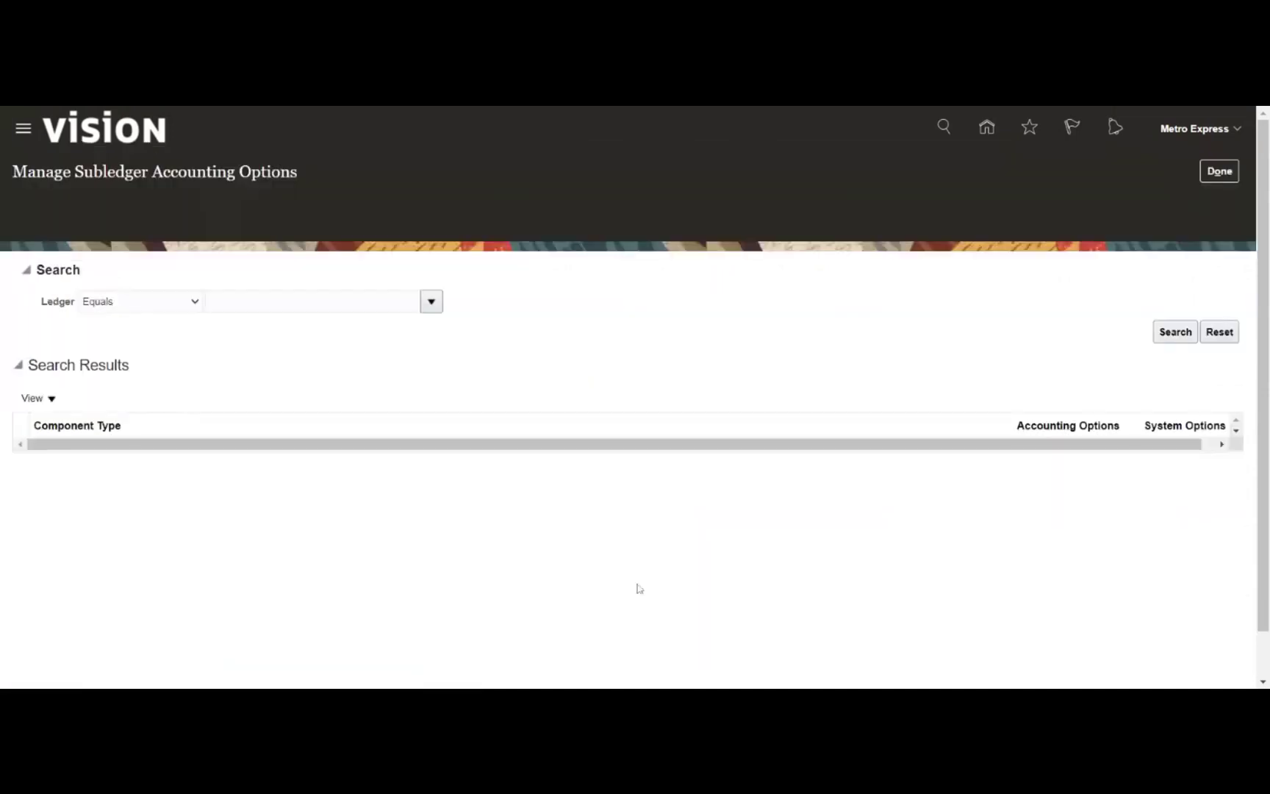
pyautogui.click(340, 267)
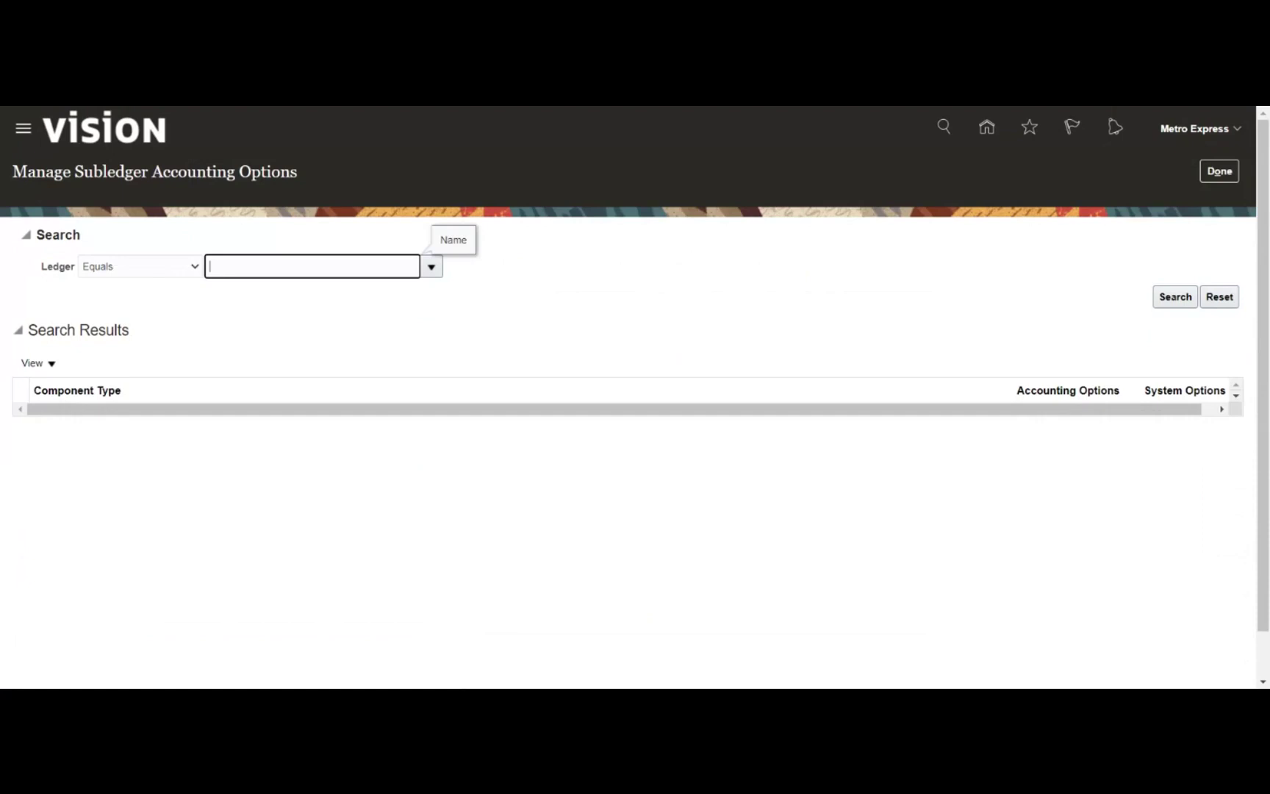
pyautogui.write('M')
pyautogui.press('BackSpace')
pyautogui.write('01_App')
pyautogui.press('Tab')
pyautogui.click(1161, 298)
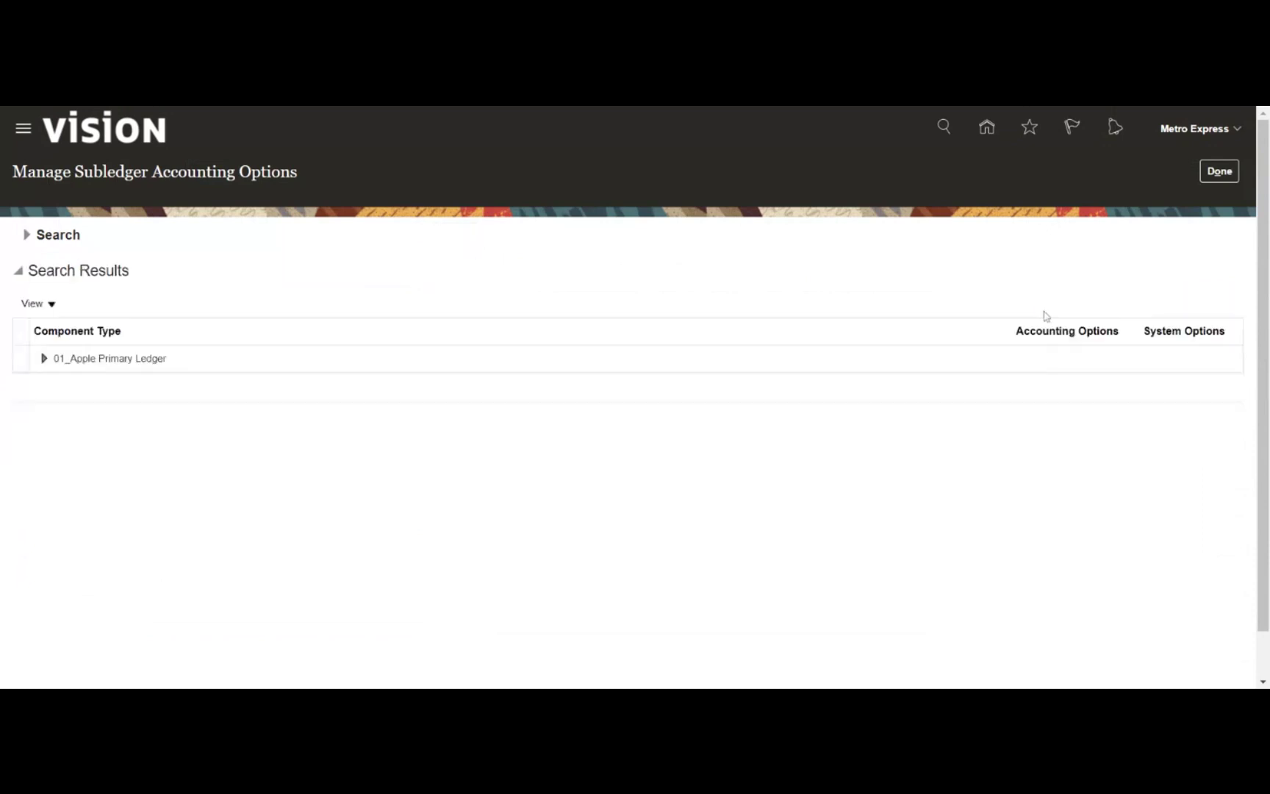
pyautogui.click(44, 359)
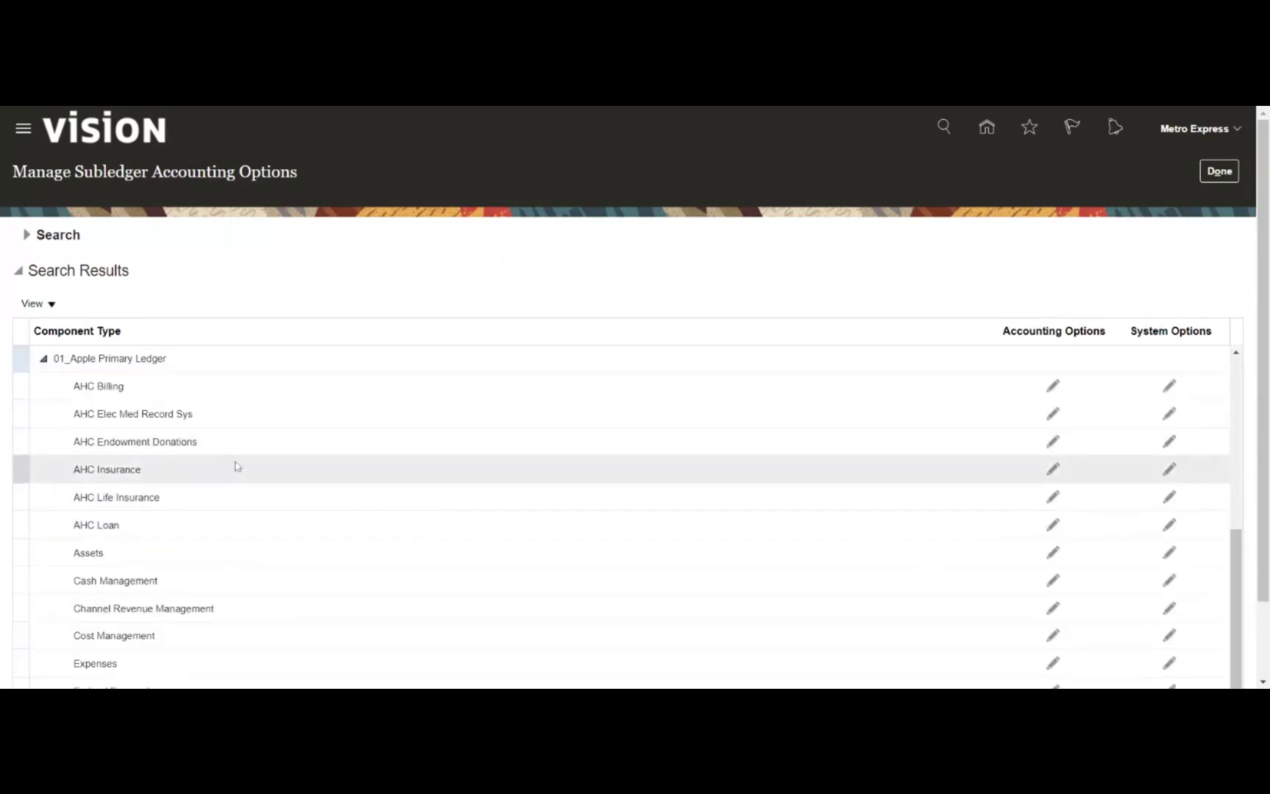
# Review the Purchasing accounting options of 01_Apple Primary Ledger, leave them without saving and return to the setup tasks.
pyautogui.scroll(-1, 237, 467)
pyautogui.scroll(-5, 236, 466)
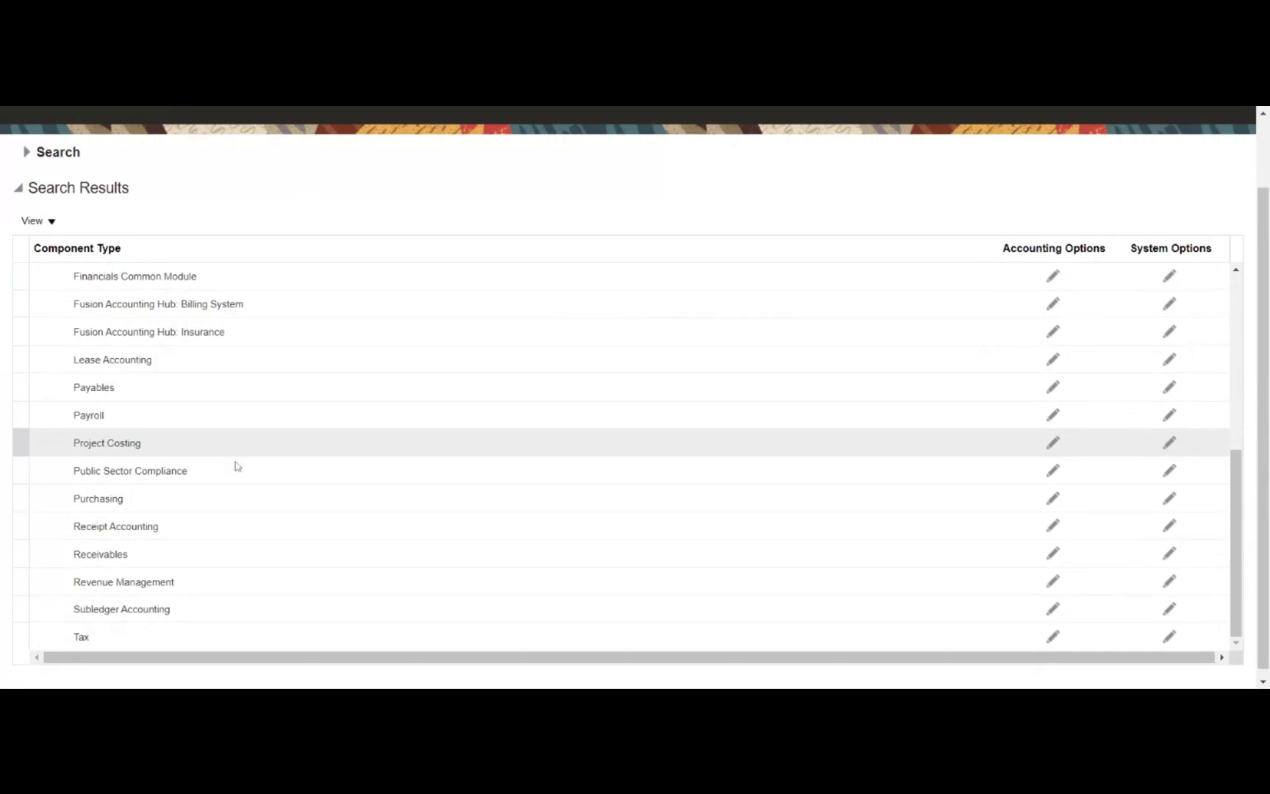
pyautogui.click(110, 487)
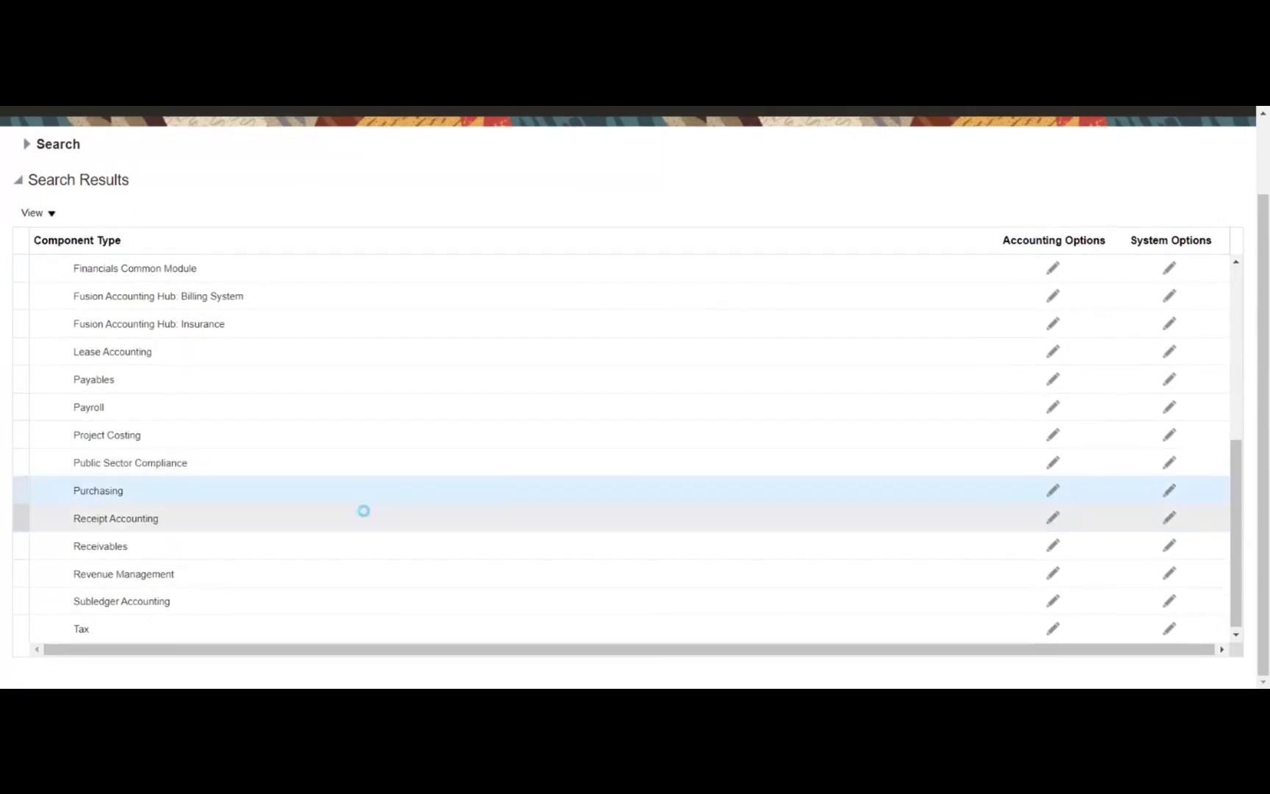
pyautogui.click(1053, 492)
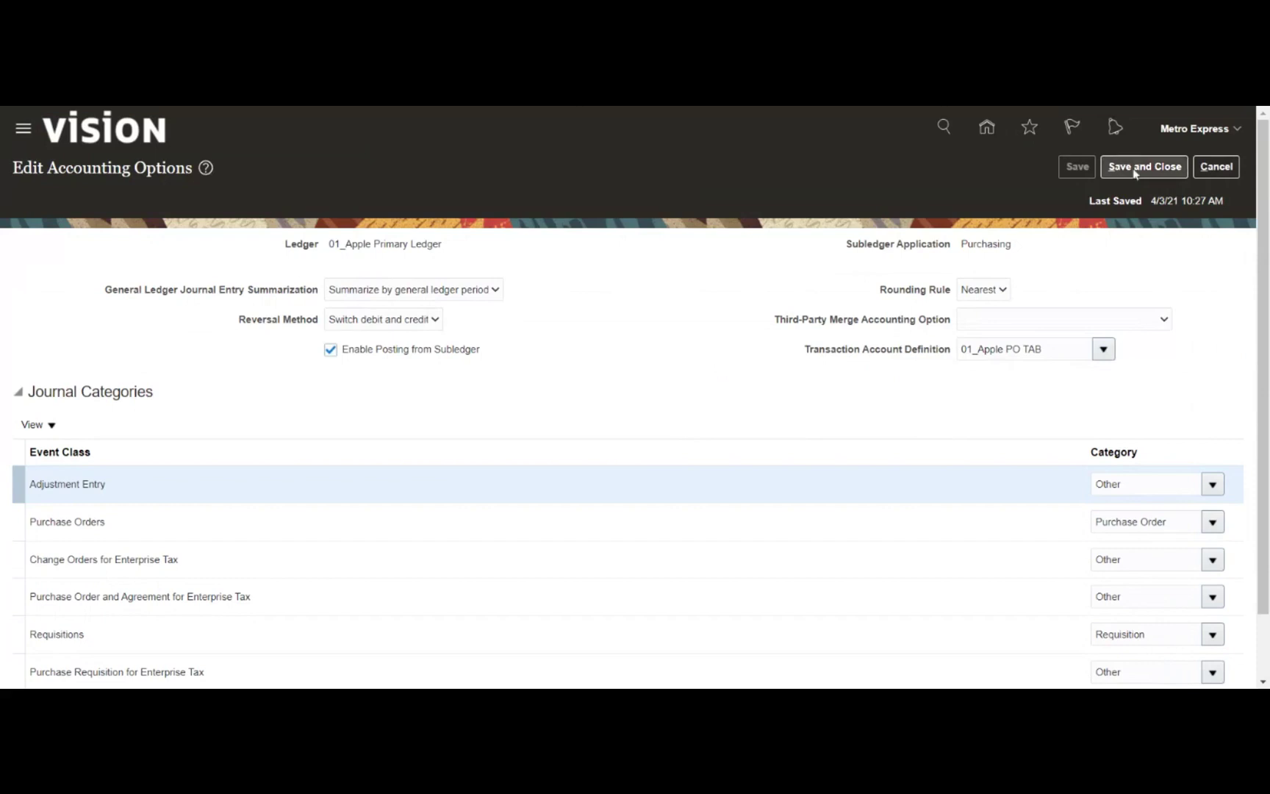
pyautogui.click(1220, 168)
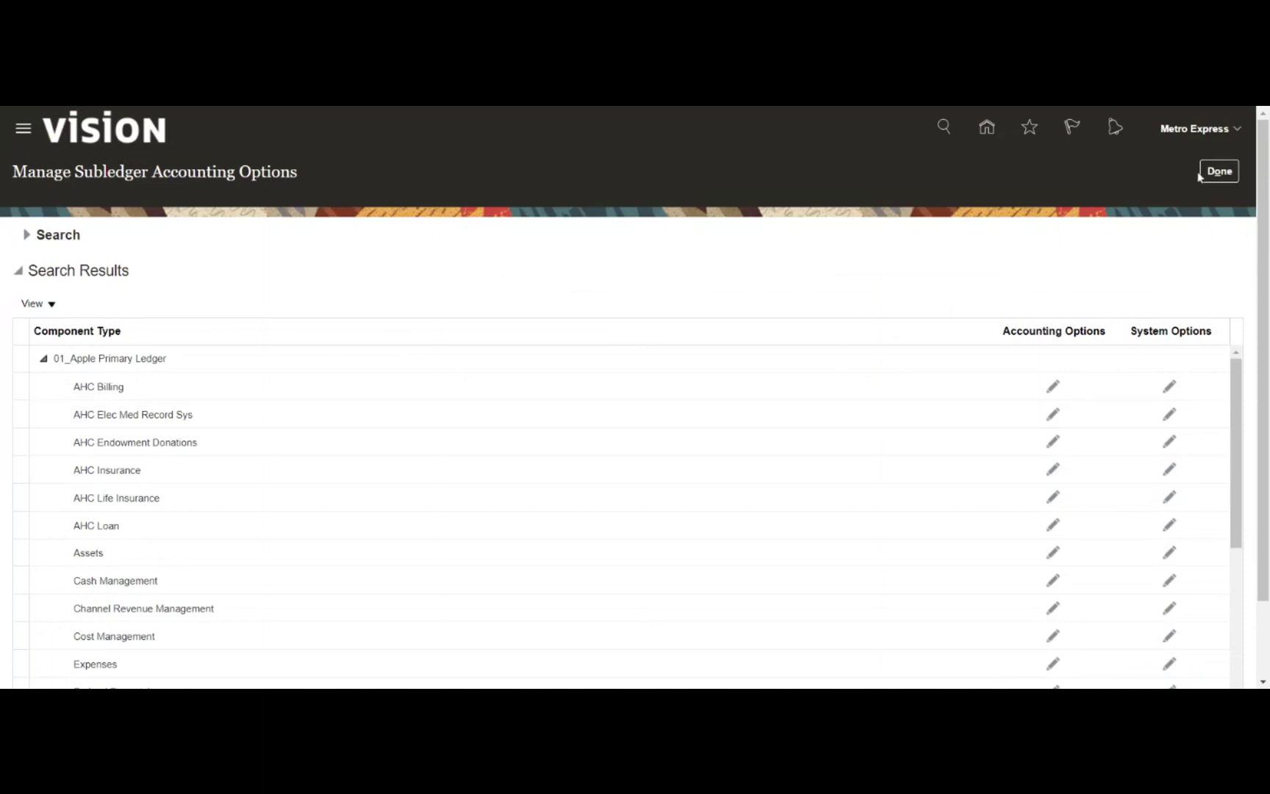
pyautogui.click(1219, 171)
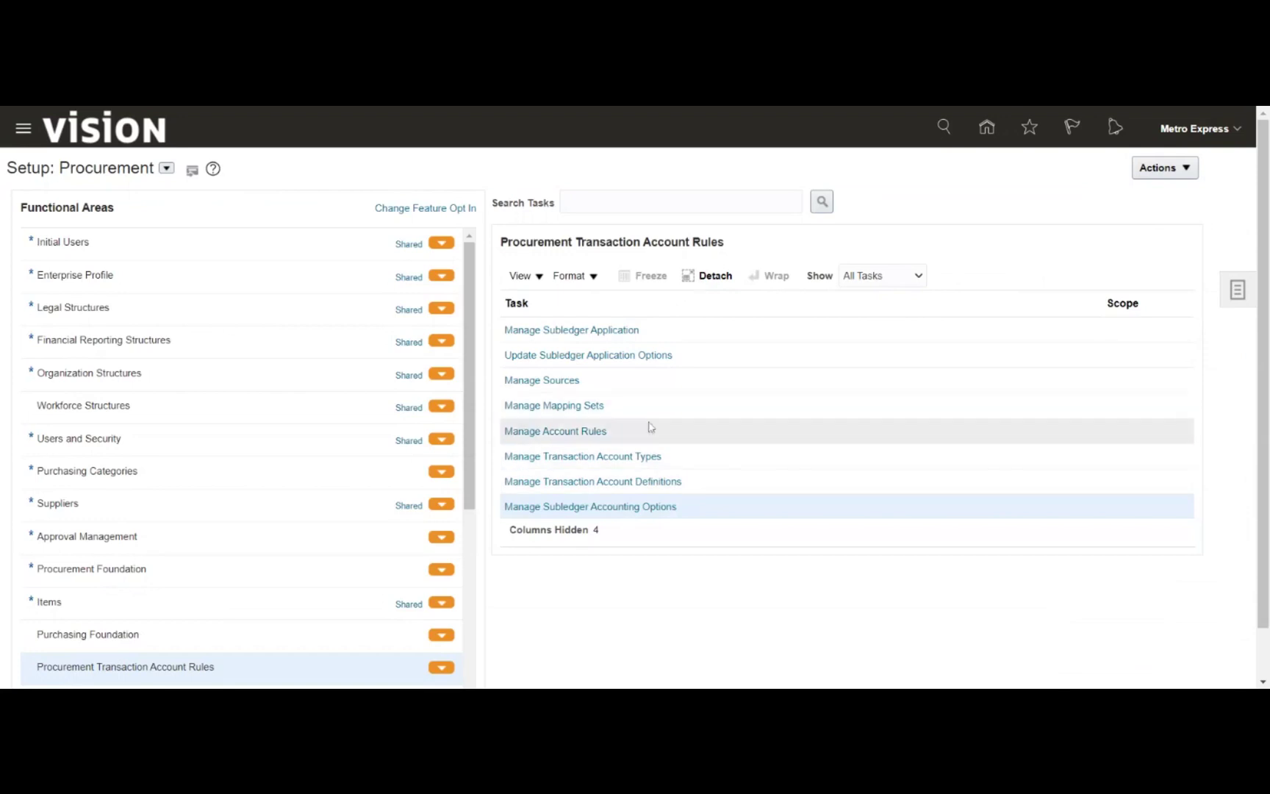
pyautogui.scroll(-5, 273, 416)
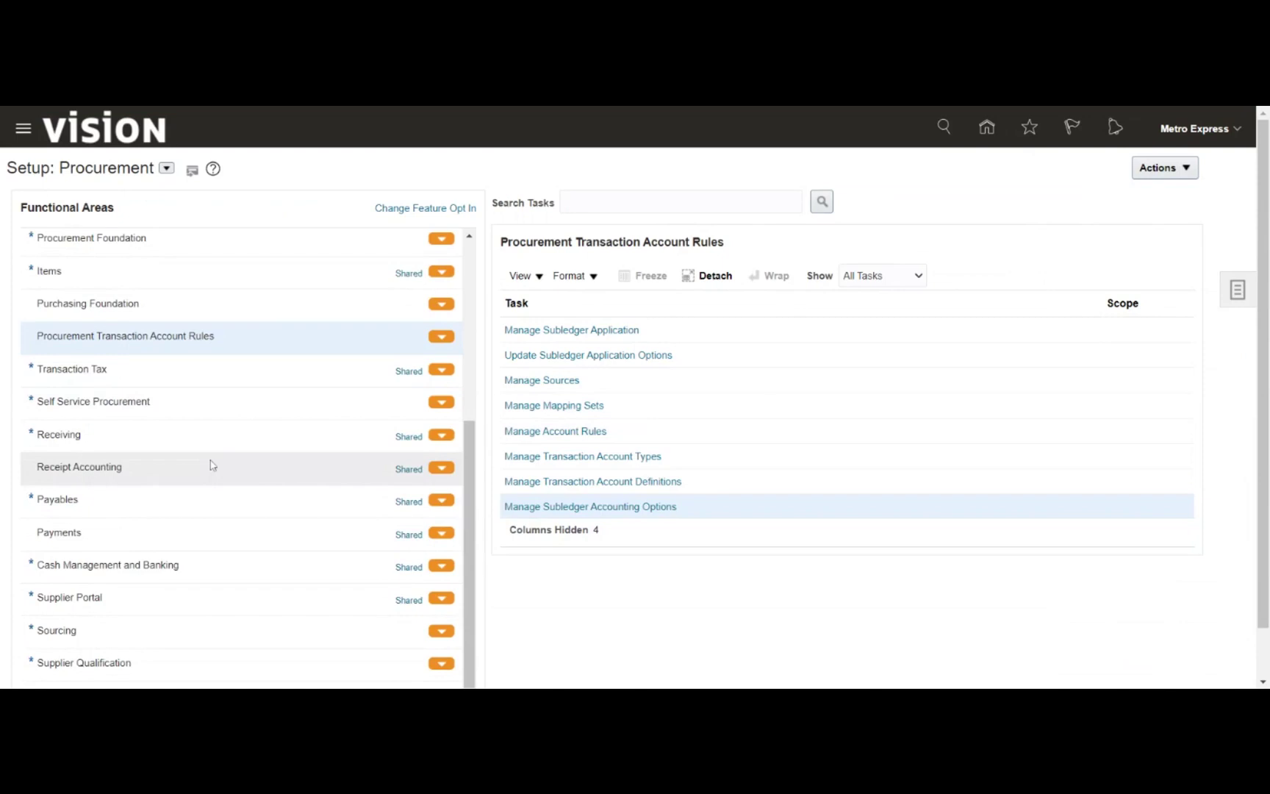
pyautogui.scroll(1, 256, 486)
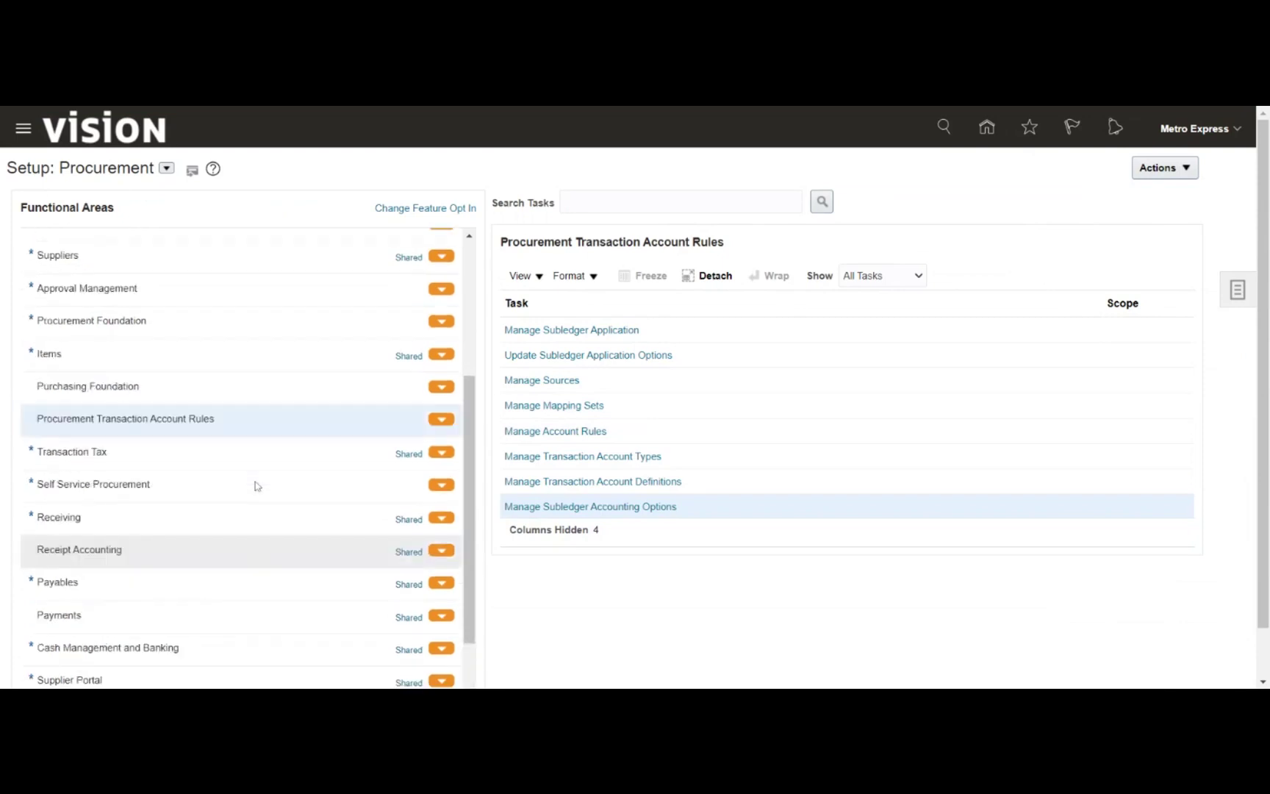